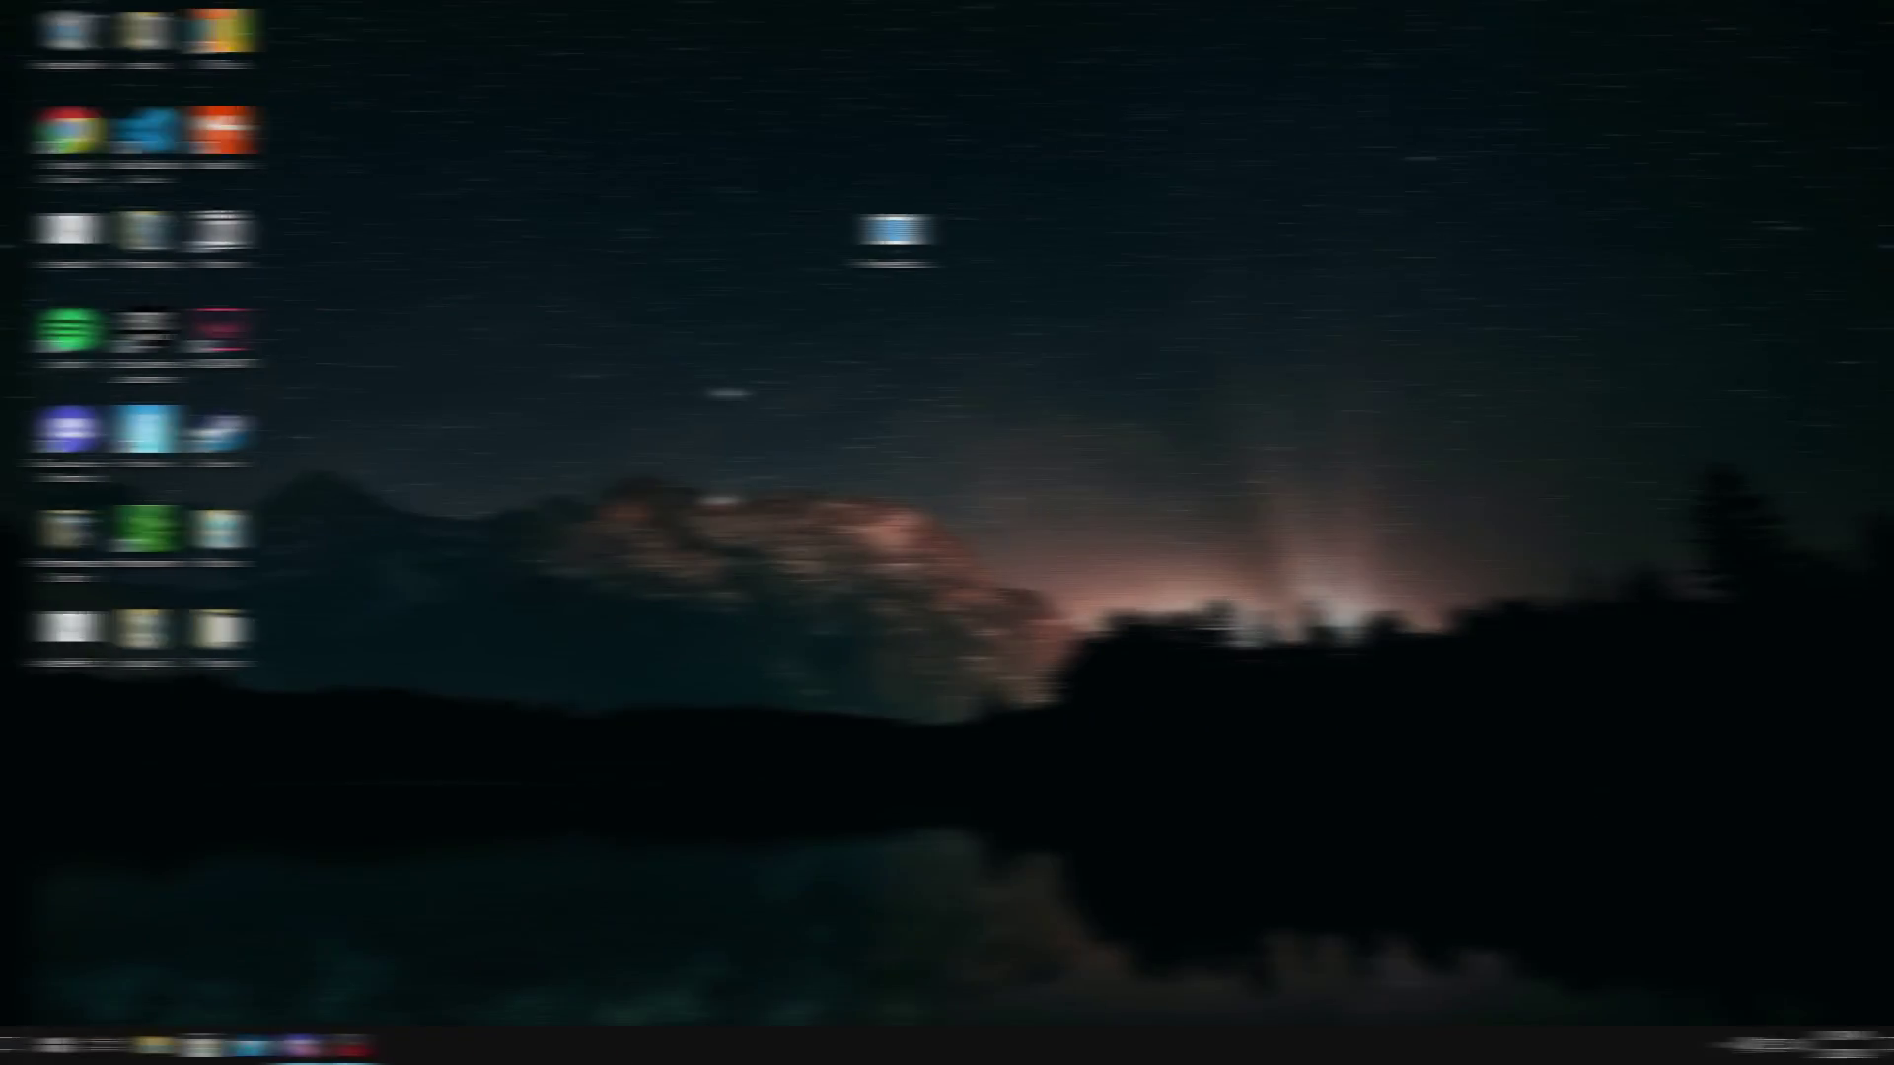
# Step: Read the Power Settings Explorer post in Discord's programs channel
pyautogui.moveTo(782, 185); pyautogui.dragTo(947, 302)
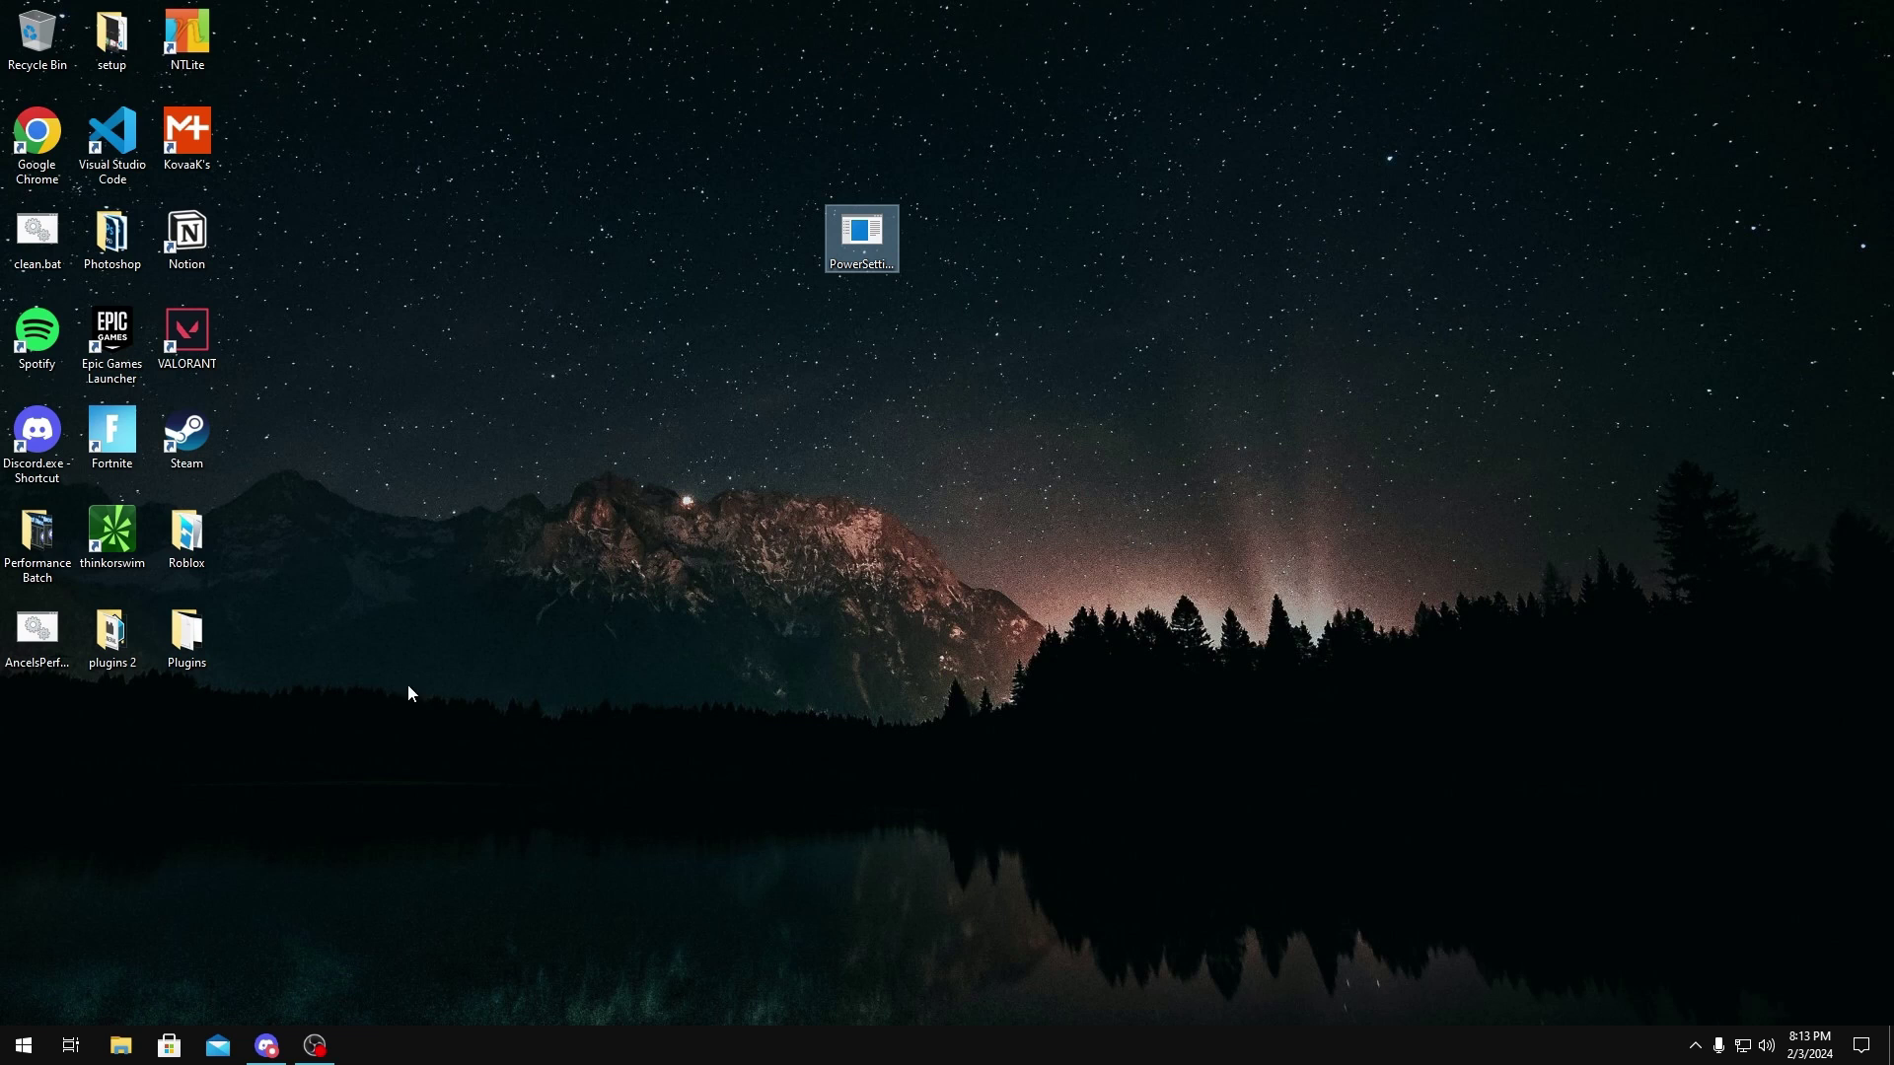
pyautogui.click(267, 1046)
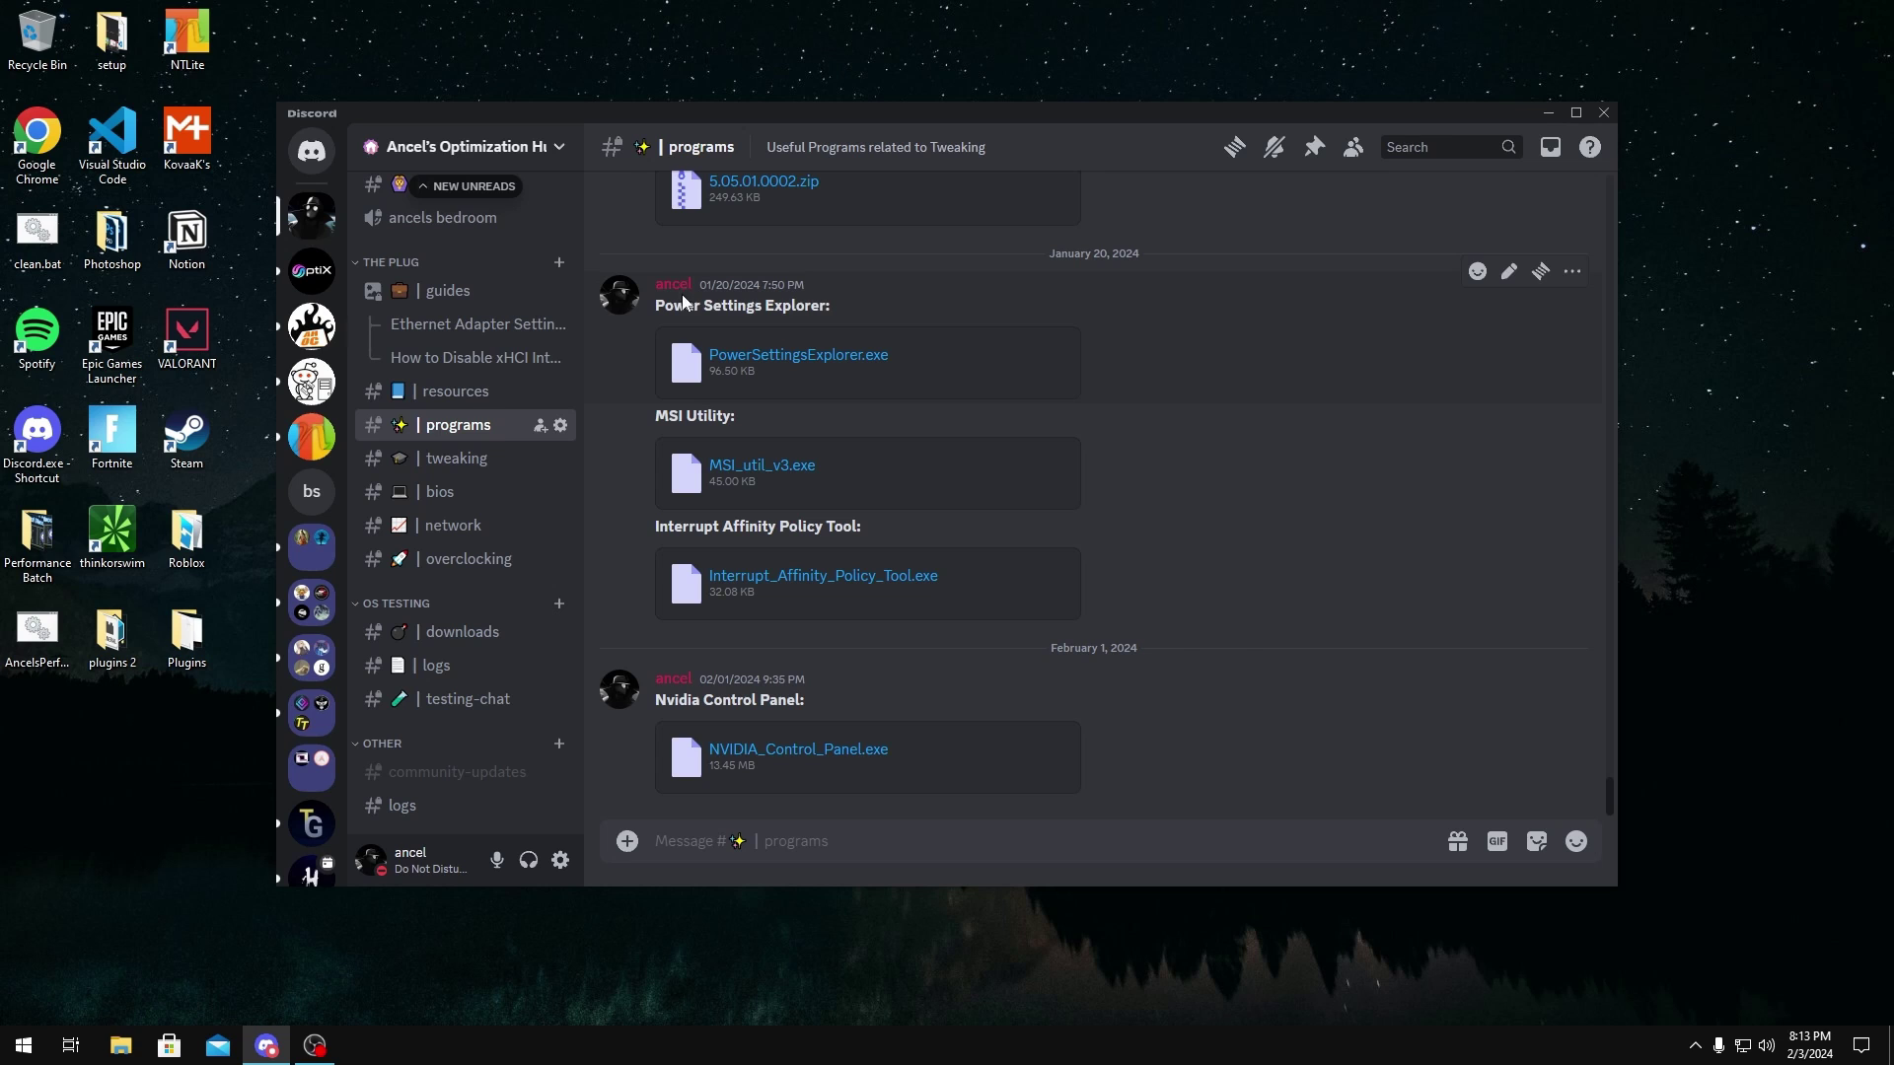
pyautogui.moveTo(654, 305); pyautogui.dragTo(866, 309)
pyautogui.click(819, 304)
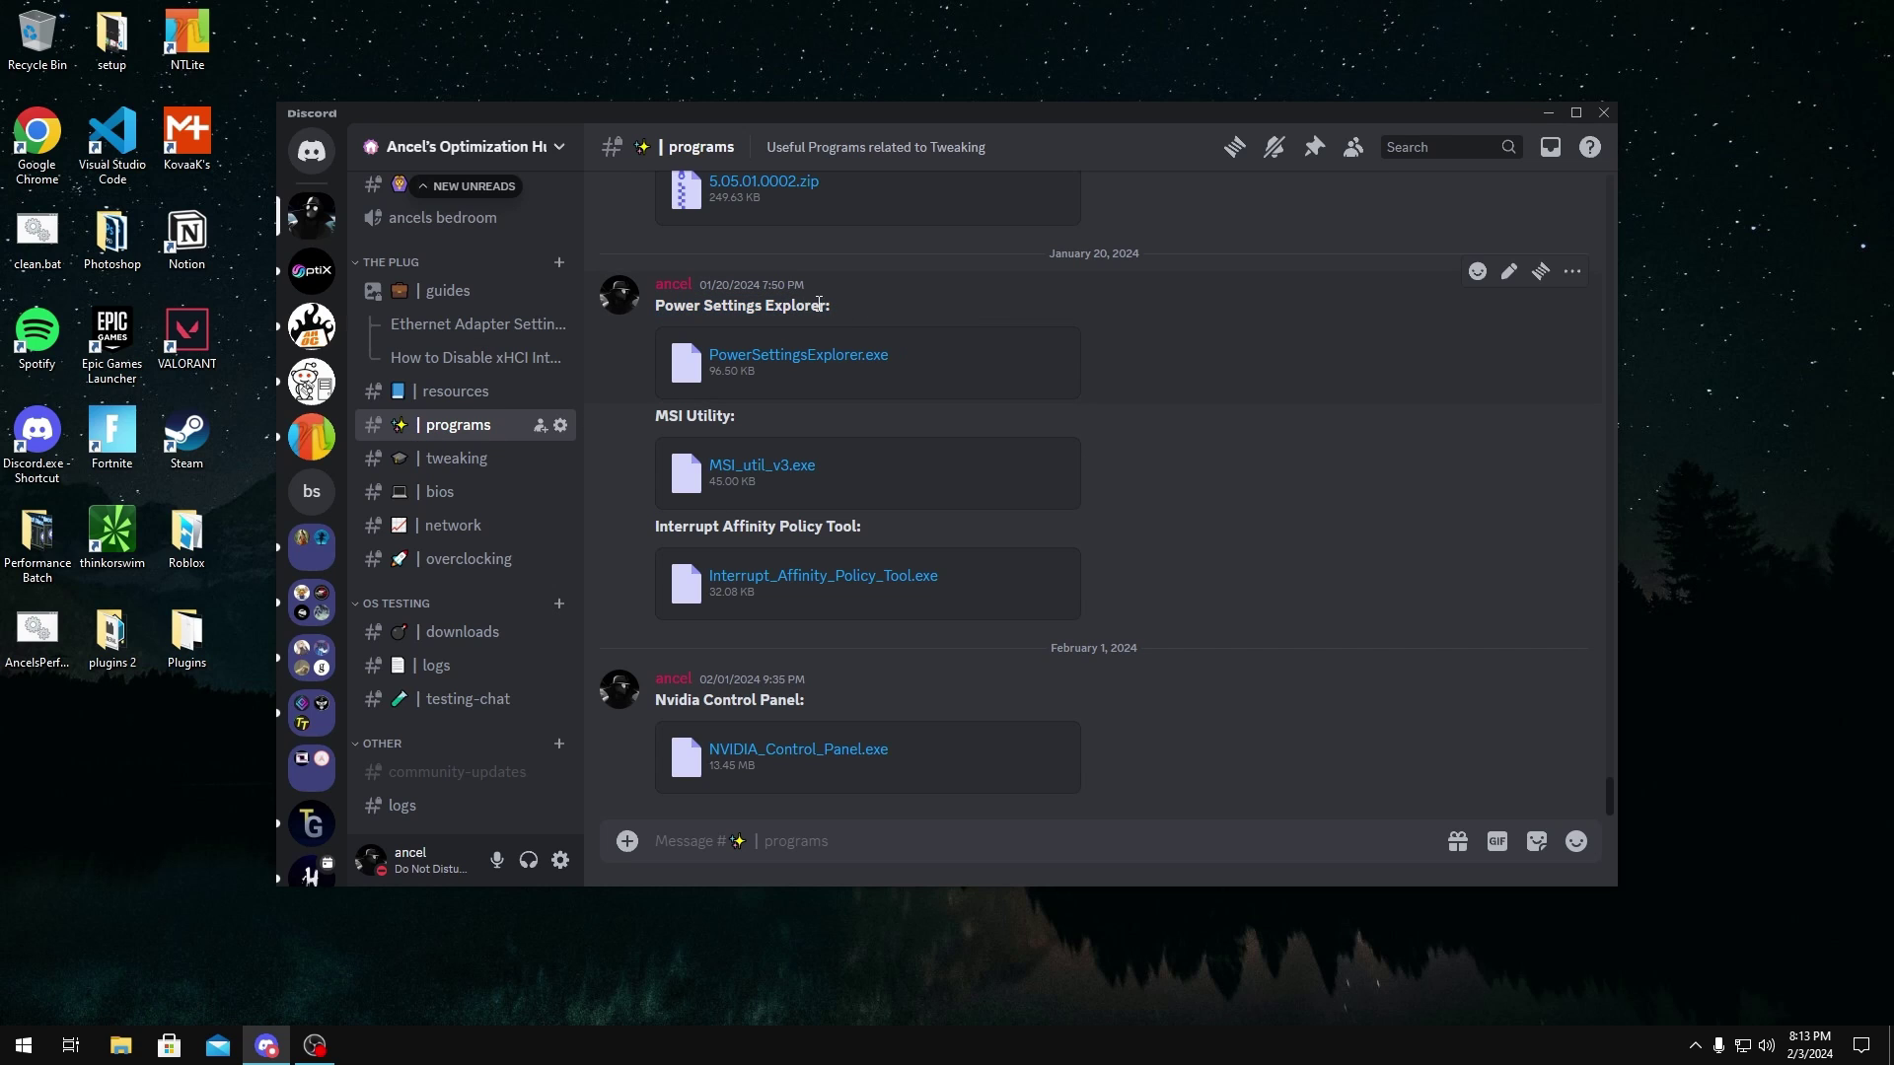
# Step: Minimise Discord and run the PowerSettingsExplorer desktop shortcut as administrator
pyautogui.click(1549, 112)
pyautogui.click(862, 235)
pyautogui.rightClick(862, 235)
pyautogui.click(1016, 275)
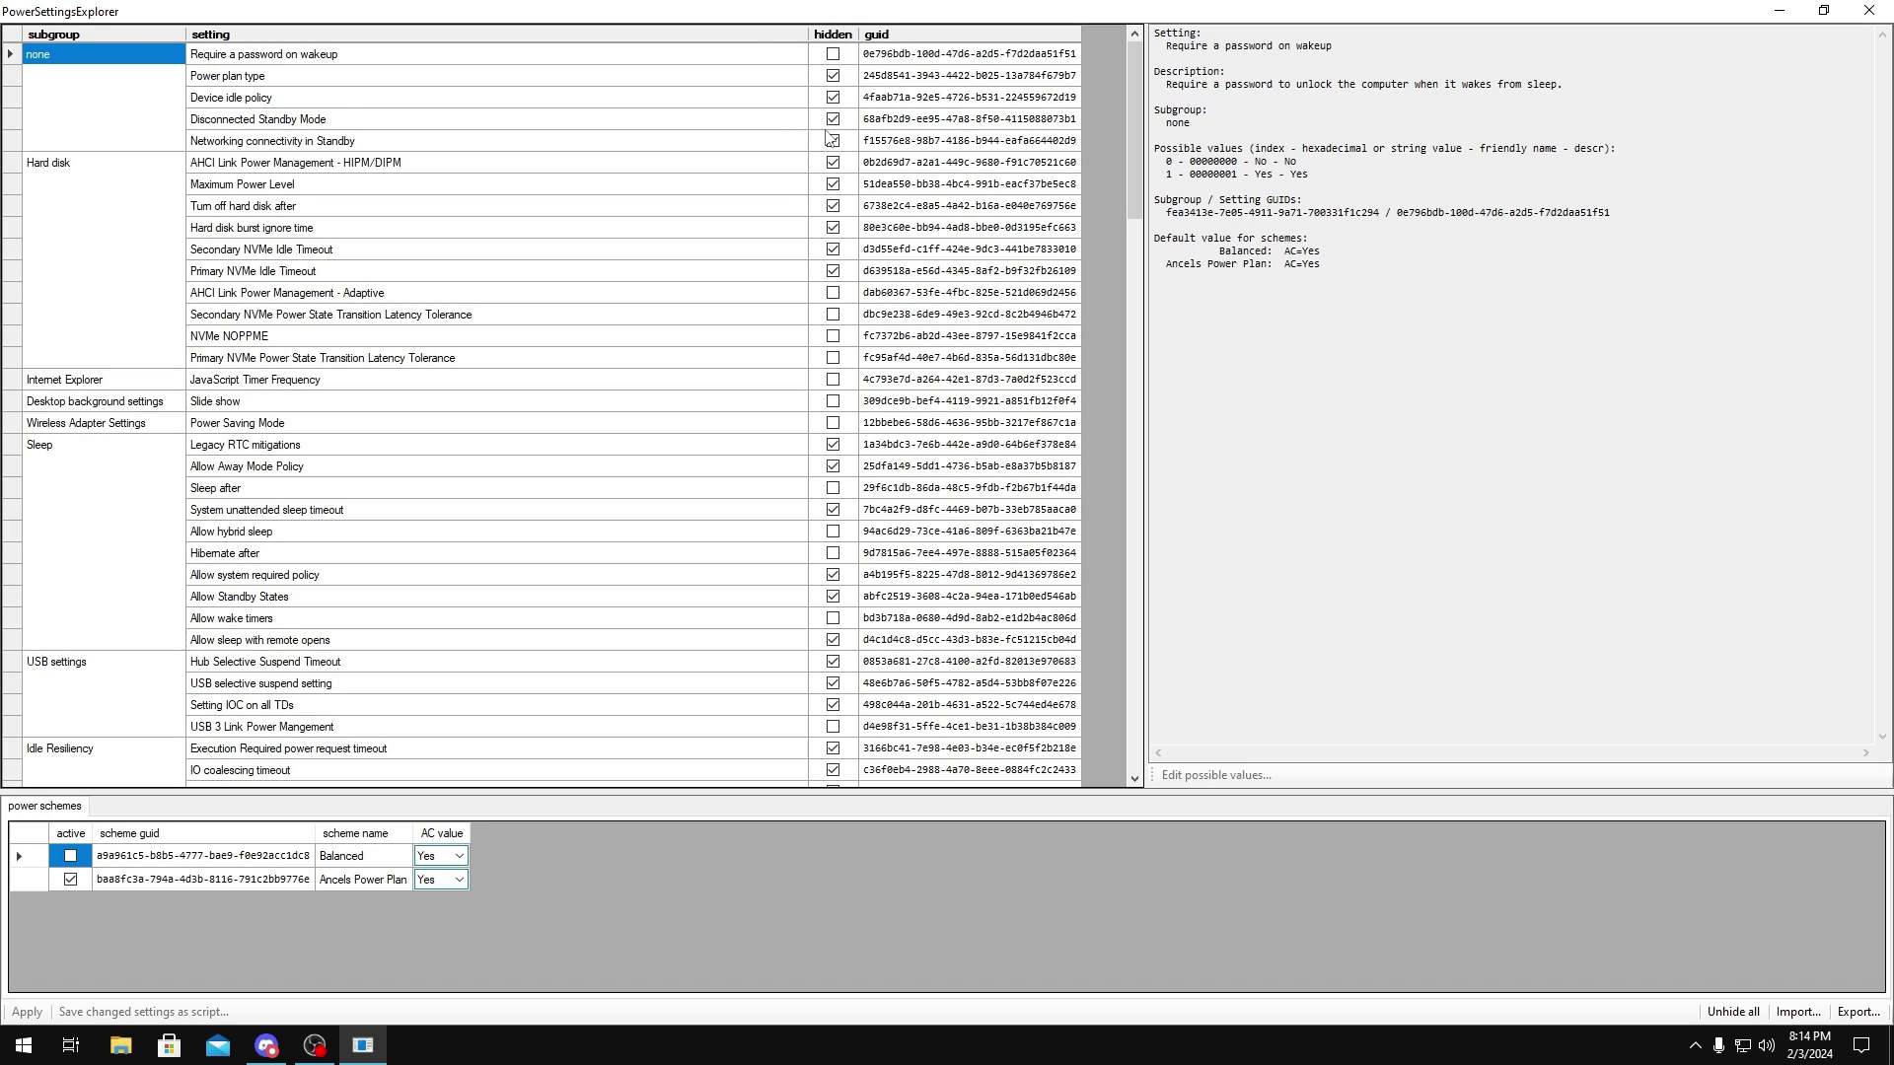
# Step: Unhide the AHCI Link Power Management - HIPM/DIPM and Turn off hard disk after settings
pyautogui.click(329, 166)
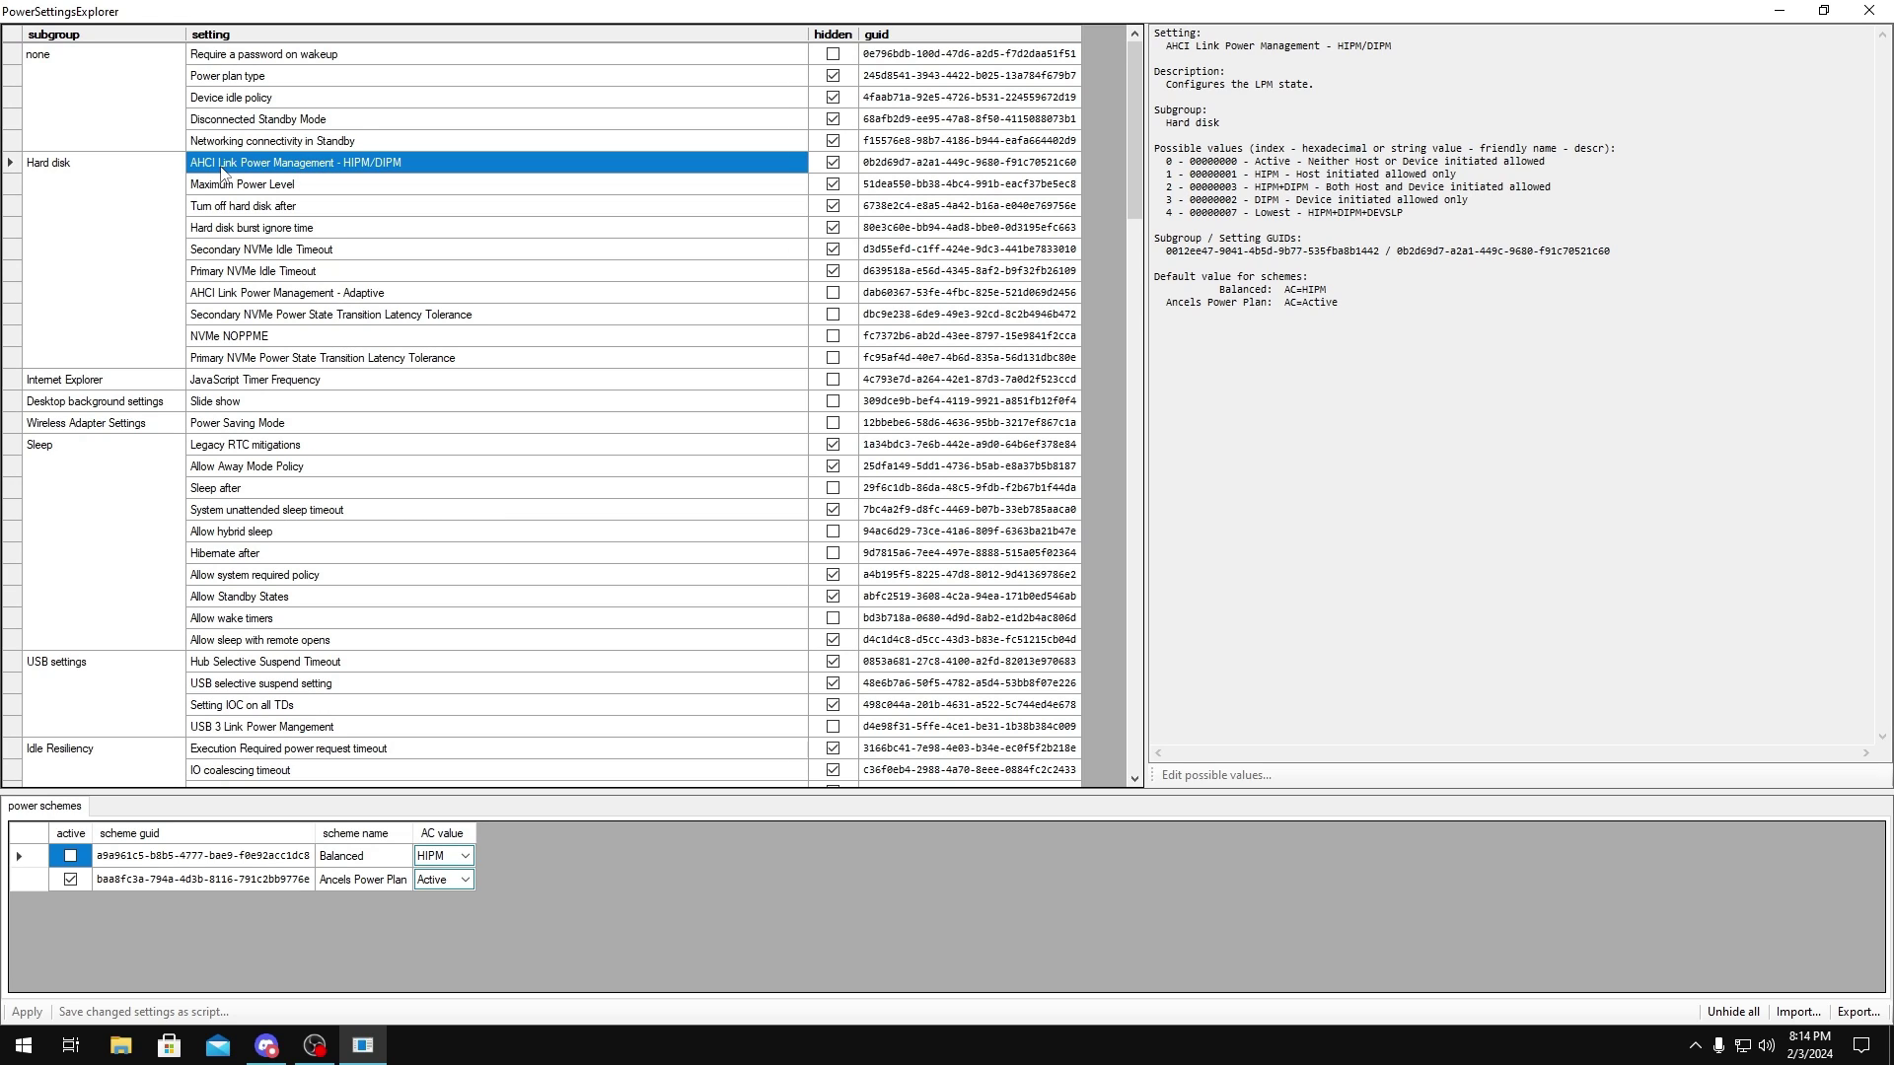
pyautogui.click(833, 162)
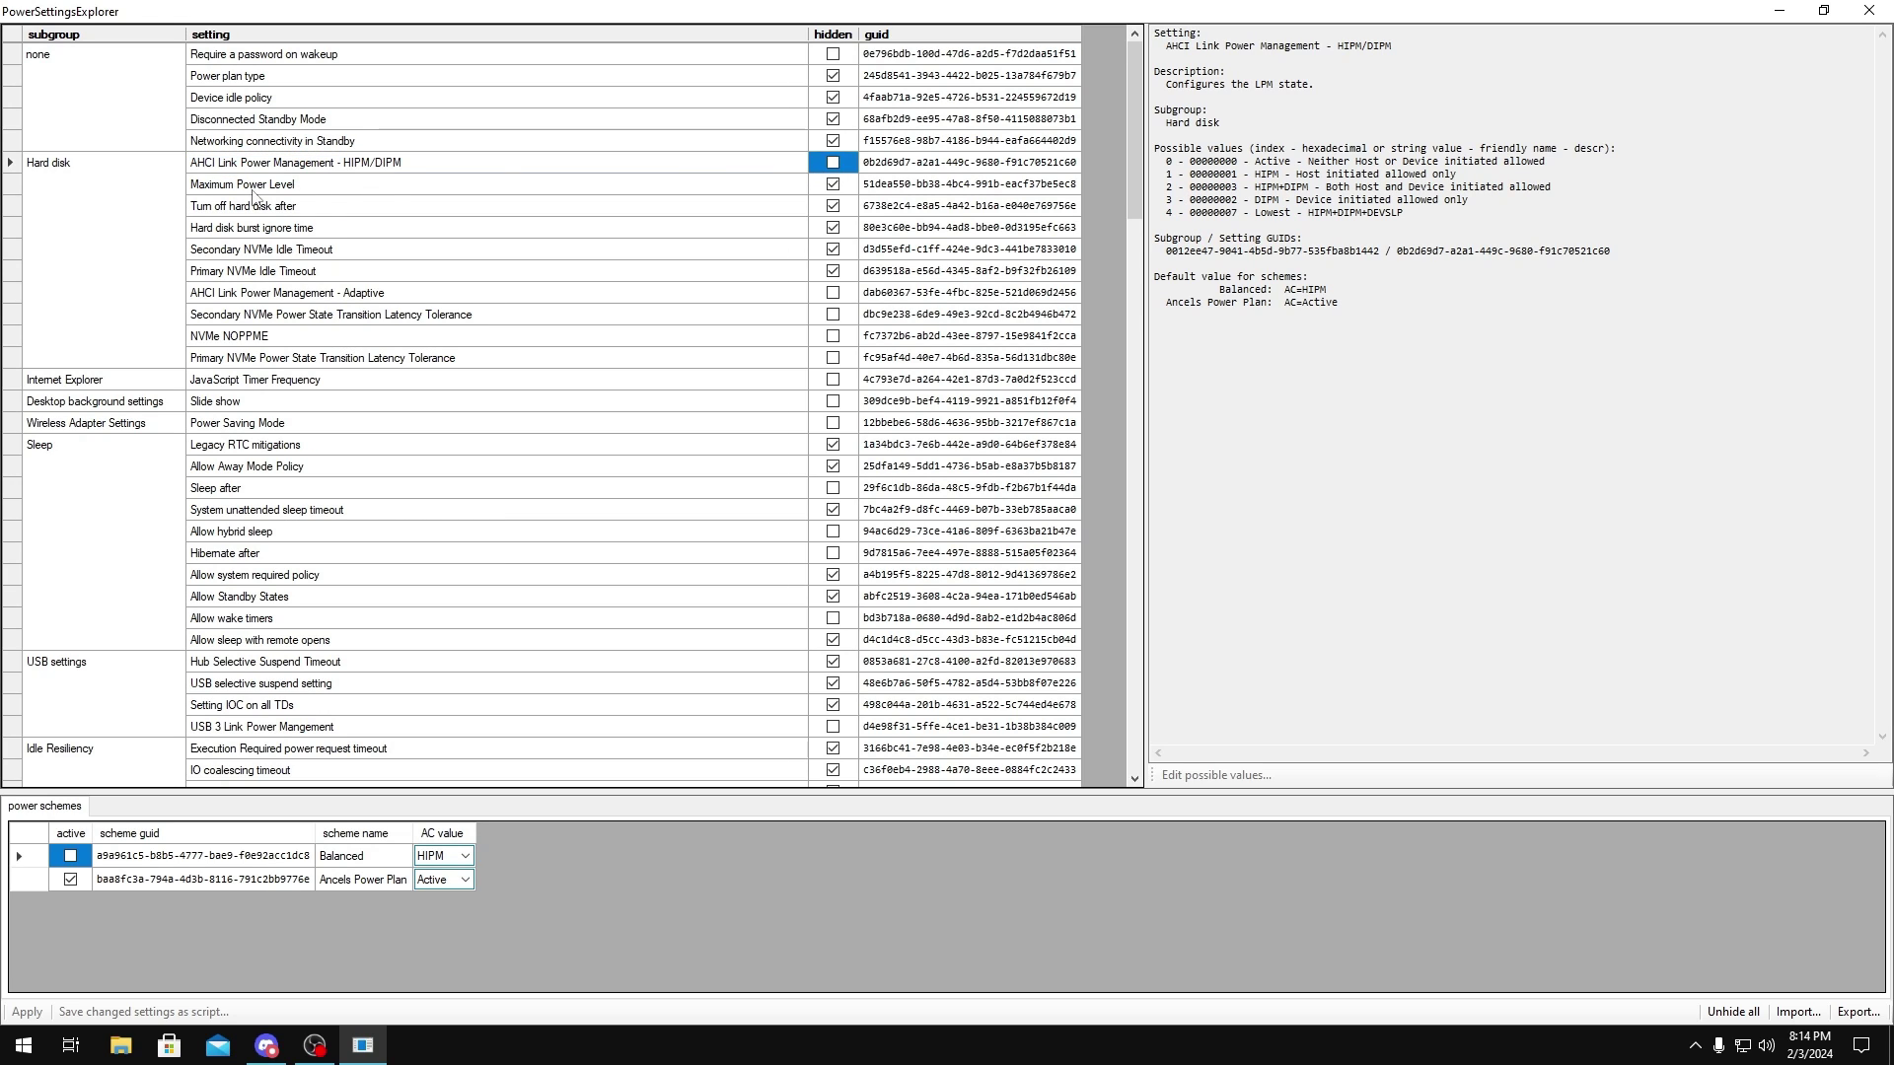
pyautogui.click(439, 315)
pyautogui.click(449, 358)
pyautogui.click(785, 293)
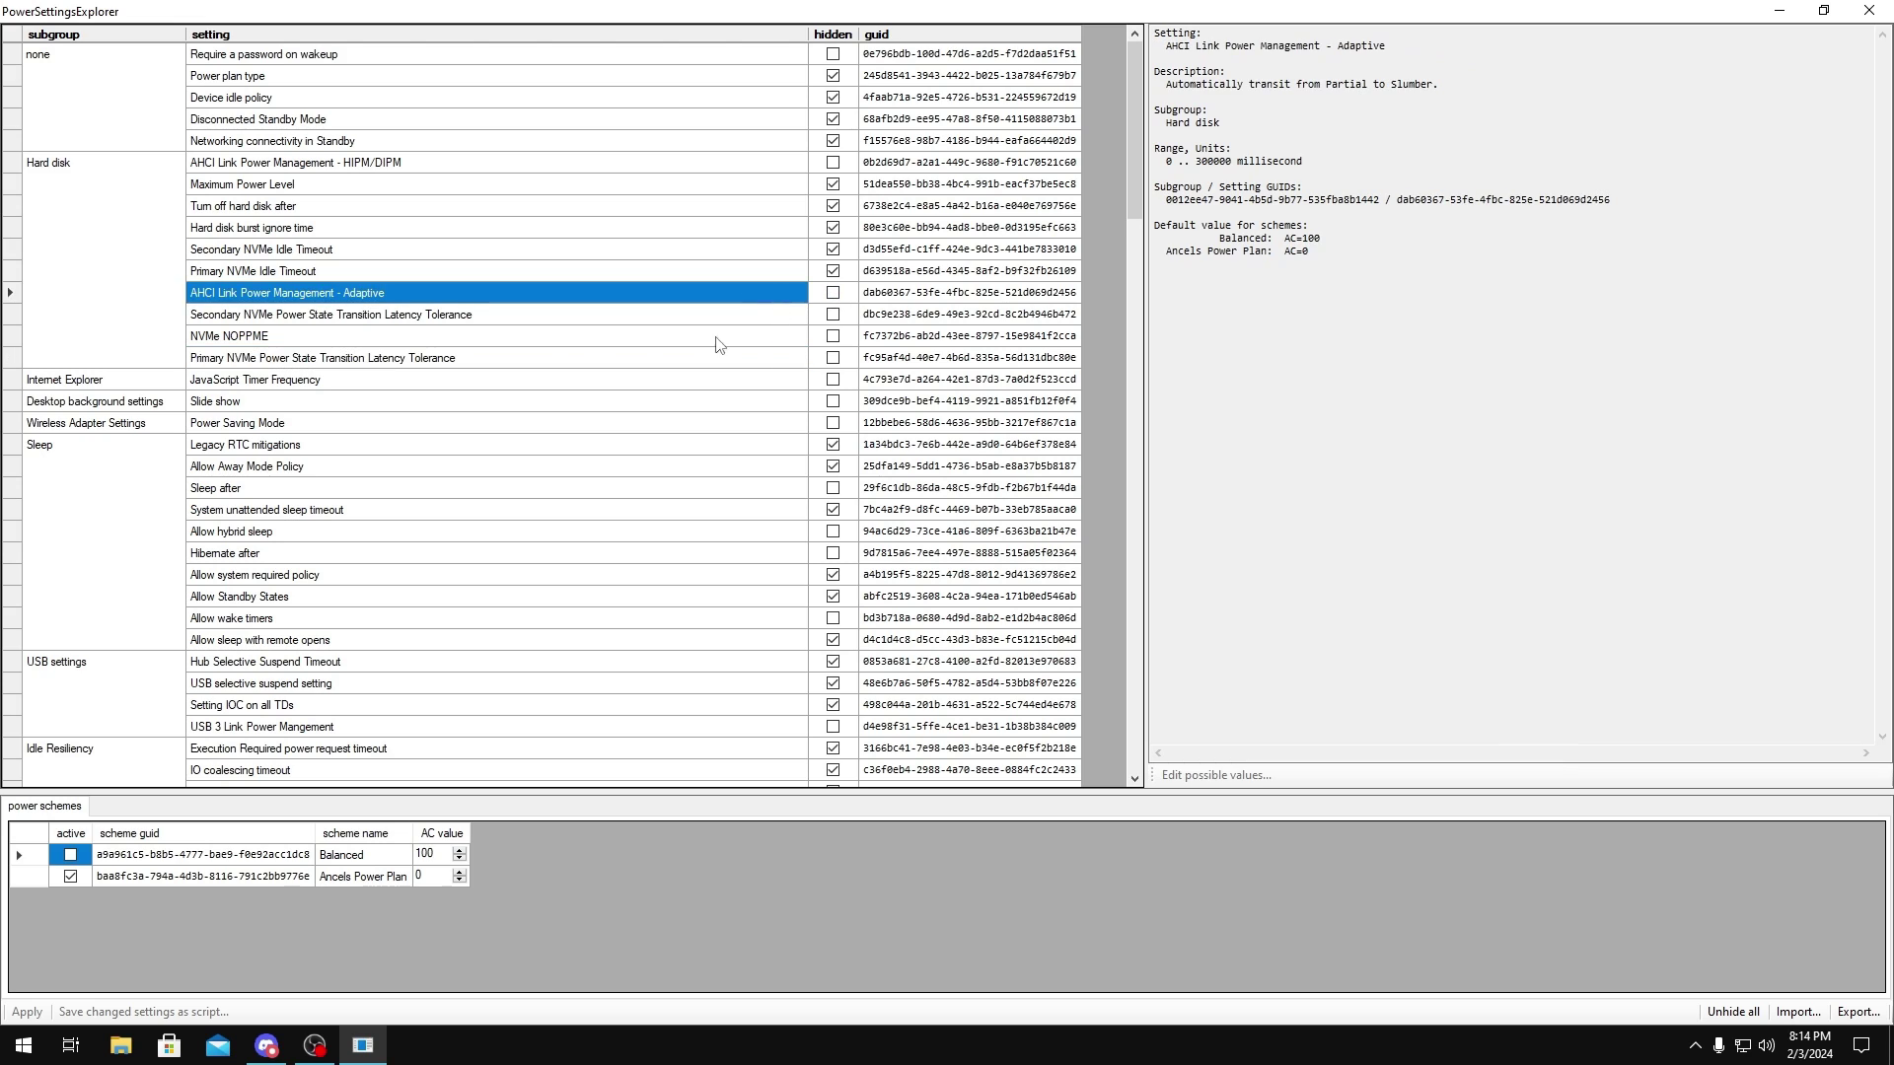
pyautogui.click(533, 361)
pyautogui.click(494, 321)
pyautogui.click(305, 209)
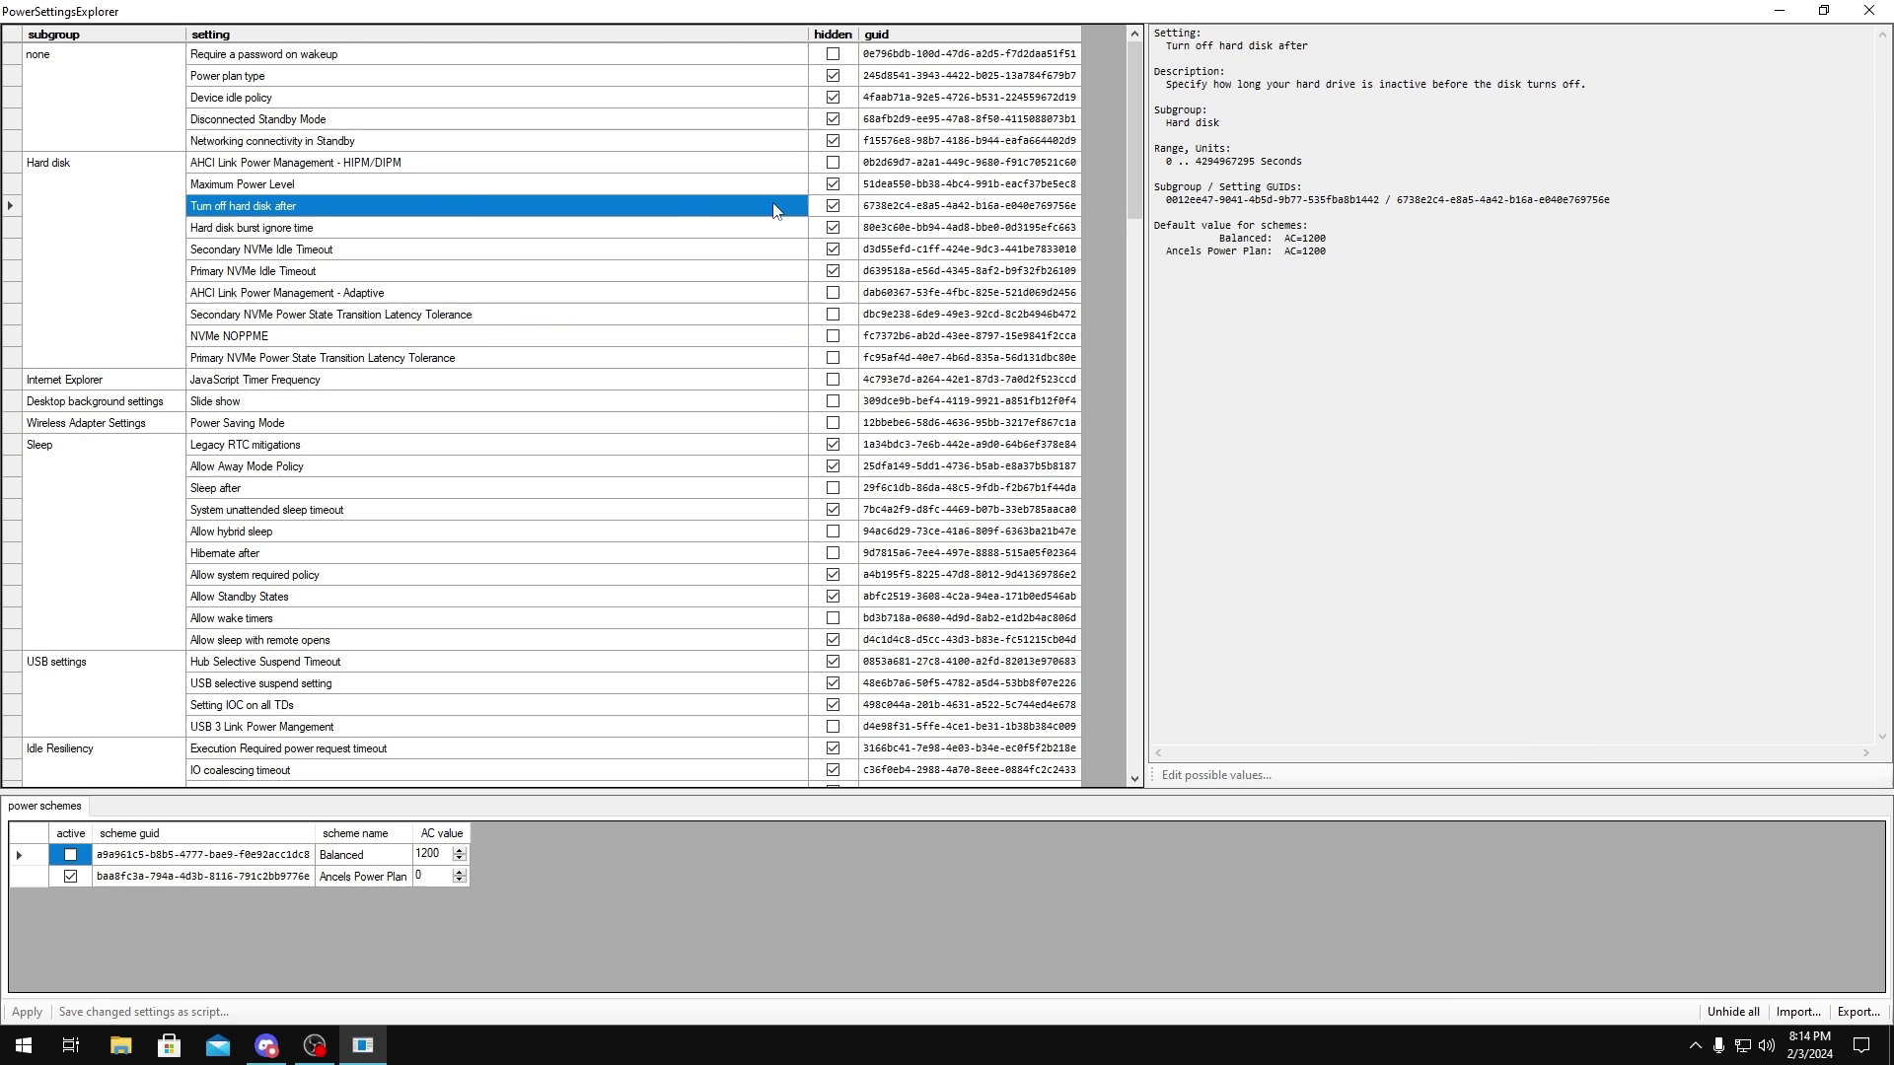
pyautogui.click(833, 207)
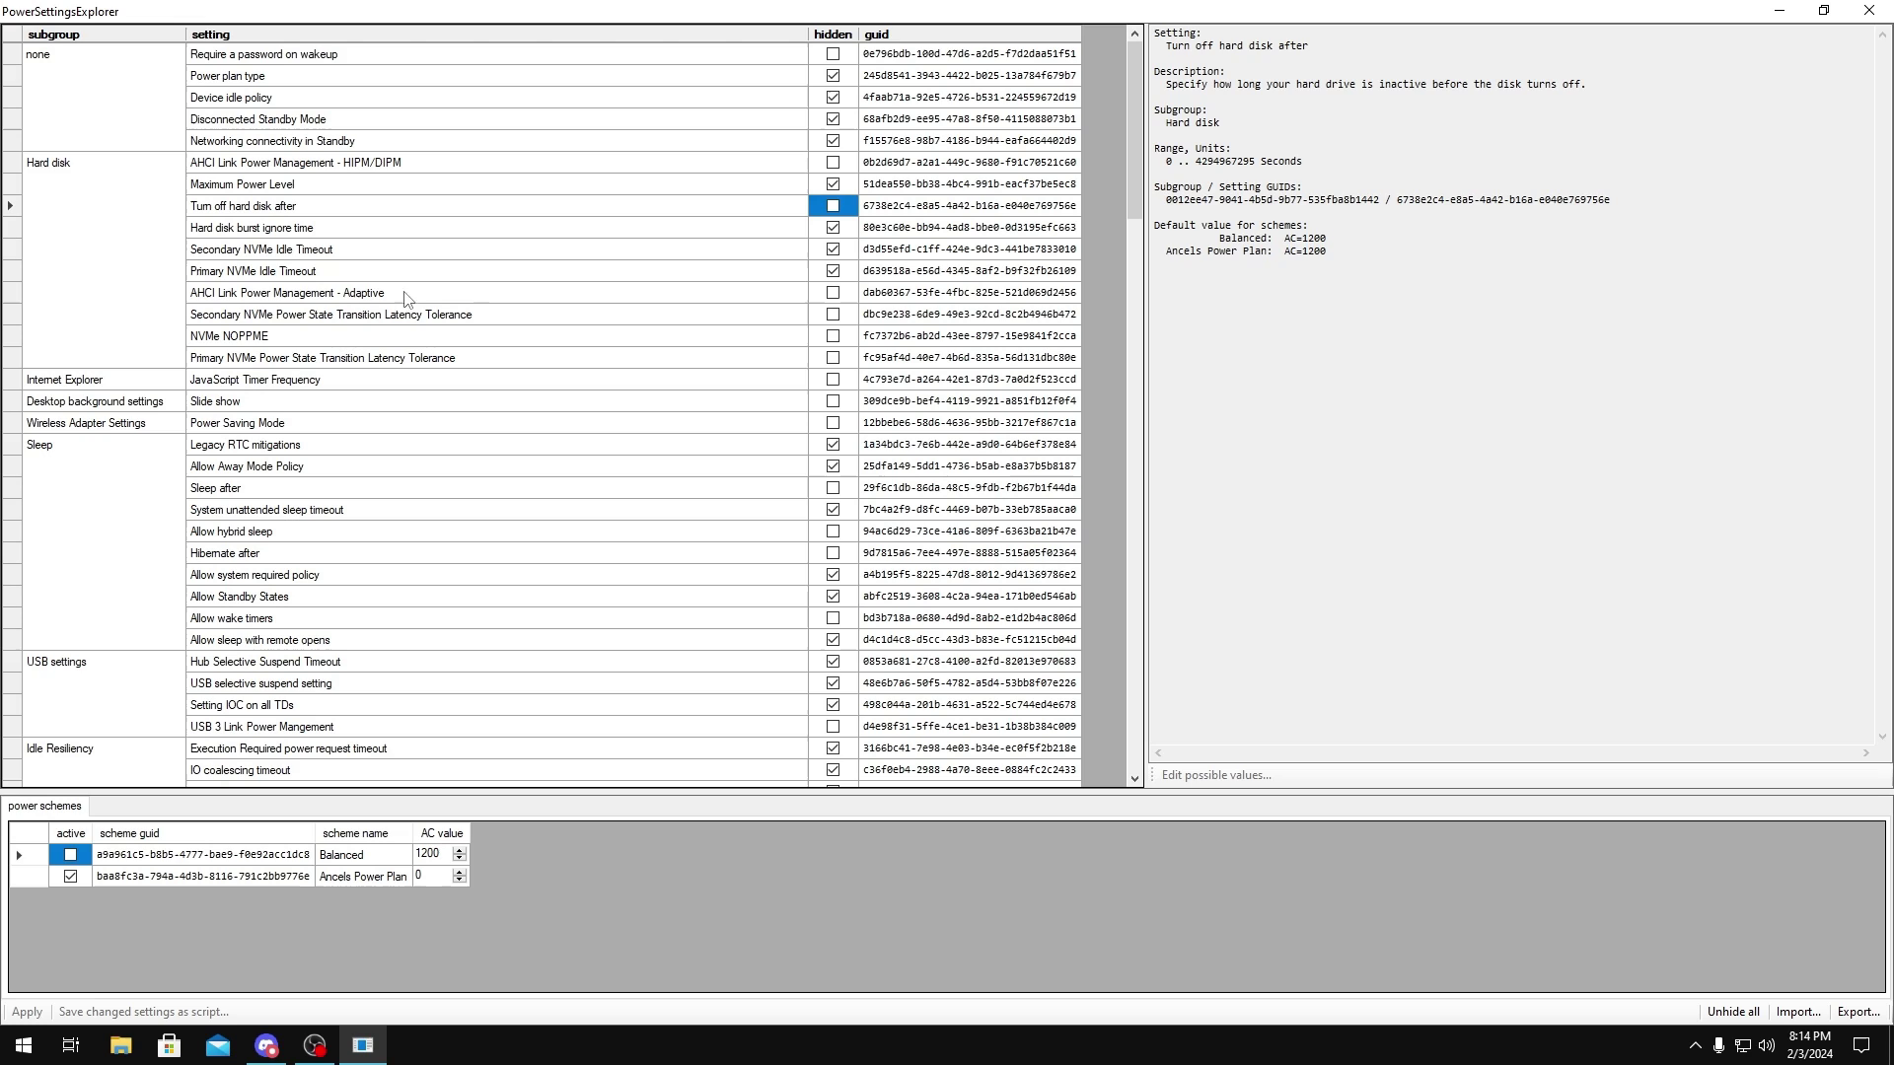
# Step: Unhide the Maximum Power Level, Legacy RTC mitigations and Allow Standby States settings
pyautogui.click(261, 188)
pyautogui.click(833, 184)
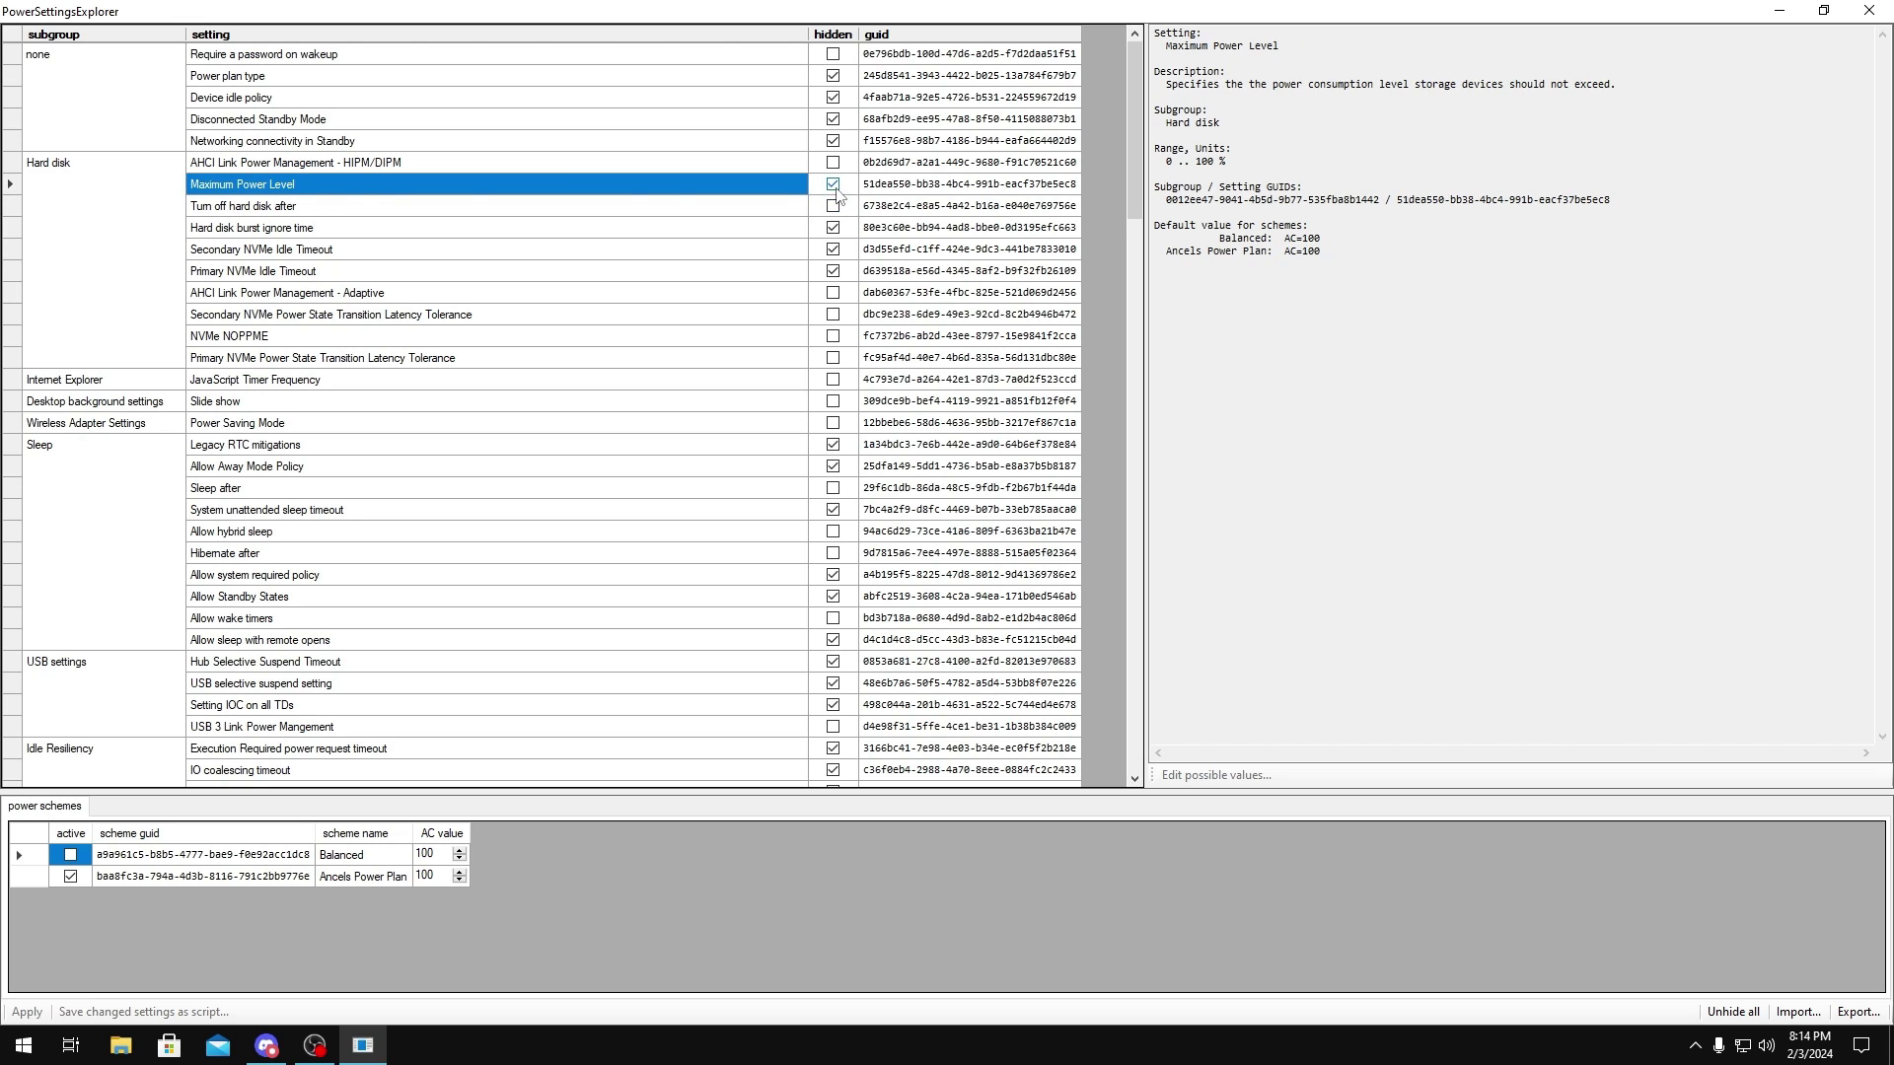
pyautogui.click(493, 424)
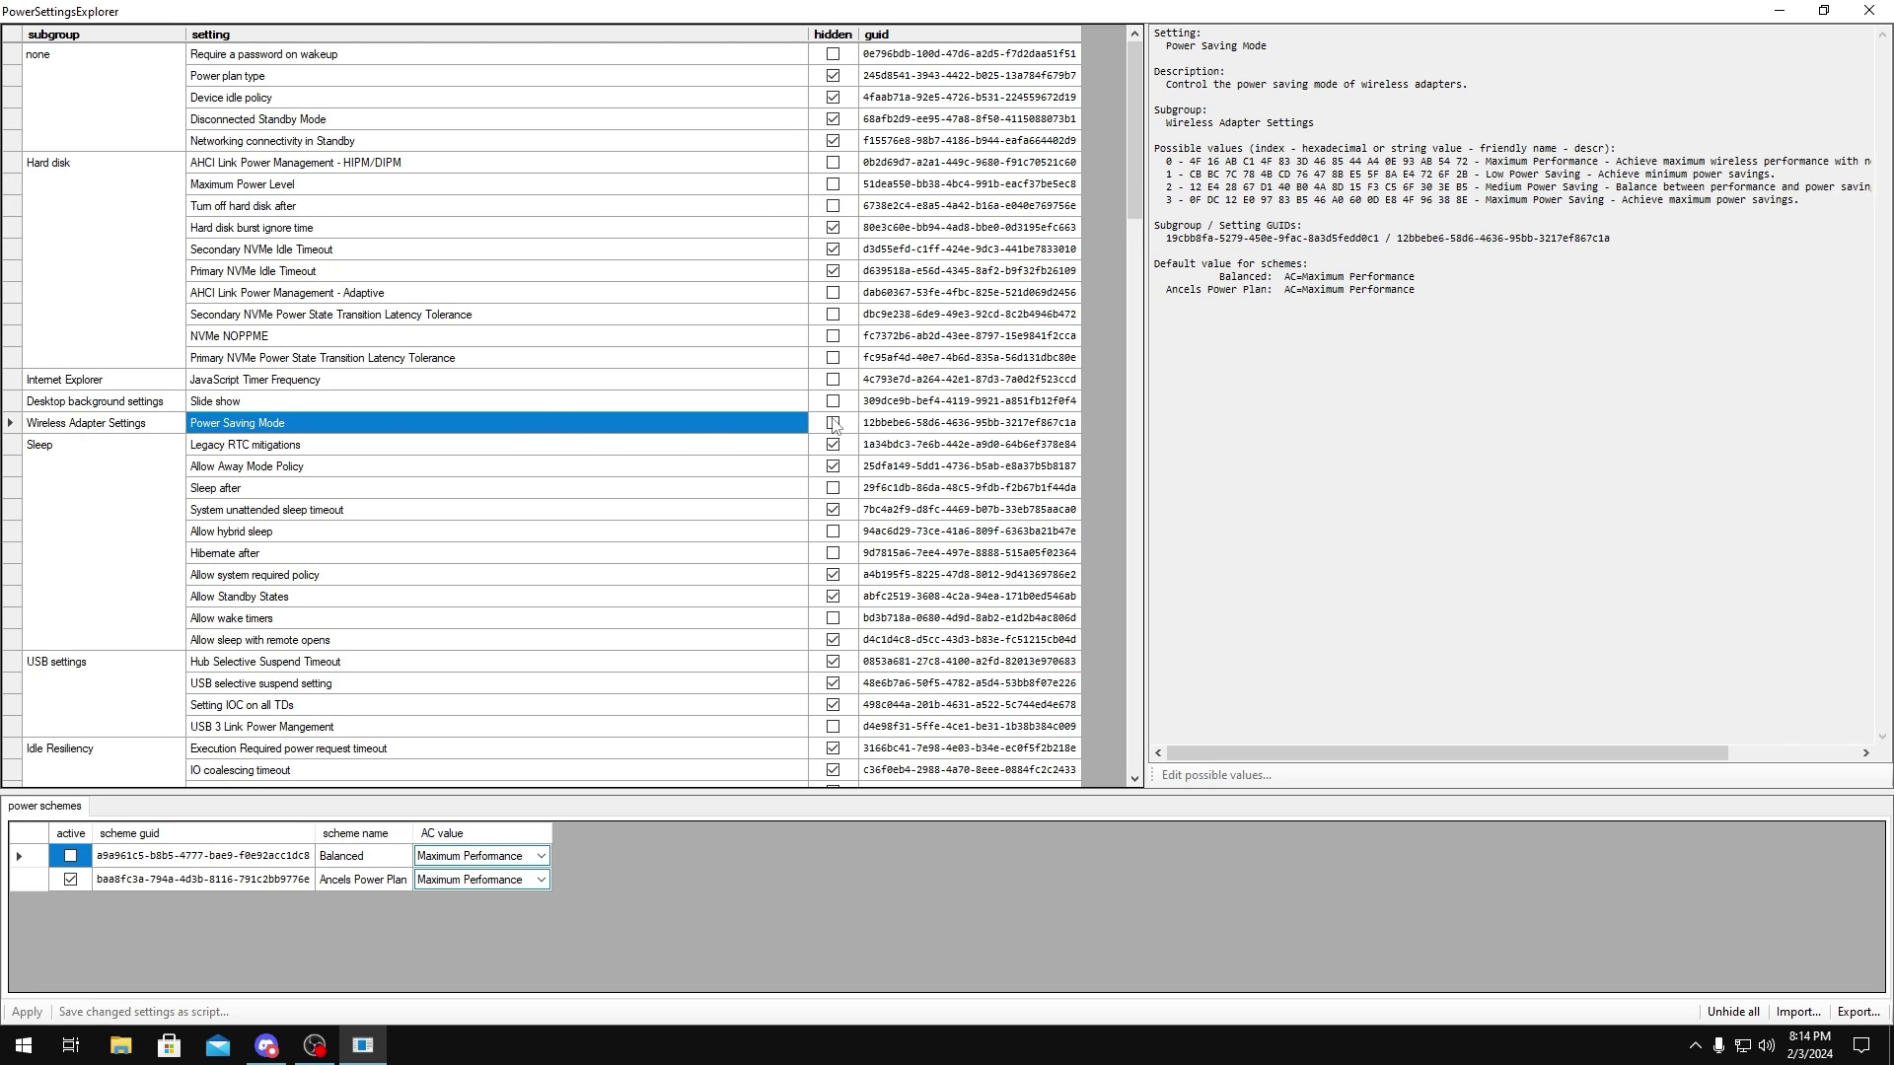
pyautogui.click(314, 451)
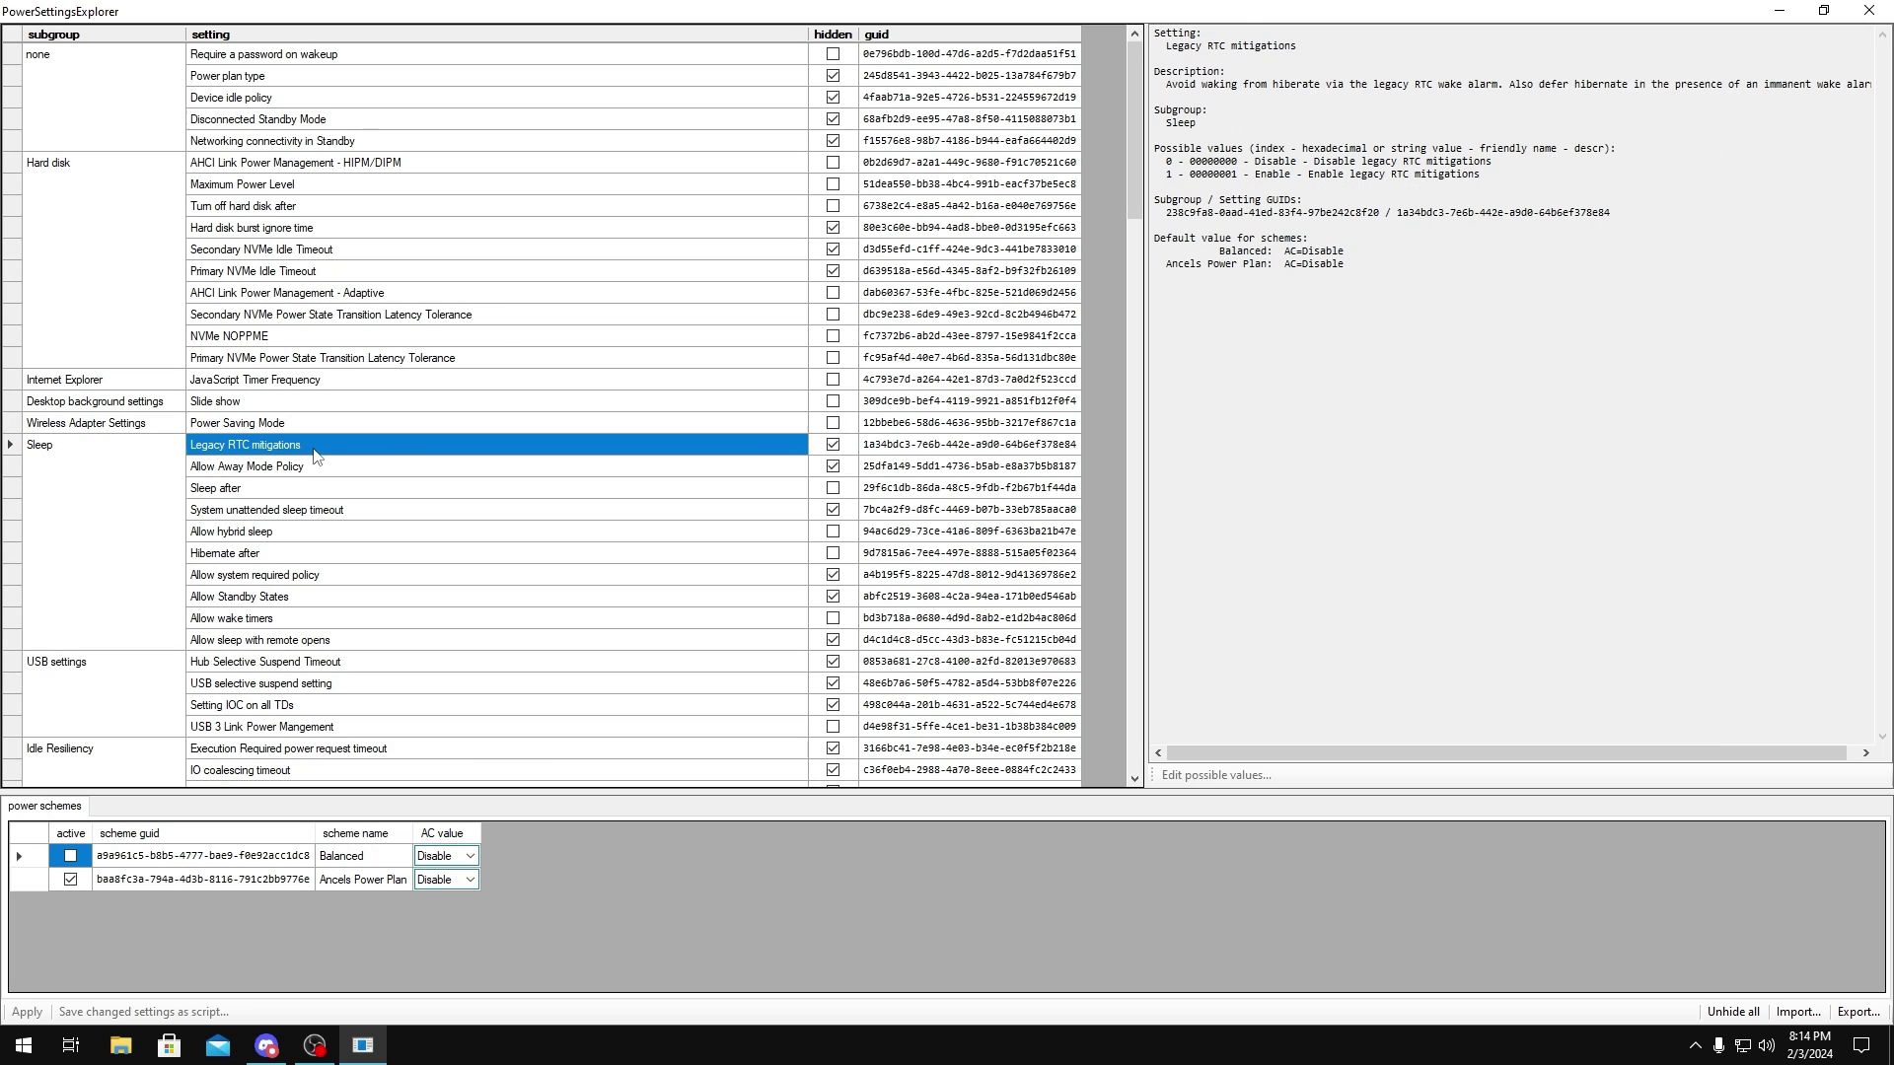
pyautogui.click(833, 445)
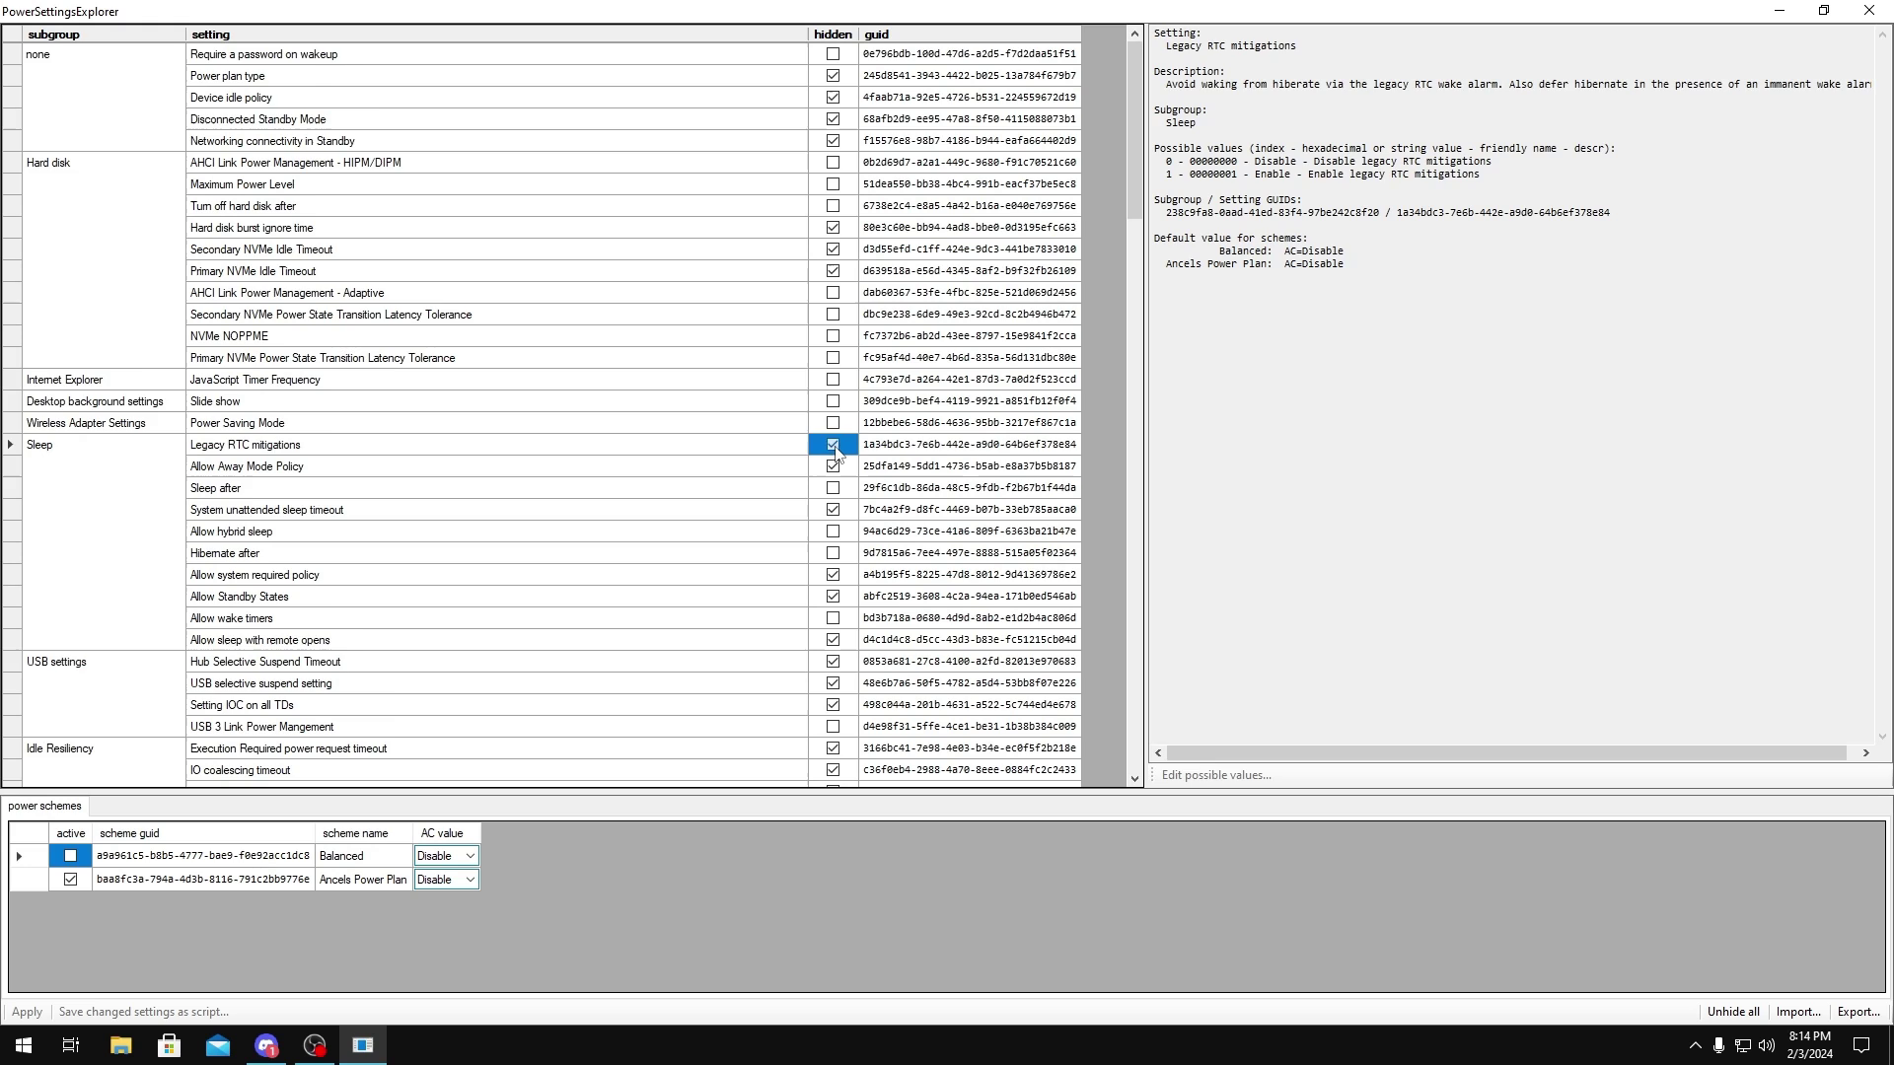
pyautogui.scroll(-1, 833, 484)
pyautogui.click(833, 534)
pyautogui.click(832, 532)
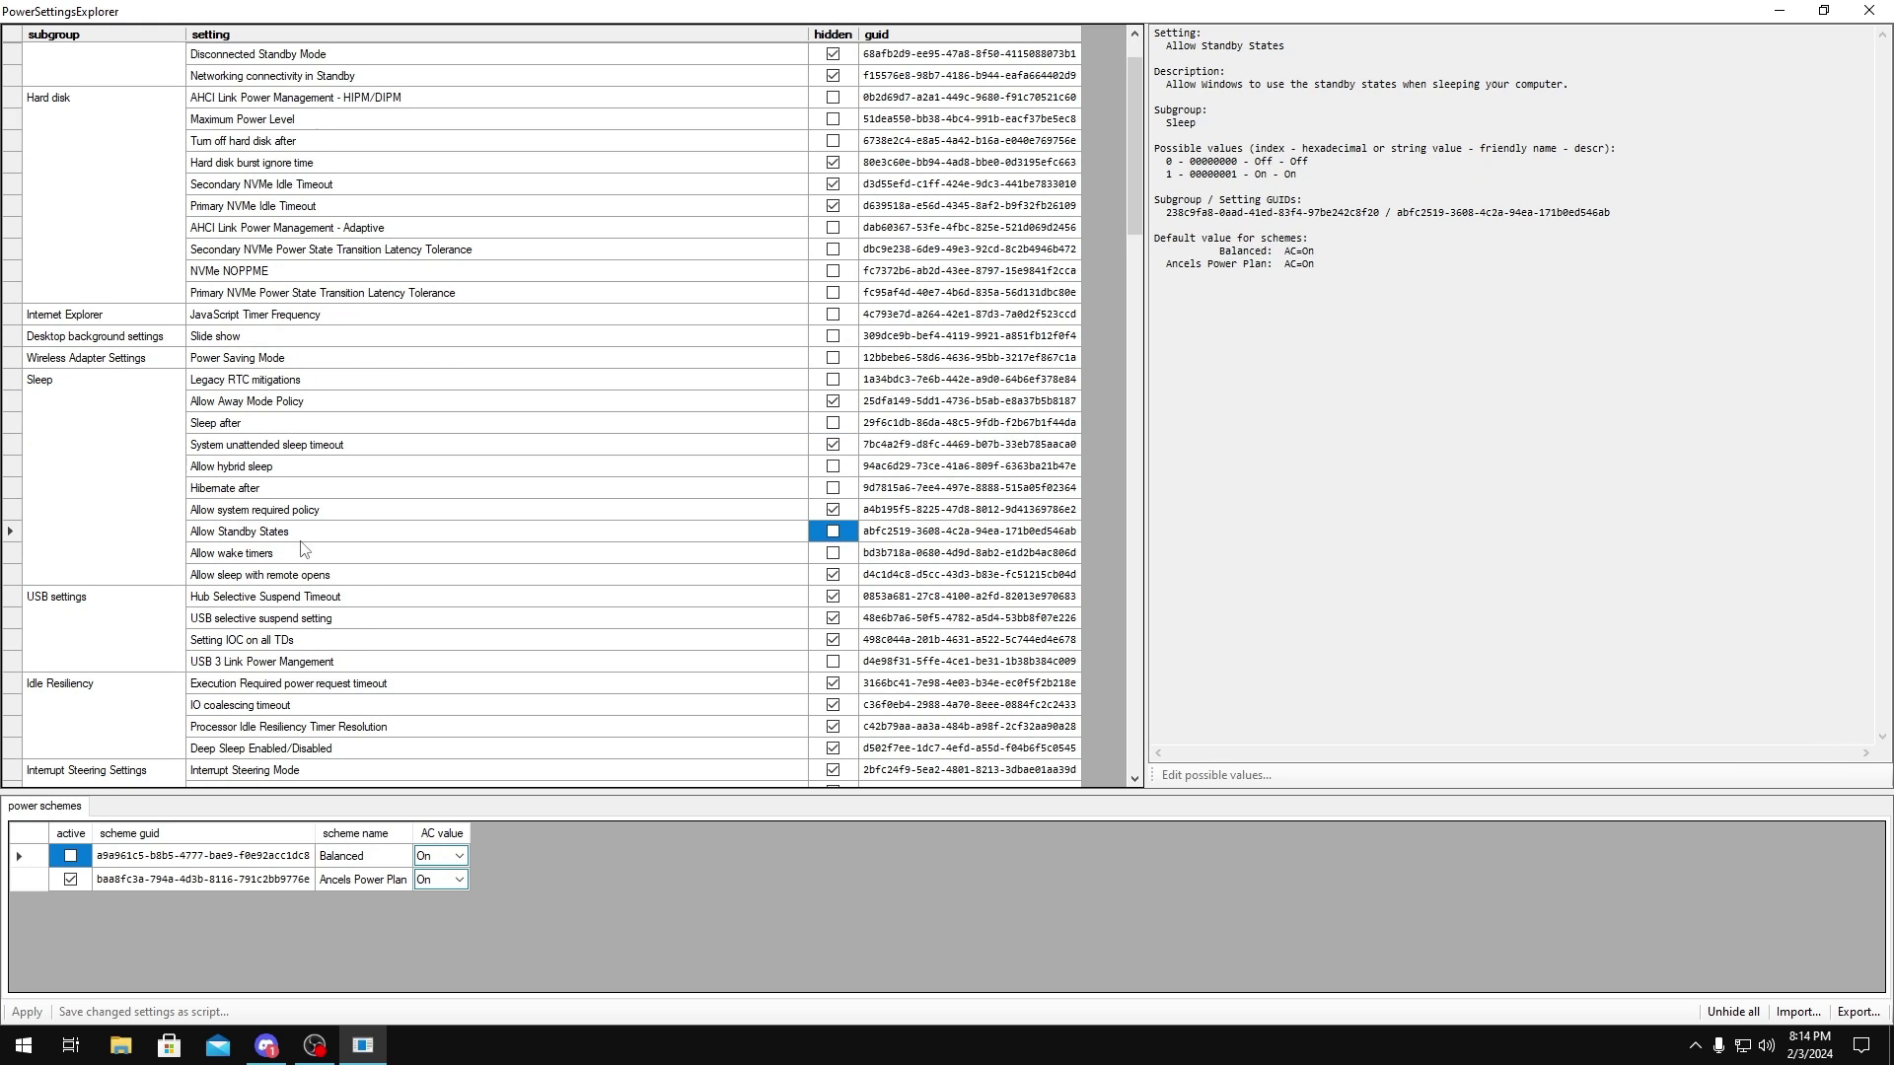
pyautogui.click(296, 553)
# Step: Unhide Hub Selective Suspend Timeout, USB selective suspend and IO coalescing timeout
pyautogui.scroll(-2, 706, 567)
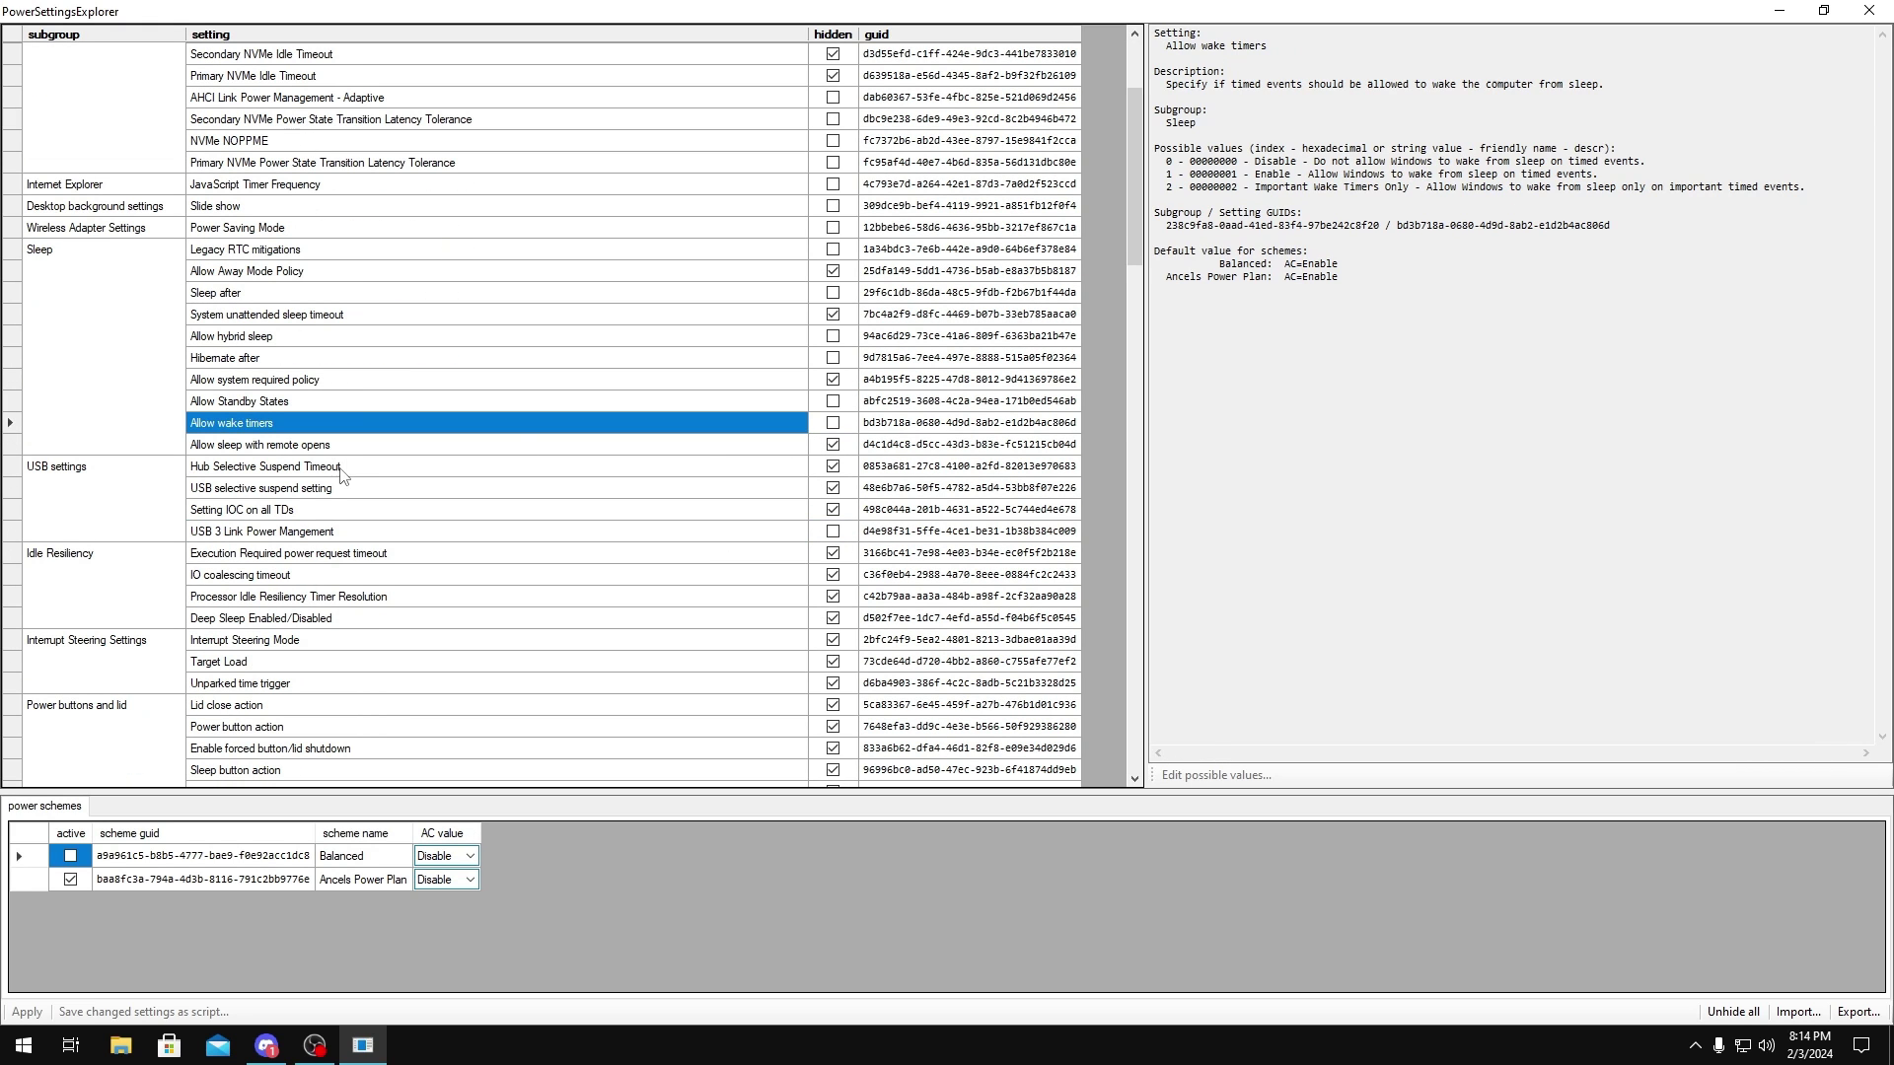
pyautogui.click(388, 471)
pyautogui.click(388, 488)
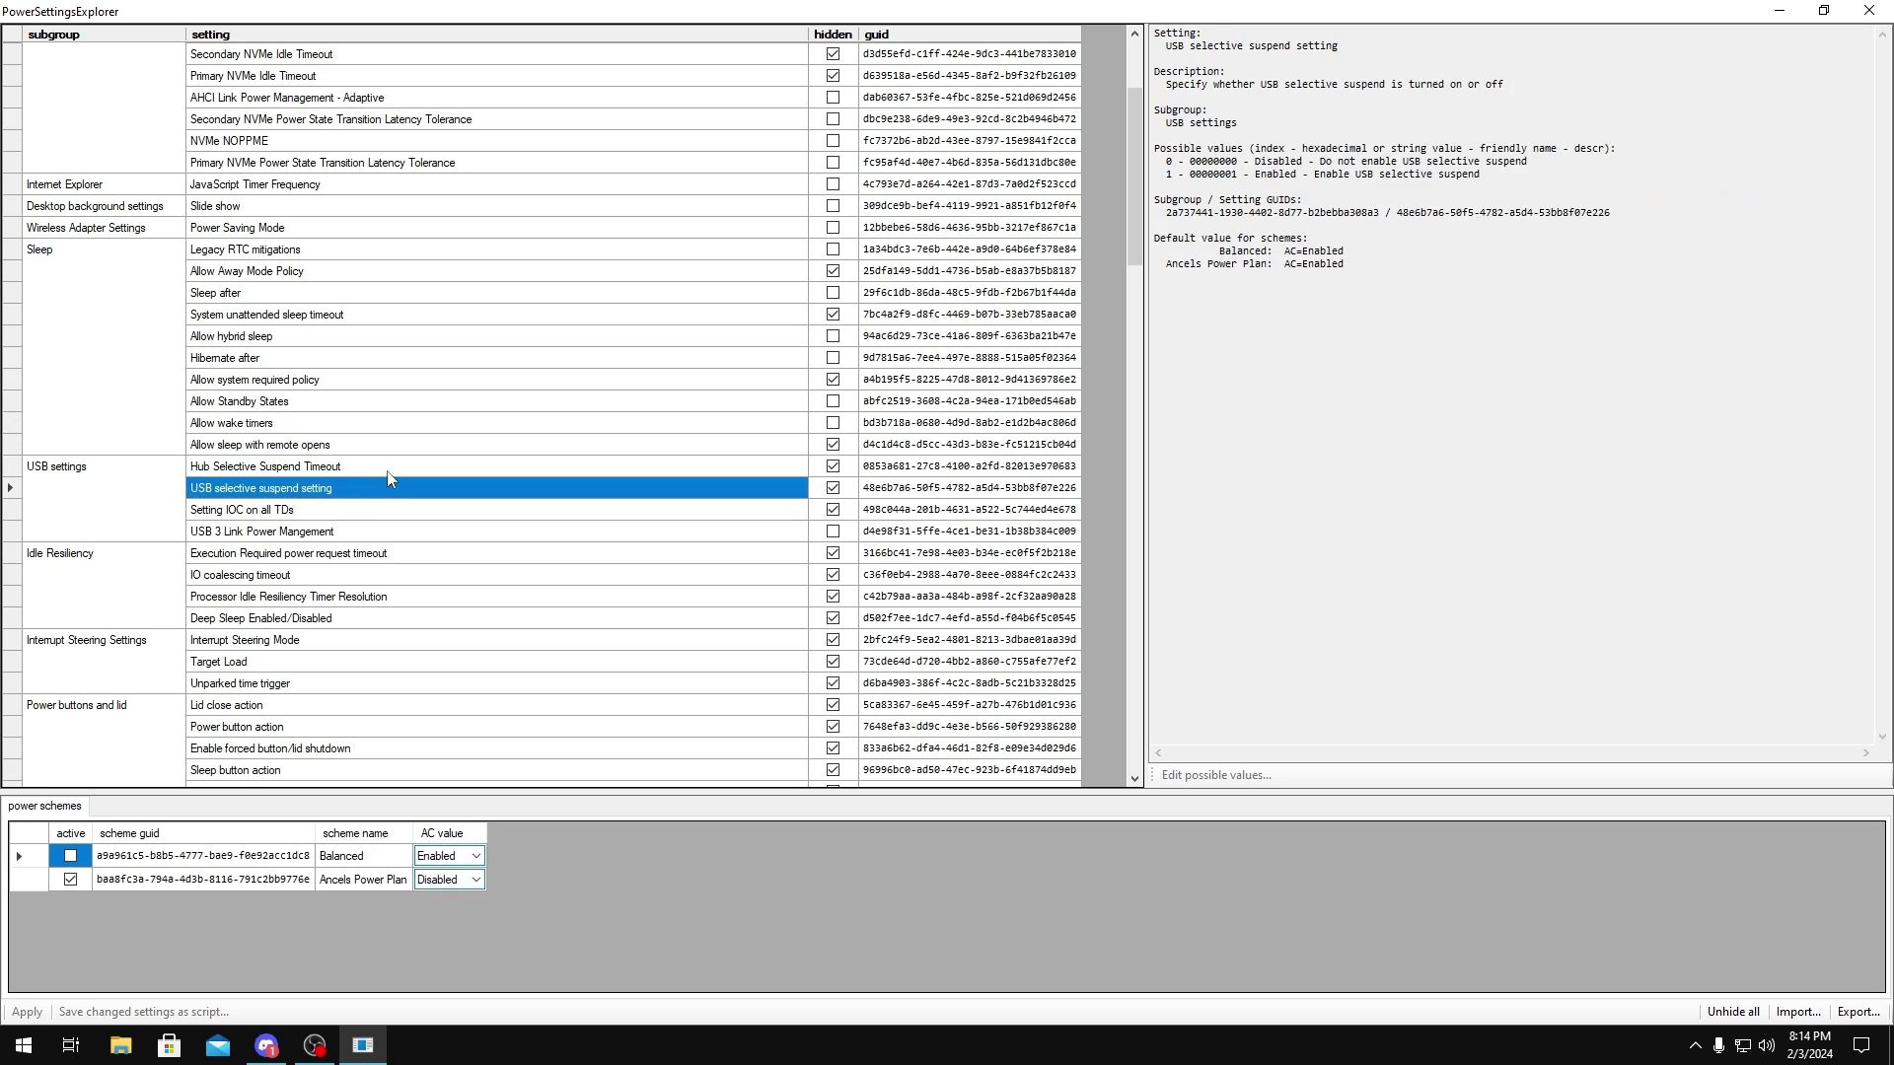
pyautogui.click(355, 475)
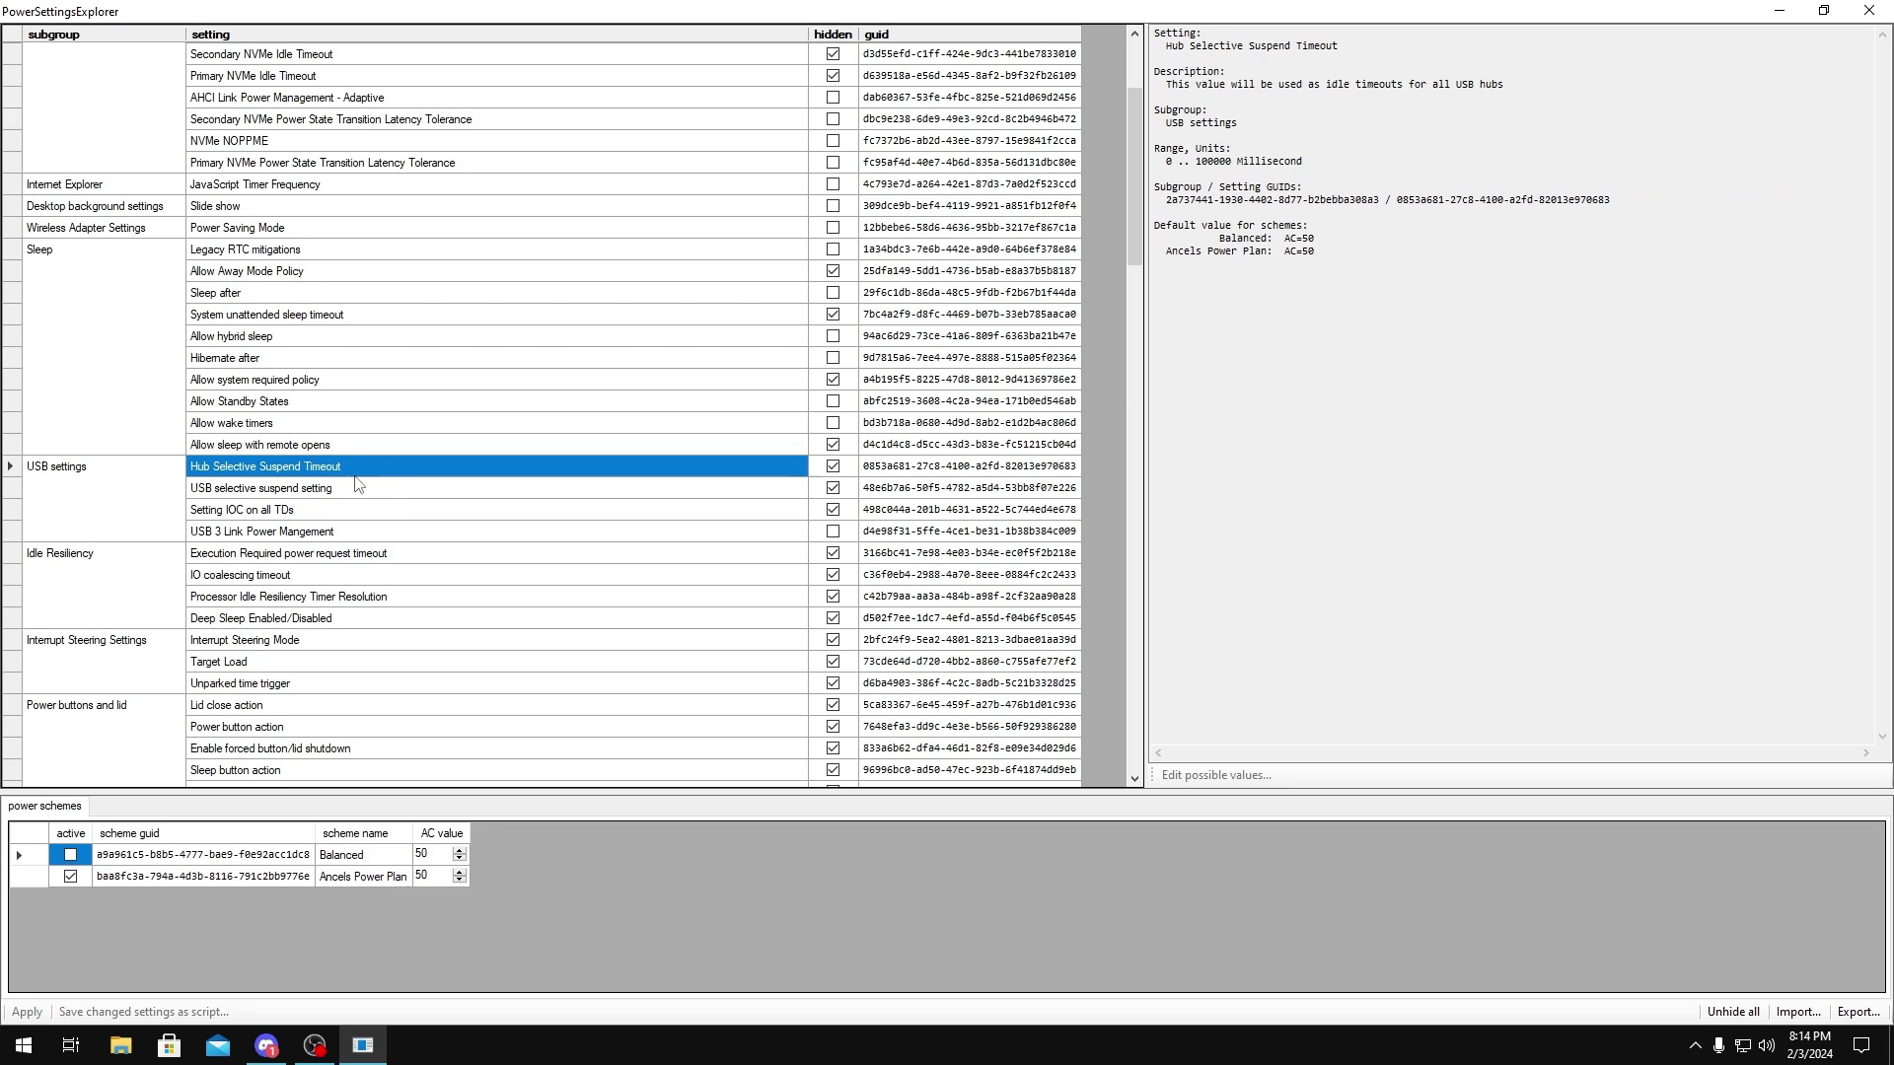
pyautogui.click(833, 465)
pyautogui.click(833, 488)
pyautogui.scroll(-1, 589, 475)
pyautogui.click(589, 472)
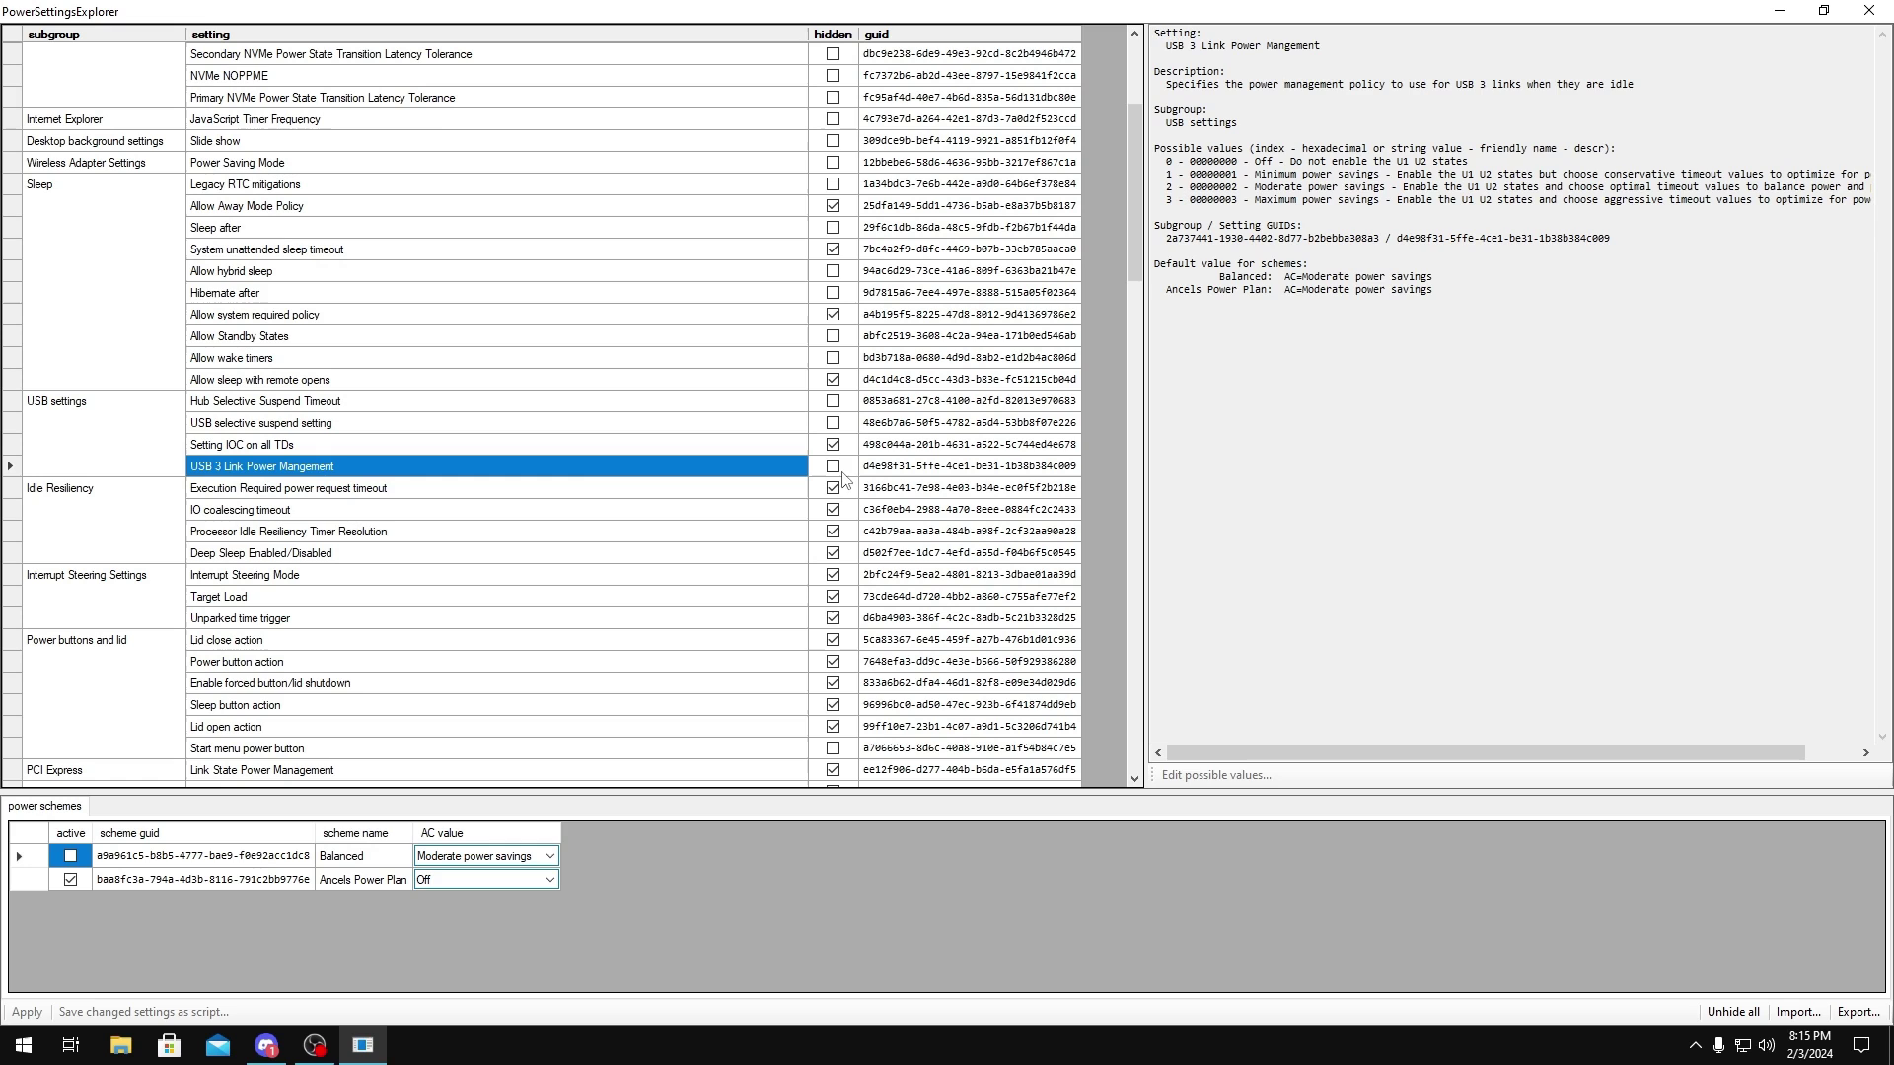
pyautogui.click(333, 512)
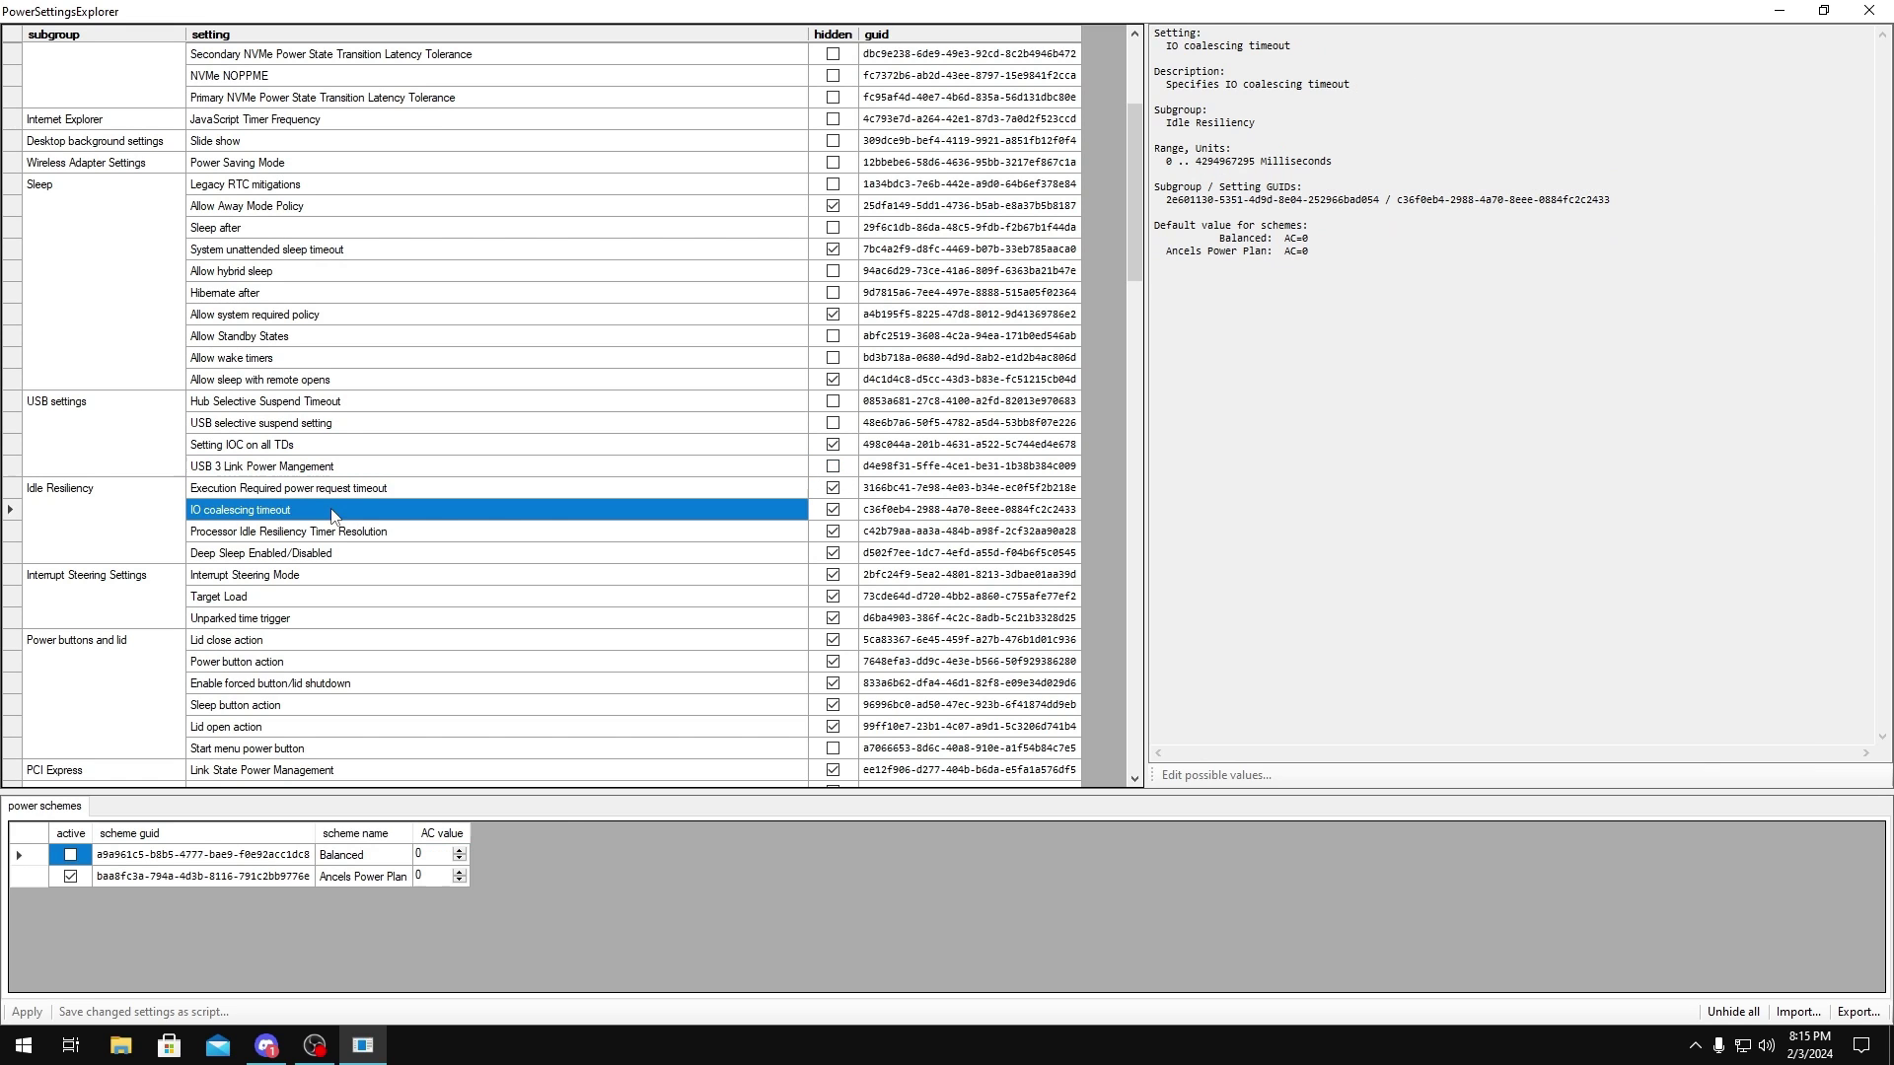
pyautogui.click(833, 510)
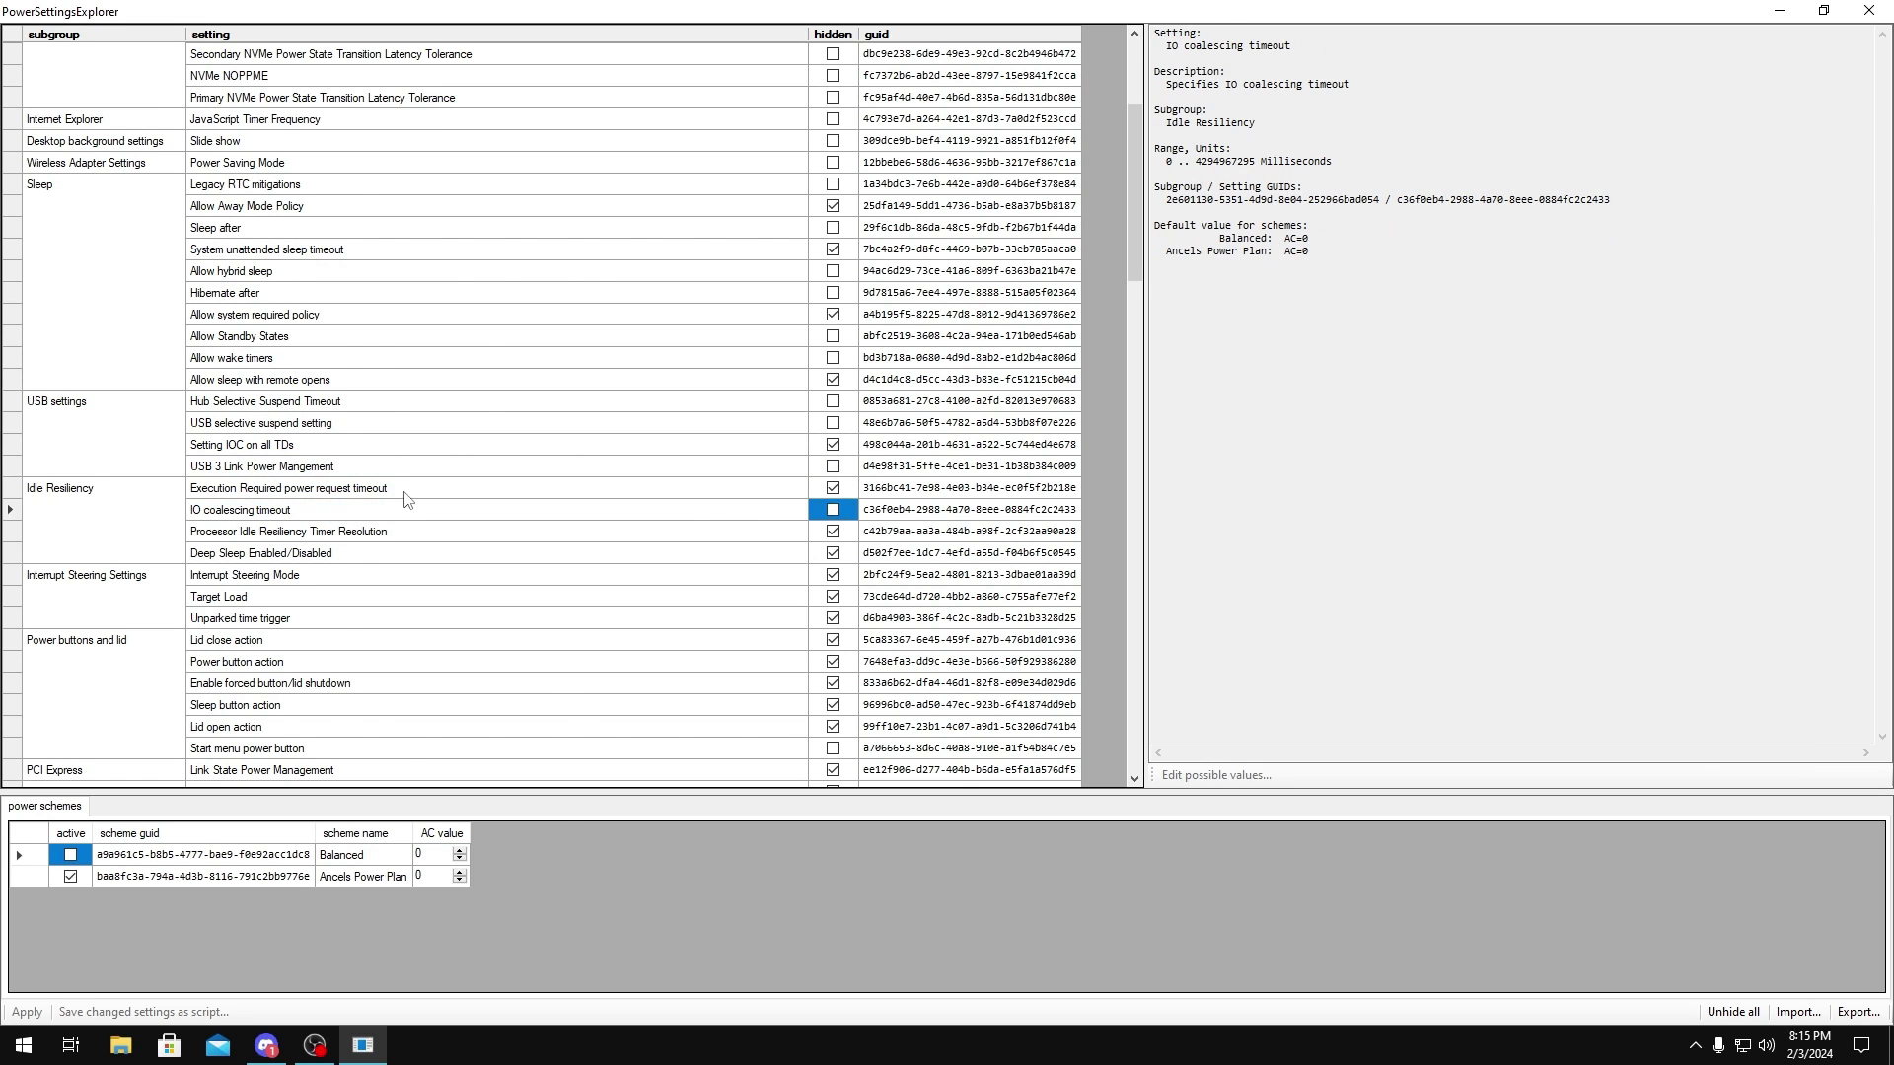
# Step: Unhide the Deep Sleep Enabled/Disabled and Interrupt Steering Mode settings
pyautogui.scroll(-2, 274, 431)
pyautogui.click(273, 431)
pyautogui.click(833, 422)
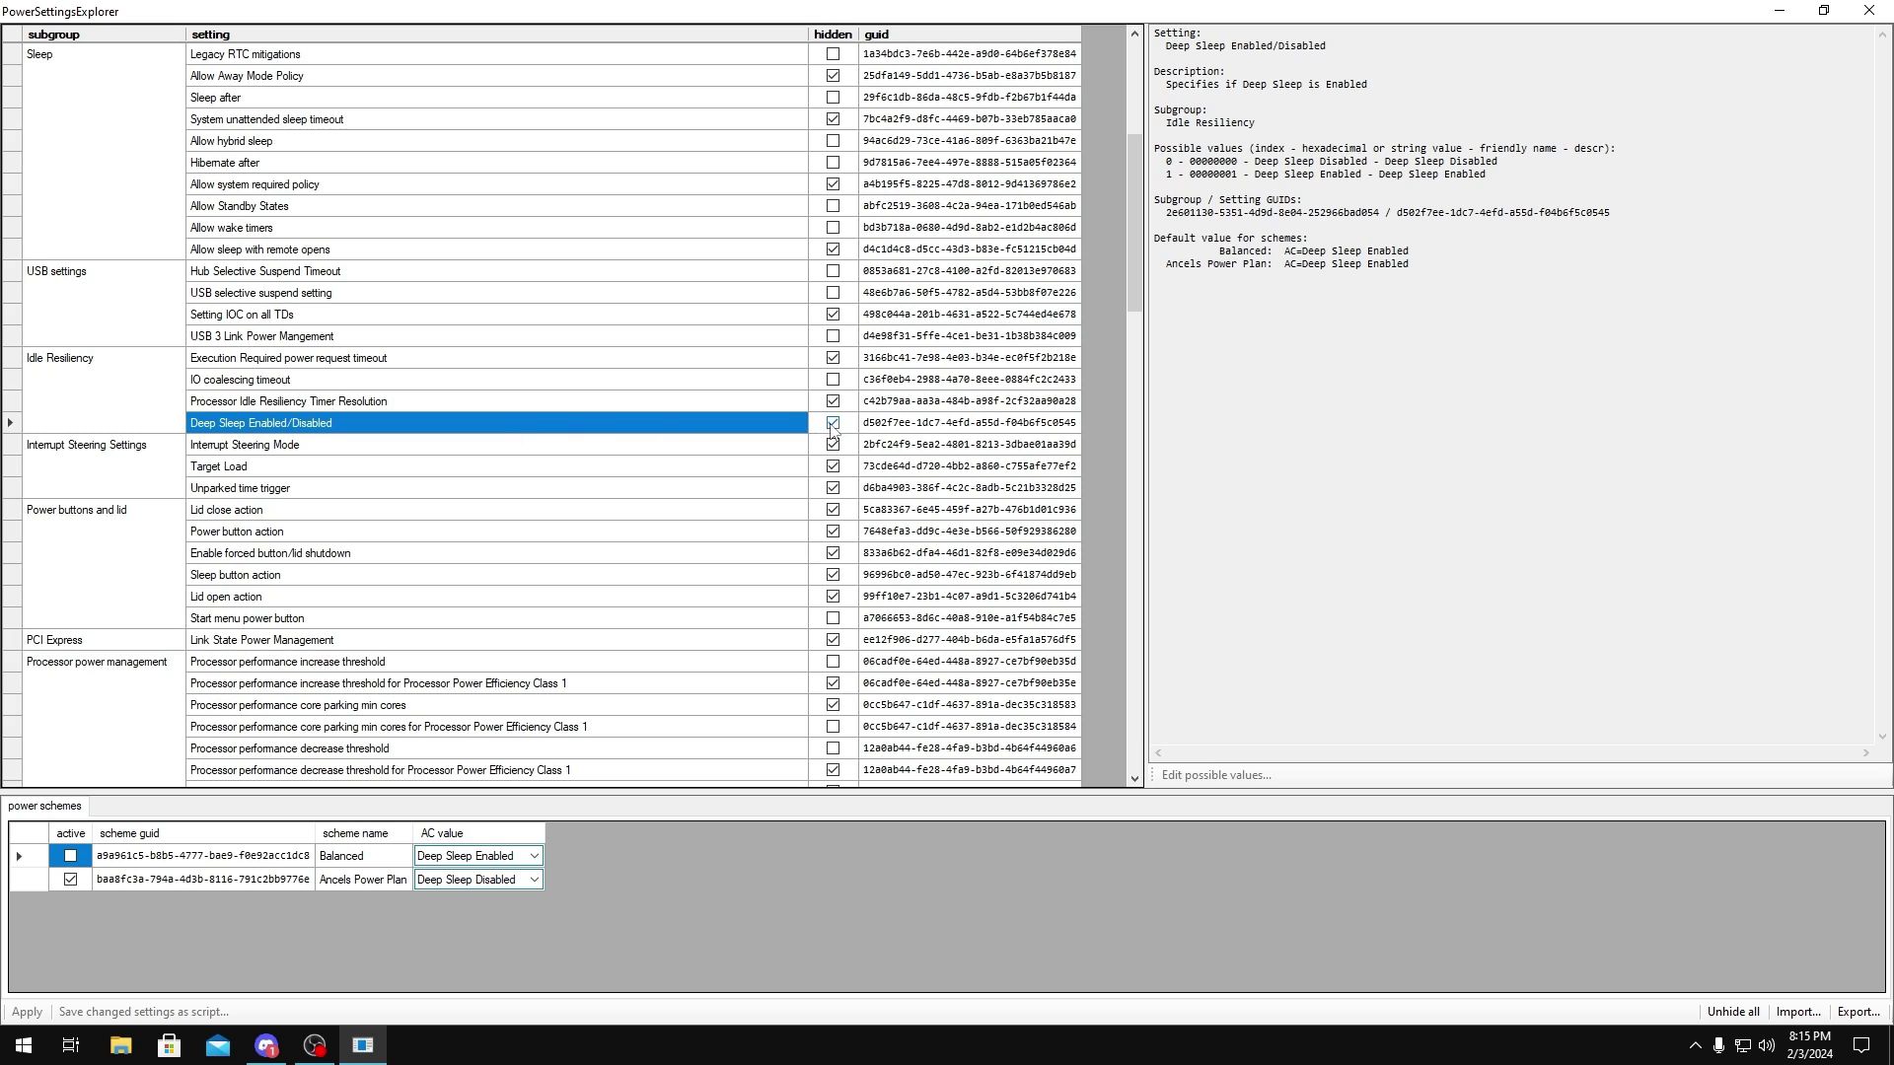
pyautogui.click(835, 446)
pyautogui.click(834, 448)
pyautogui.scroll(-3, 416, 457)
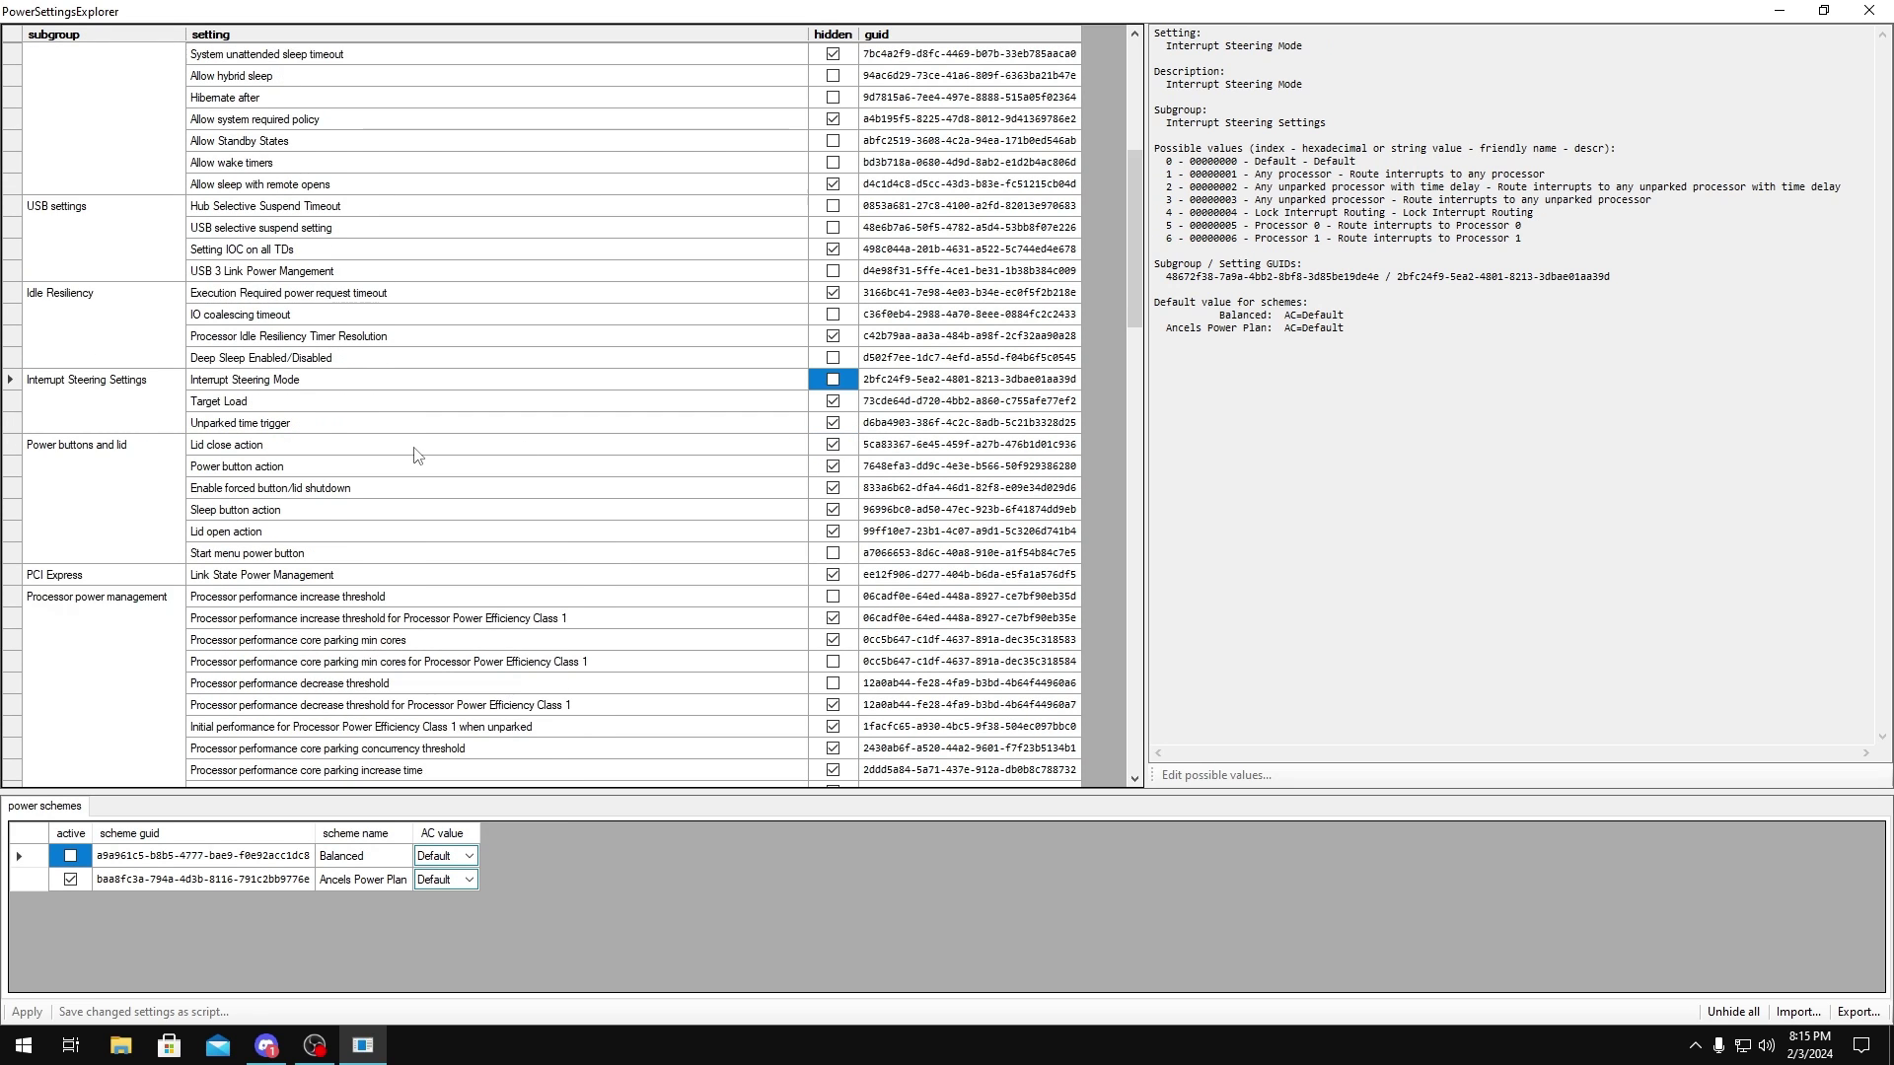
# Step: Unhide the processor core parking min cores and Allow Throttle States settings
pyautogui.click(395, 468)
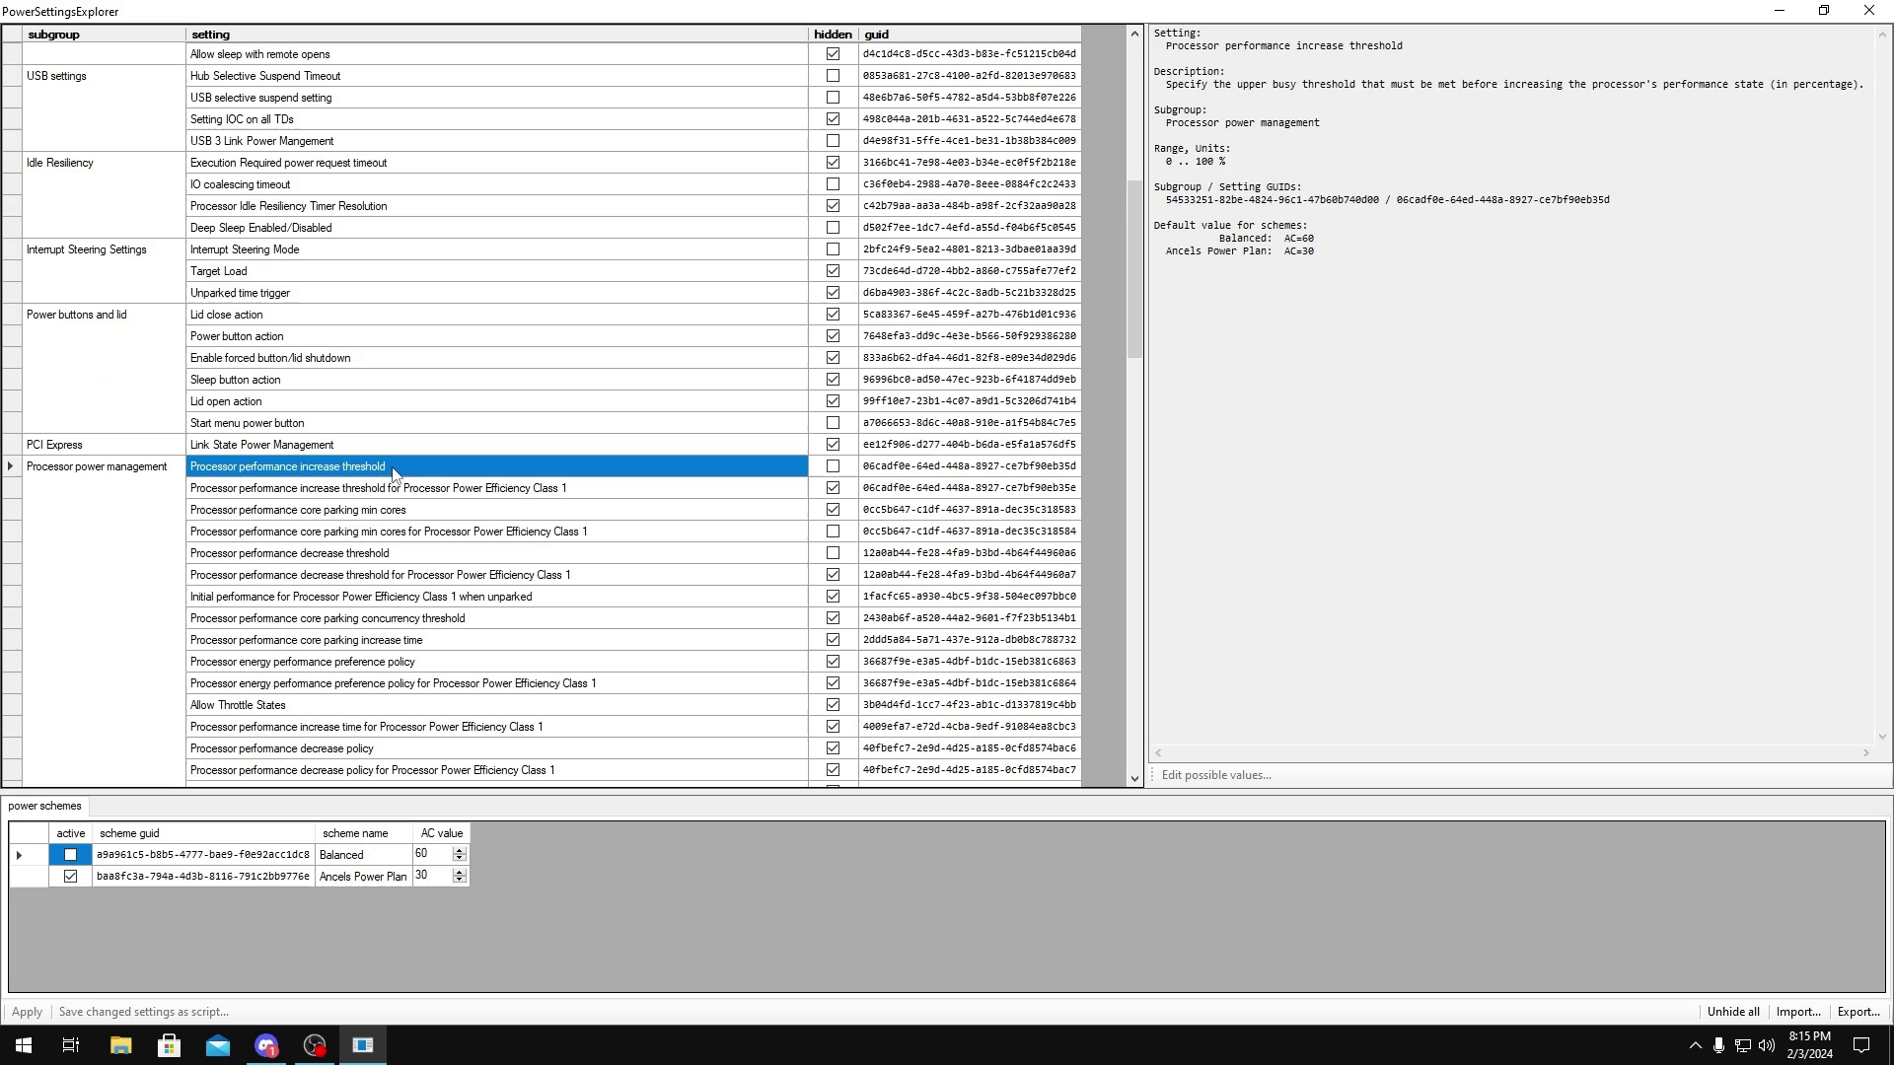
pyautogui.click(452, 511)
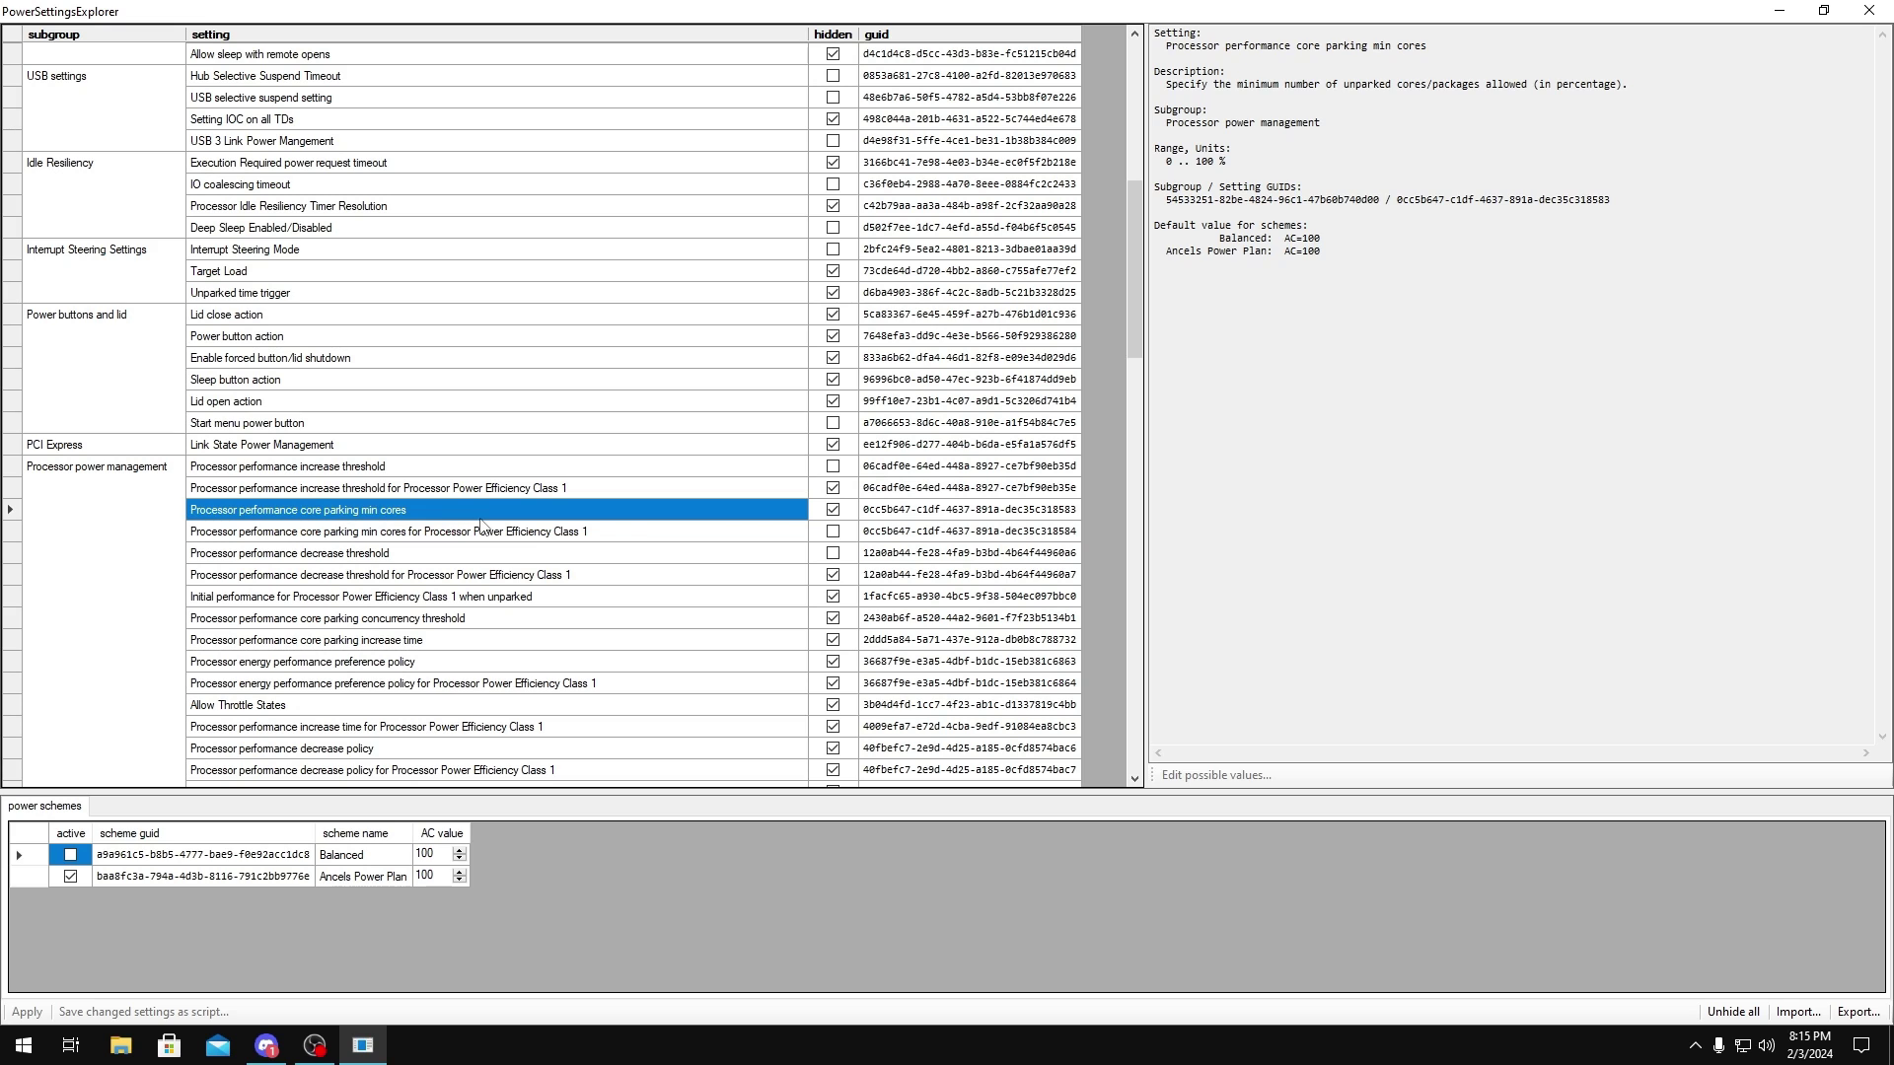
pyautogui.click(832, 509)
pyautogui.scroll(-1, 483, 498)
pyautogui.click(352, 491)
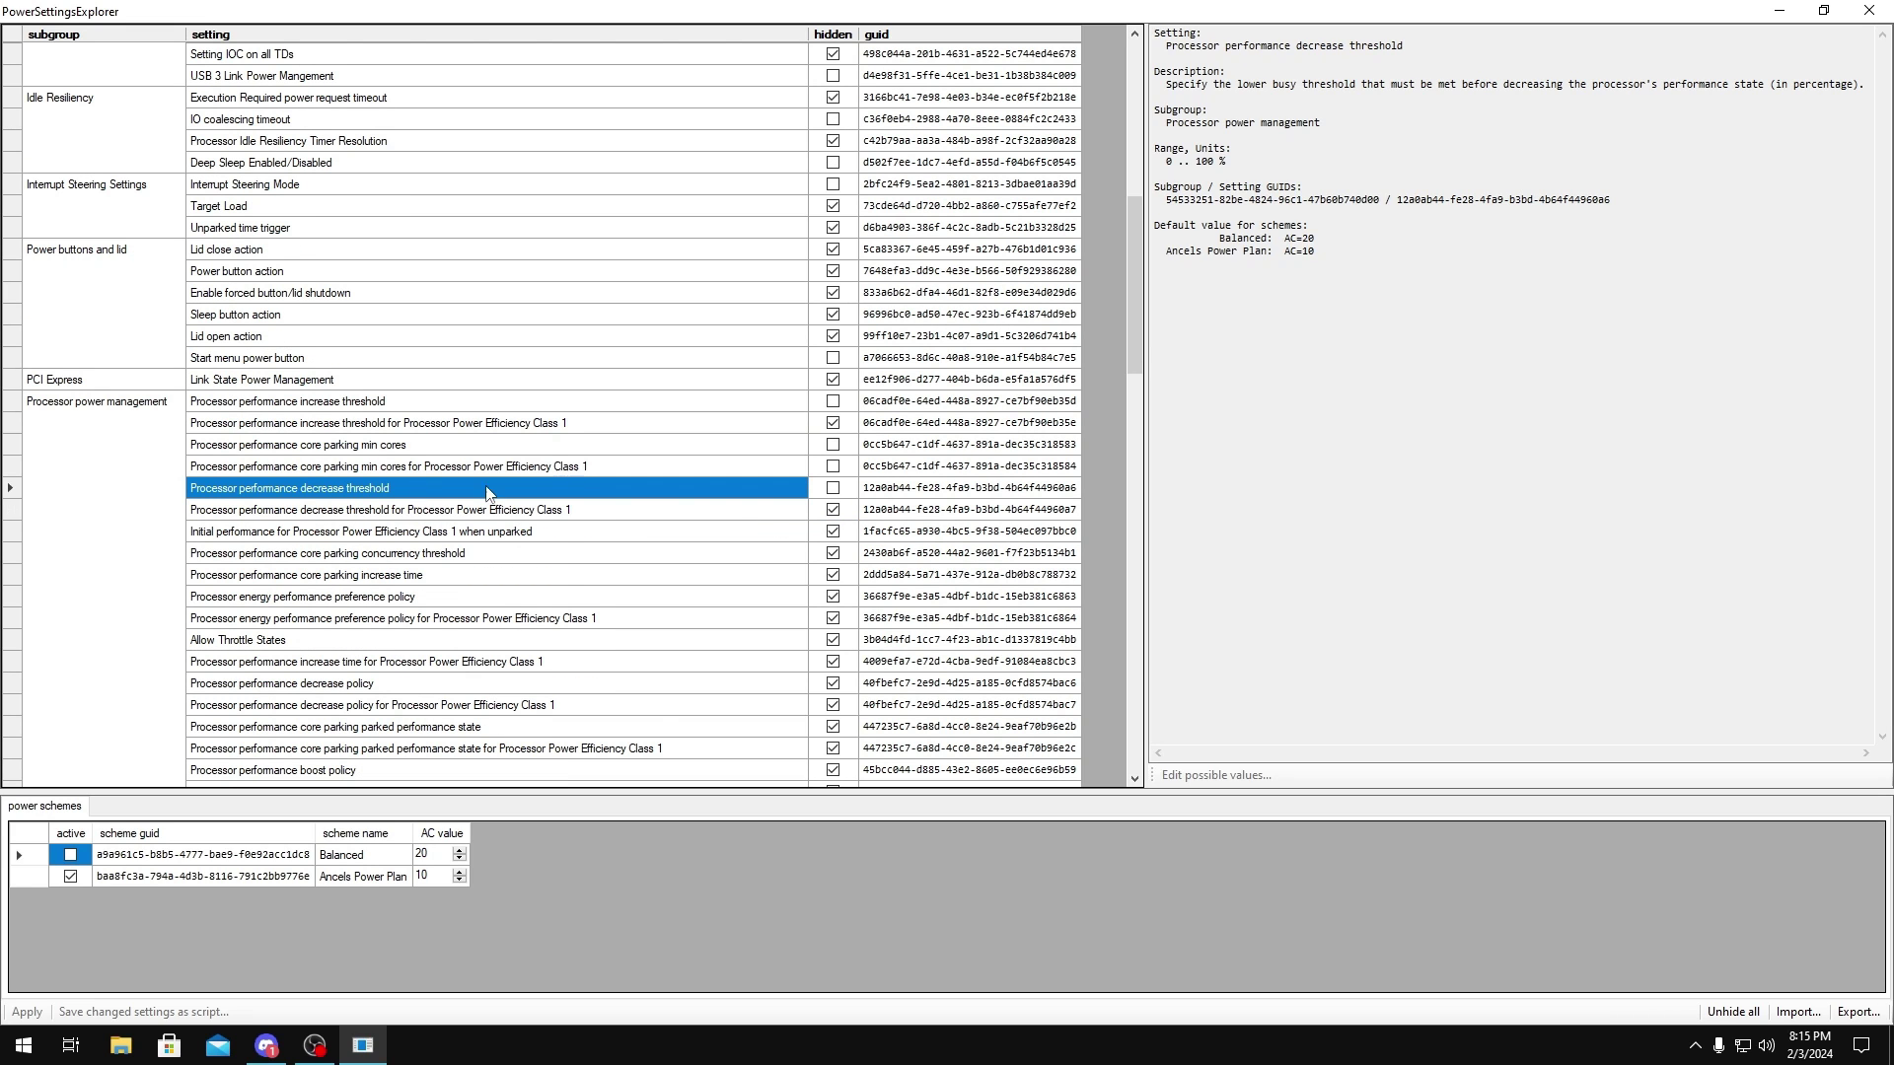
pyautogui.scroll(-1, 492, 498)
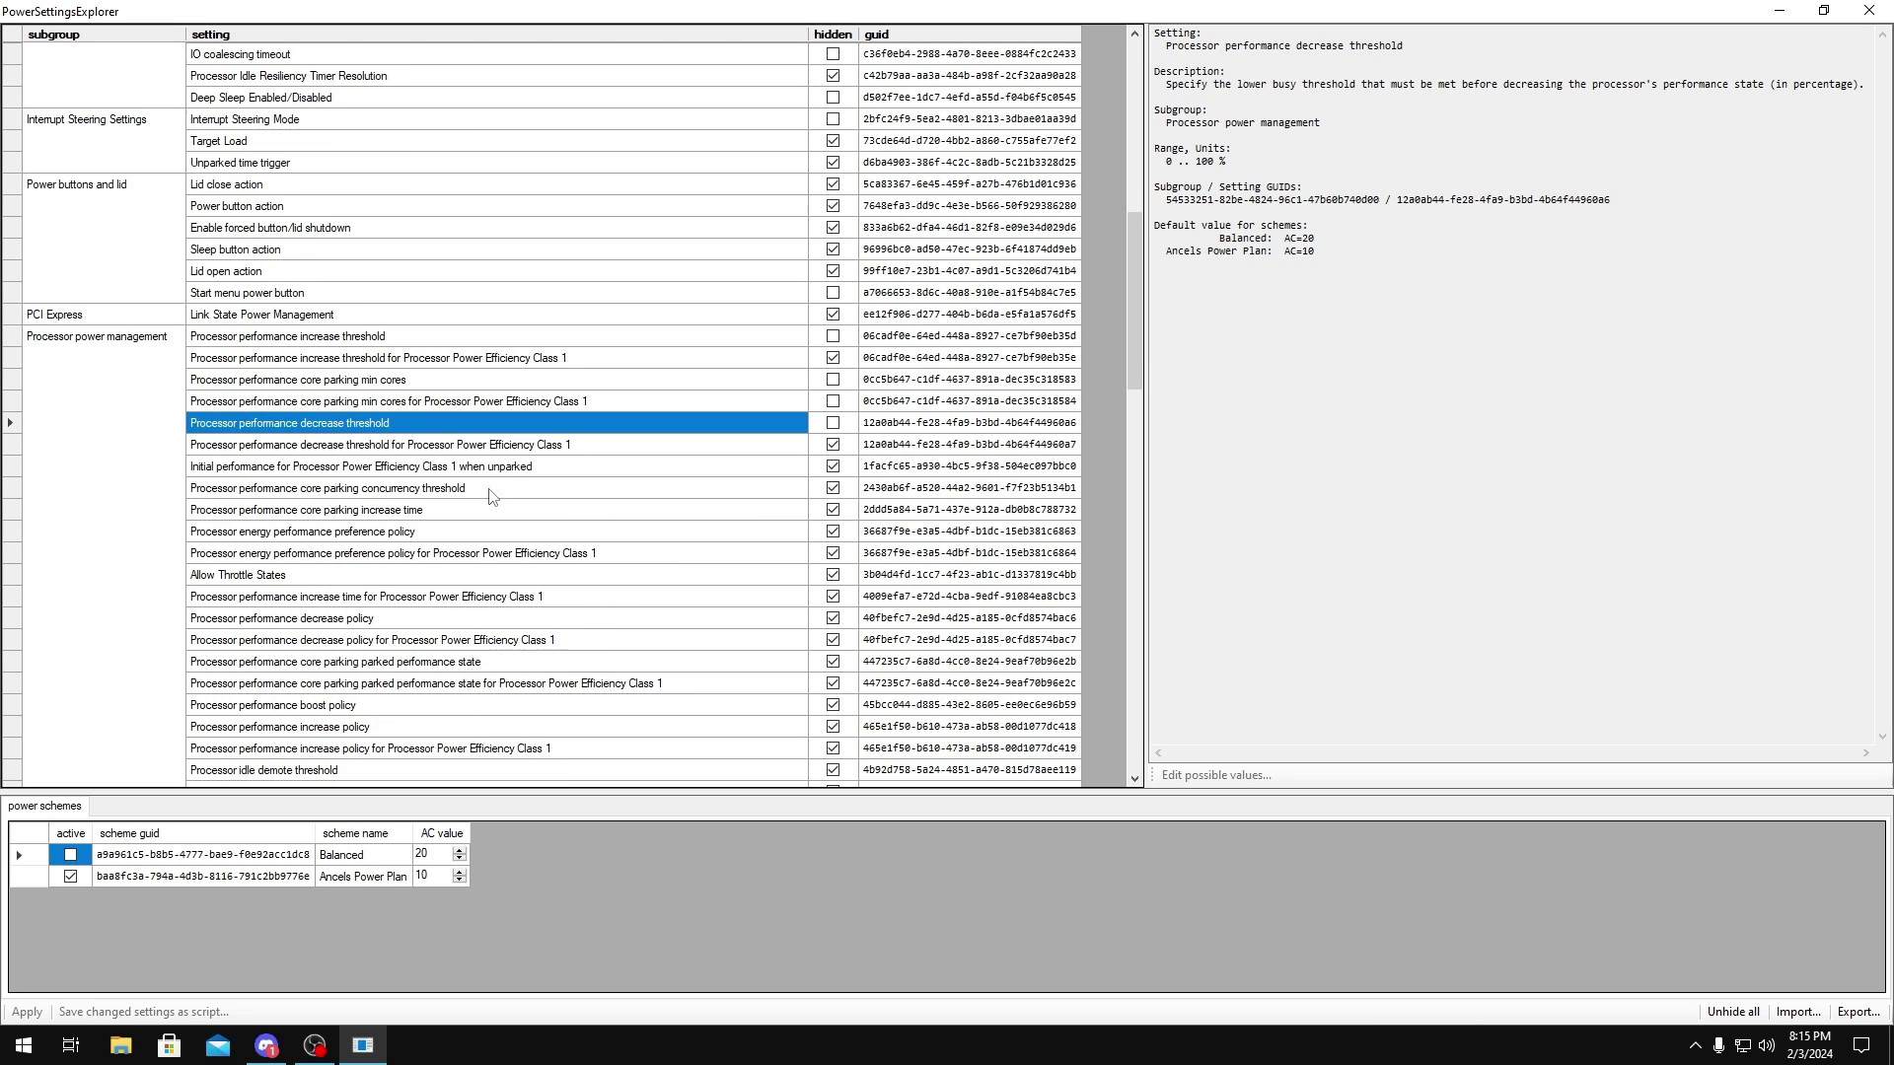
pyautogui.click(306, 577)
pyautogui.click(832, 574)
# Step: Unhide Processor idle disable, Turn off display after and Adaptive display
pyautogui.scroll(-3, 483, 394)
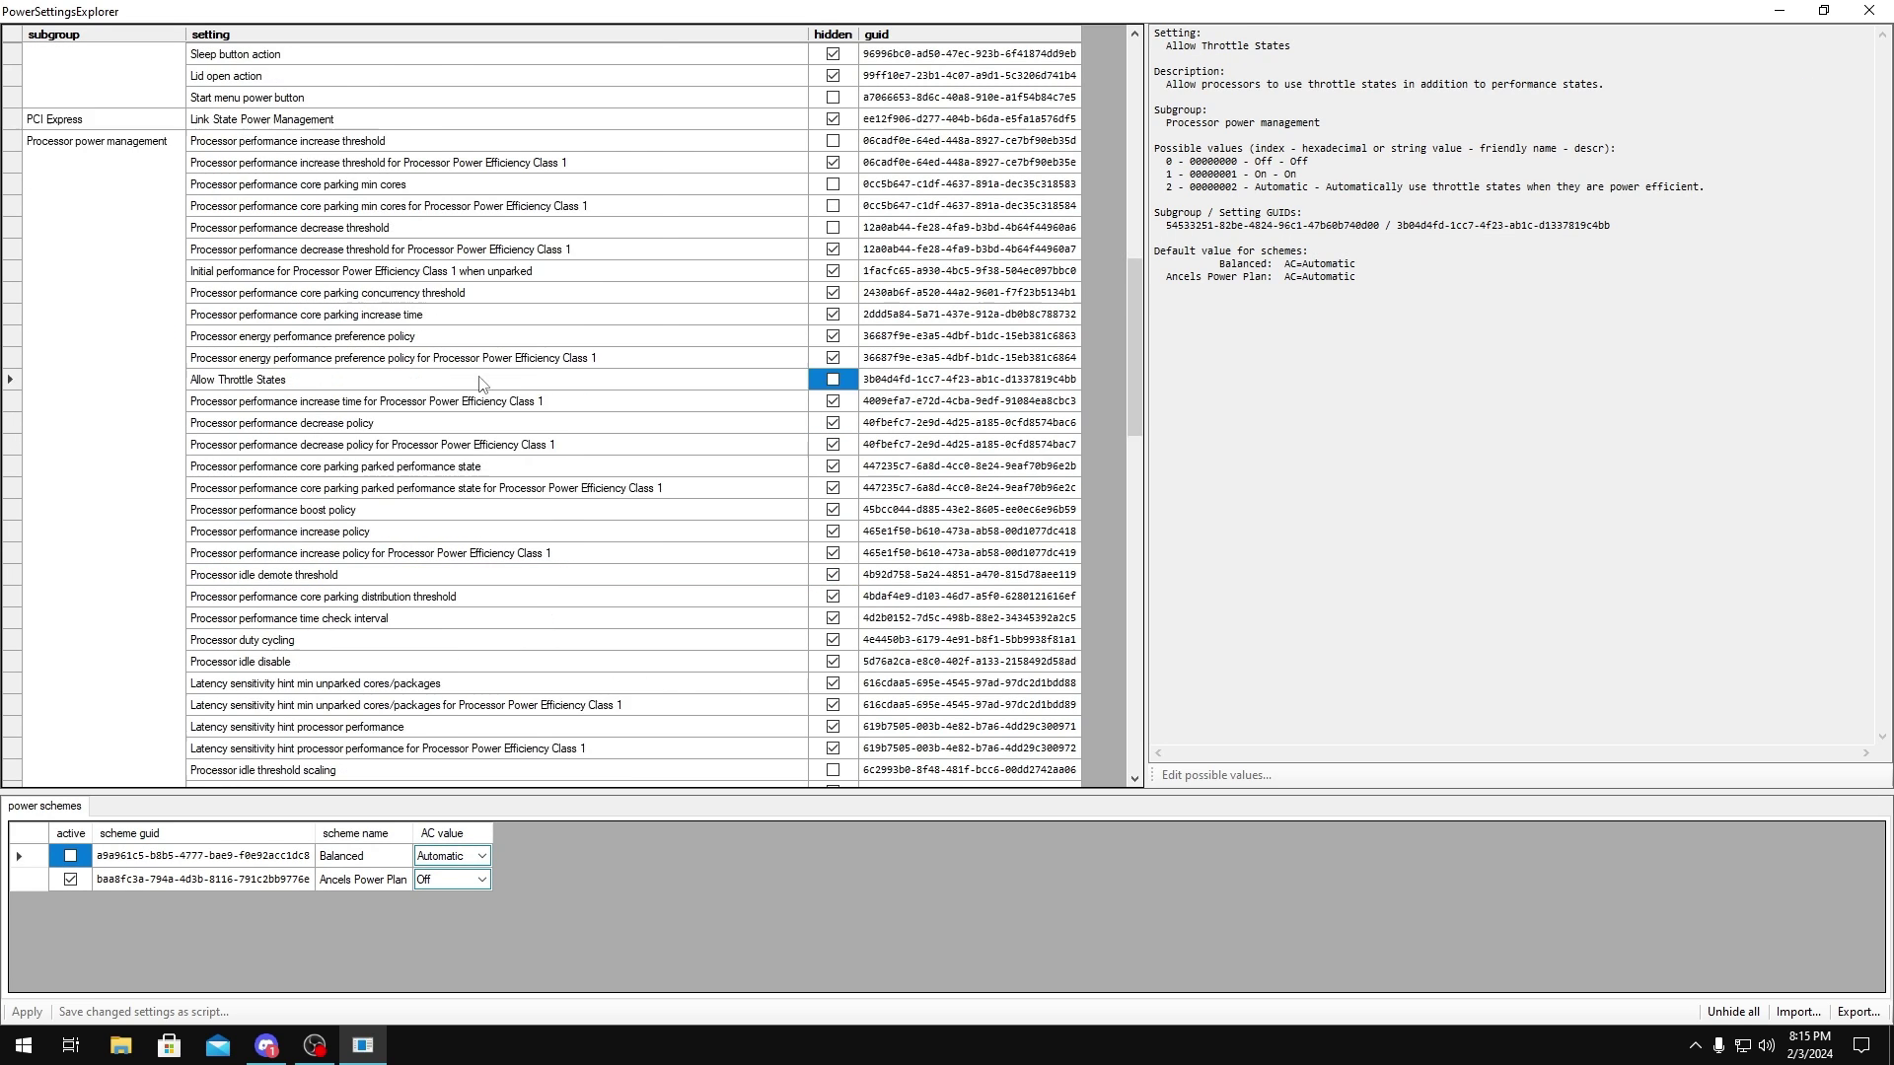
pyautogui.scroll(-3, 484, 385)
pyautogui.click(332, 468)
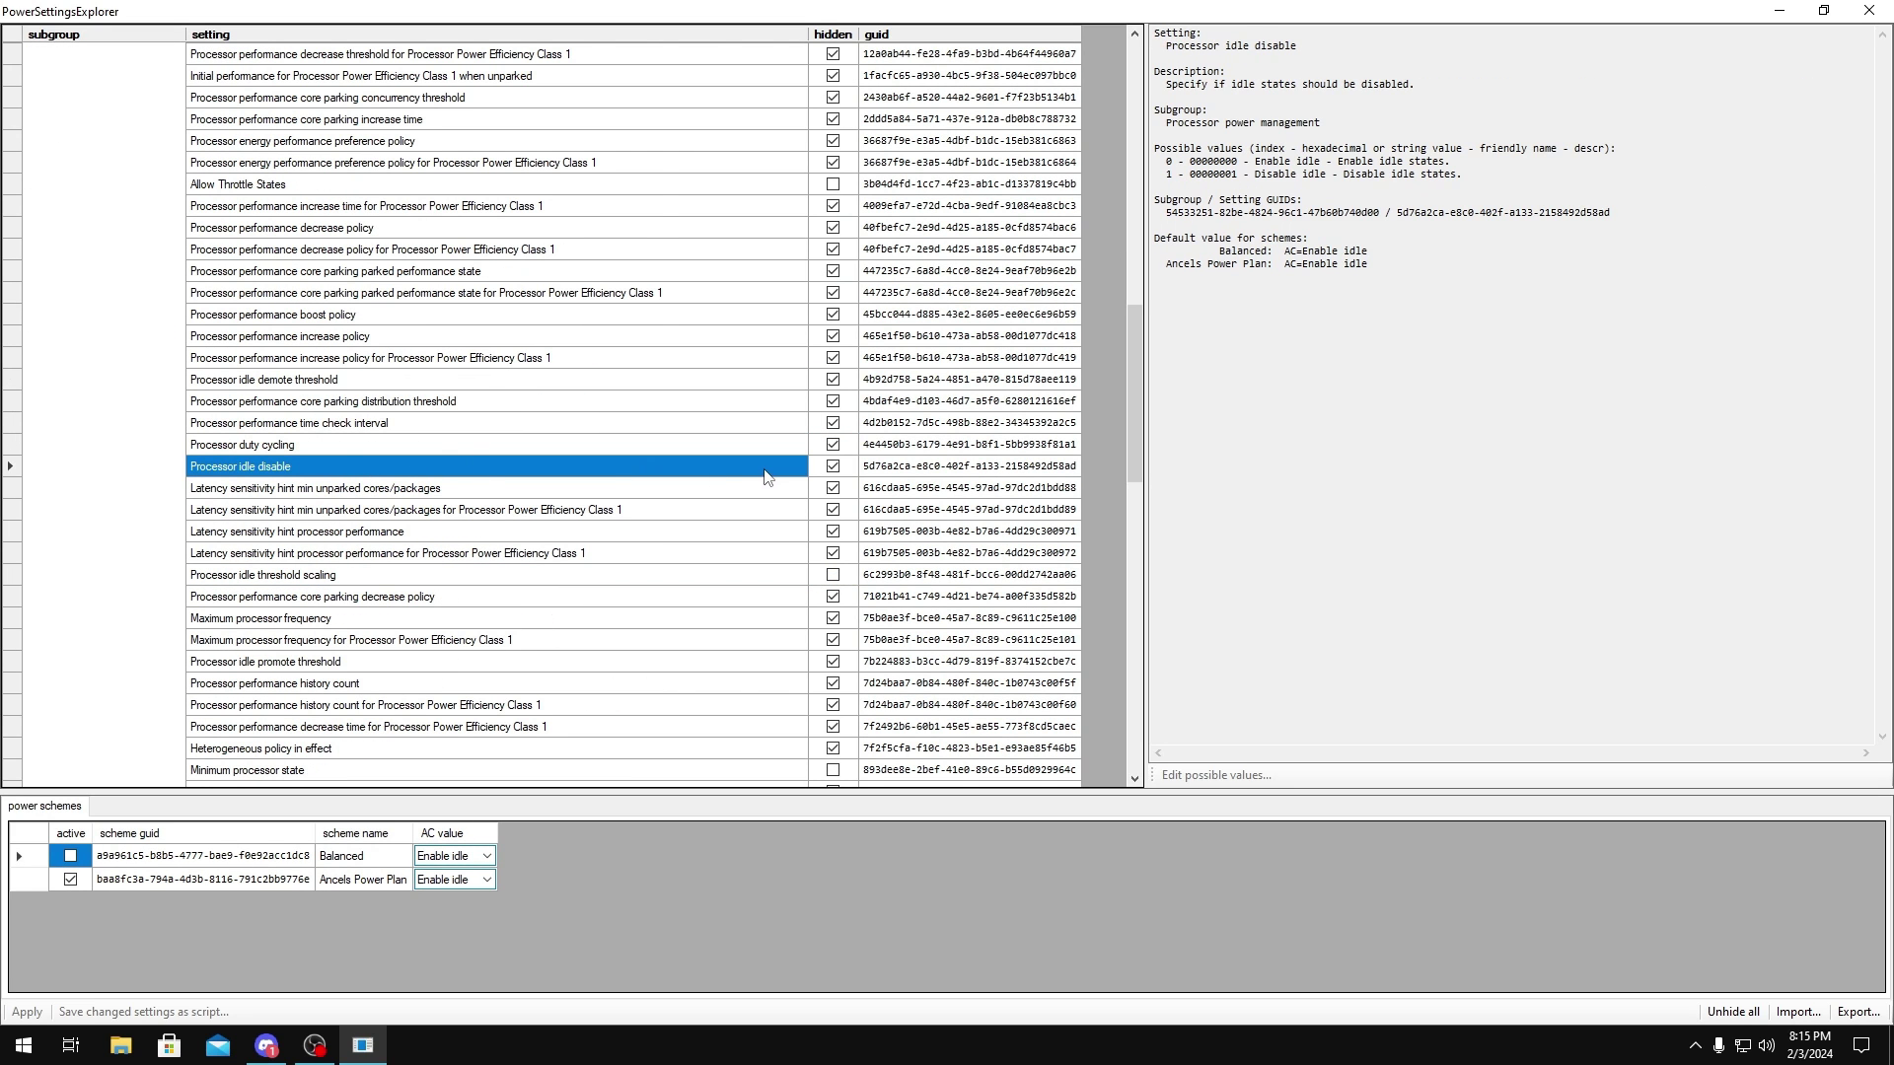
pyautogui.click(817, 474)
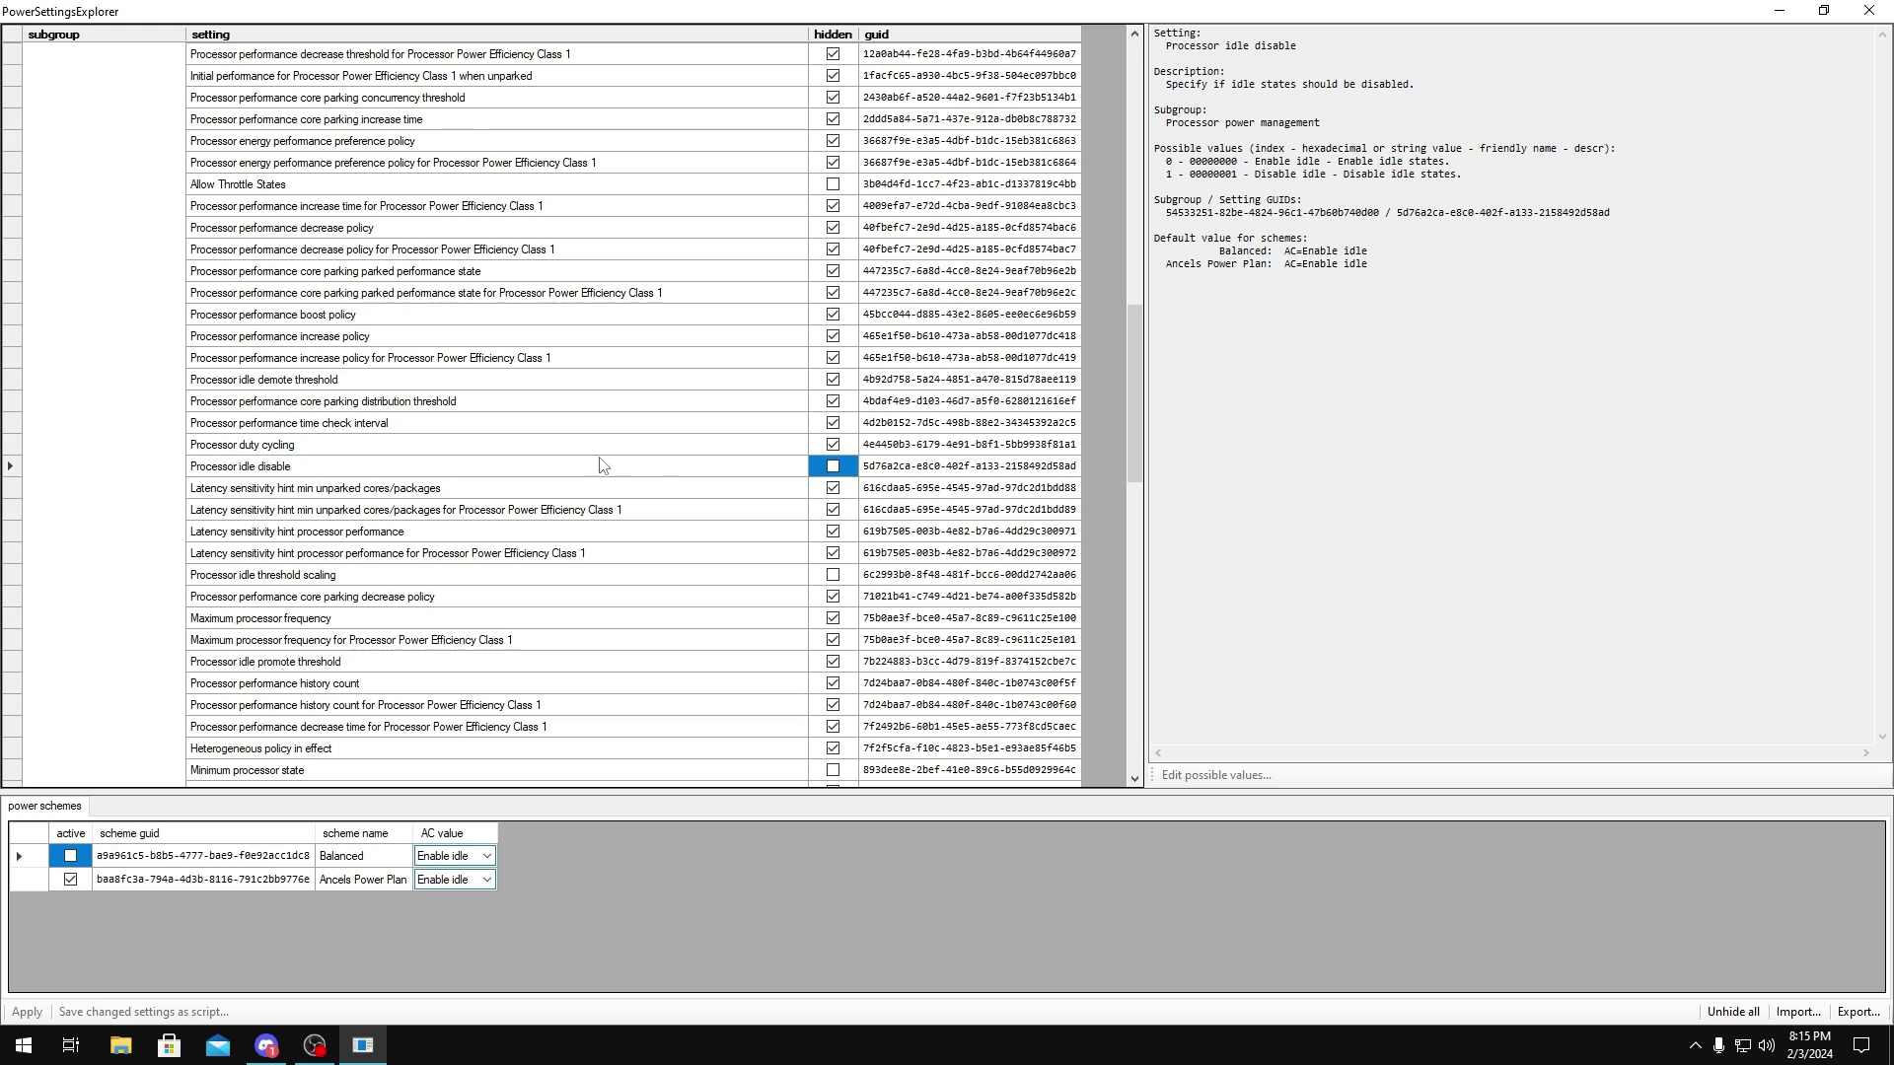
pyautogui.scroll(-20, 602, 465)
pyautogui.click(287, 424)
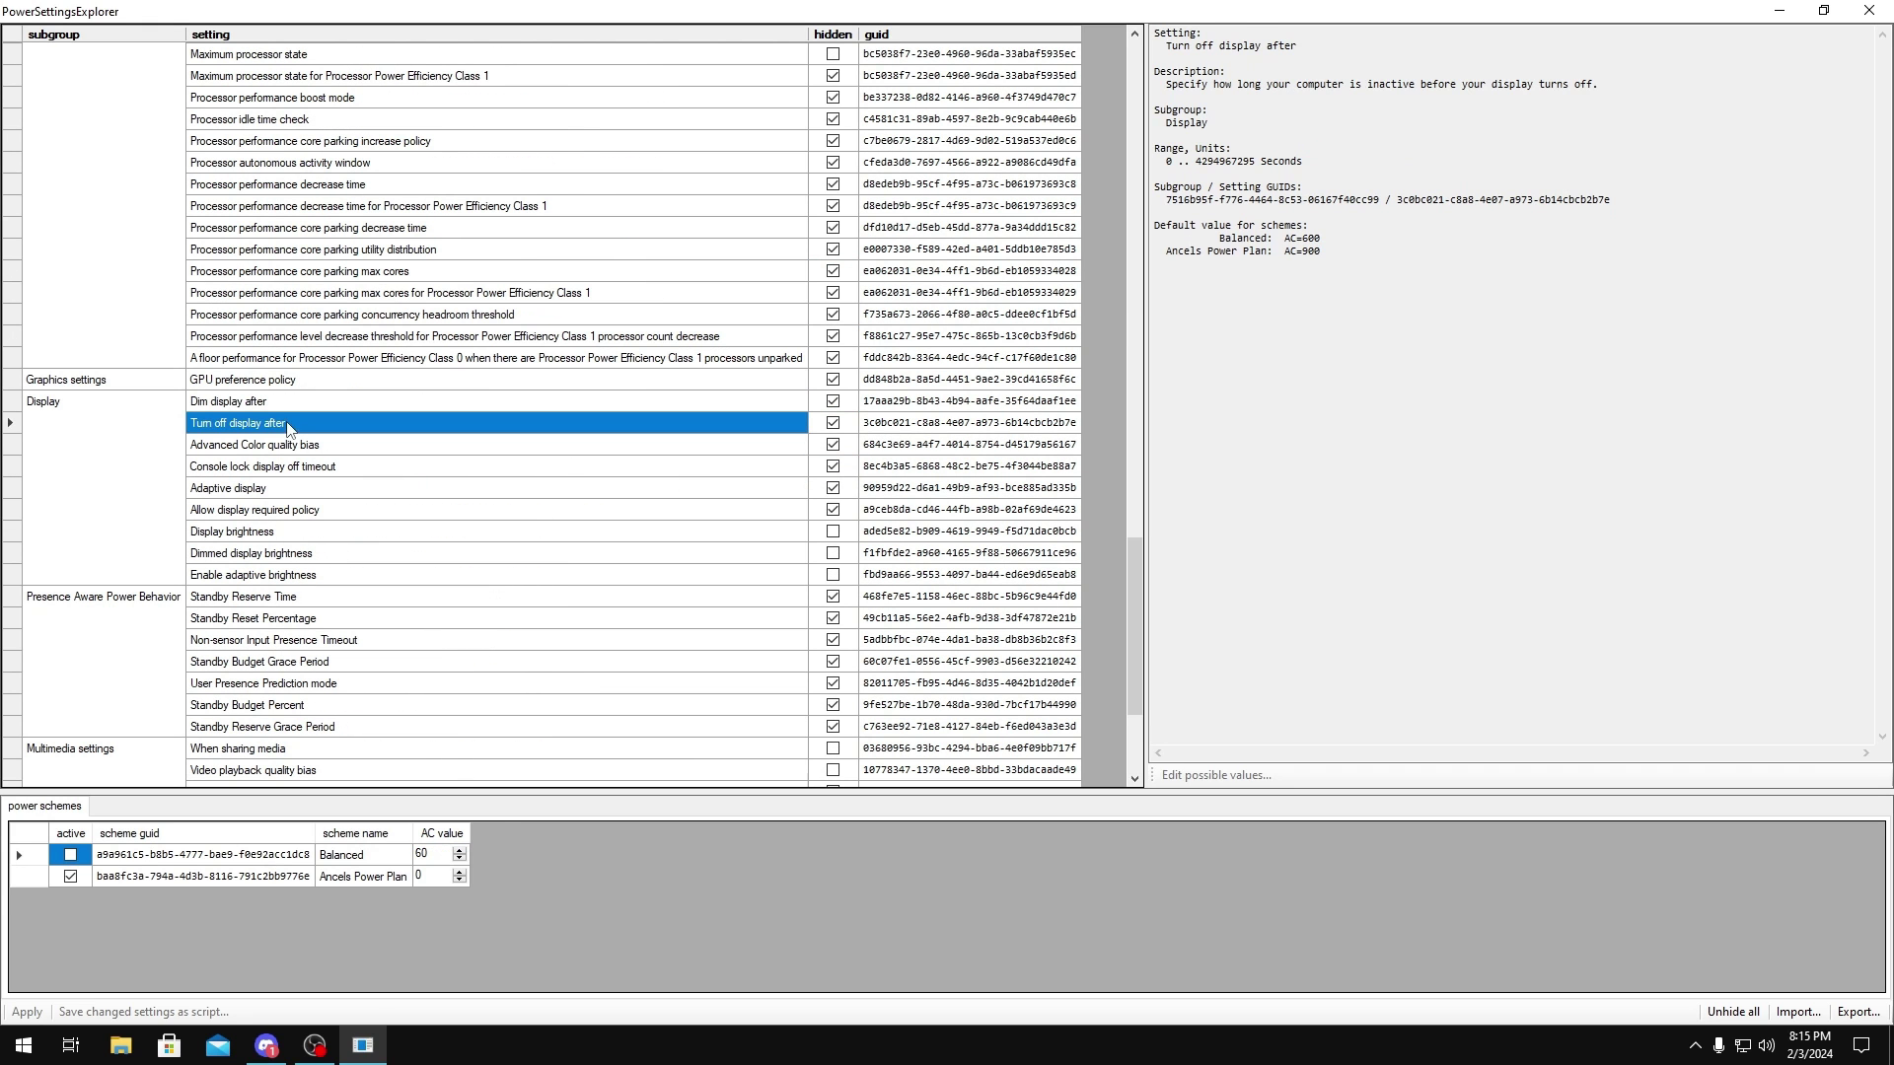
pyautogui.click(833, 424)
pyautogui.click(322, 489)
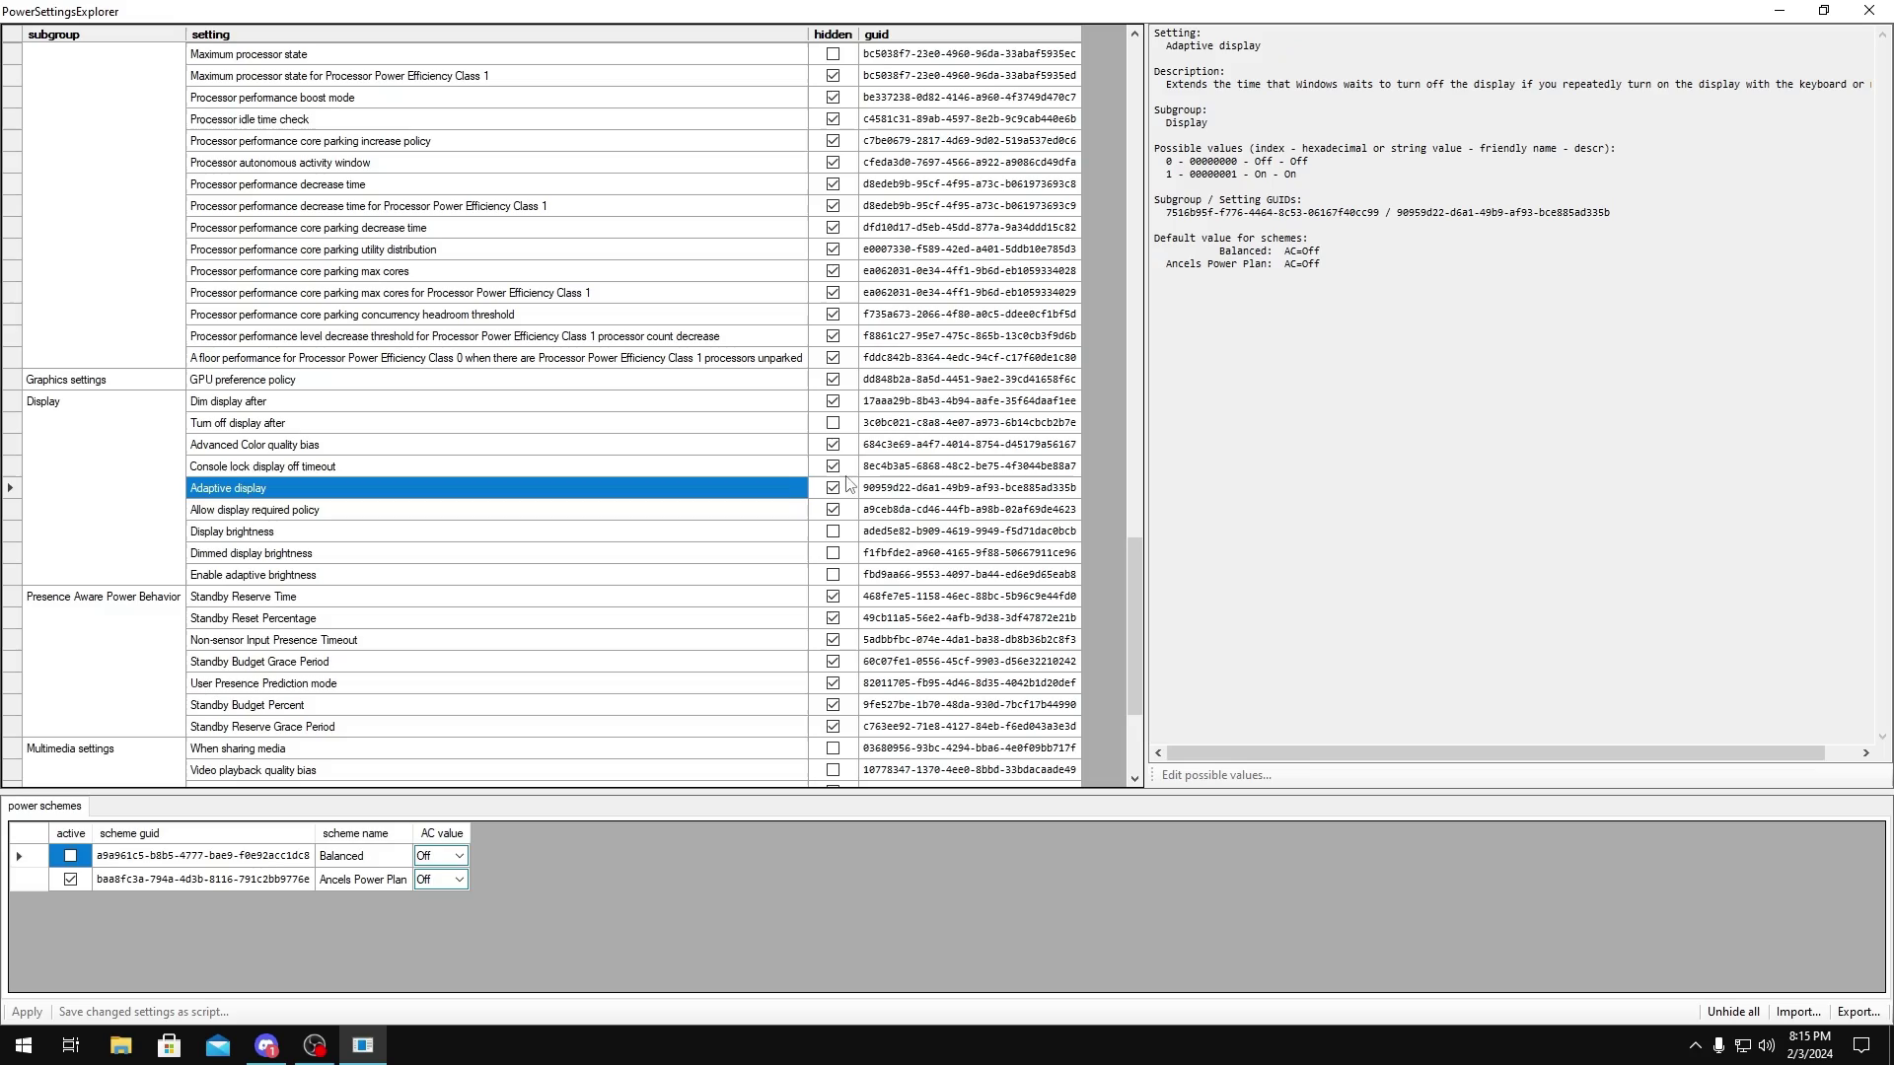
pyautogui.click(834, 489)
# Step: Scroll back up through the power settings list
pyautogui.scroll(3, 576, 469)
pyautogui.scroll(-7, 552, 474)
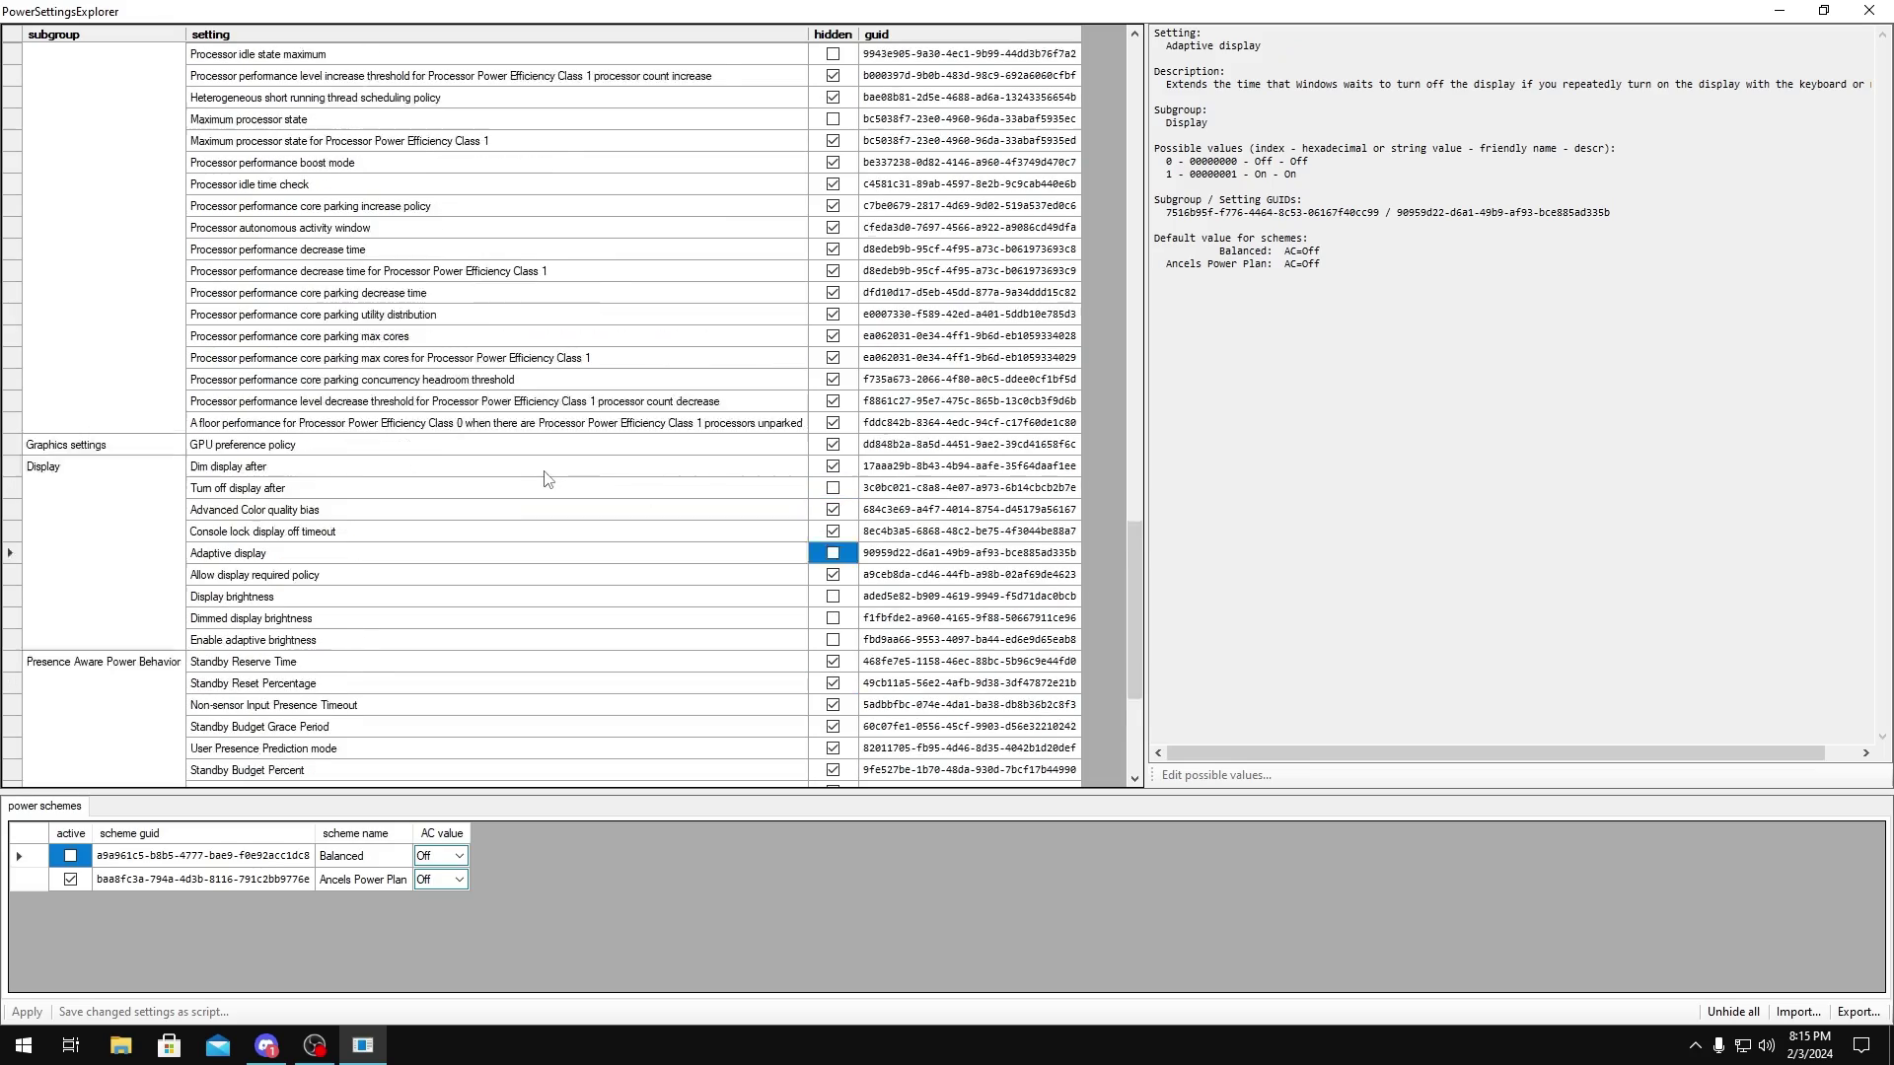
pyautogui.scroll(20, 494, 478)
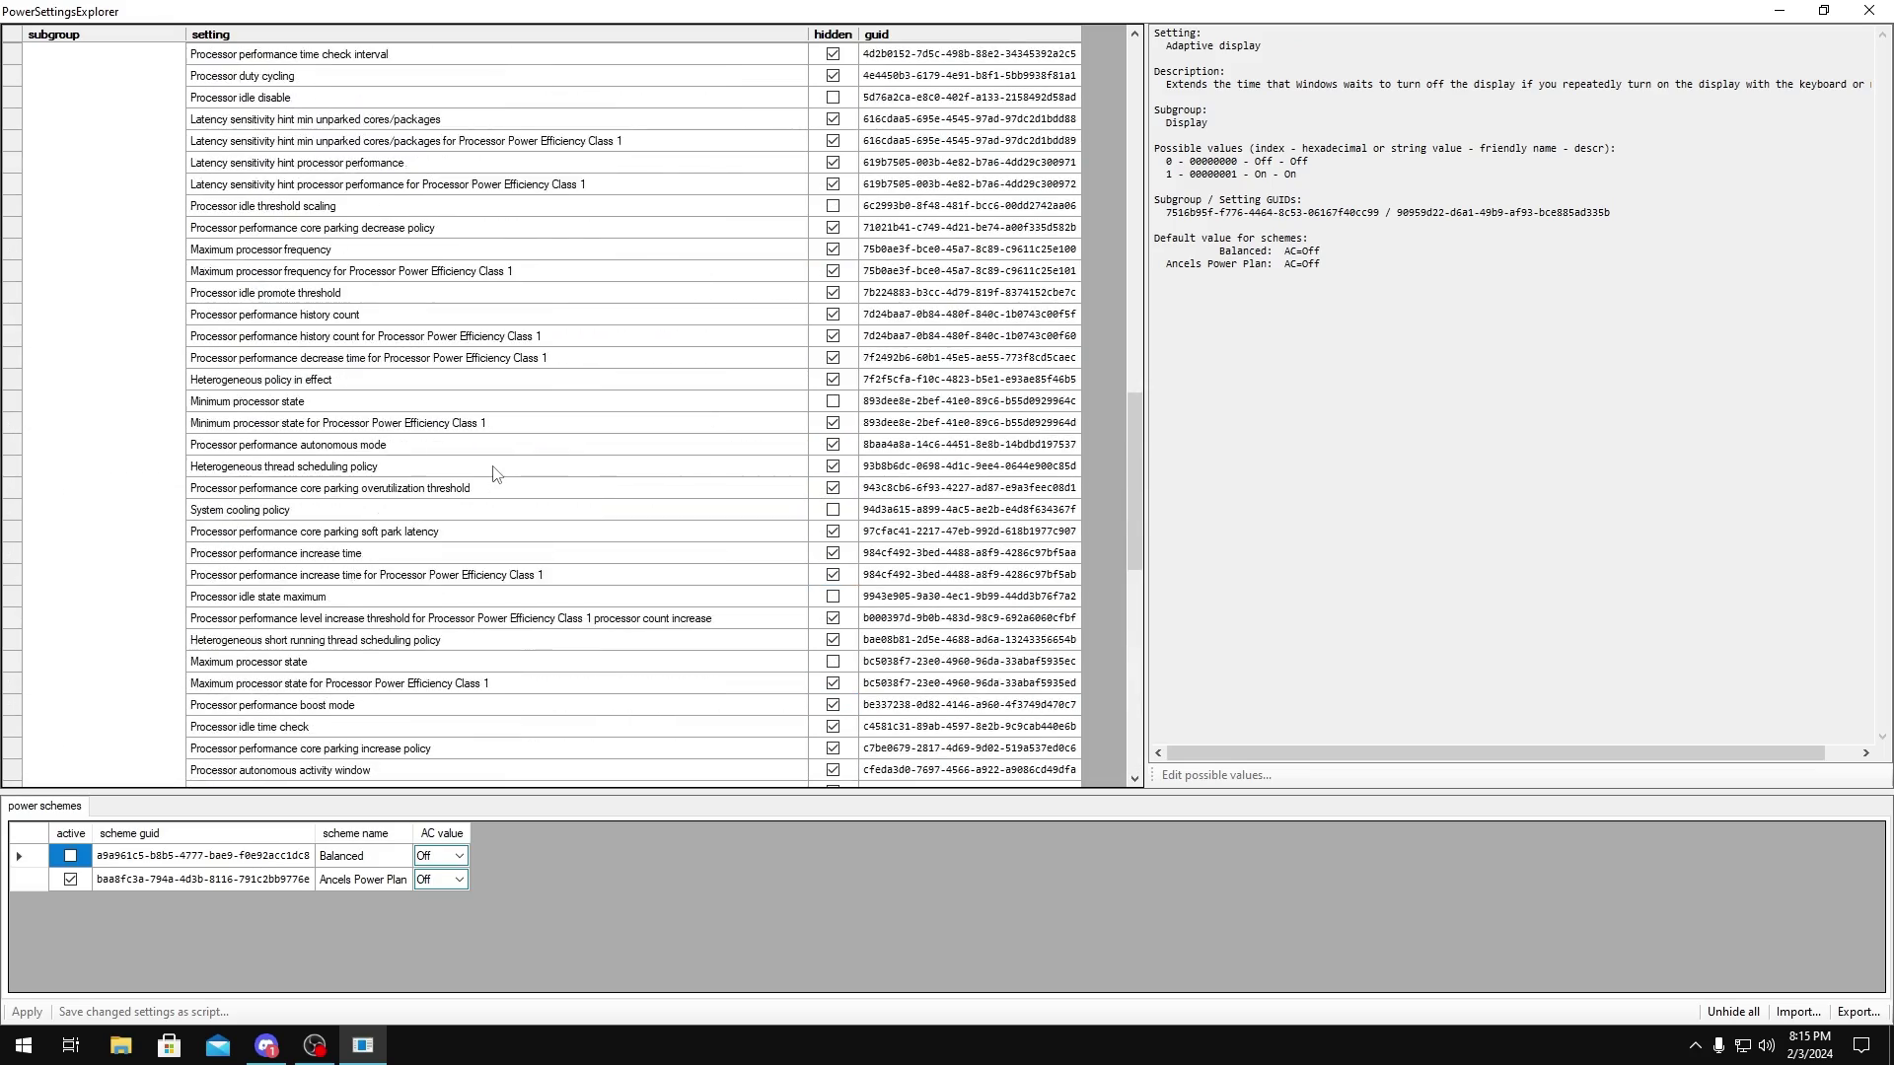
pyautogui.scroll(5, 503, 476)
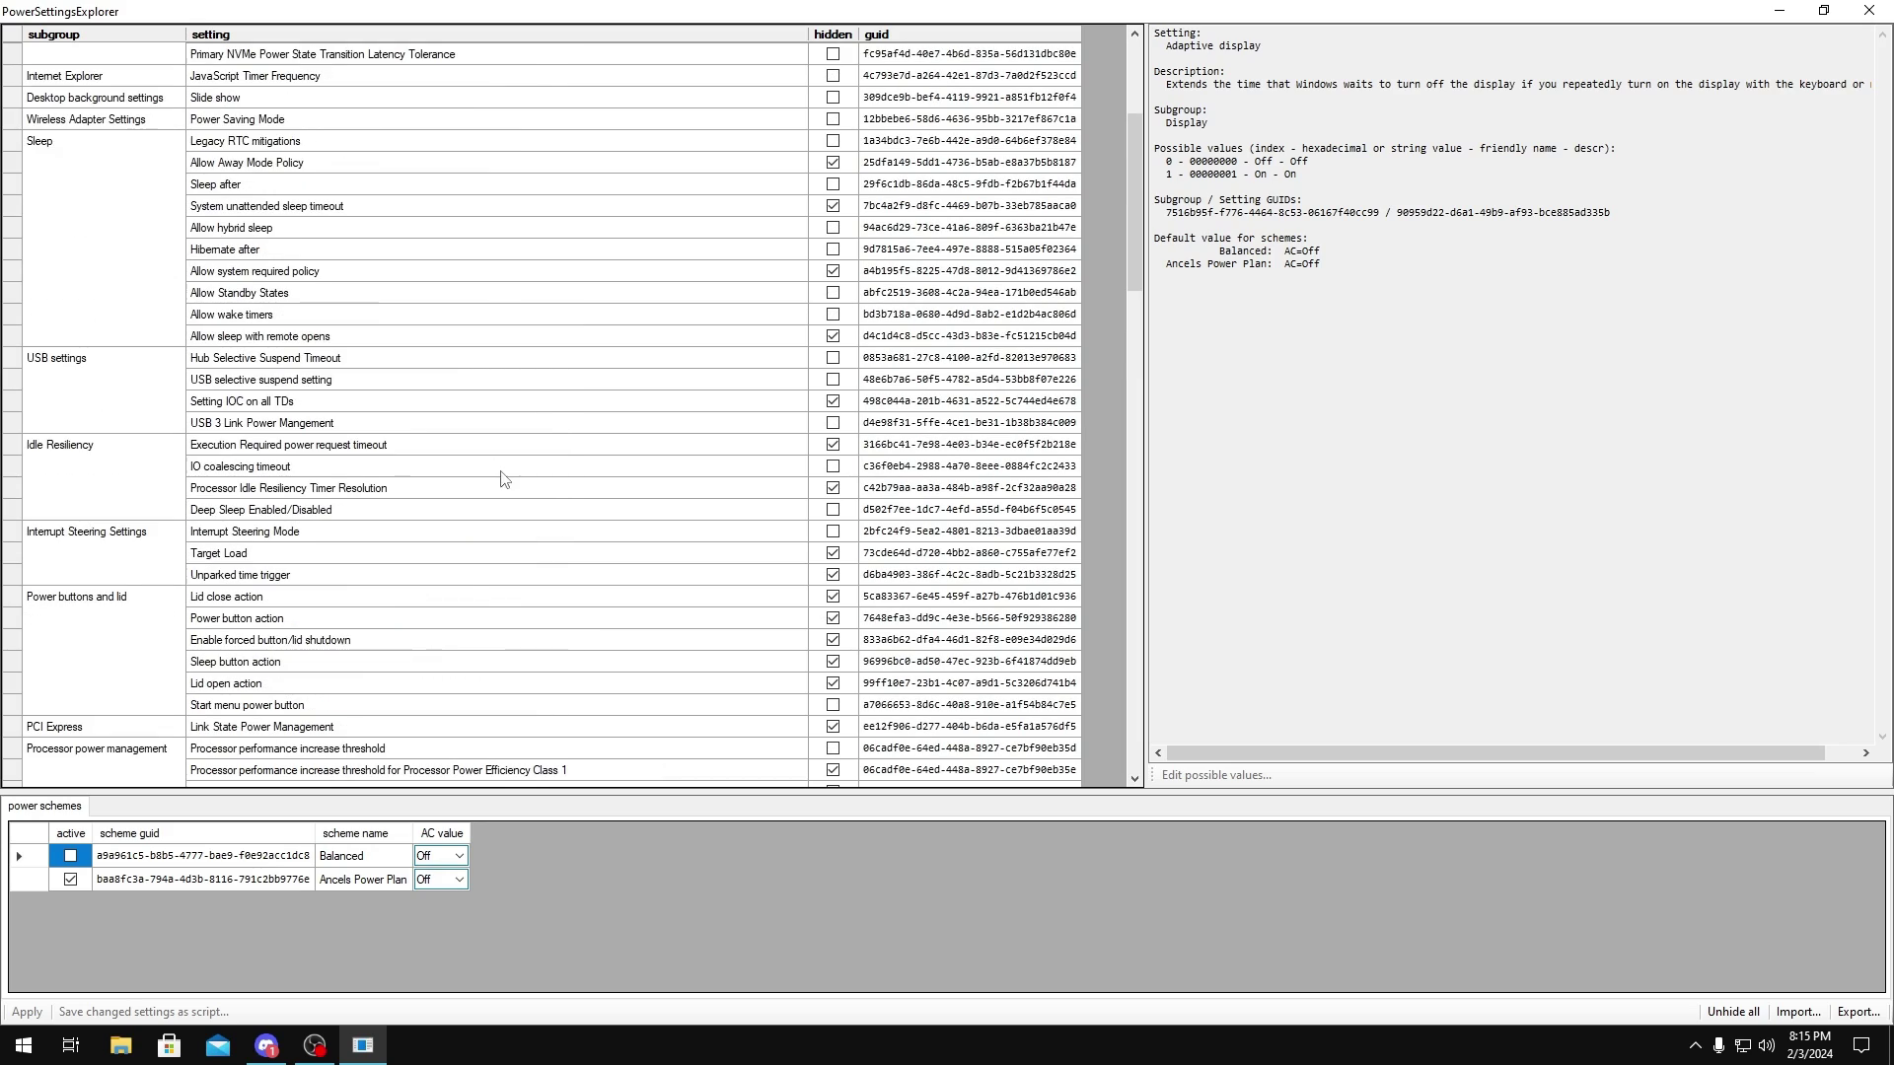
pyautogui.scroll(5, 498, 474)
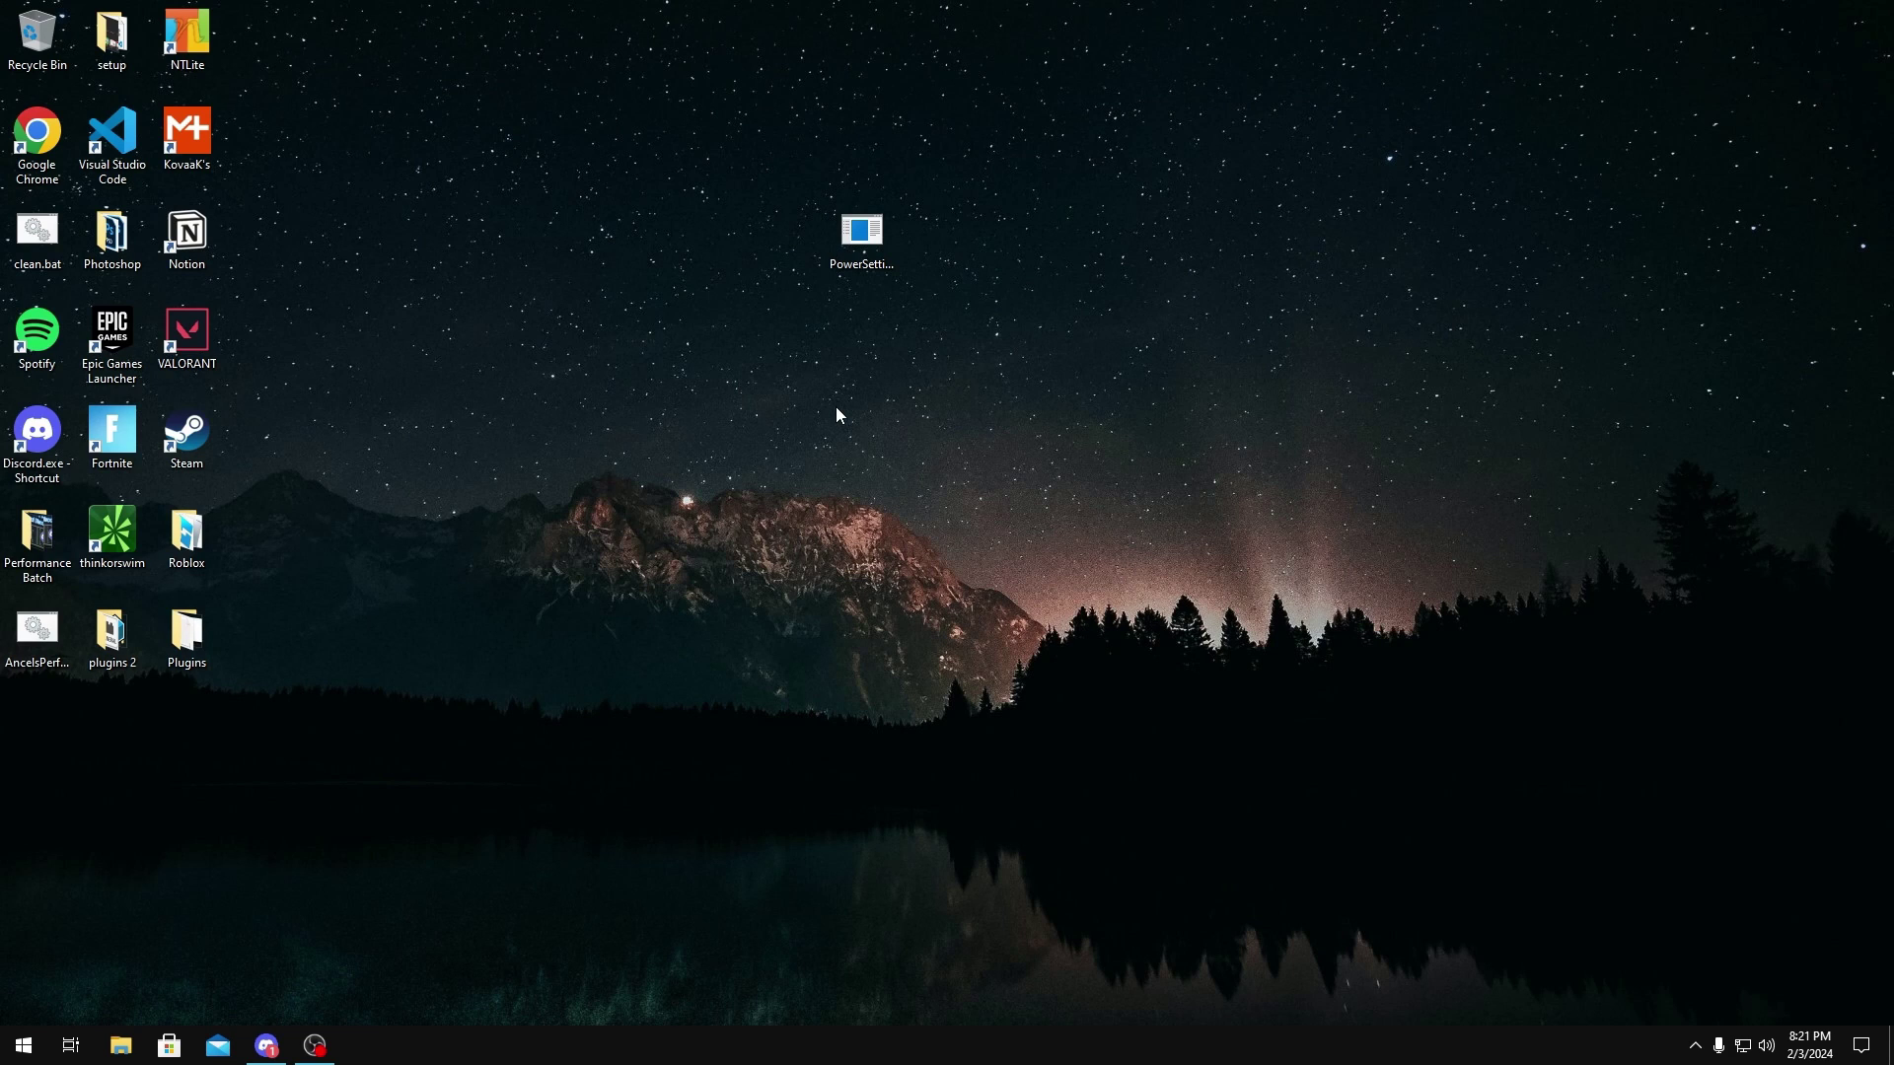
# Step: Launch Control Panel by running 'control' from the Win+R Run prompt
pyautogui.press('super+r')
pyautogui.write('contro')
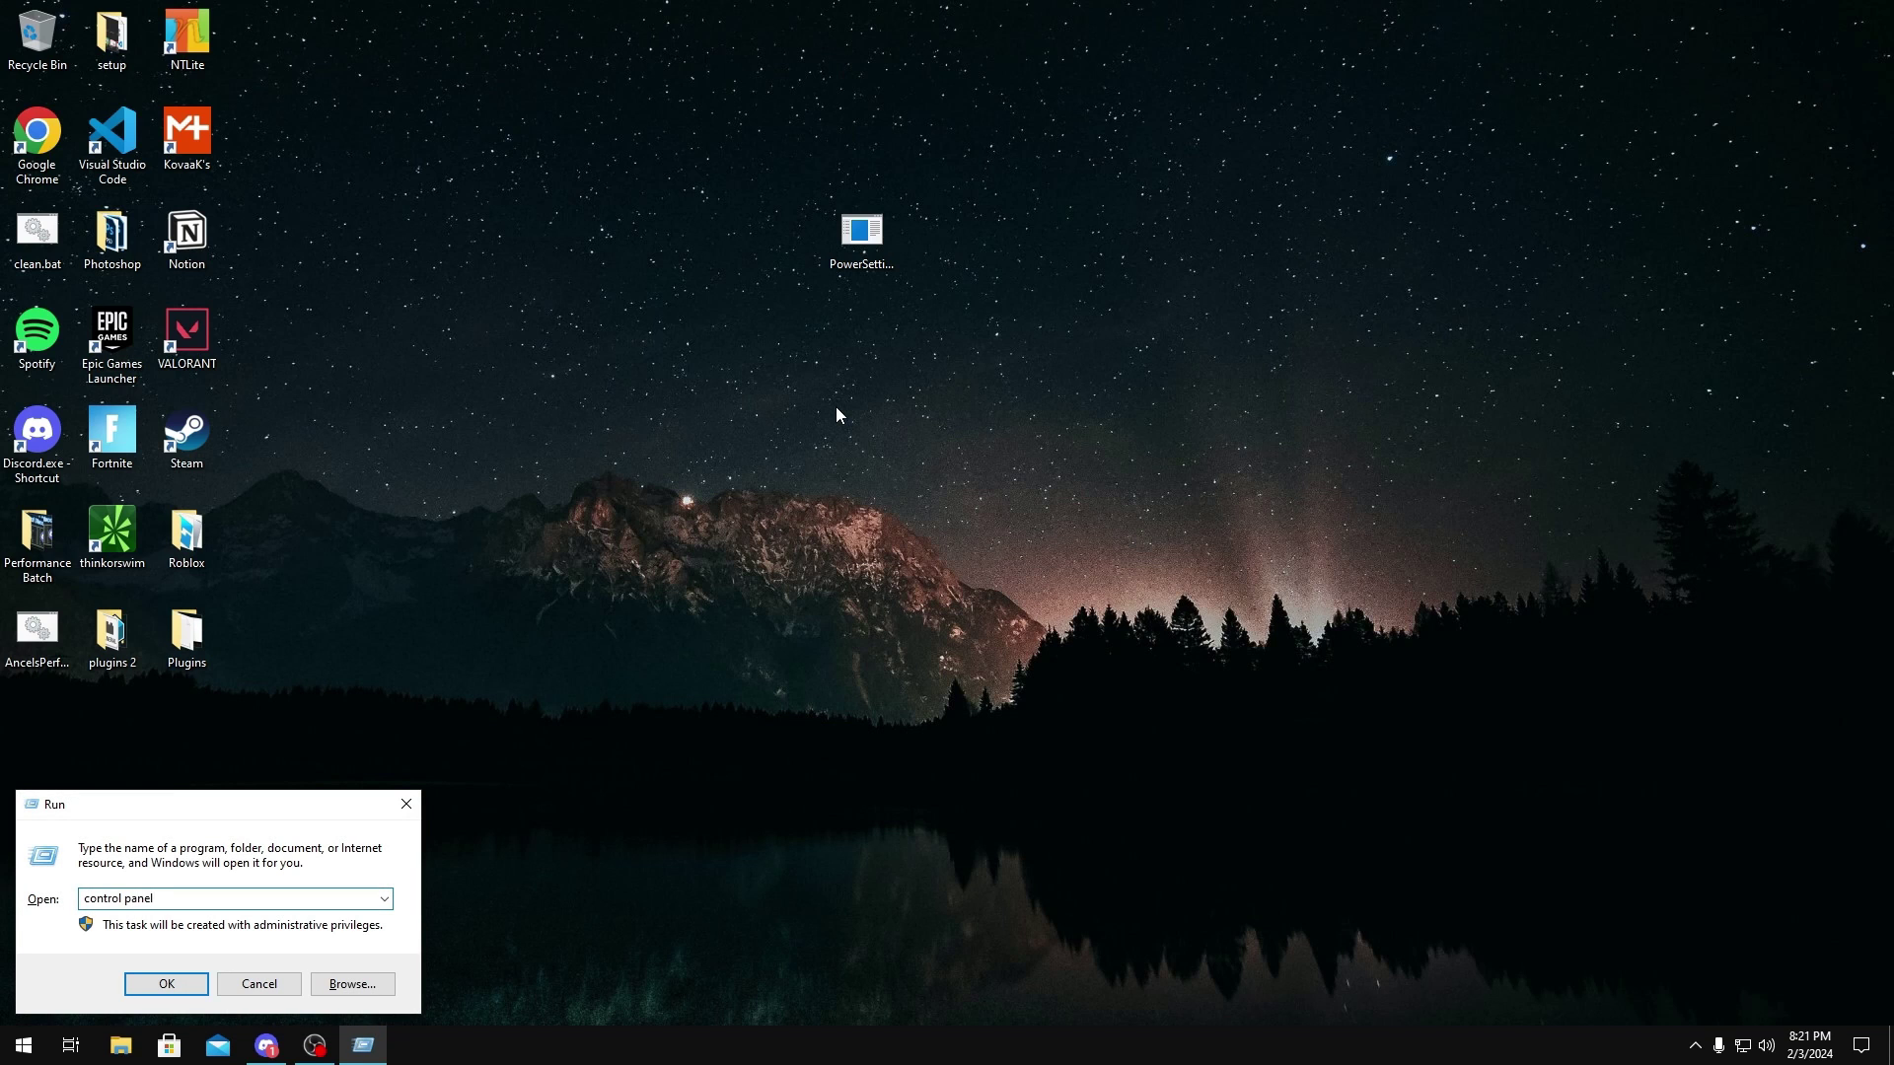
pyautogui.press('Return')
# Step: Search 'power' to reach Power Options and set the Balanced plan's display to Never turn off
pyautogui.click(1317, 198)
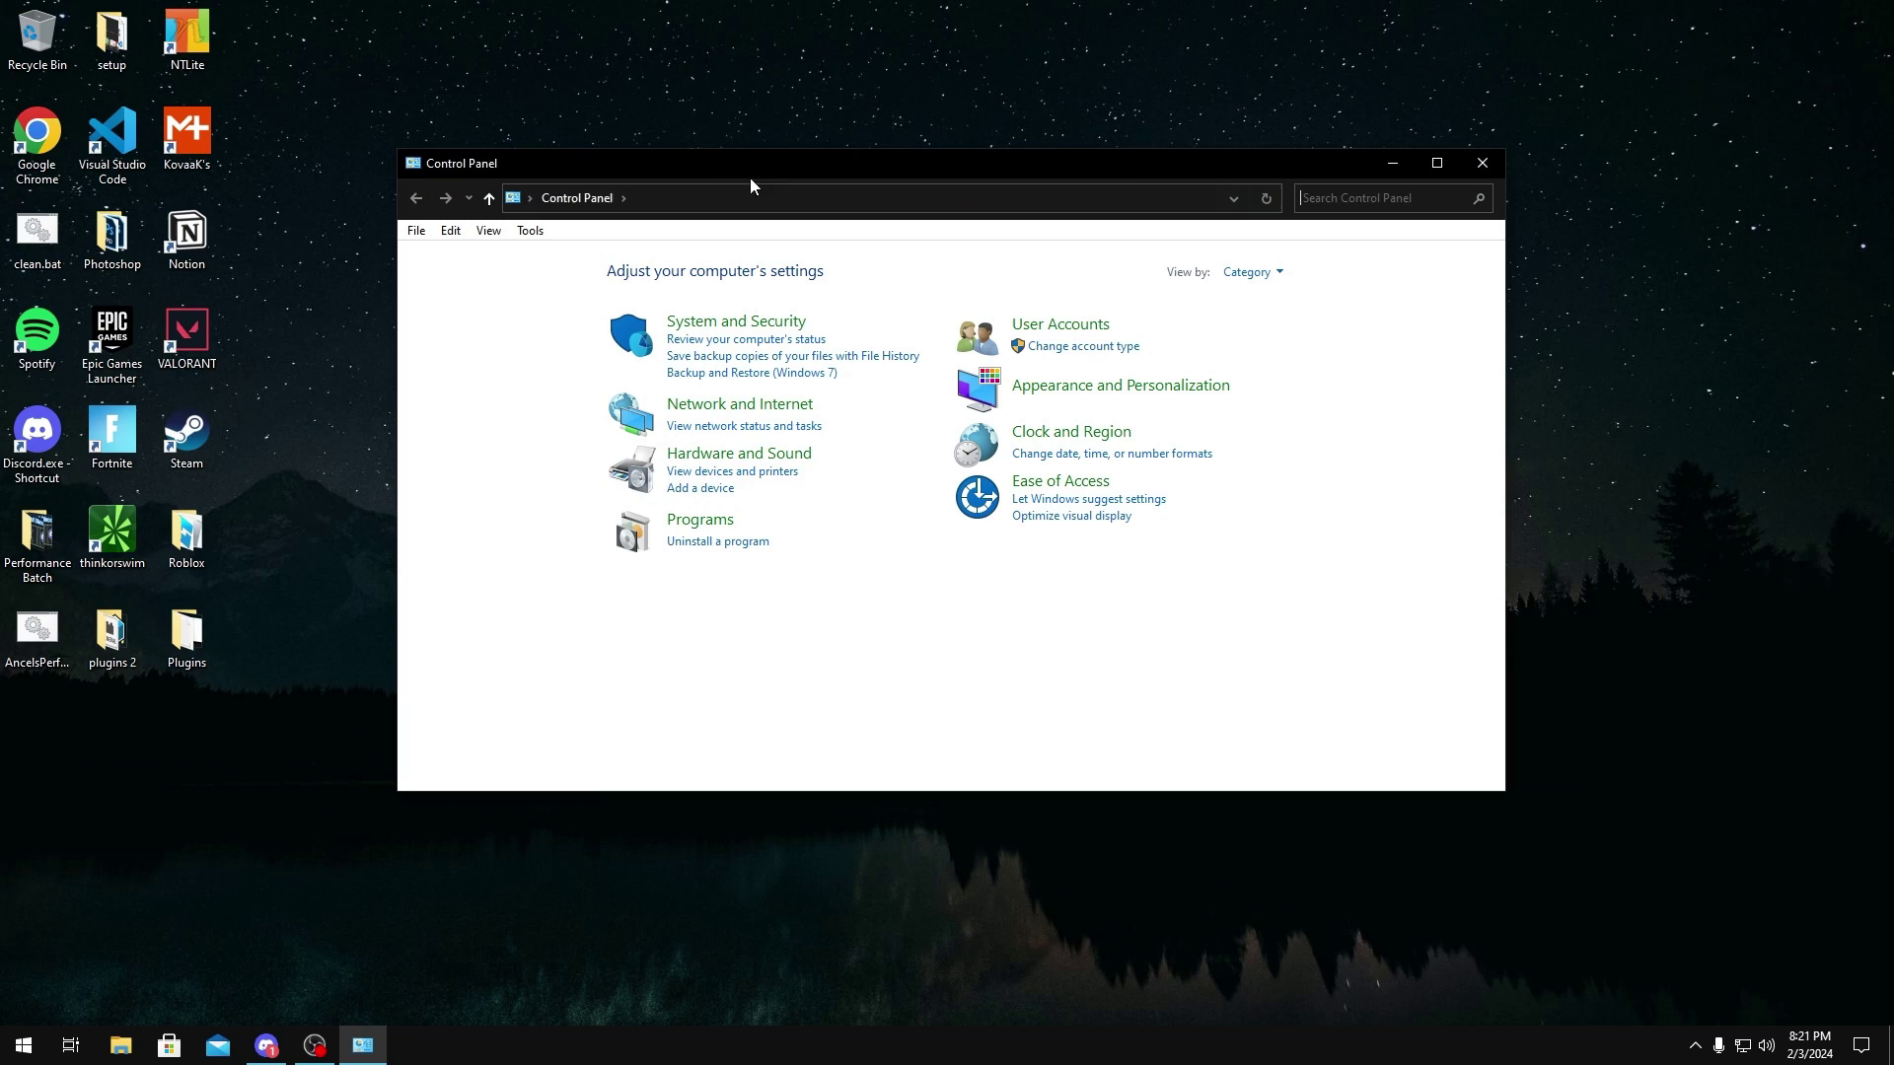
pyautogui.write('power')
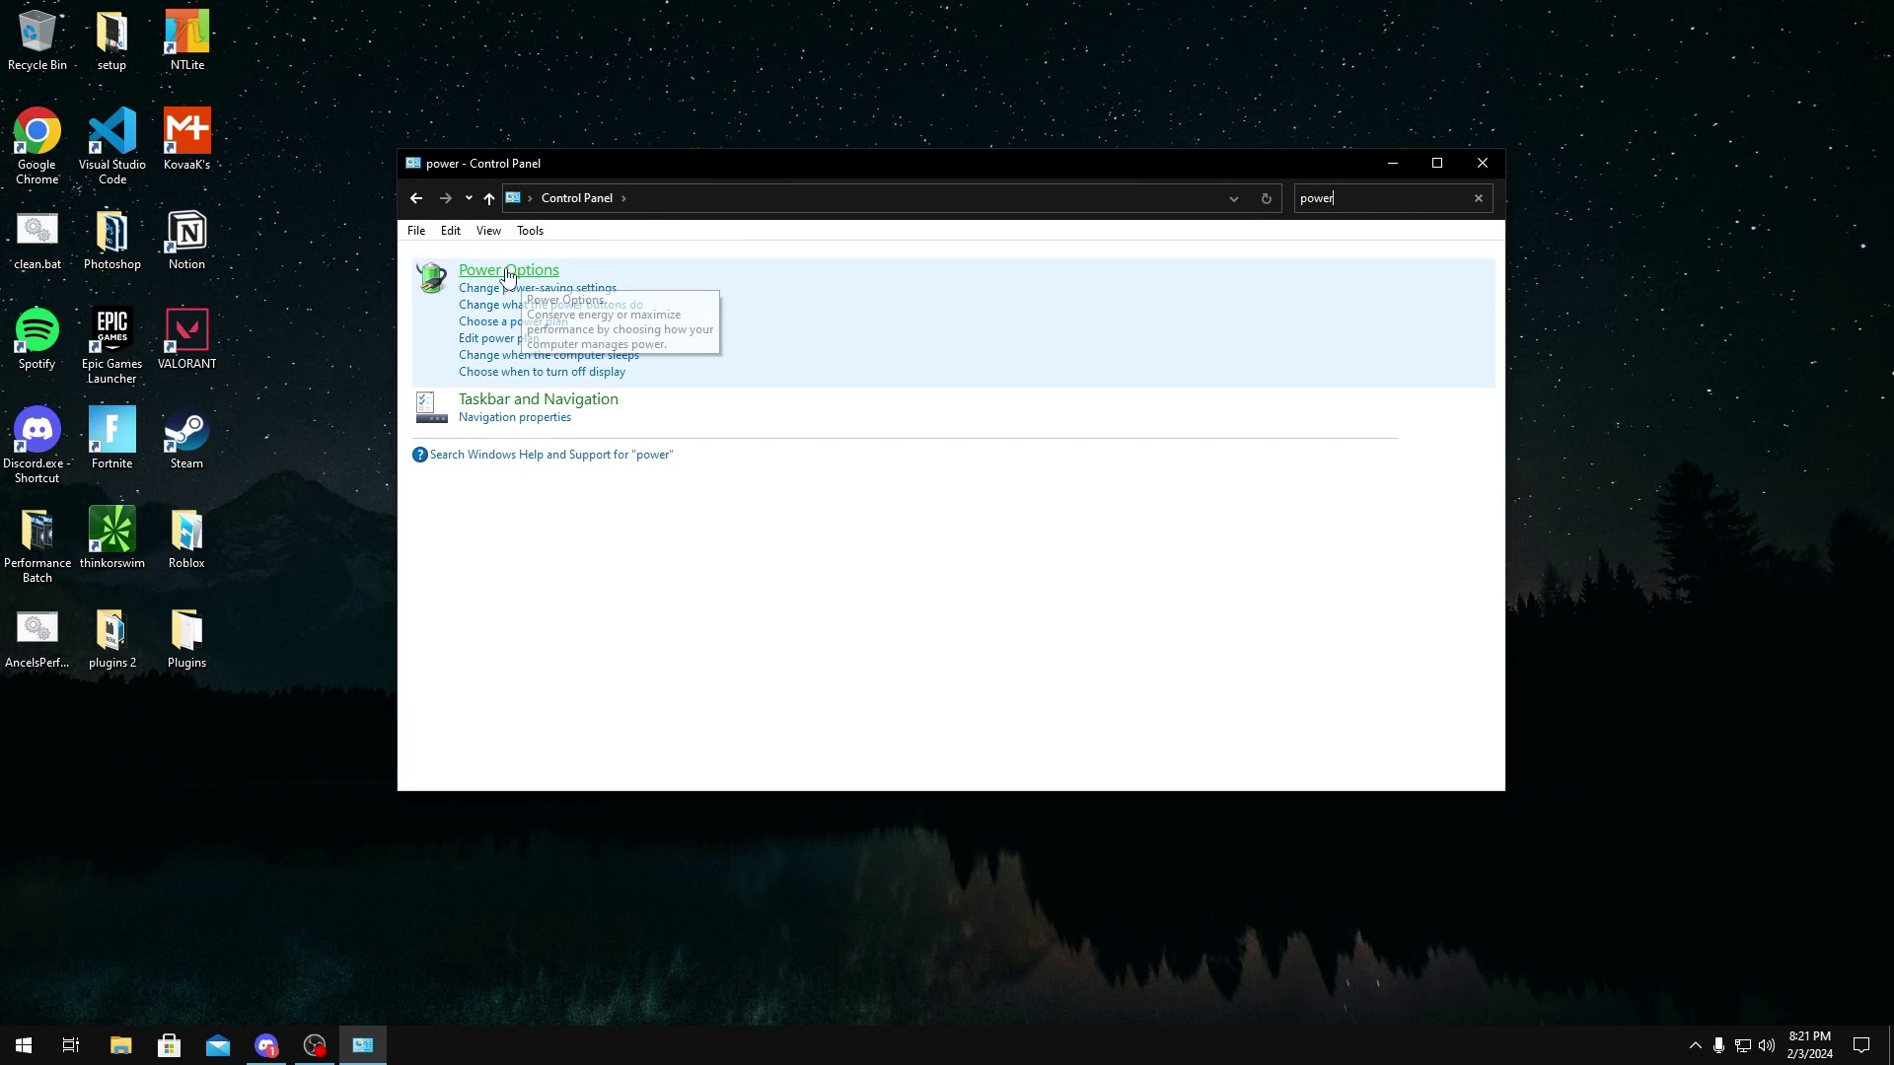
pyautogui.click(505, 277)
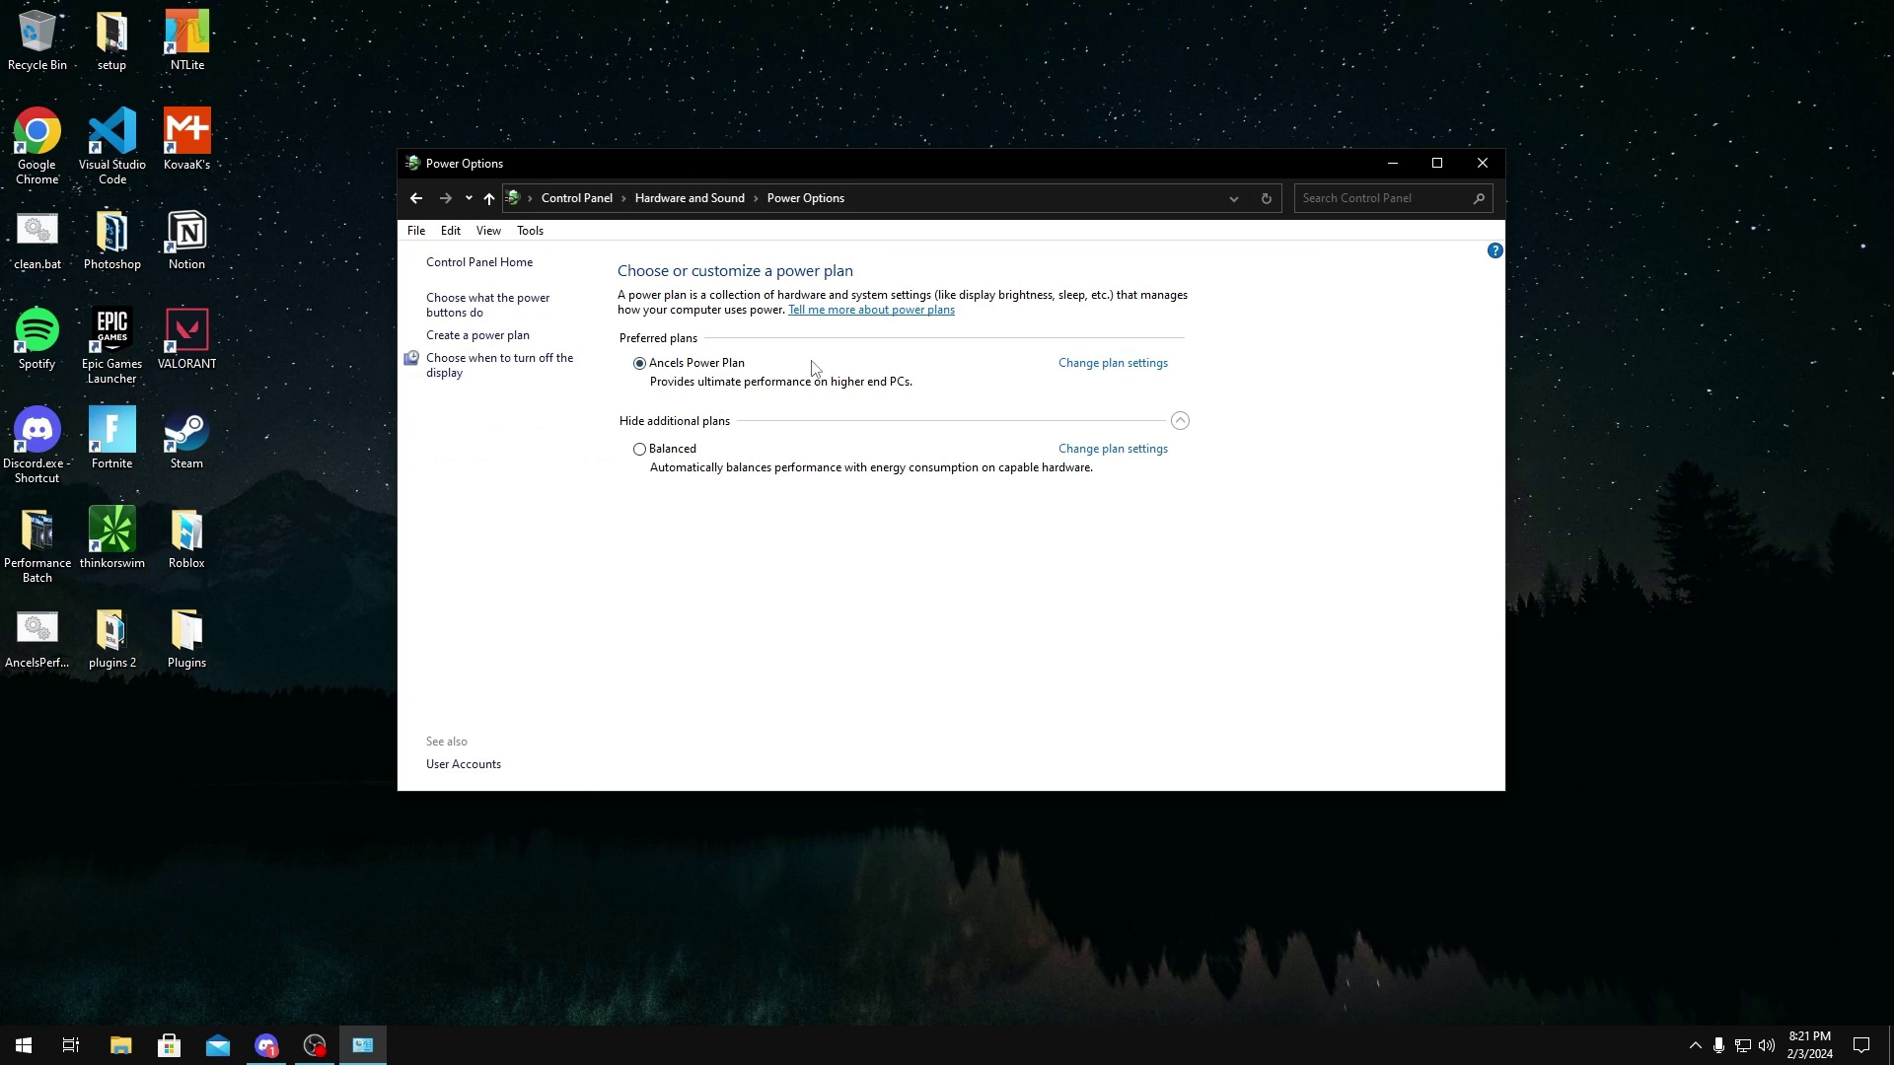
pyautogui.click(1118, 453)
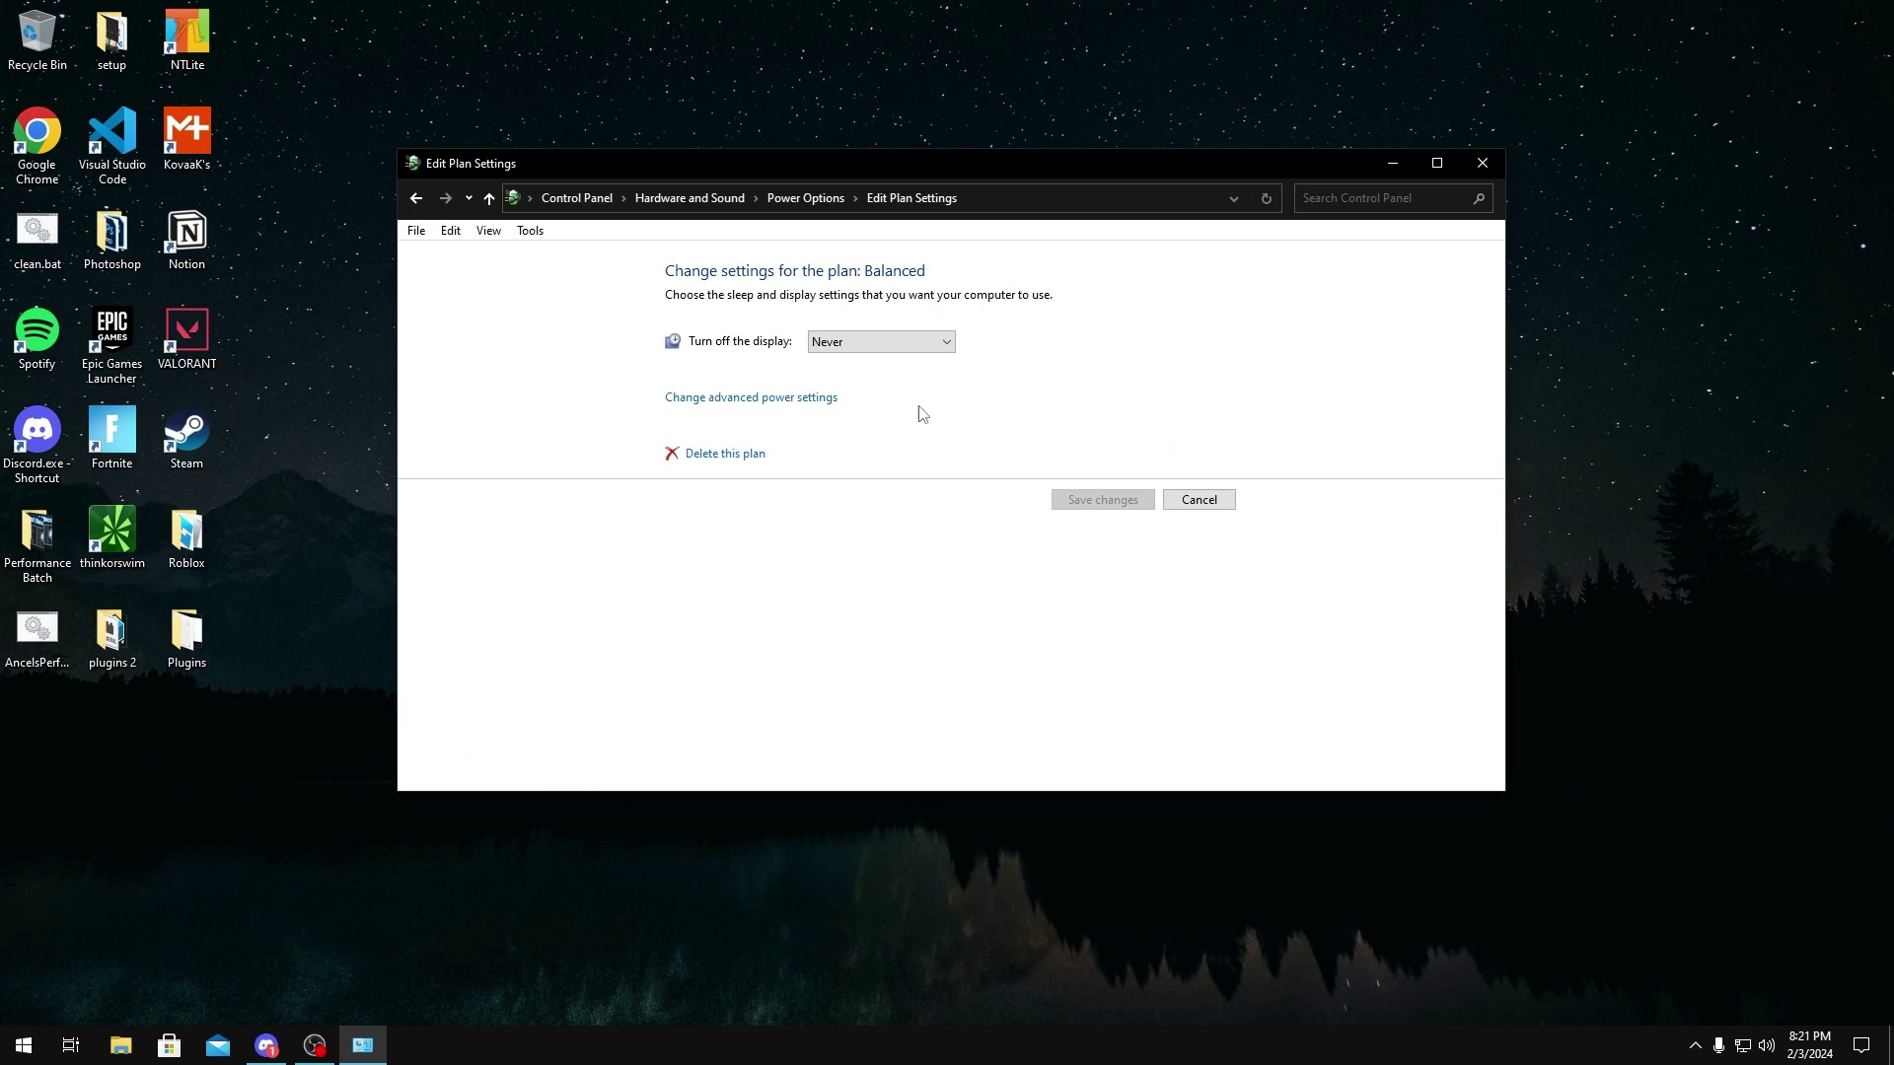
pyautogui.click(856, 345)
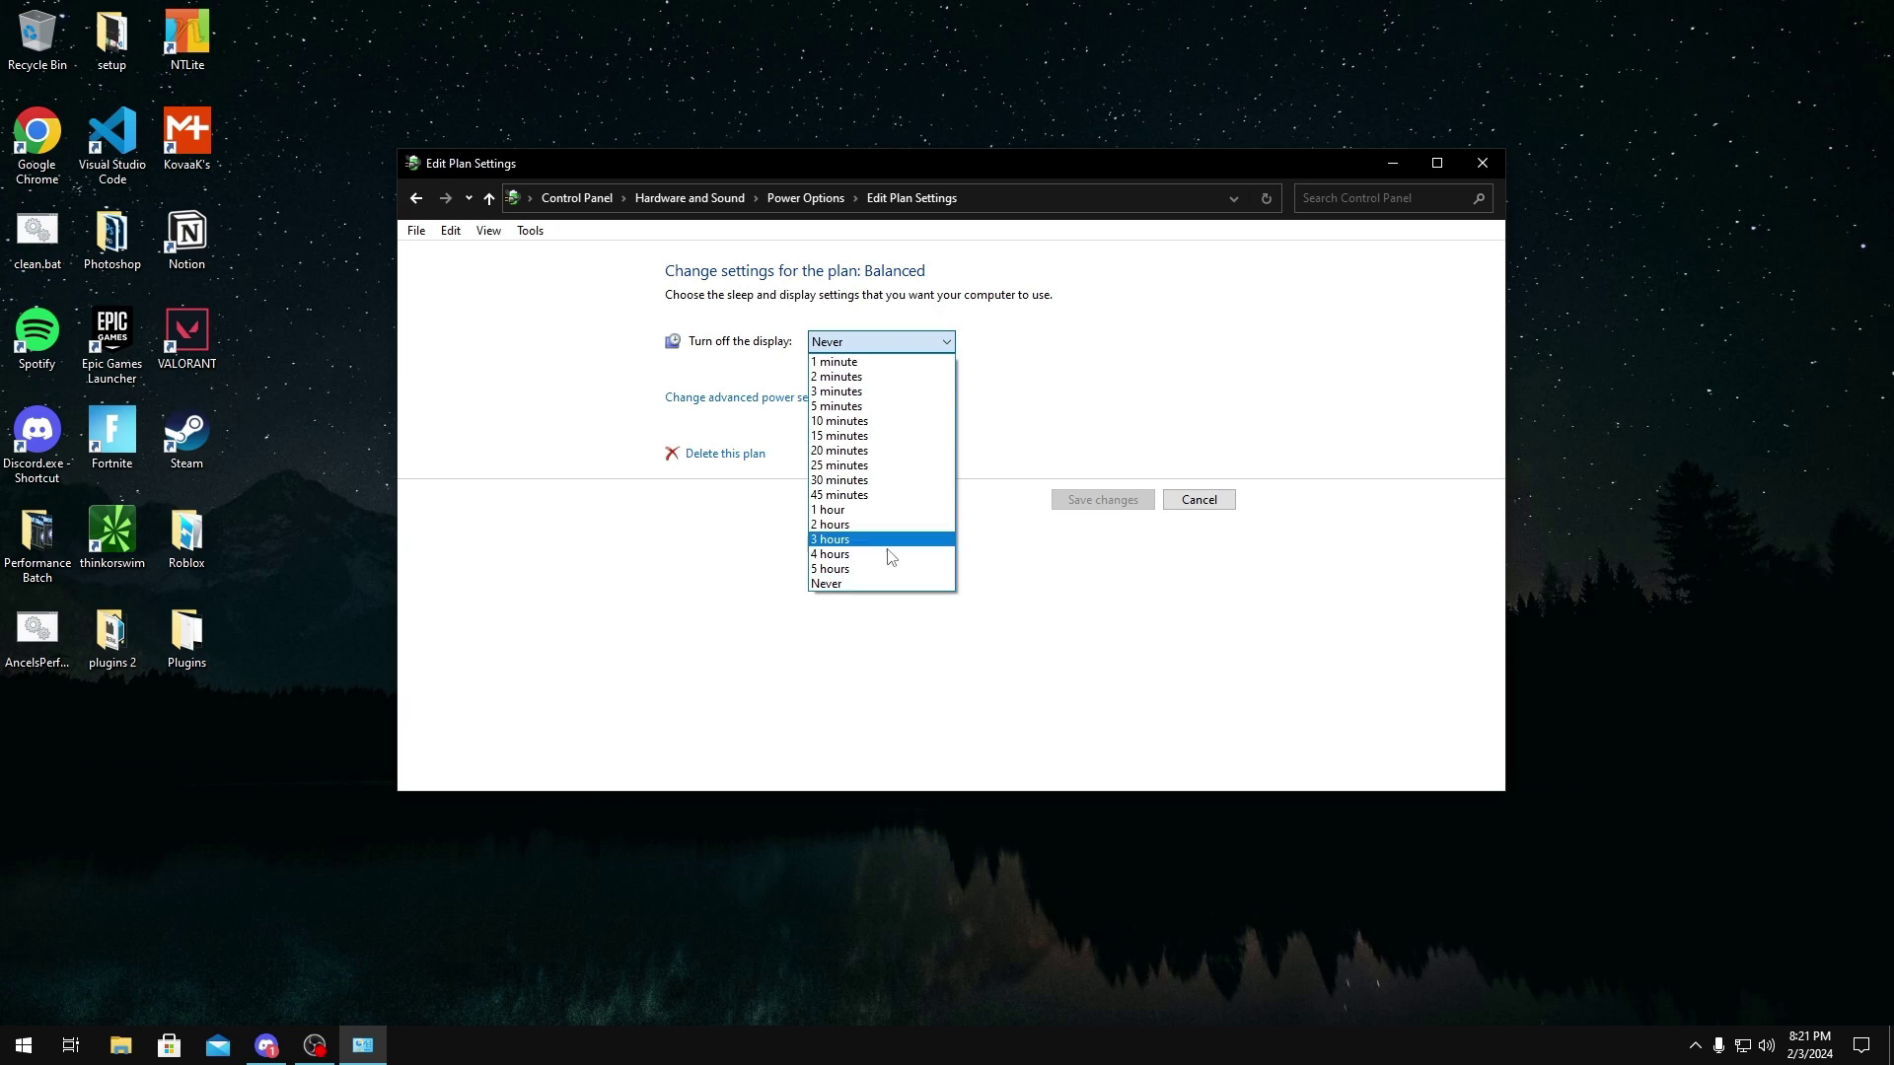
pyautogui.click(878, 589)
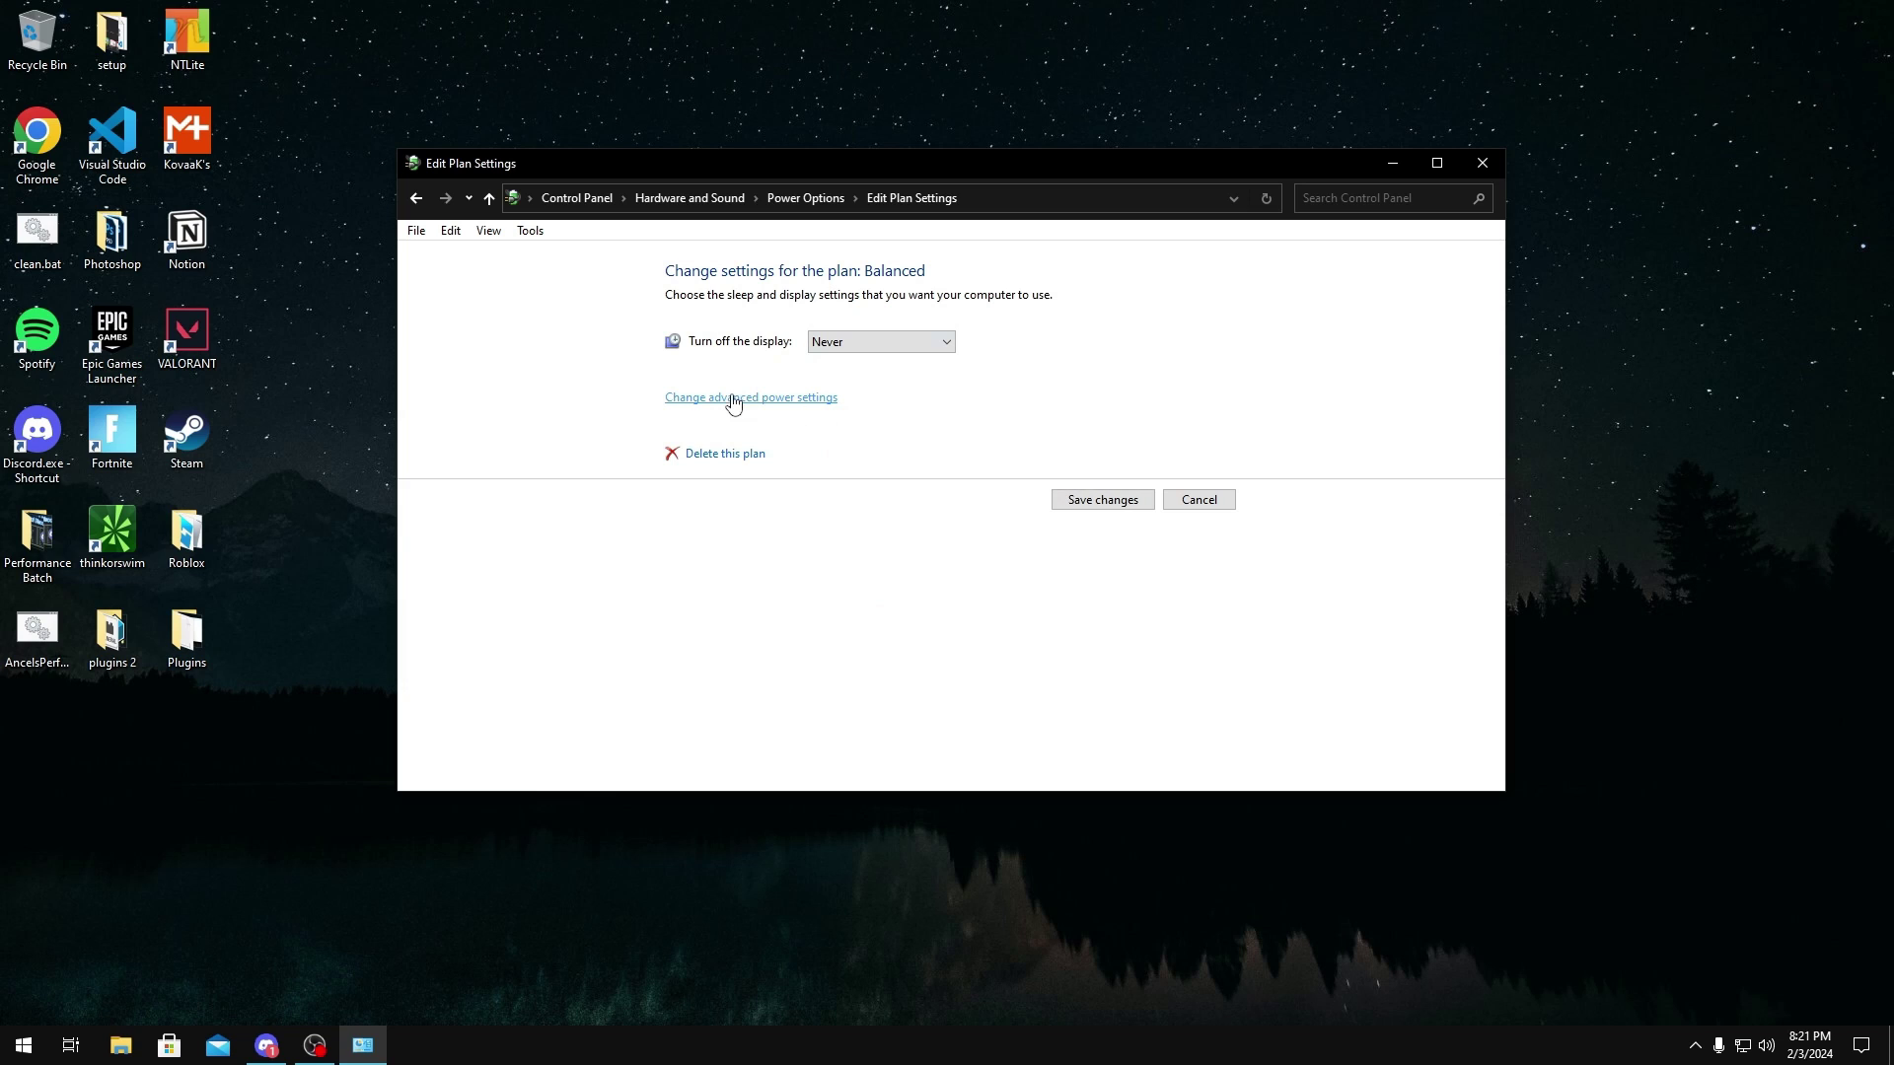
# Step: Open the Balanced plan's advanced settings and set HIPM/DIPM link power management to Active
pyautogui.click(766, 400)
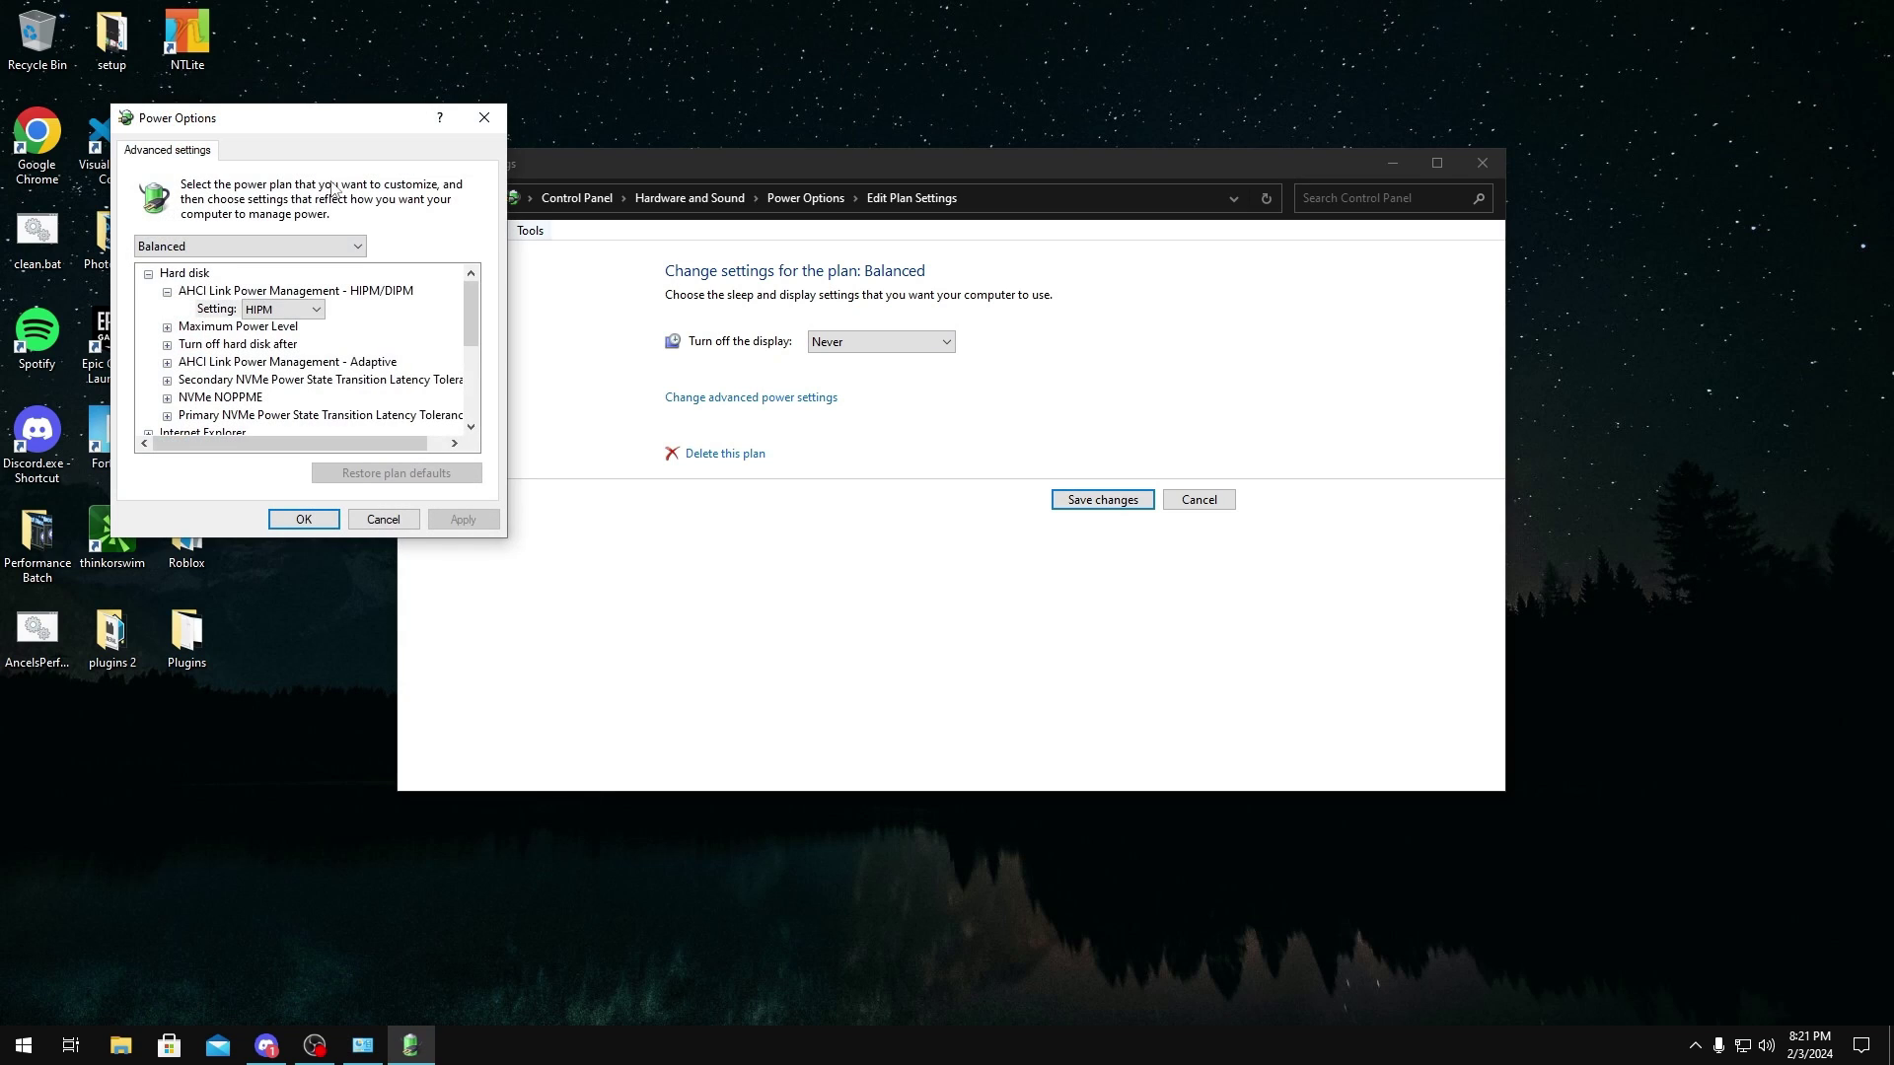
pyautogui.moveTo(293, 131); pyautogui.dragTo(655, 211)
pyautogui.click(1393, 165)
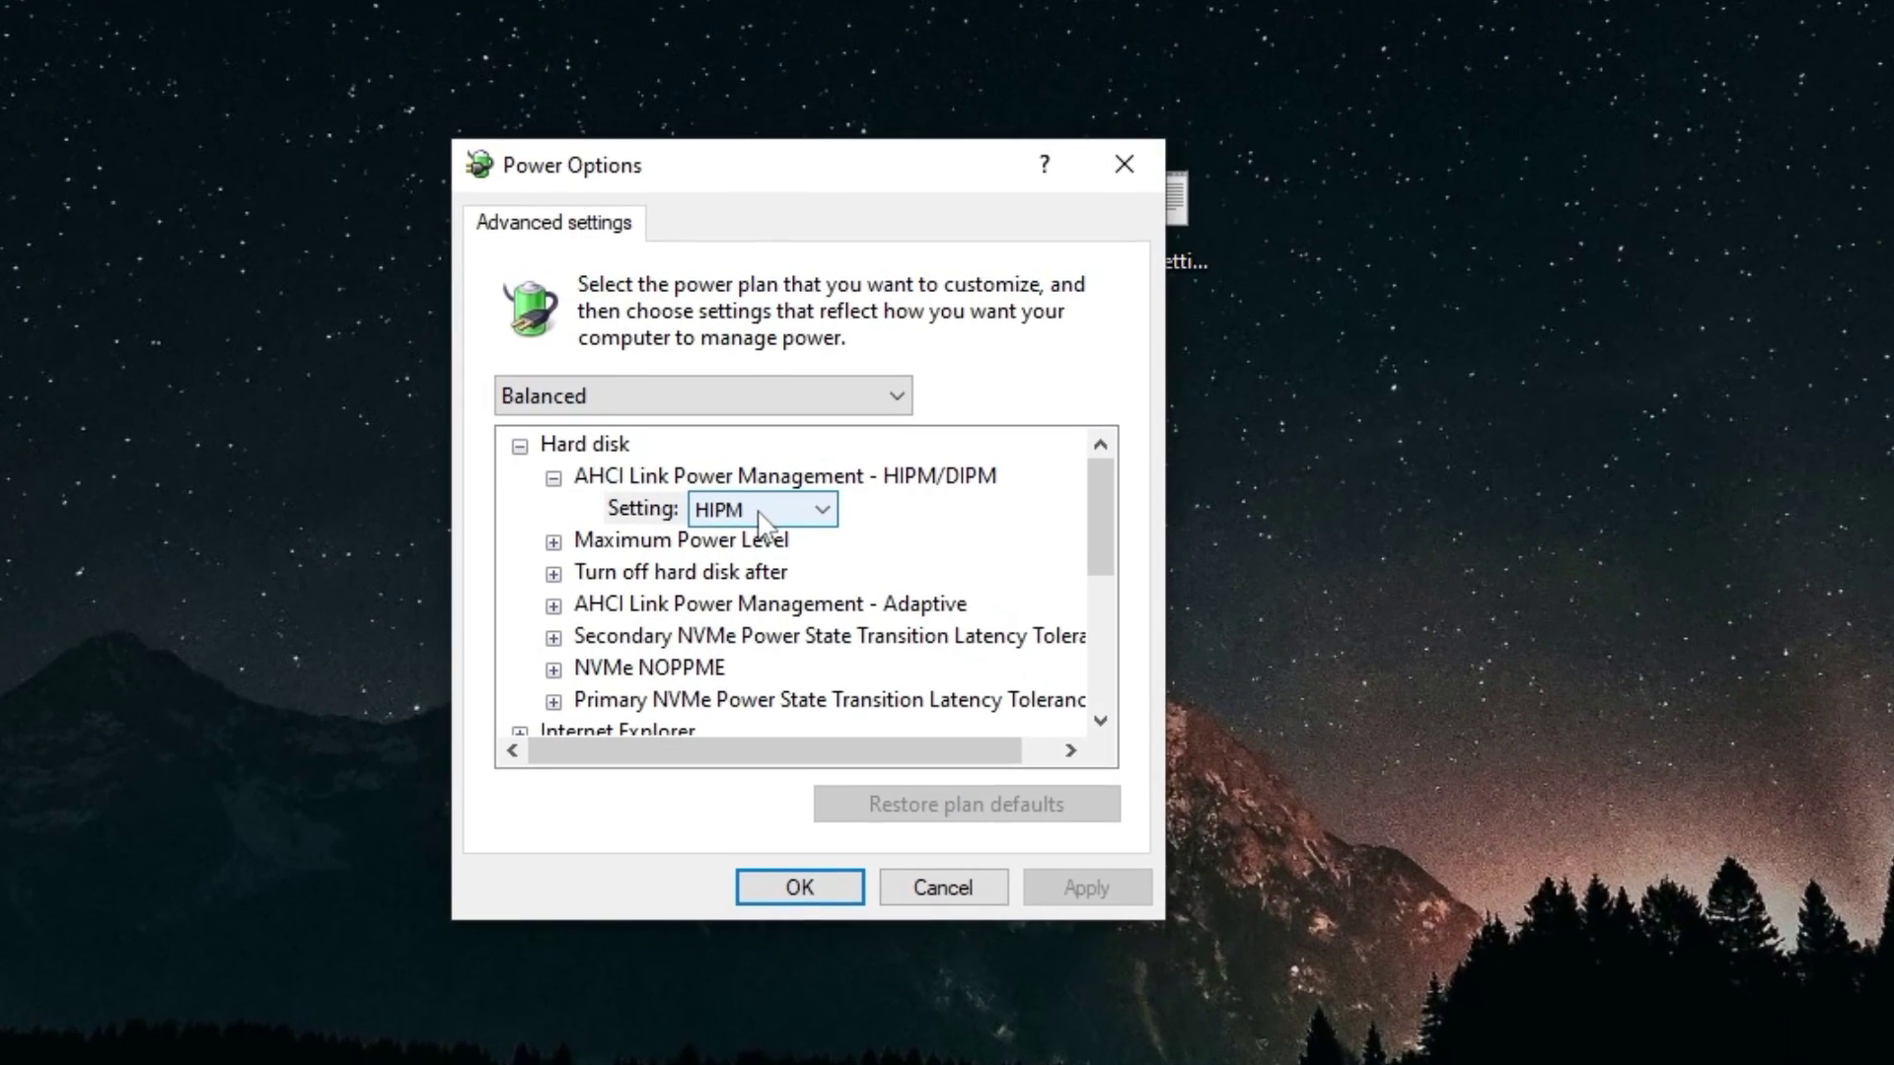
pyautogui.click(647, 401)
pyautogui.click(763, 543)
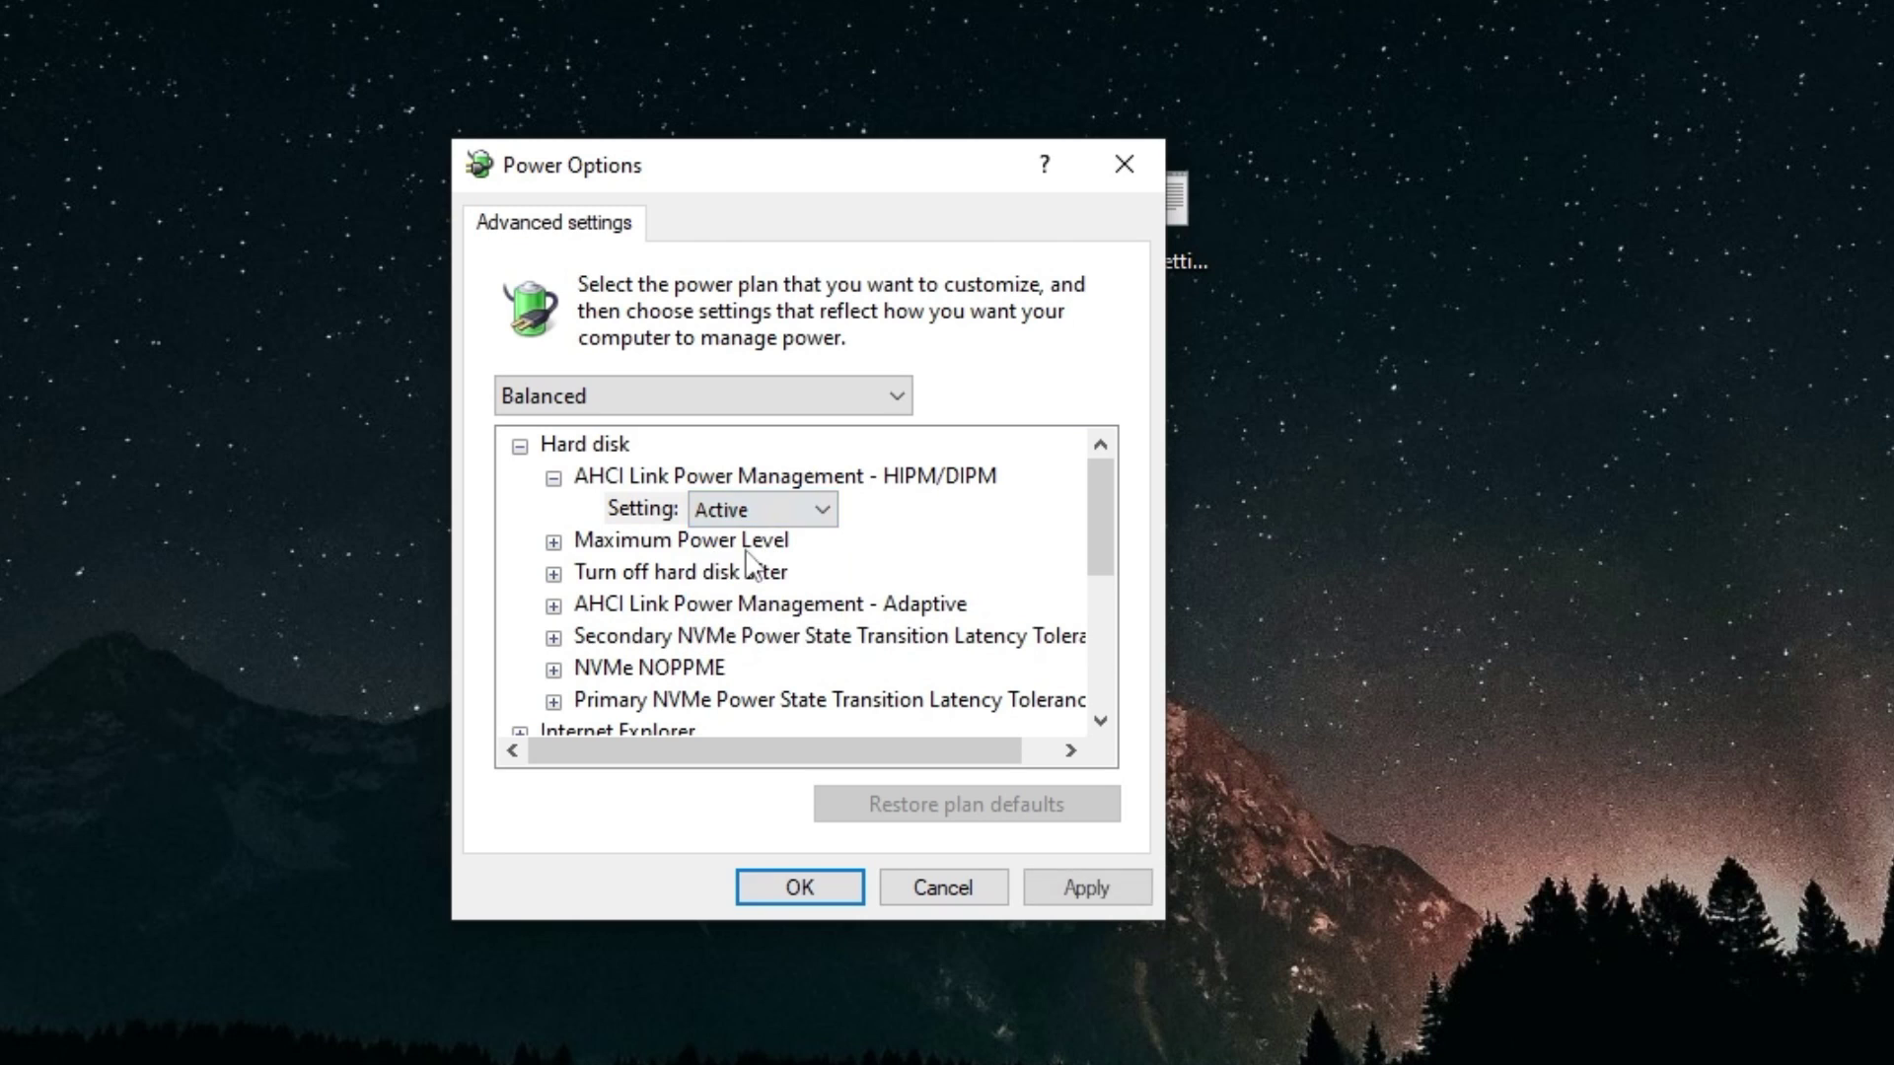
# Step: Set Maximum Power Level to 10 and Turn off hard disk after to 0 minutes
pyautogui.scroll(-1, 554, 443)
pyautogui.click(554, 444)
pyautogui.click(732, 478)
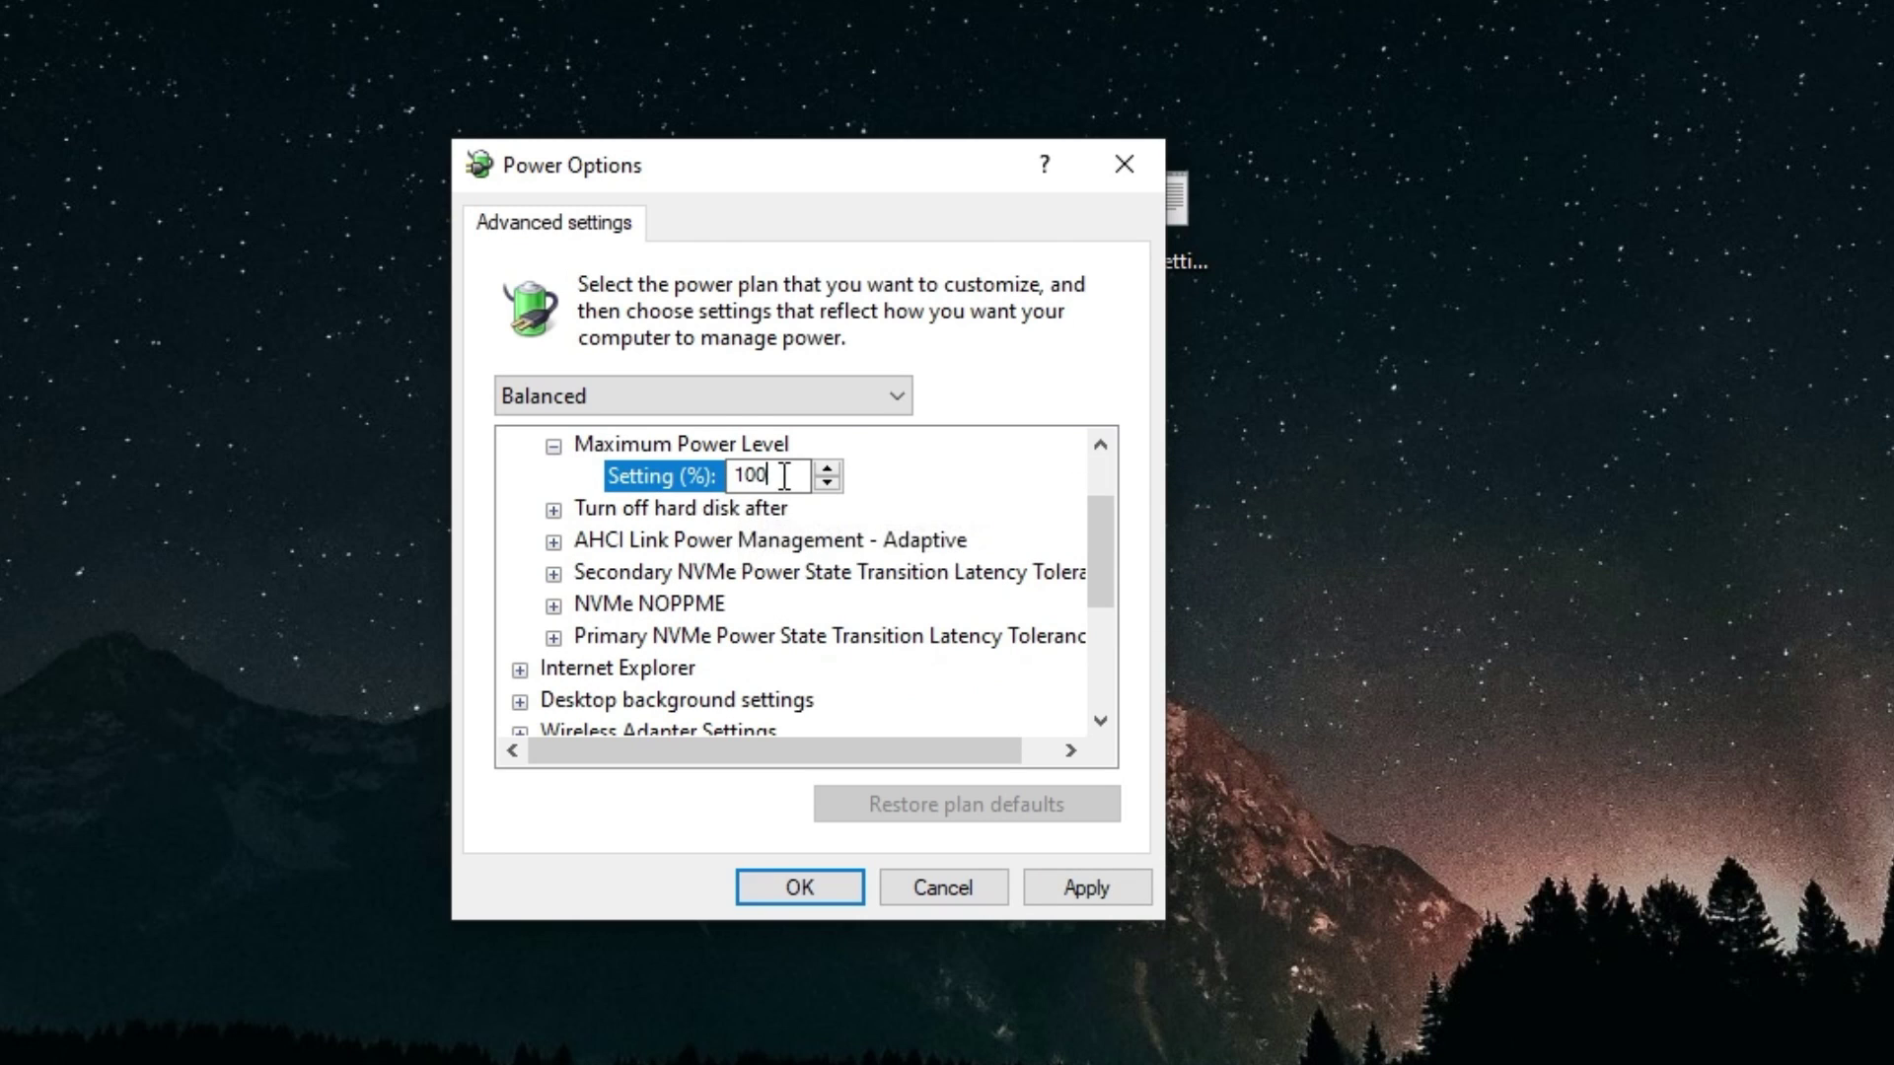
pyautogui.moveTo(779, 476); pyautogui.dragTo(691, 480)
pyautogui.write('10')
pyautogui.click(555, 511)
pyautogui.click(766, 552)
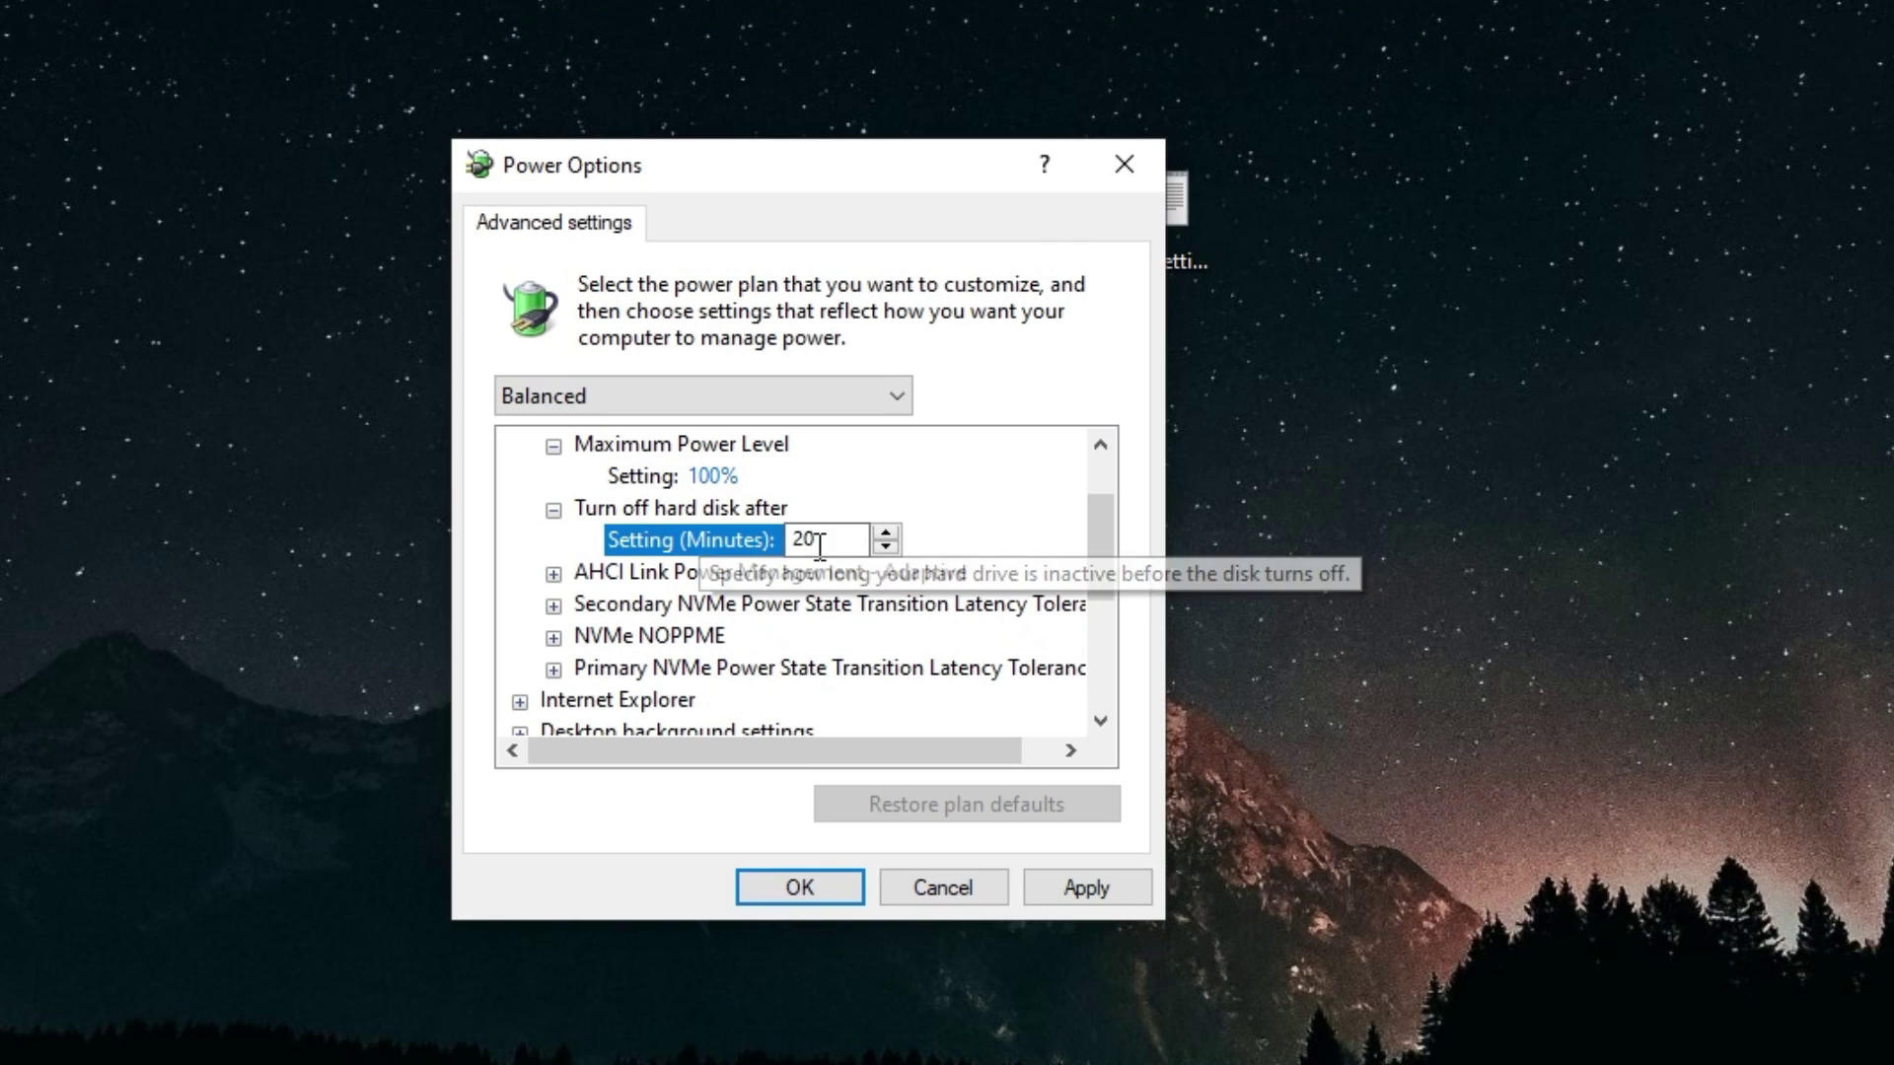
pyautogui.moveTo(819, 541); pyautogui.dragTo(759, 545)
pyautogui.write('0')
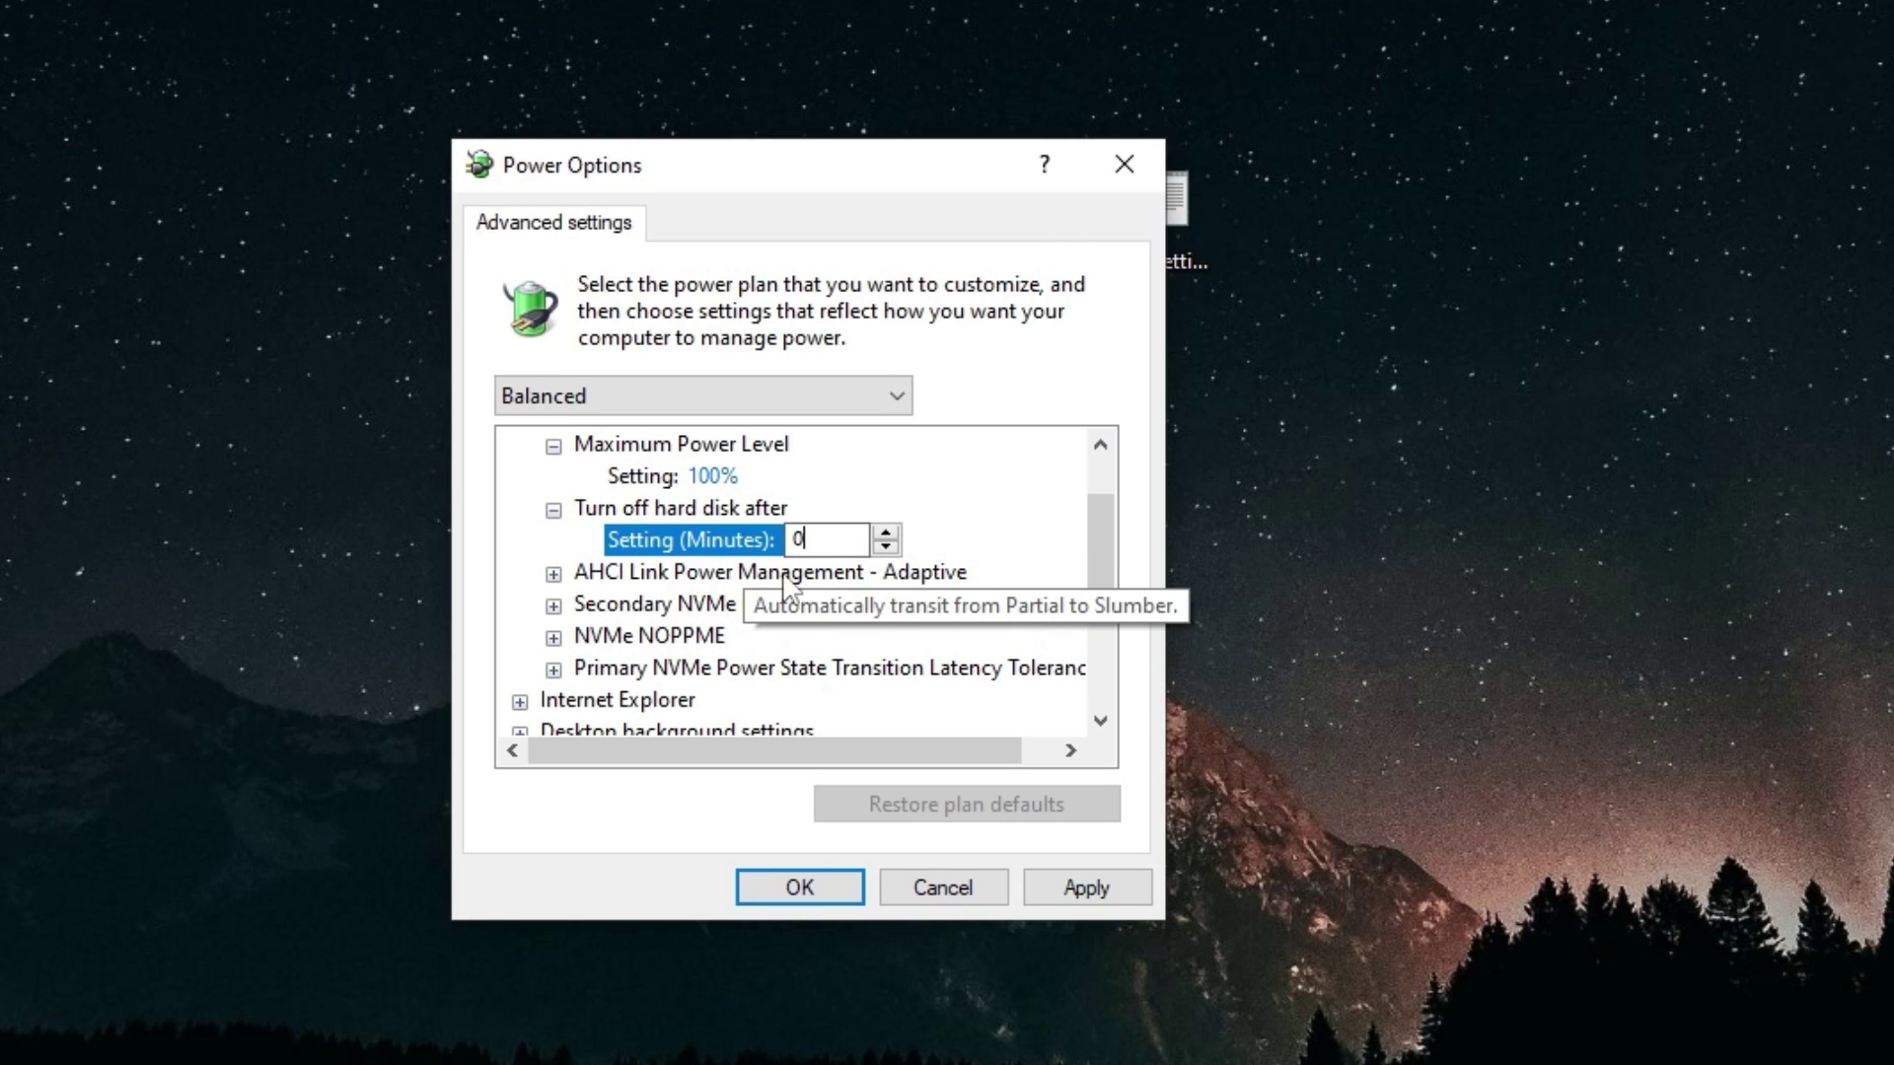
# Step: Set AHCI Link Power Management - Adaptive and Secondary NVMe latency tolerance to 0 ms
pyautogui.click(553, 573)
pyautogui.click(819, 604)
pyautogui.moveTo(868, 604); pyautogui.dragTo(822, 604)
pyautogui.write('0')
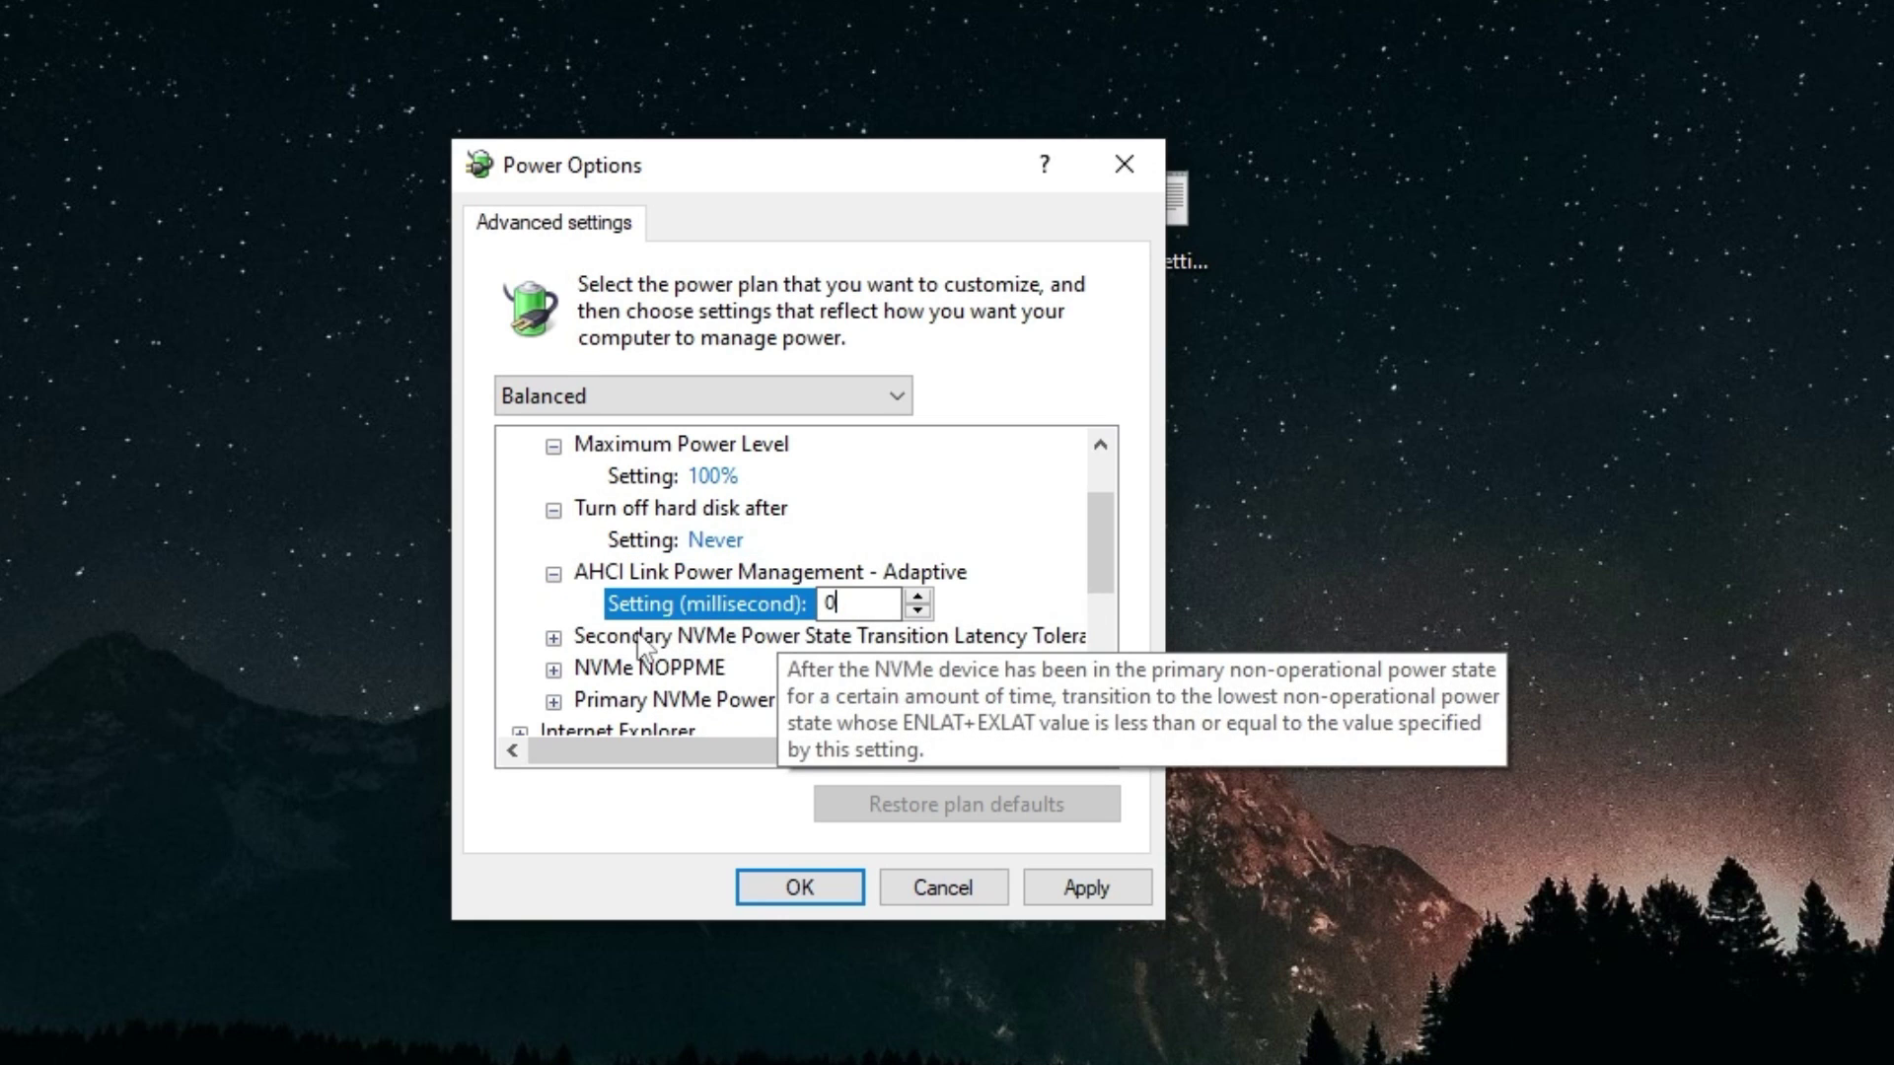
pyautogui.scroll(-1, 554, 584)
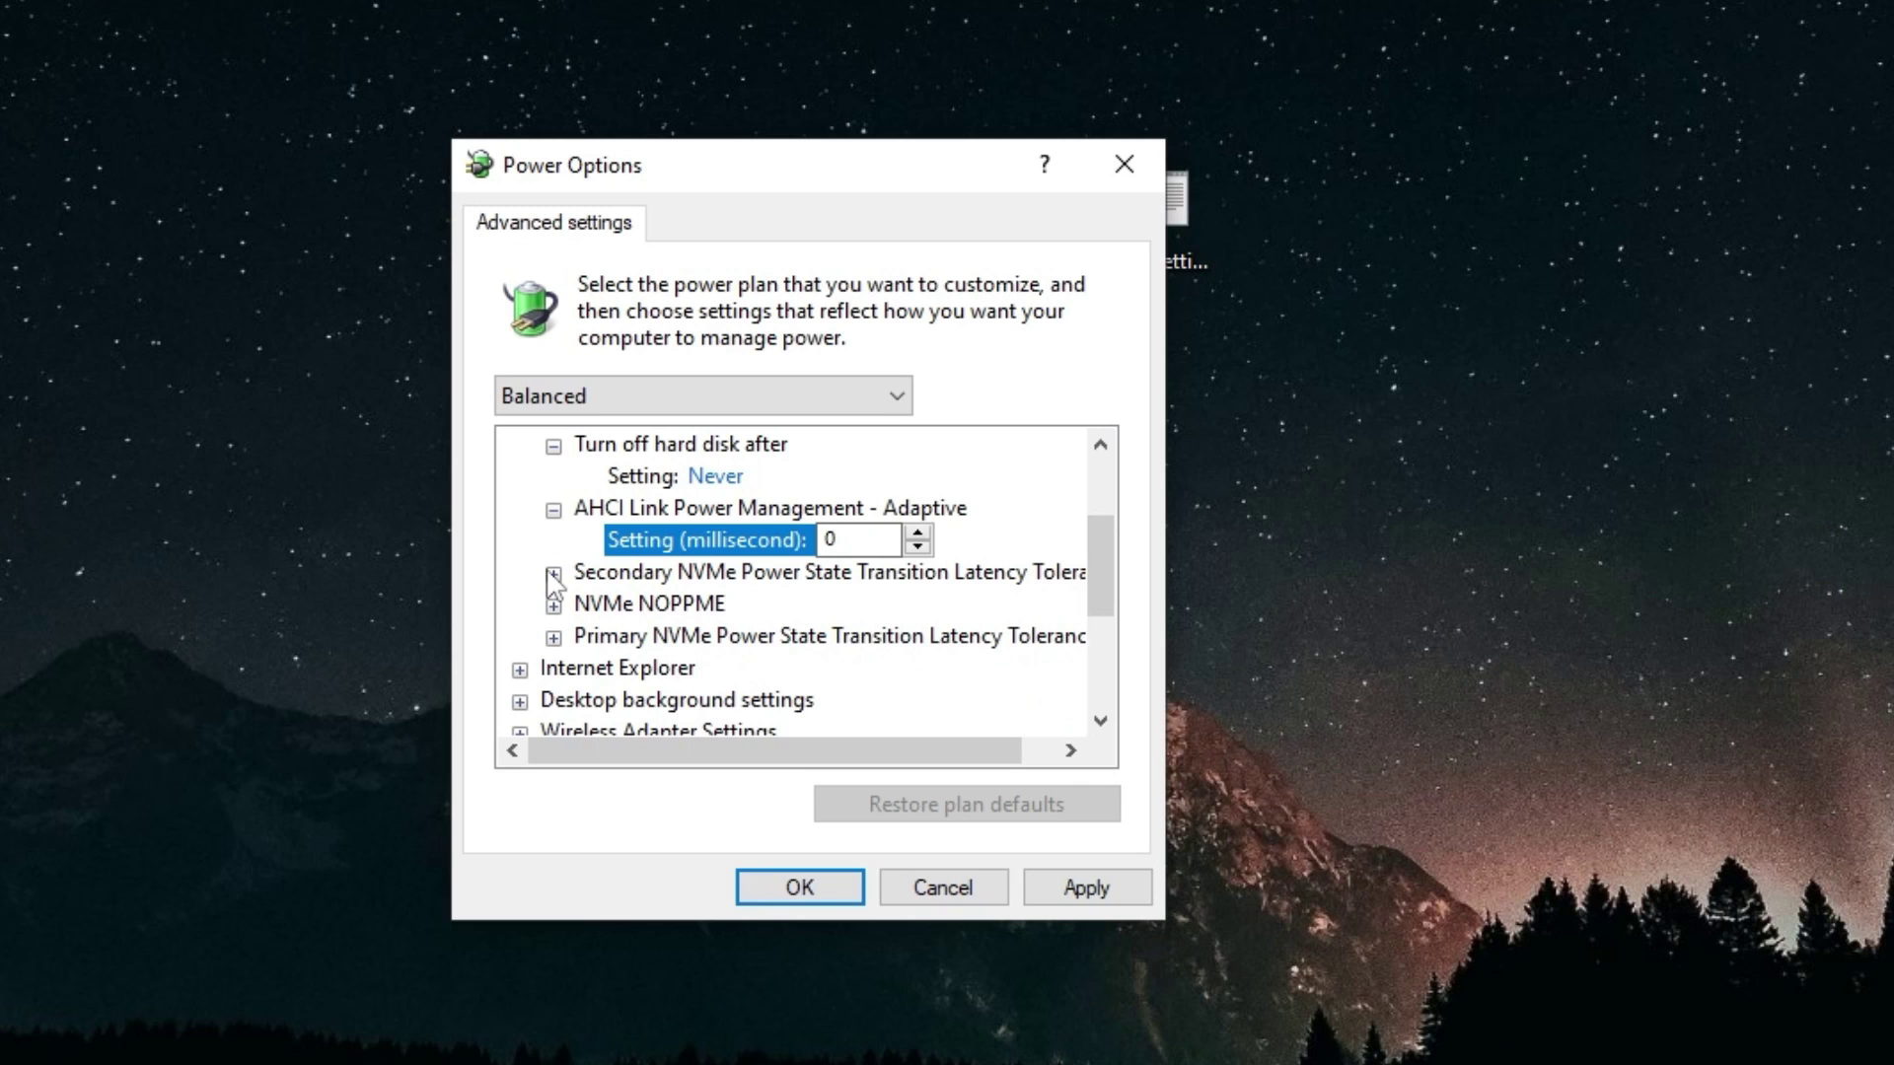
pyautogui.click(553, 574)
pyautogui.click(787, 605)
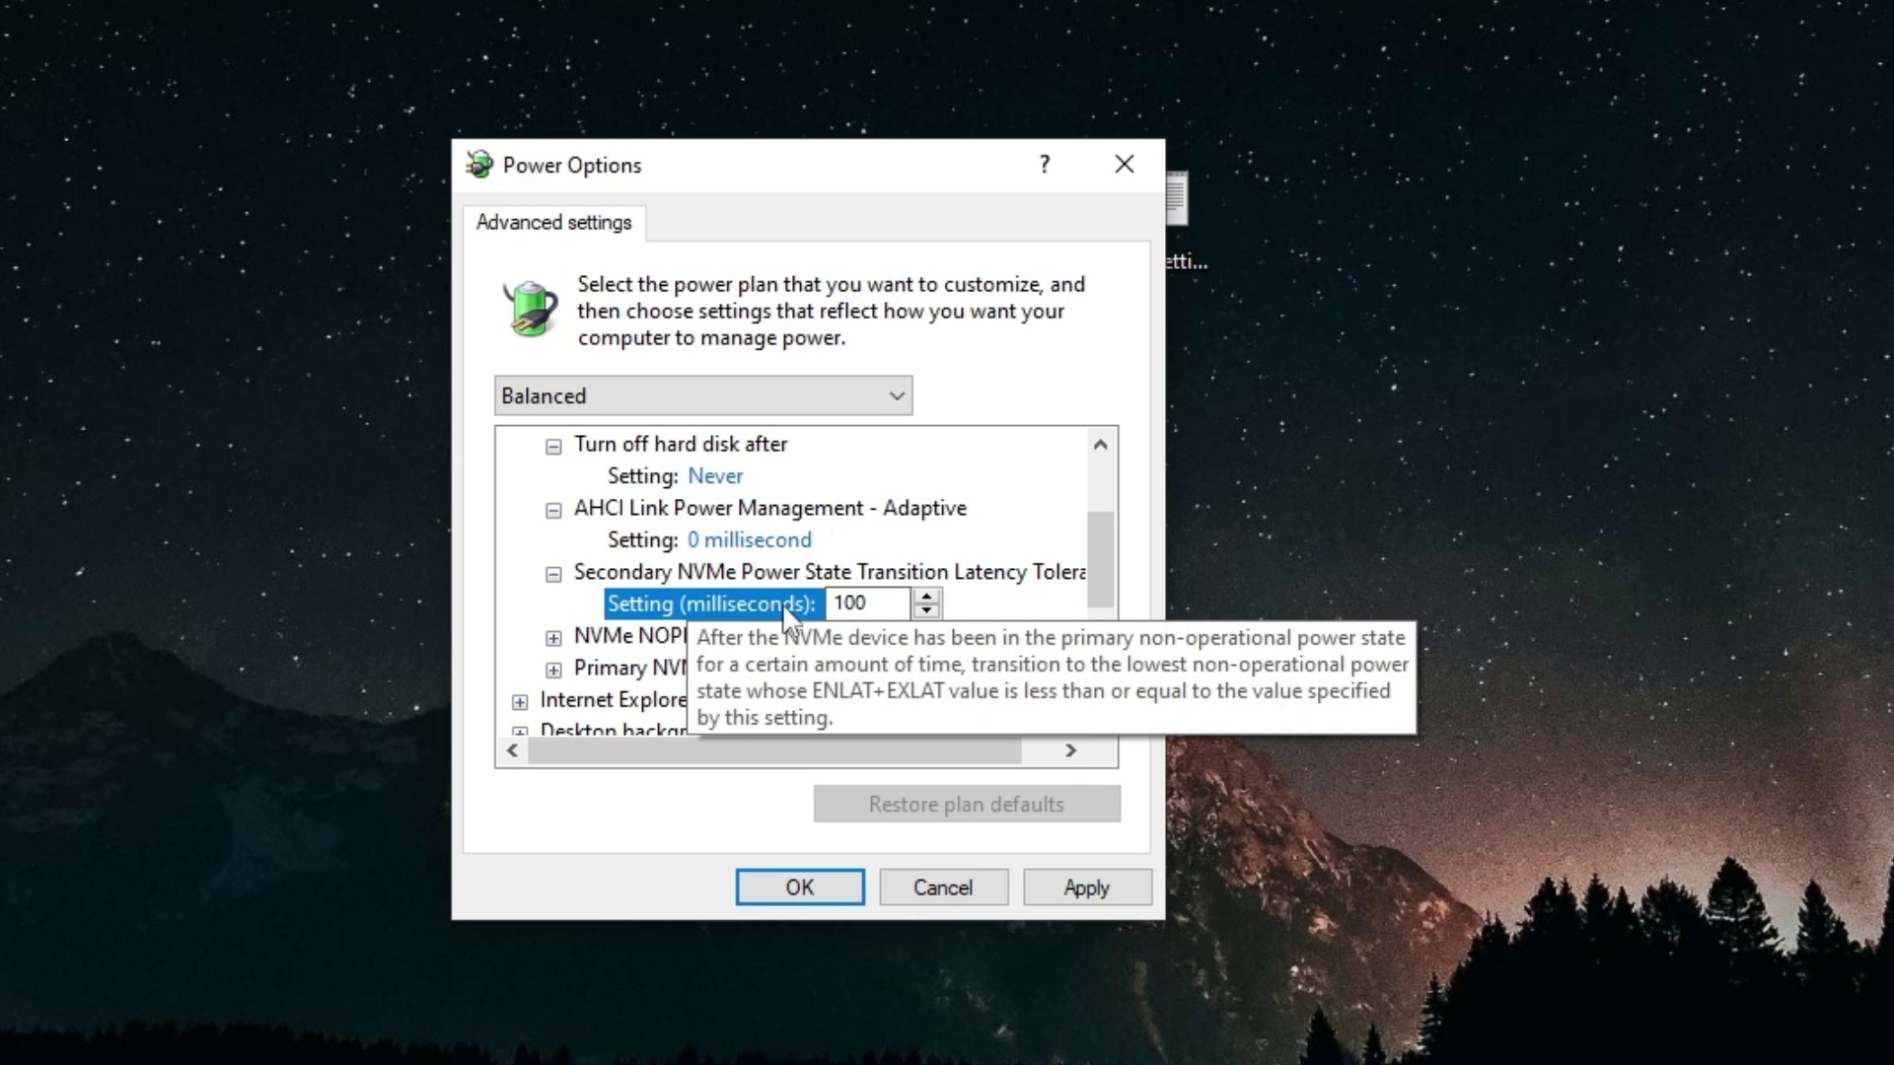
pyautogui.doubleClick(851, 603)
pyautogui.write('0')
# Step: Turn NVMe NOPPME Off and start editing the Primary NVMe latency tolerance value
pyautogui.scroll(-1, 1095, 564)
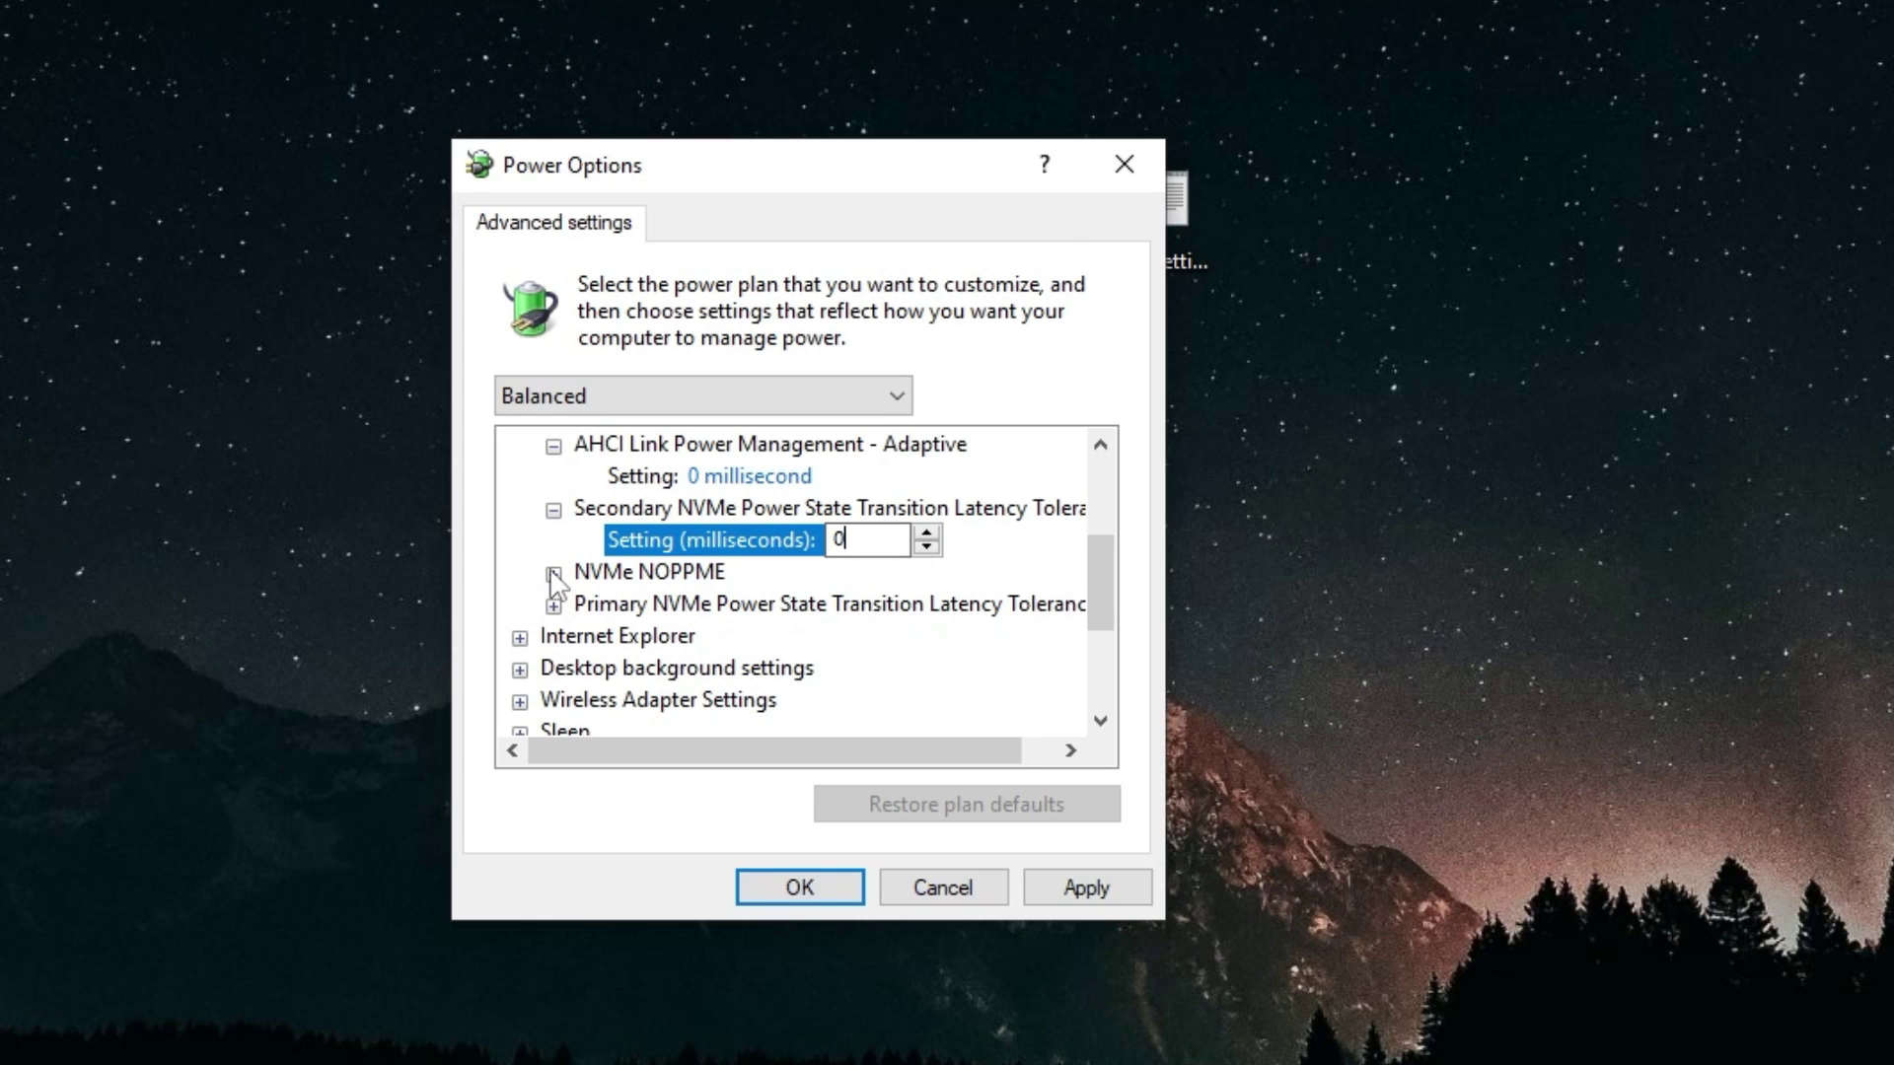
pyautogui.click(552, 574)
pyautogui.click(710, 605)
pyautogui.click(712, 605)
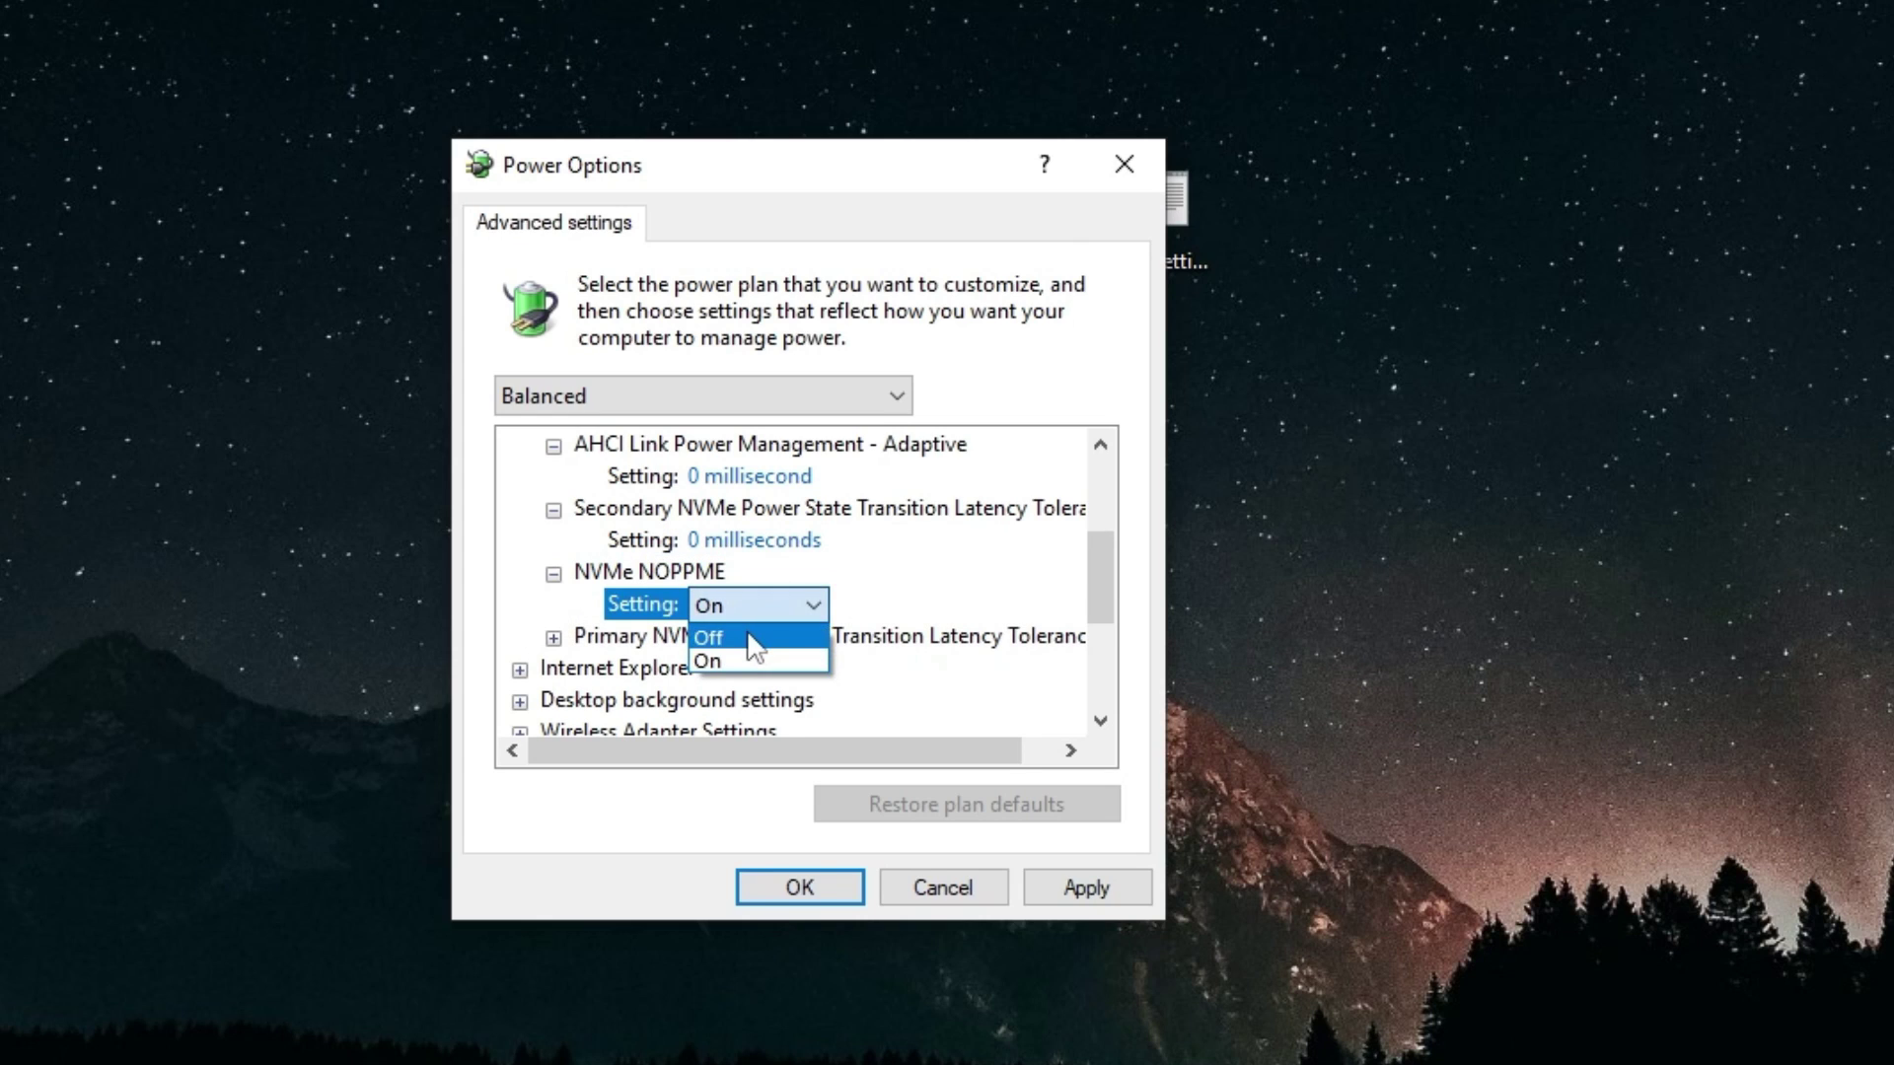
pyautogui.click(754, 640)
pyautogui.scroll(-1, 564, 543)
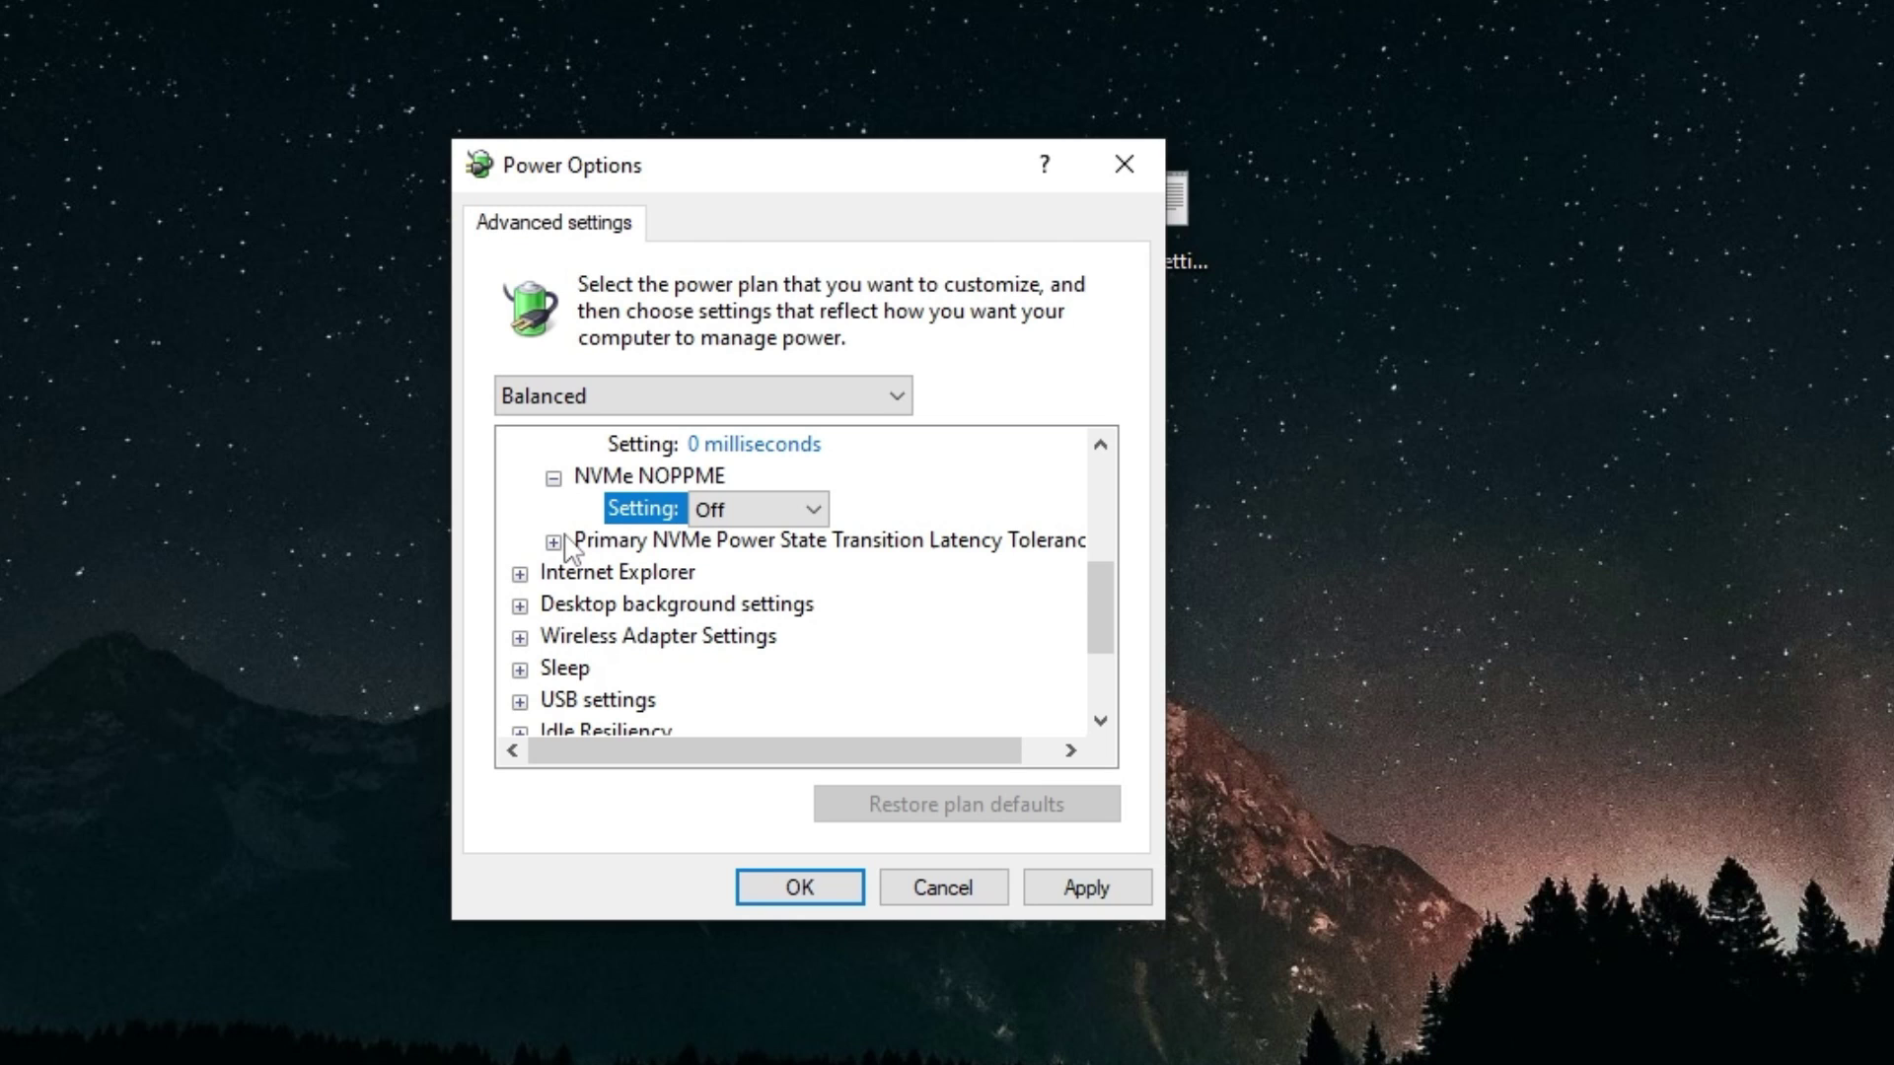
pyautogui.click(554, 541)
pyautogui.click(681, 572)
# Step: Set Internet Explorer's JavaScript Timer Frequency to Maximum Performance
pyautogui.write('0')
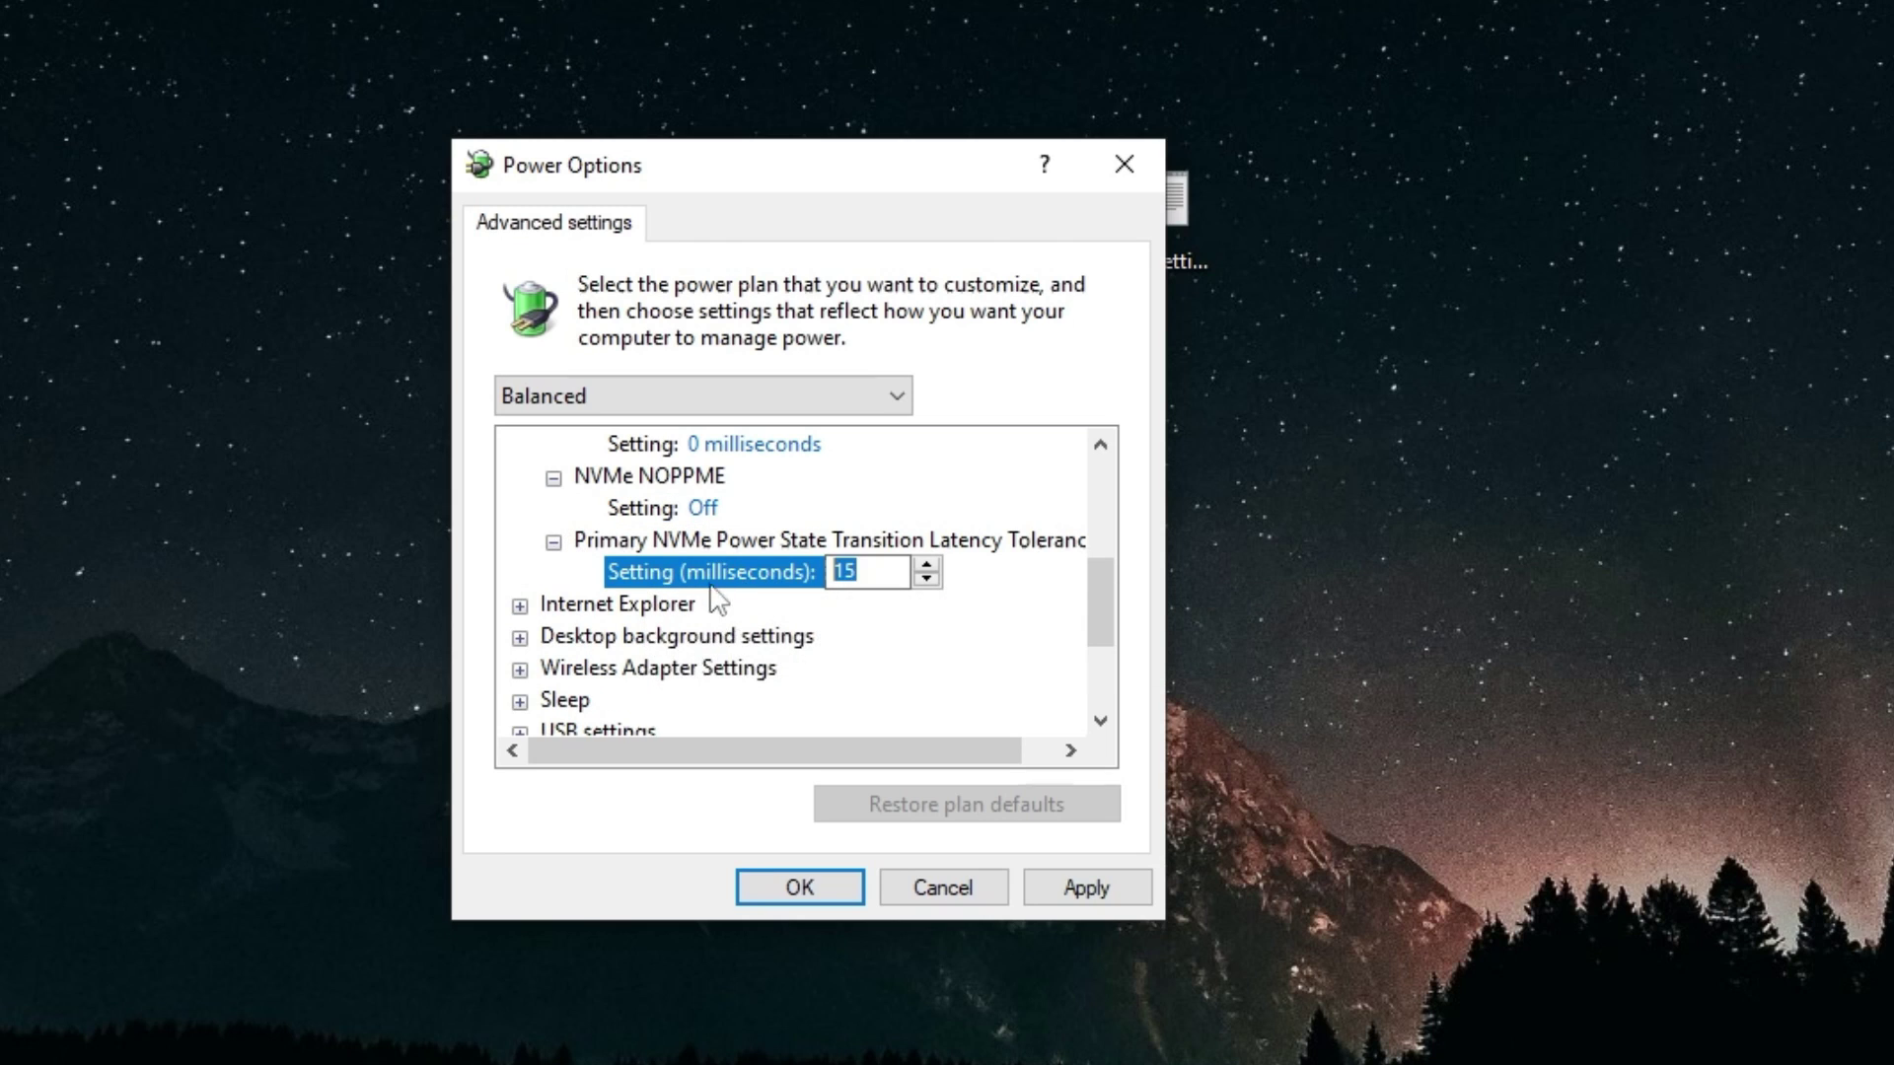
pyautogui.scroll(-1, 513, 676)
pyautogui.click(520, 510)
pyautogui.click(553, 541)
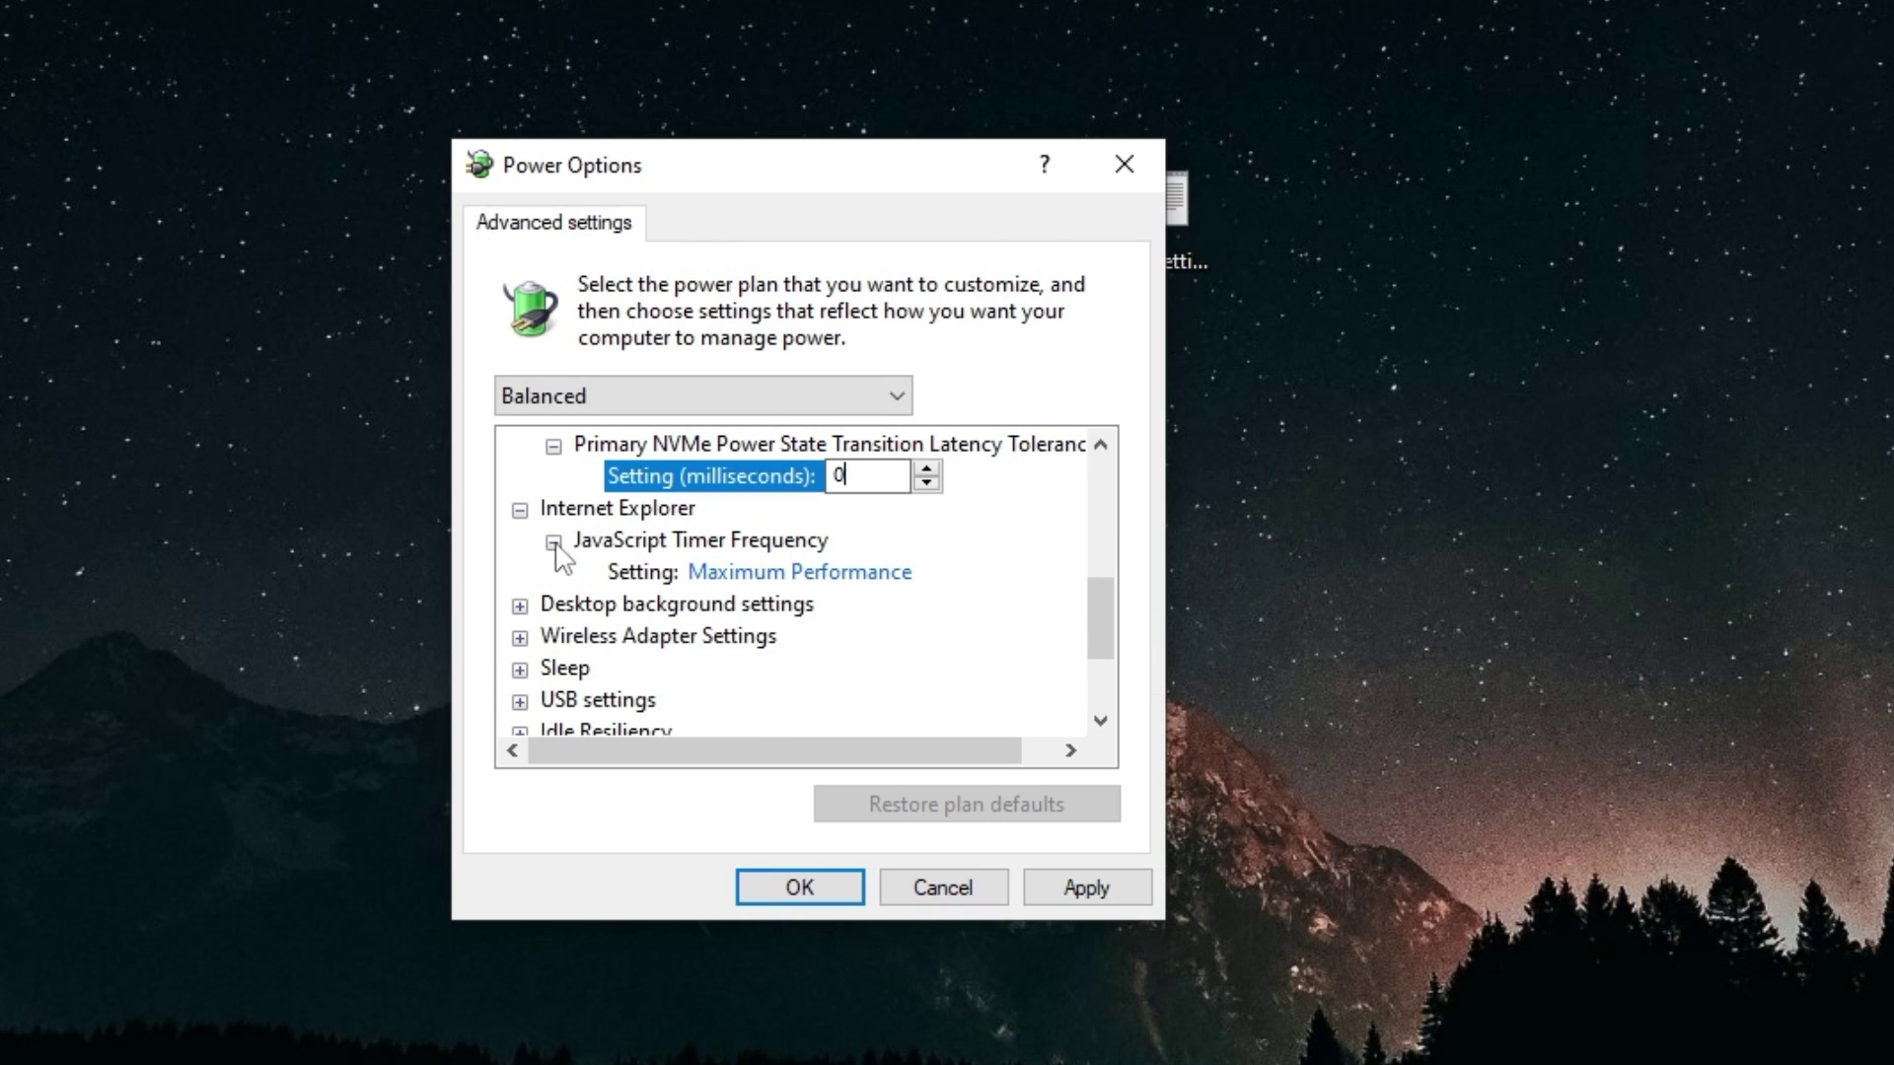
pyautogui.click(825, 574)
pyautogui.click(814, 631)
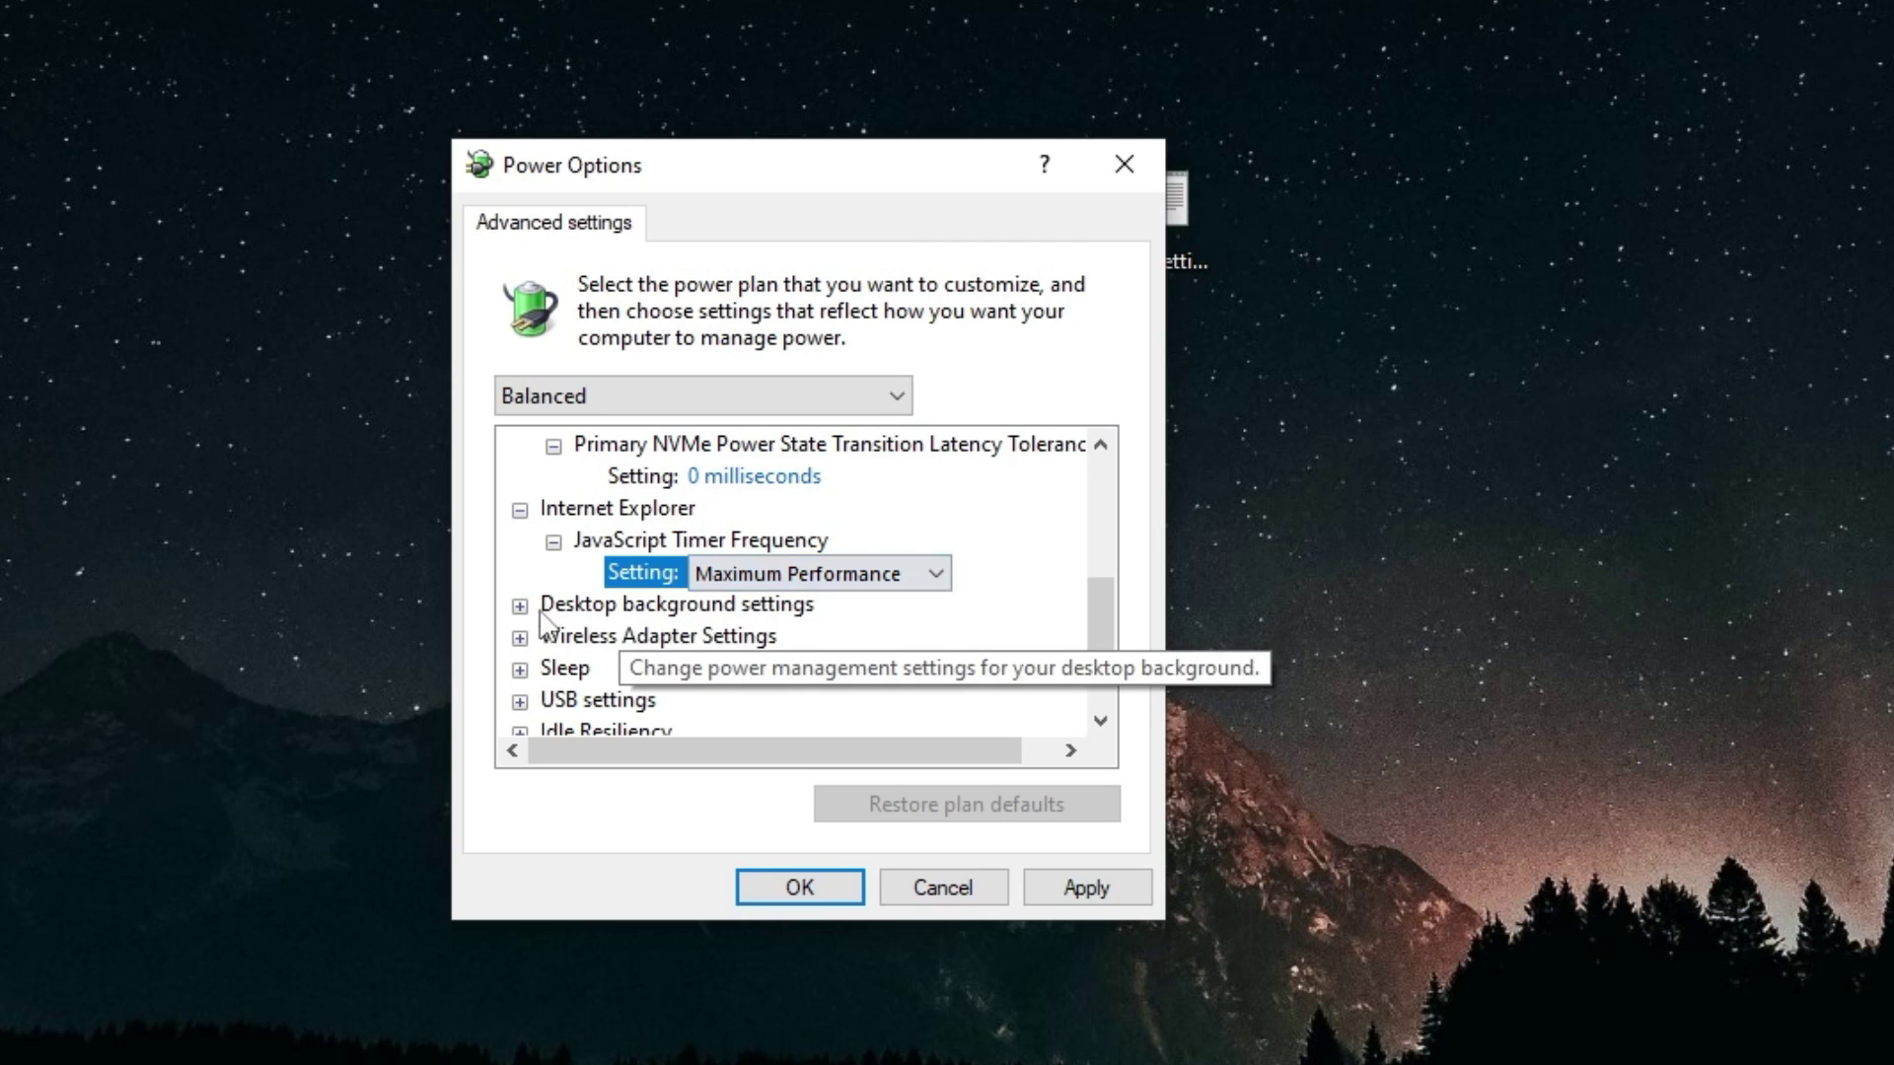
# Step: Set the wireless adapter's Power Saving Mode to Maximum Performance
pyautogui.scroll(-1, 528, 631)
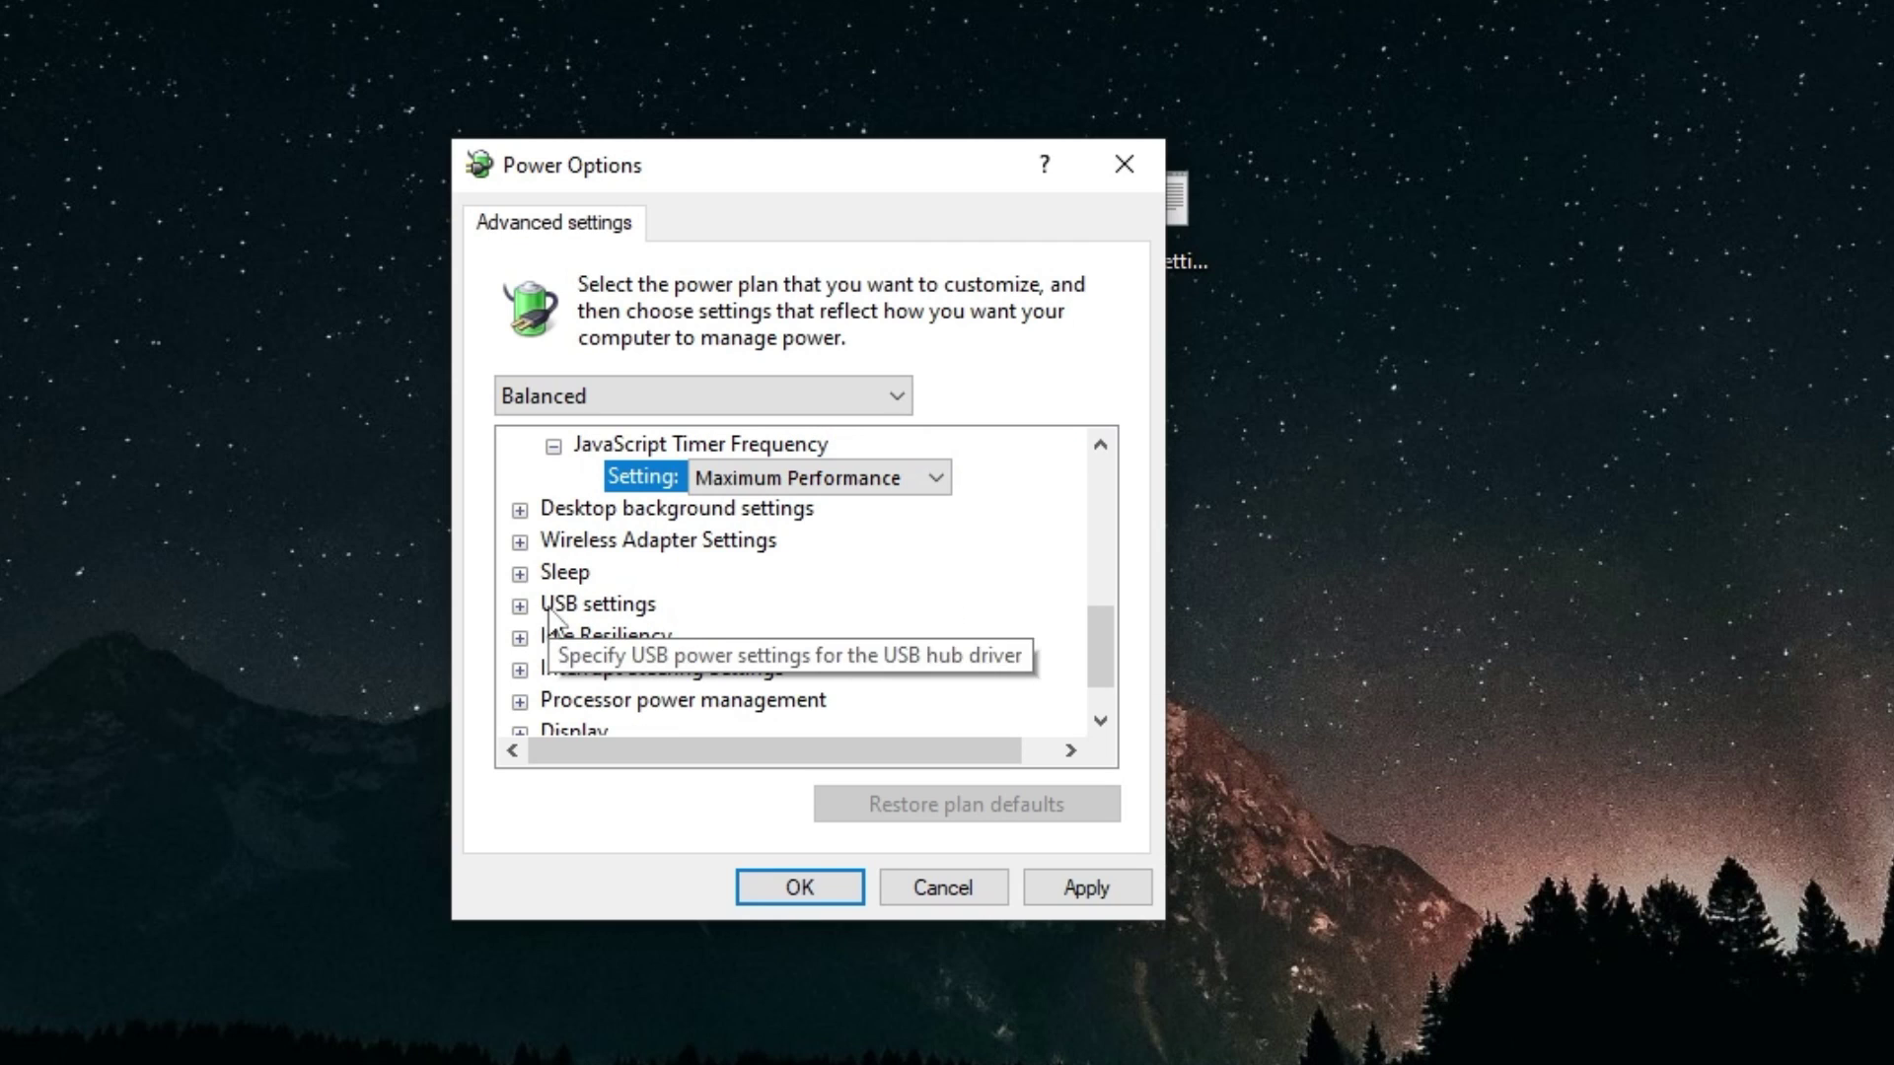
pyautogui.click(520, 510)
pyautogui.click(553, 541)
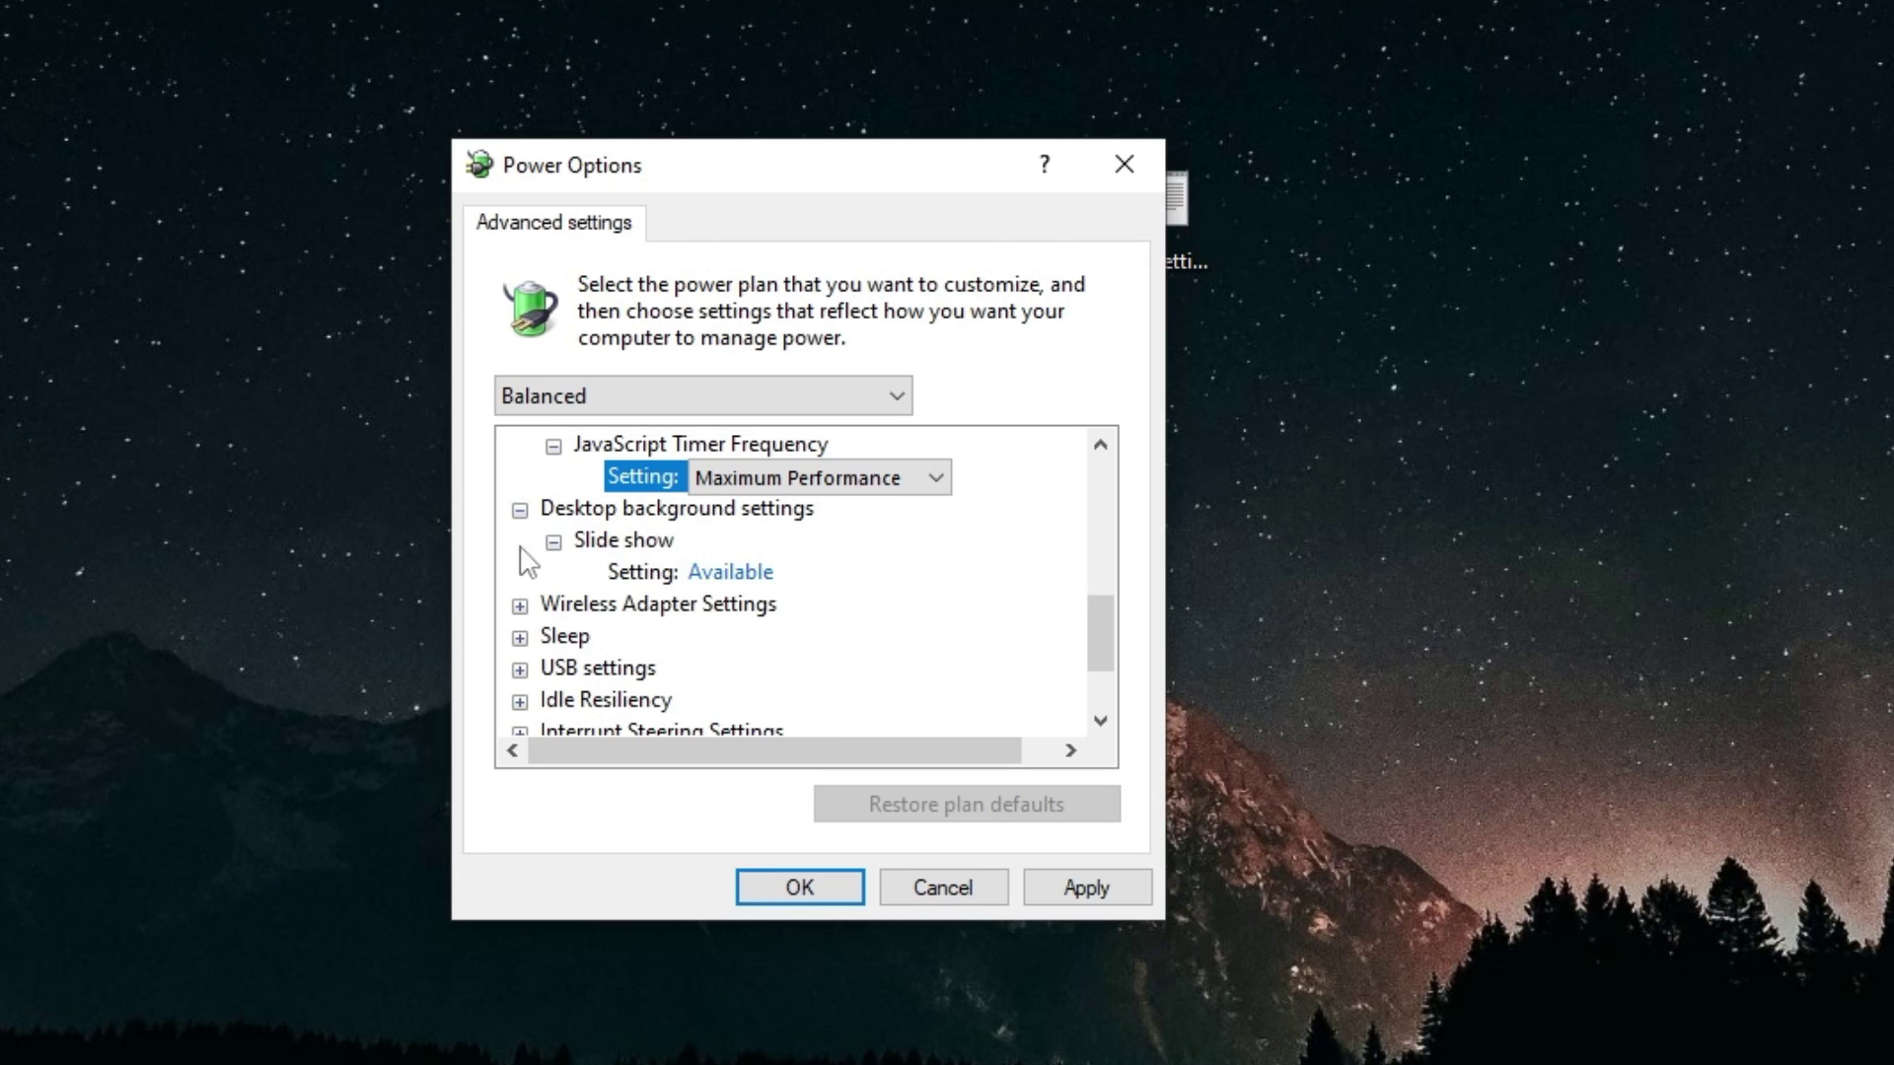
pyautogui.scroll(-1, 490, 541)
pyautogui.click(520, 510)
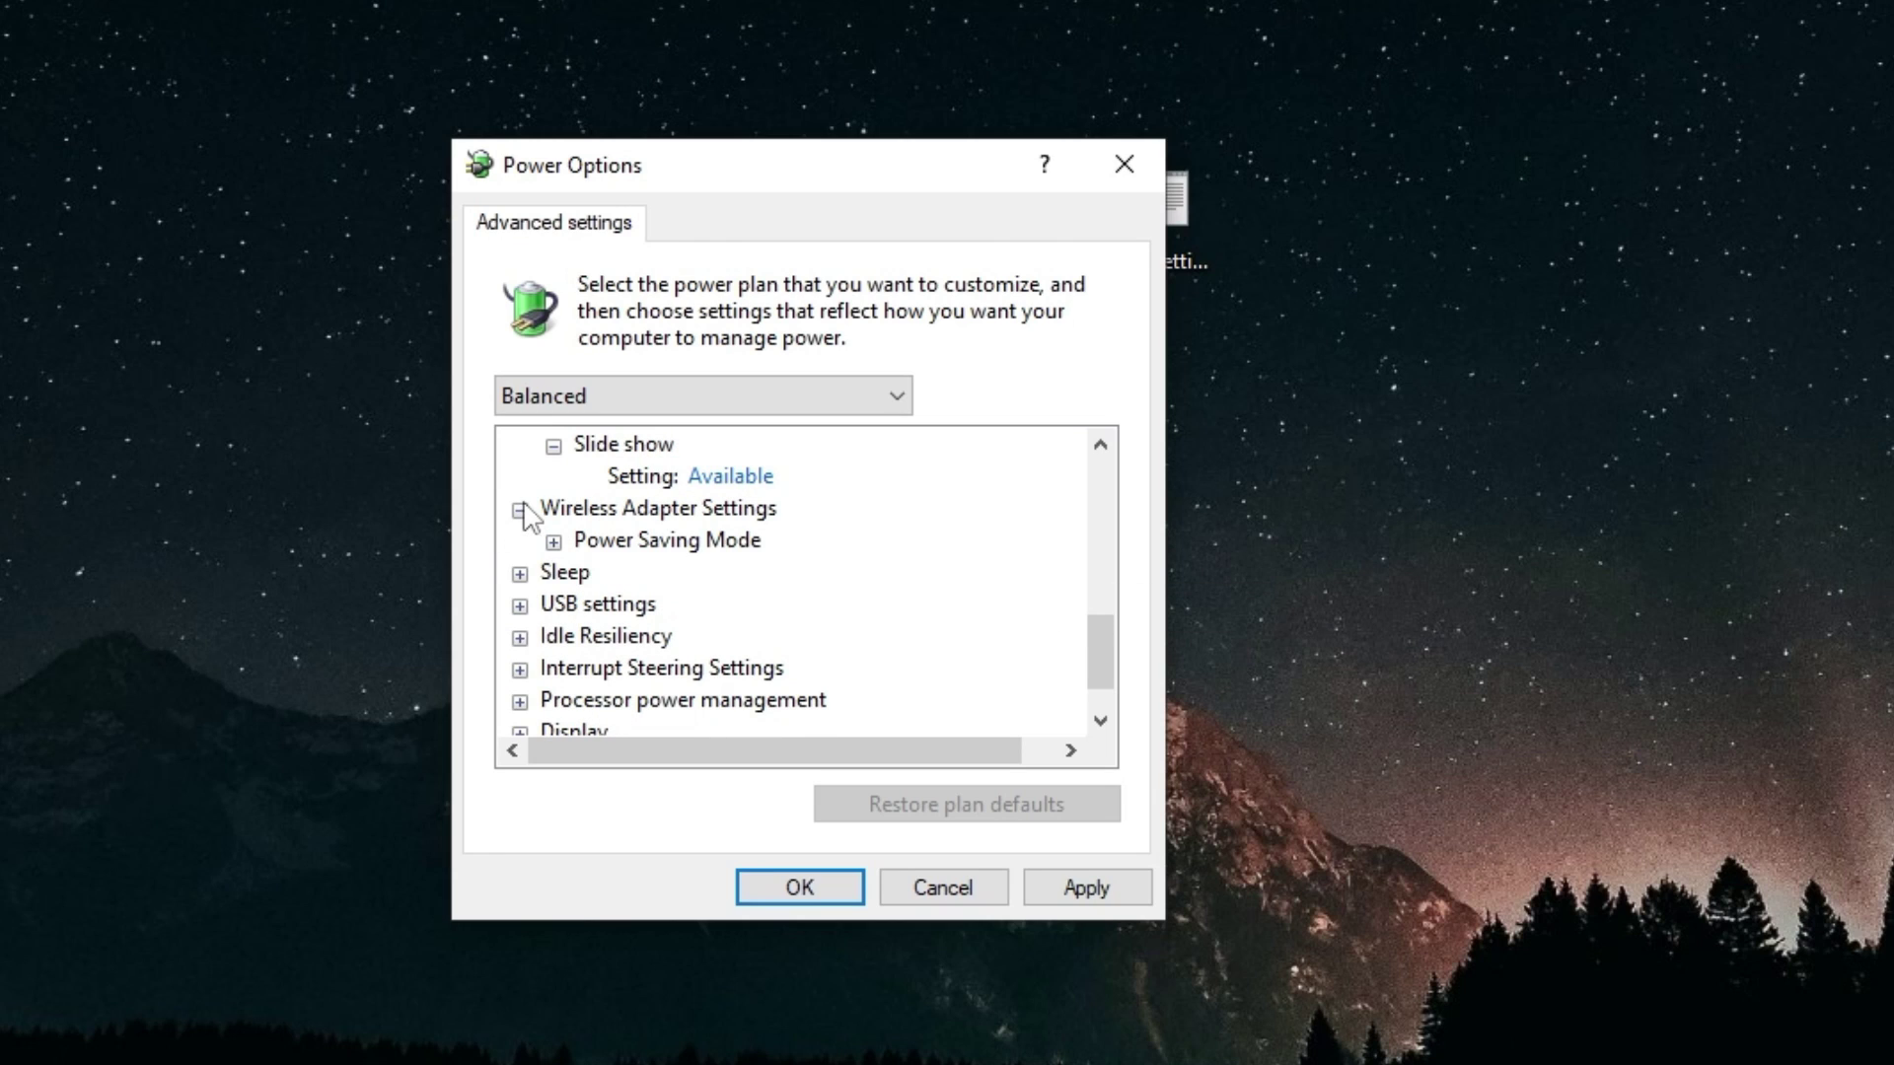
pyautogui.click(553, 541)
pyautogui.click(765, 574)
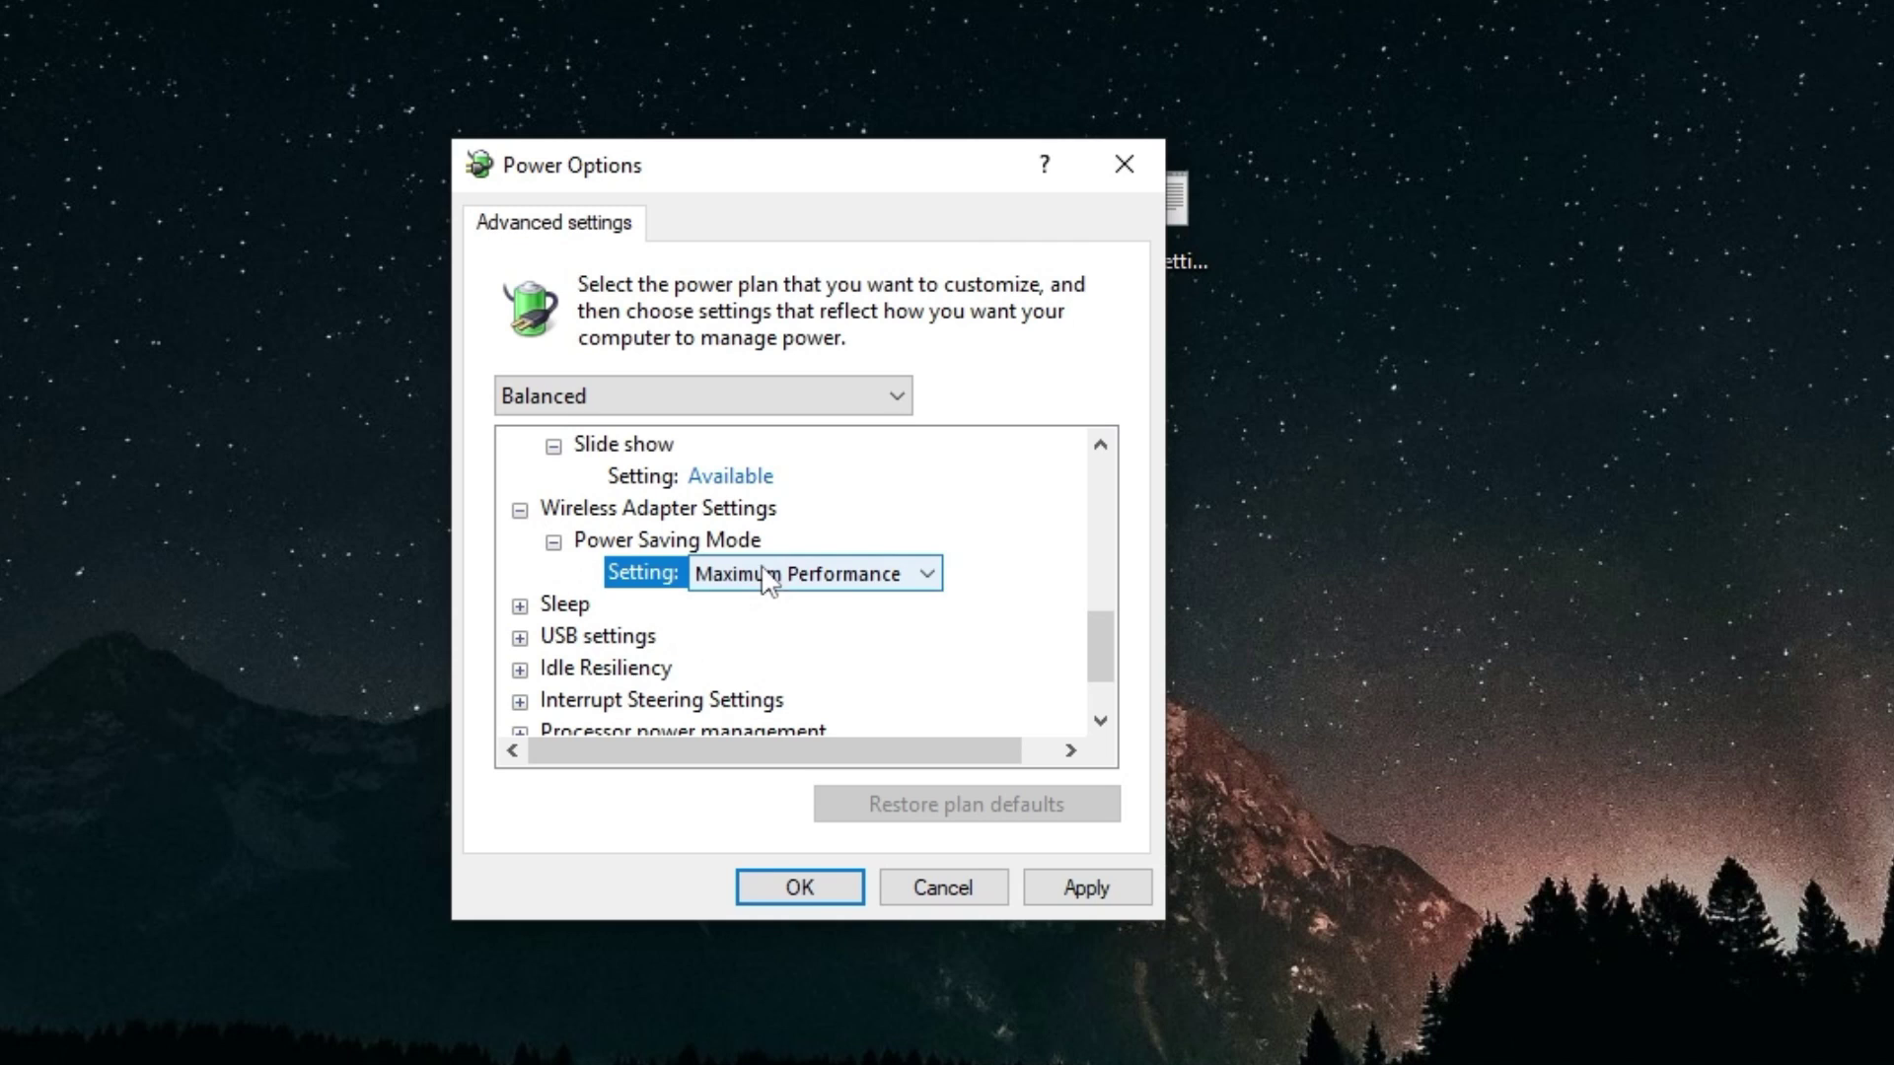
pyautogui.click(770, 574)
pyautogui.click(779, 606)
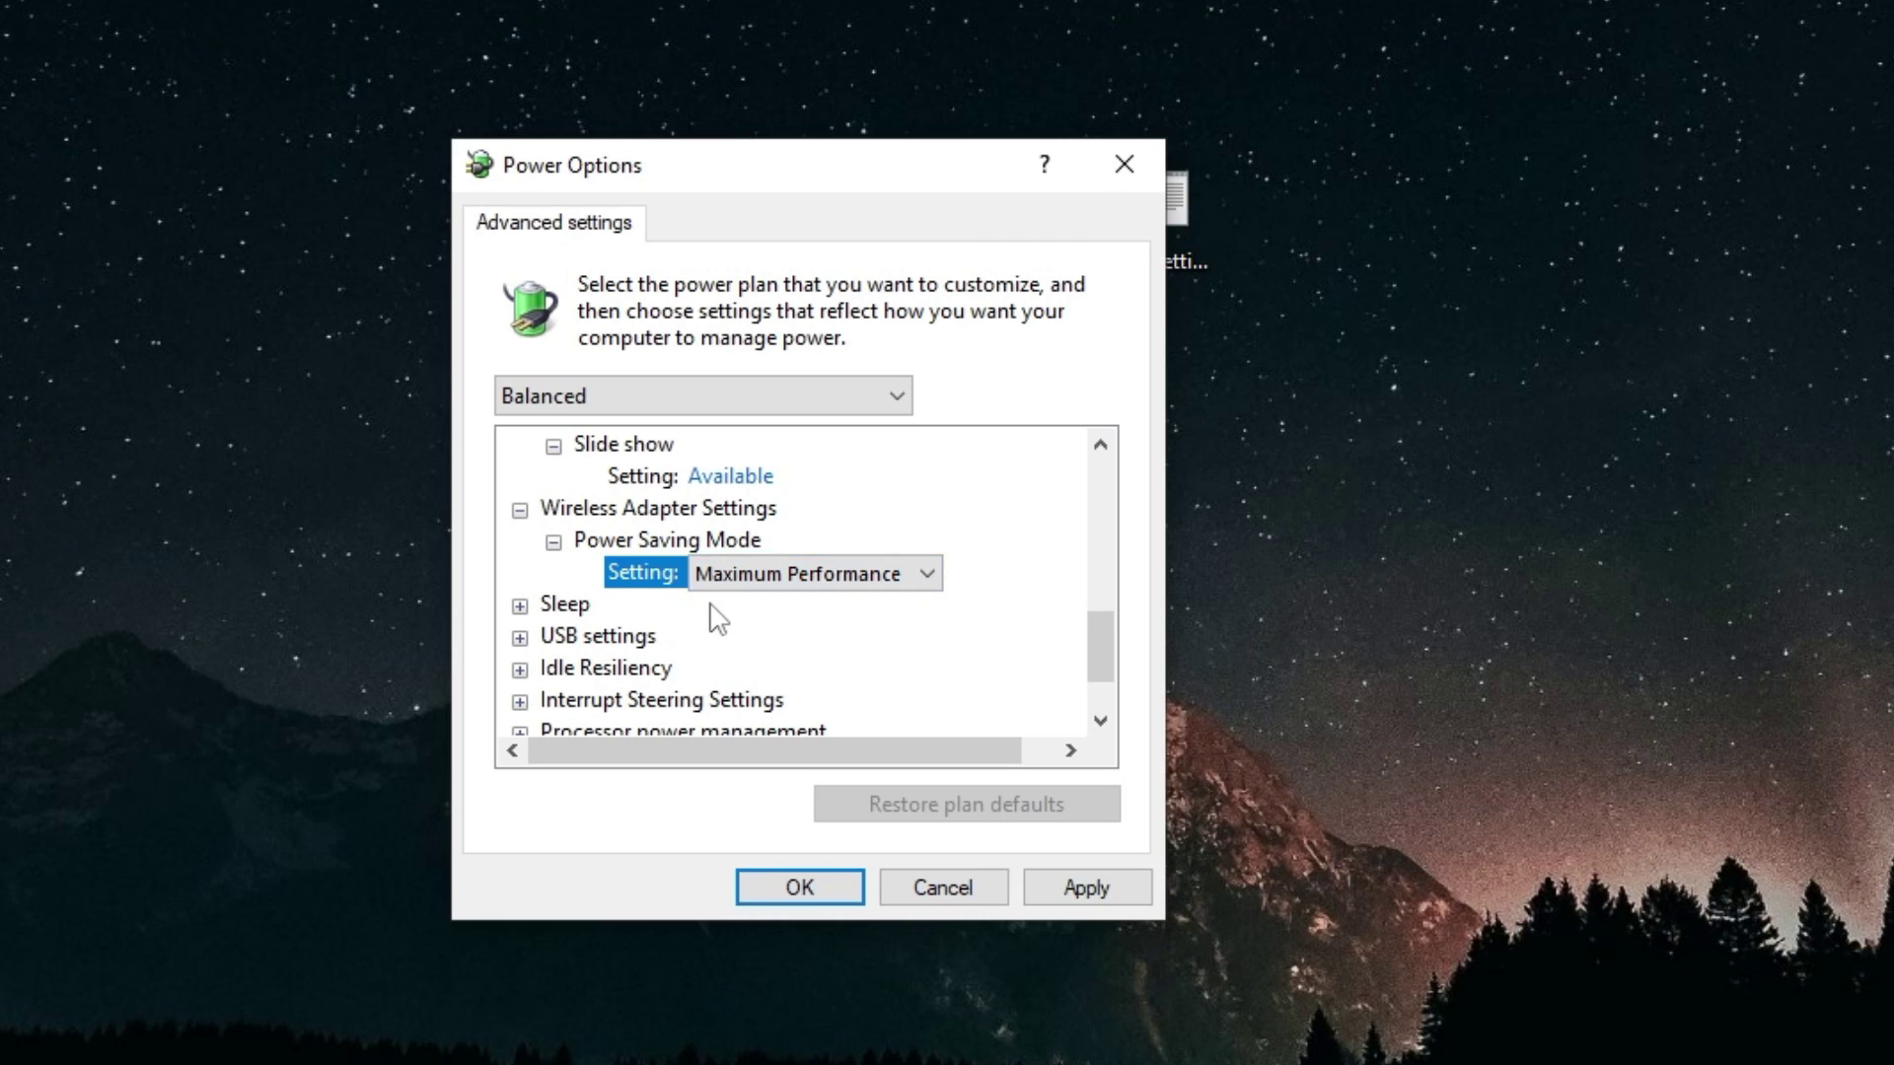
# Step: Under Sleep, set Legacy RTC mitigations and Allow wake timers to Disable
pyautogui.scroll(-1, 720, 618)
pyautogui.click(520, 510)
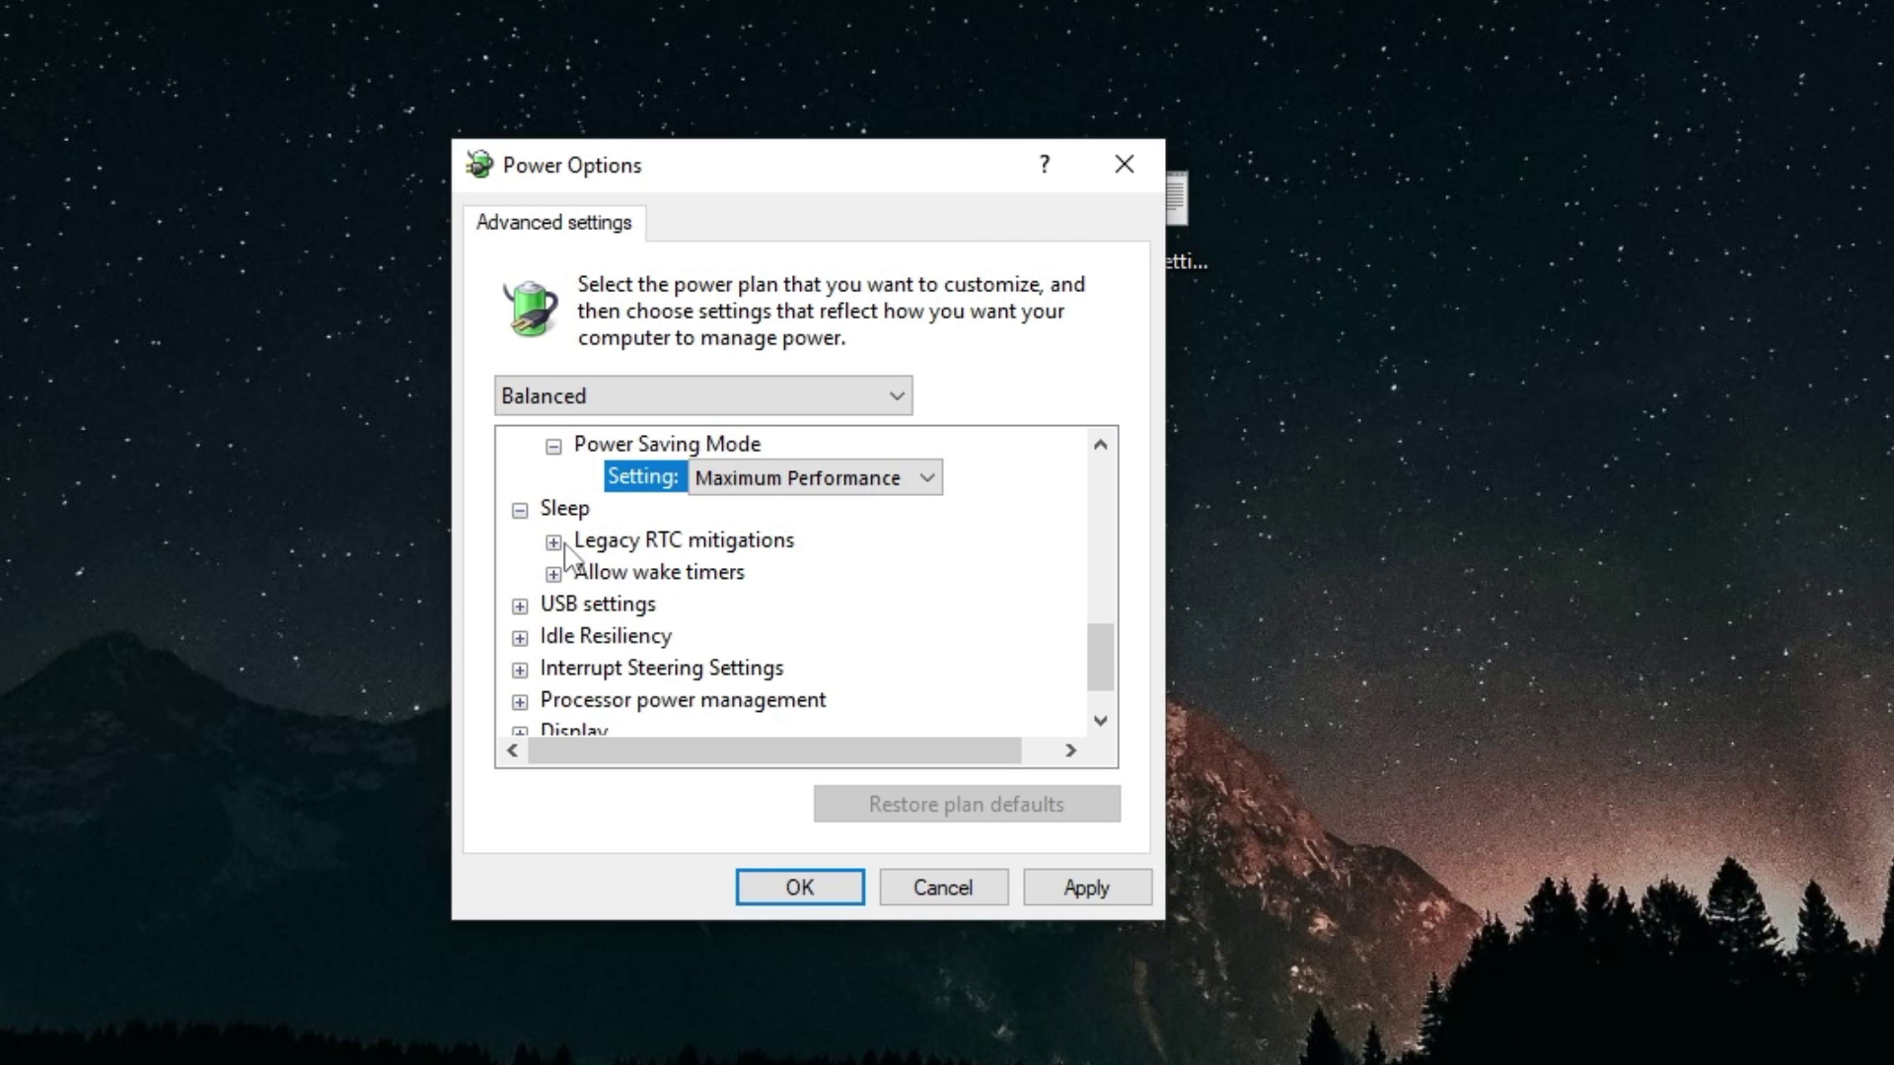
pyautogui.click(553, 541)
pyautogui.click(762, 580)
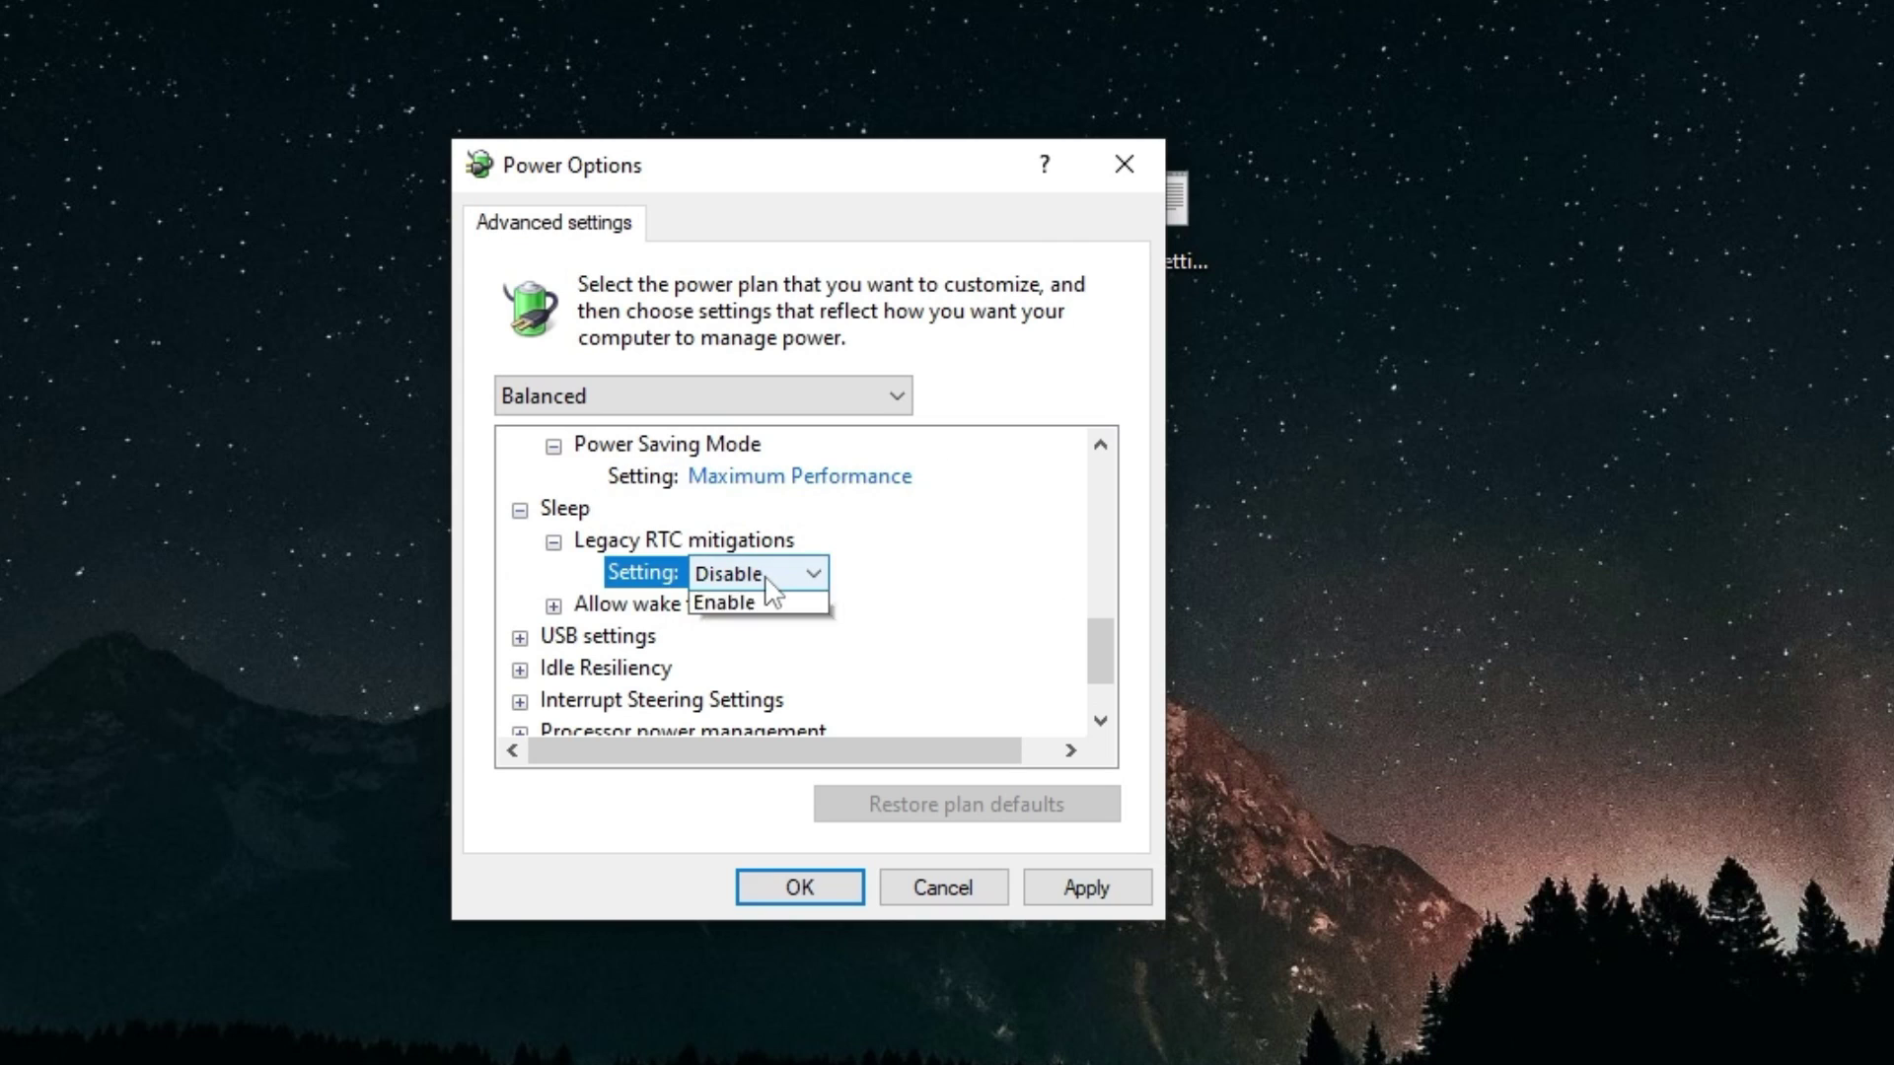
pyautogui.click(702, 604)
pyautogui.click(554, 605)
pyautogui.click(740, 637)
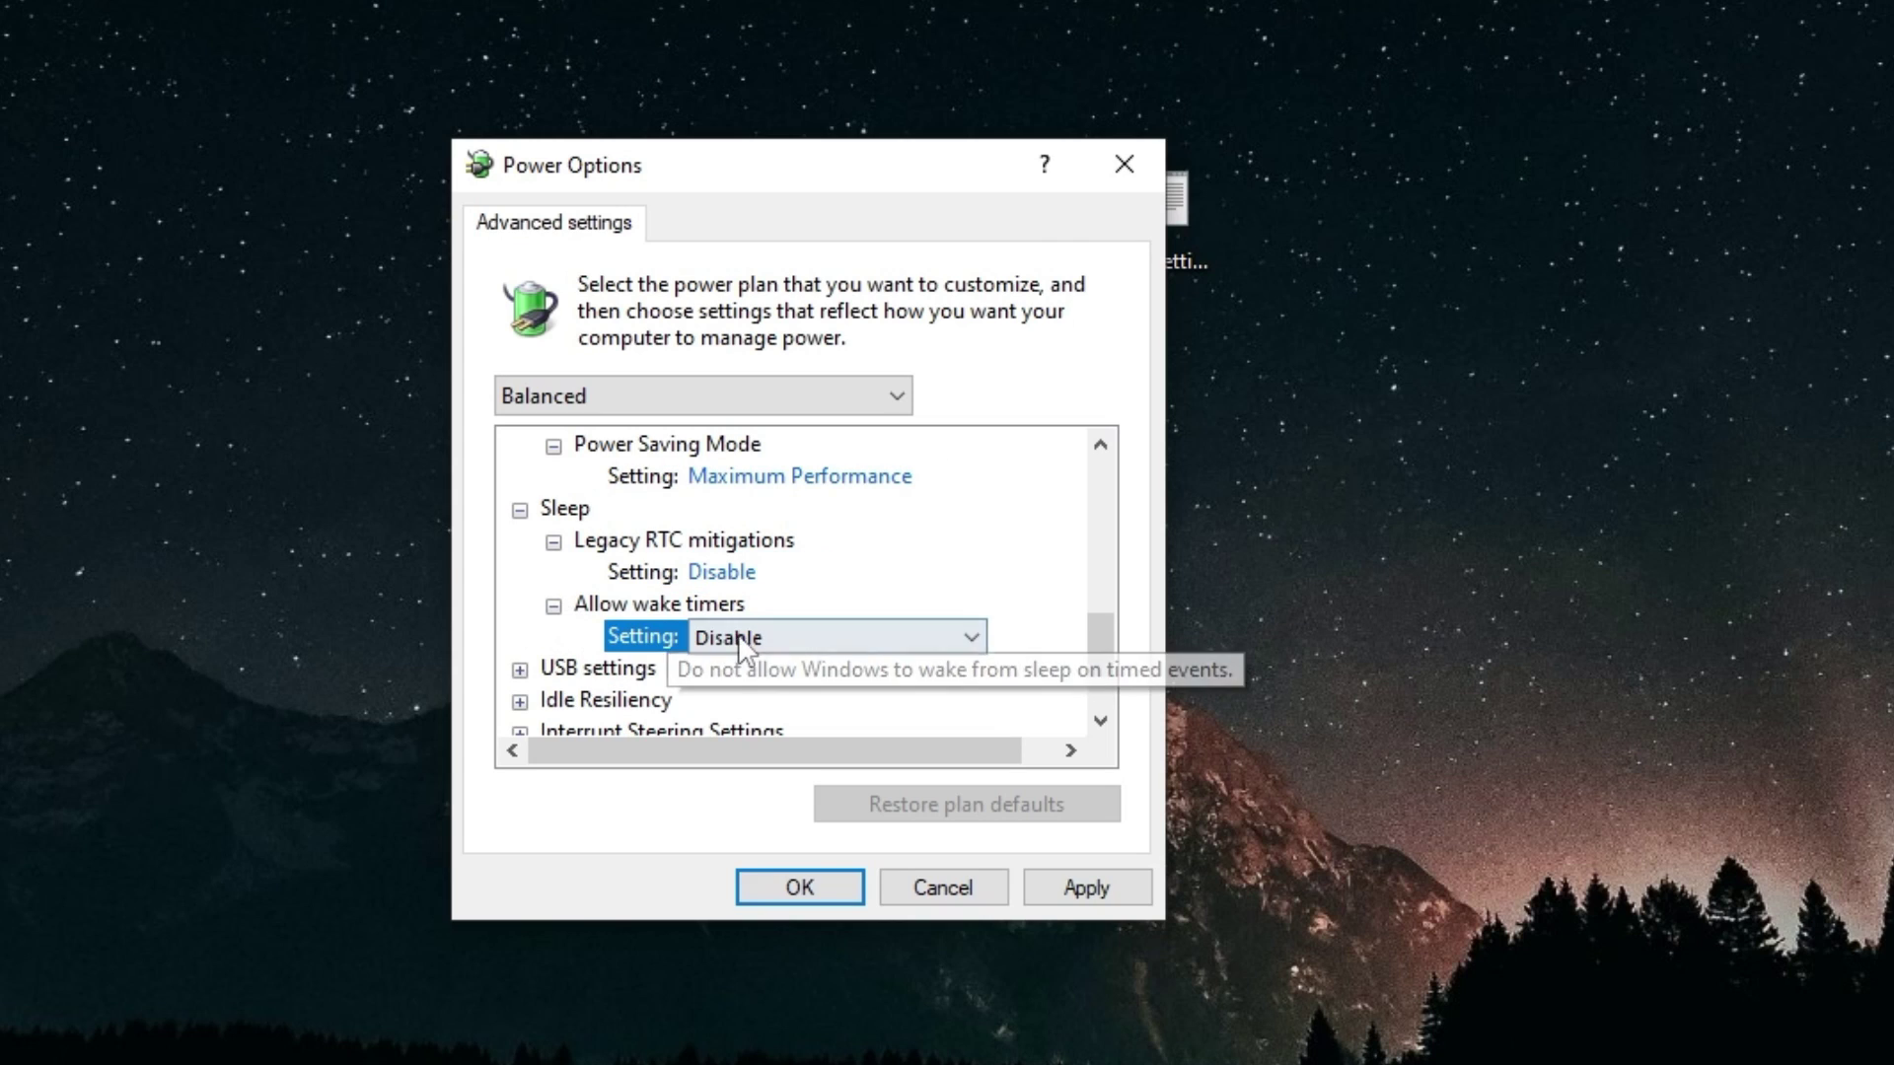
pyautogui.click(740, 643)
pyautogui.click(745, 663)
# Step: Set the USB Hub Selective Suspend Timeout to 0
pyautogui.scroll(-1, 533, 631)
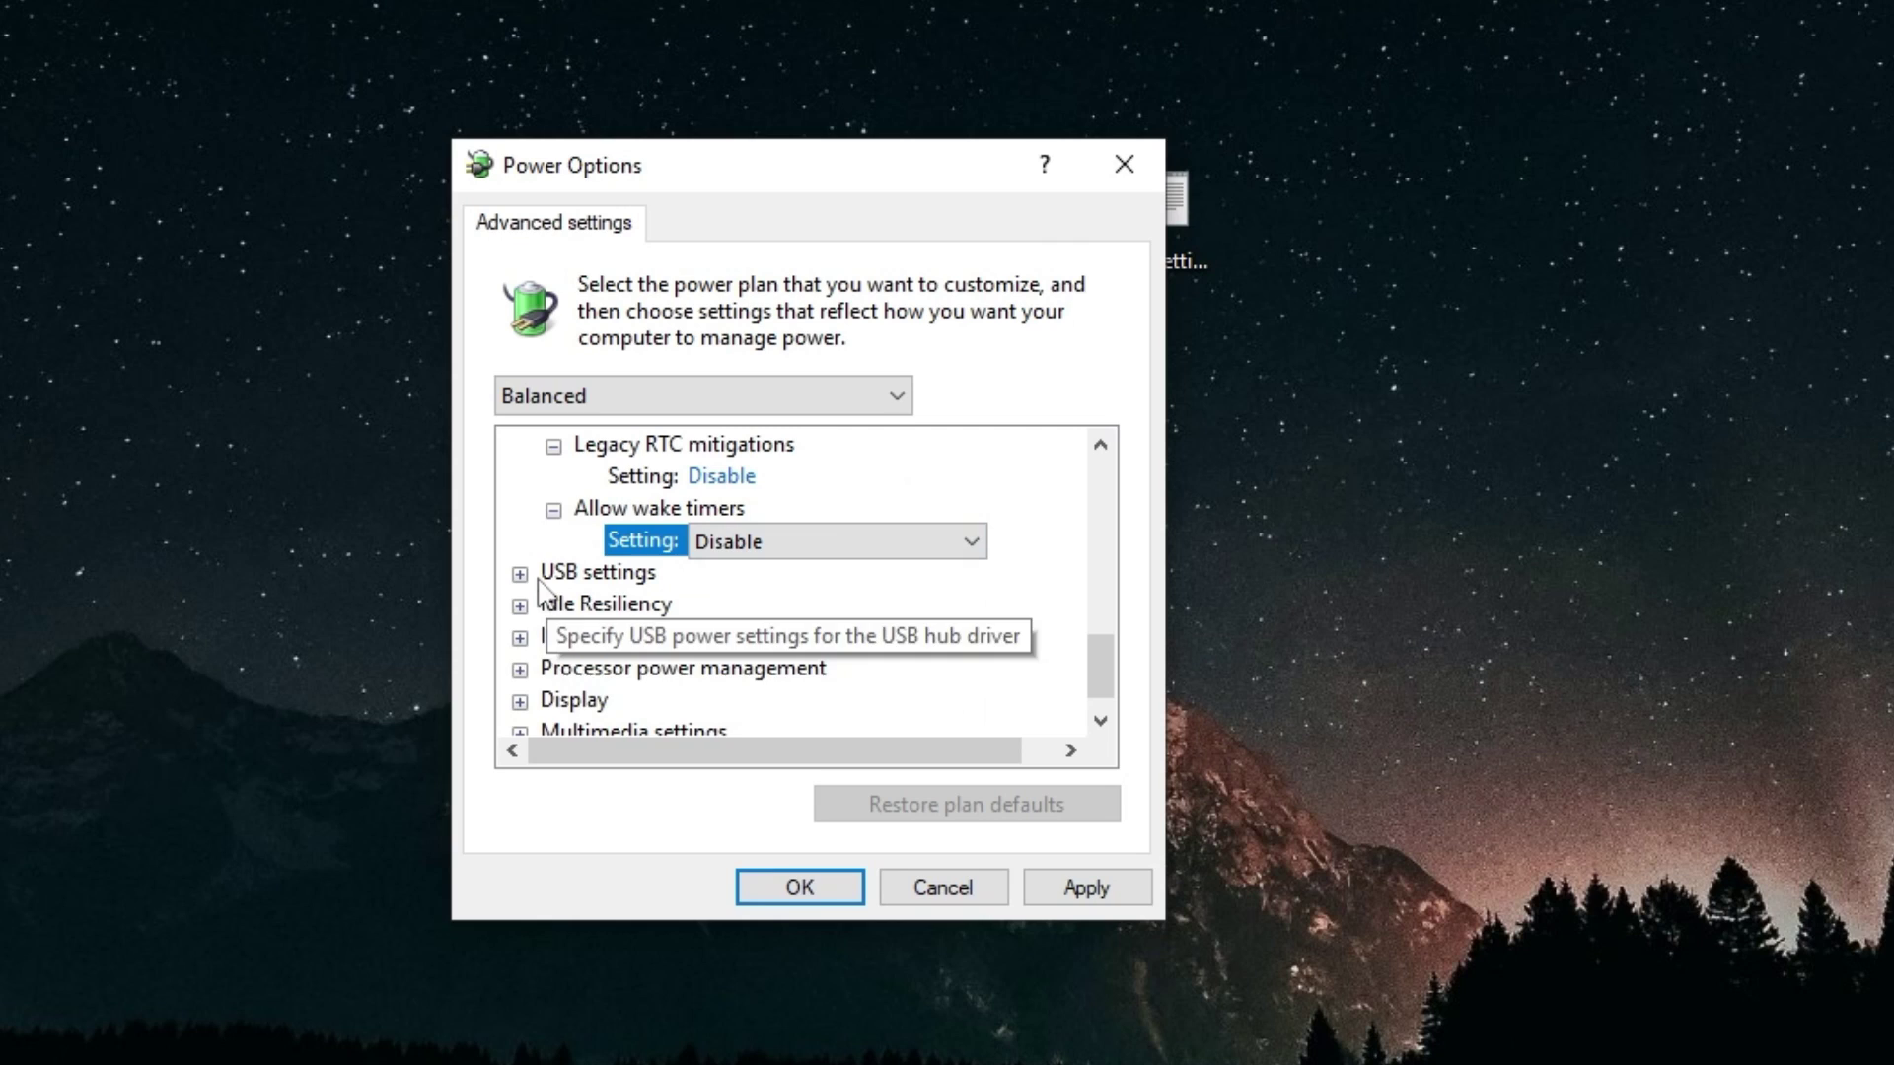
pyautogui.click(520, 573)
pyautogui.click(553, 605)
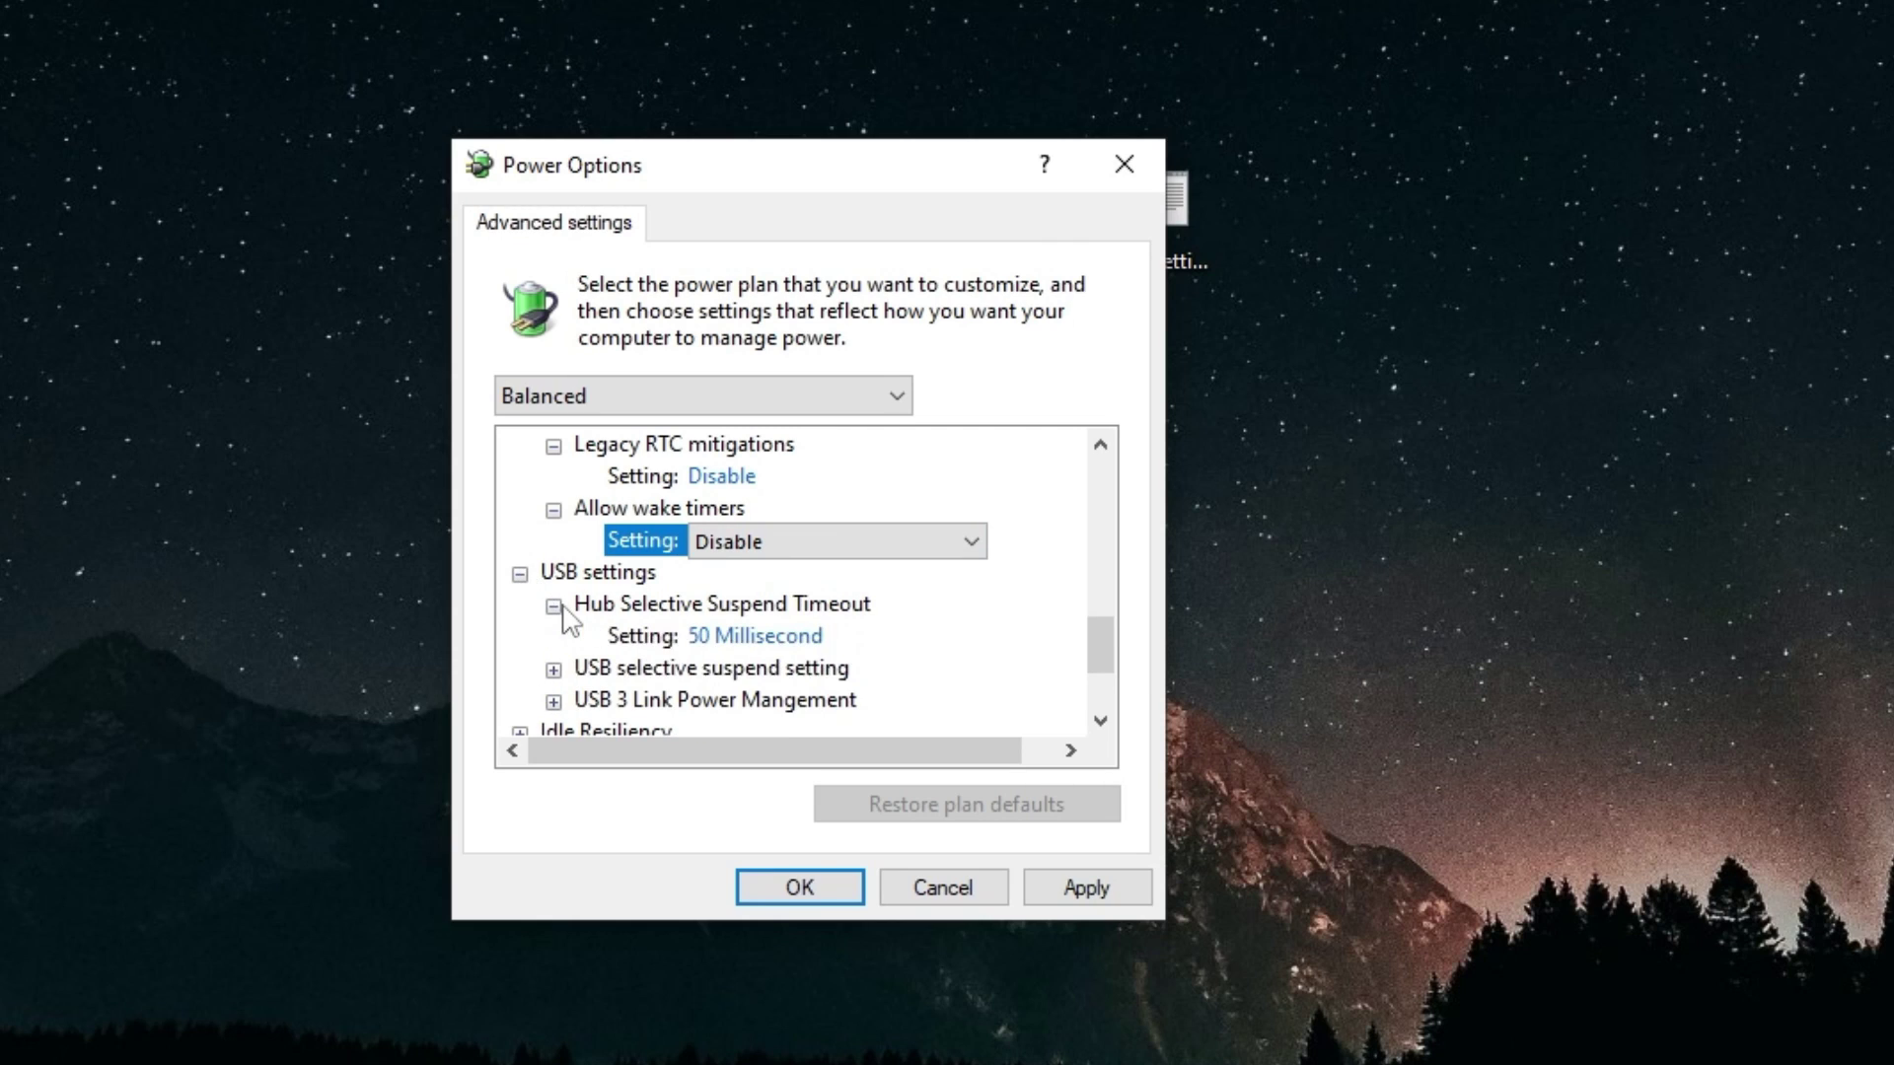
pyautogui.click(756, 638)
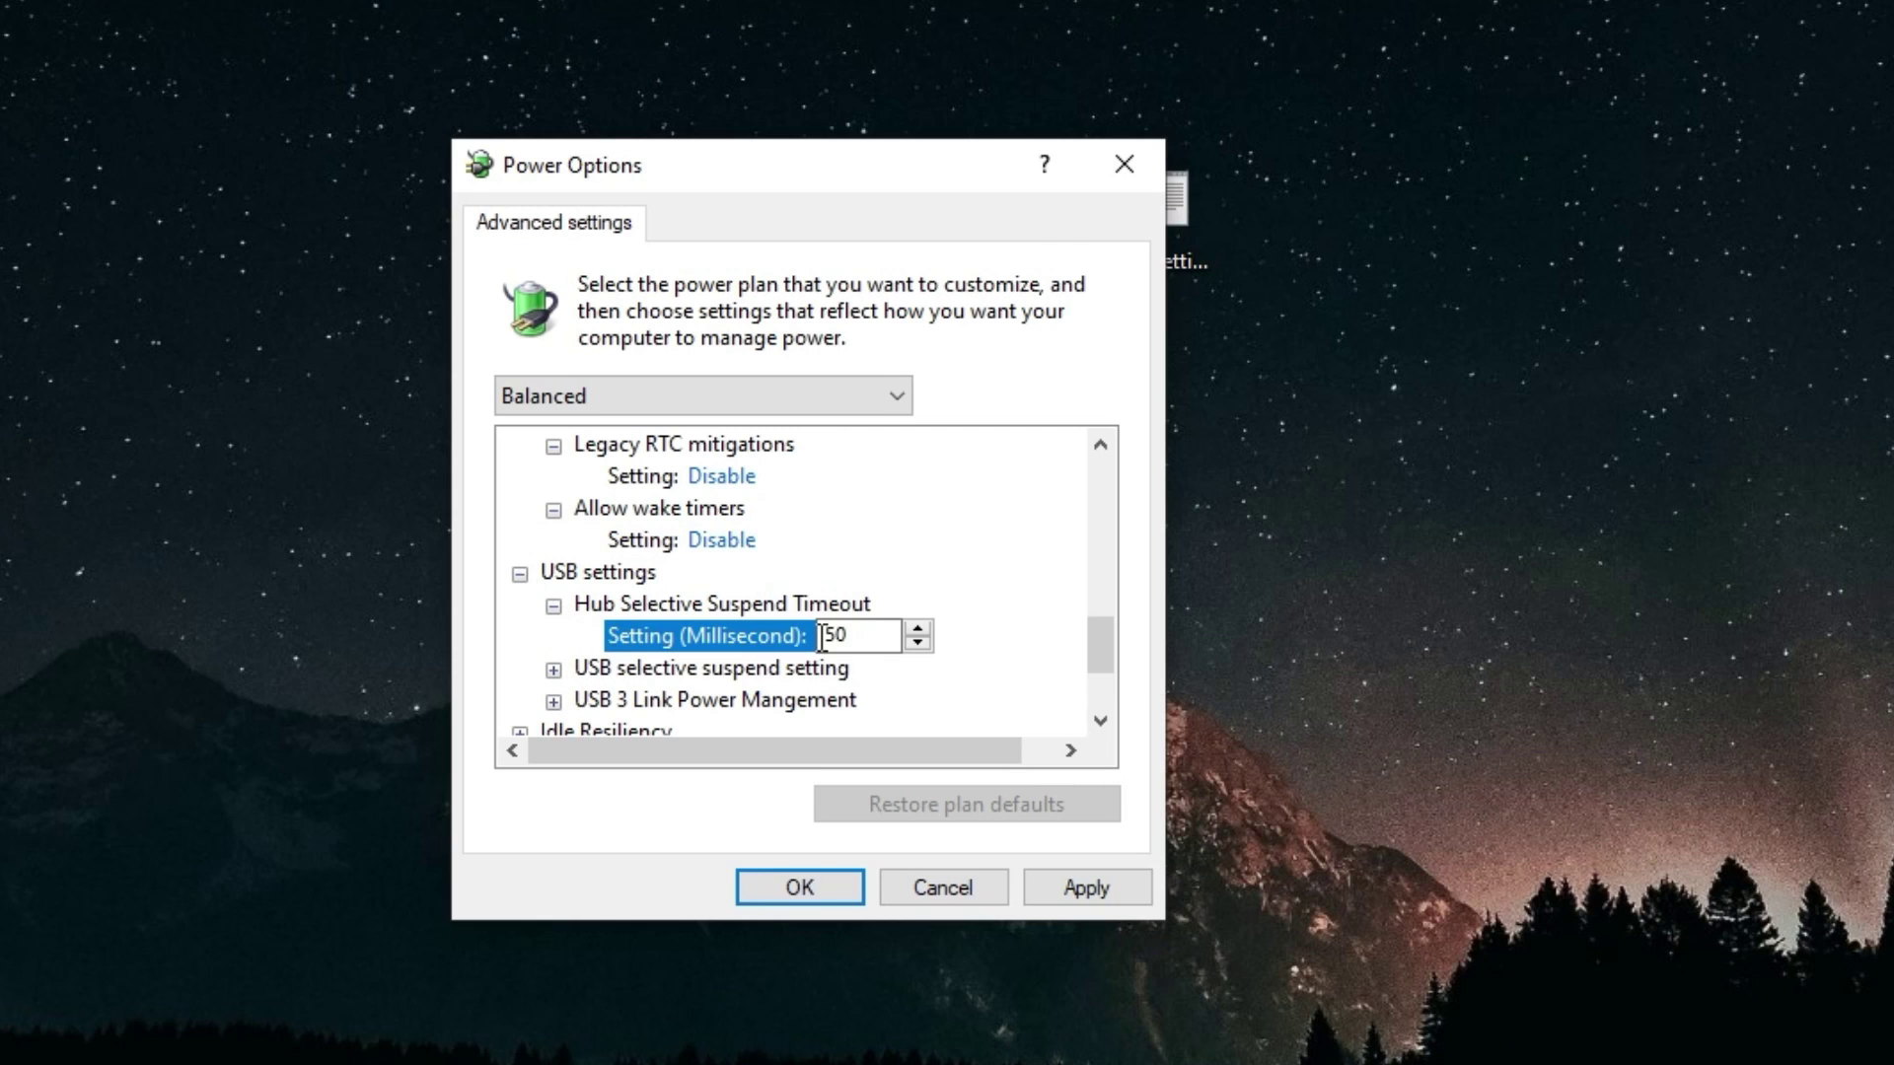
pyautogui.write('0')
# Step: Set USB selective suspend to Disabled and USB 3 Link Power Management to Off
pyautogui.click(555, 671)
pyautogui.scroll(-1, 612, 651)
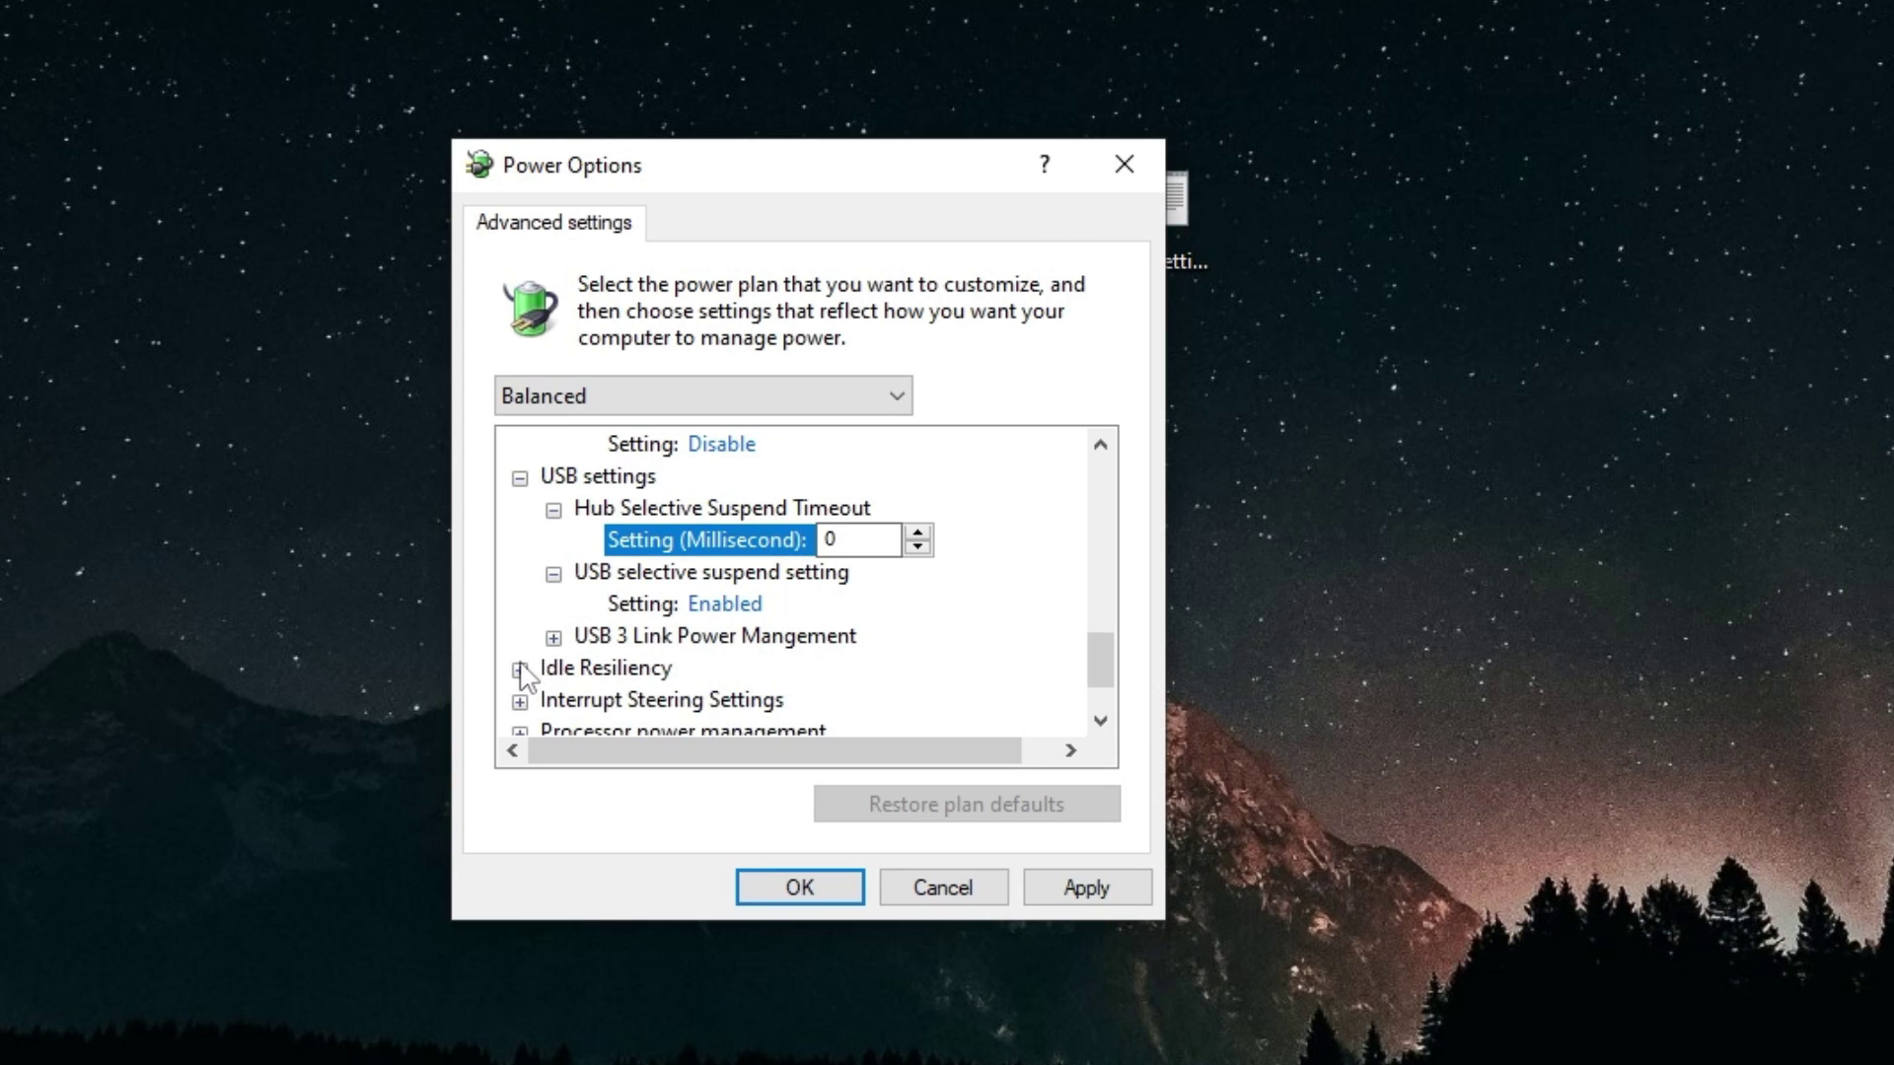
pyautogui.click(748, 604)
pyautogui.click(752, 612)
pyautogui.click(745, 638)
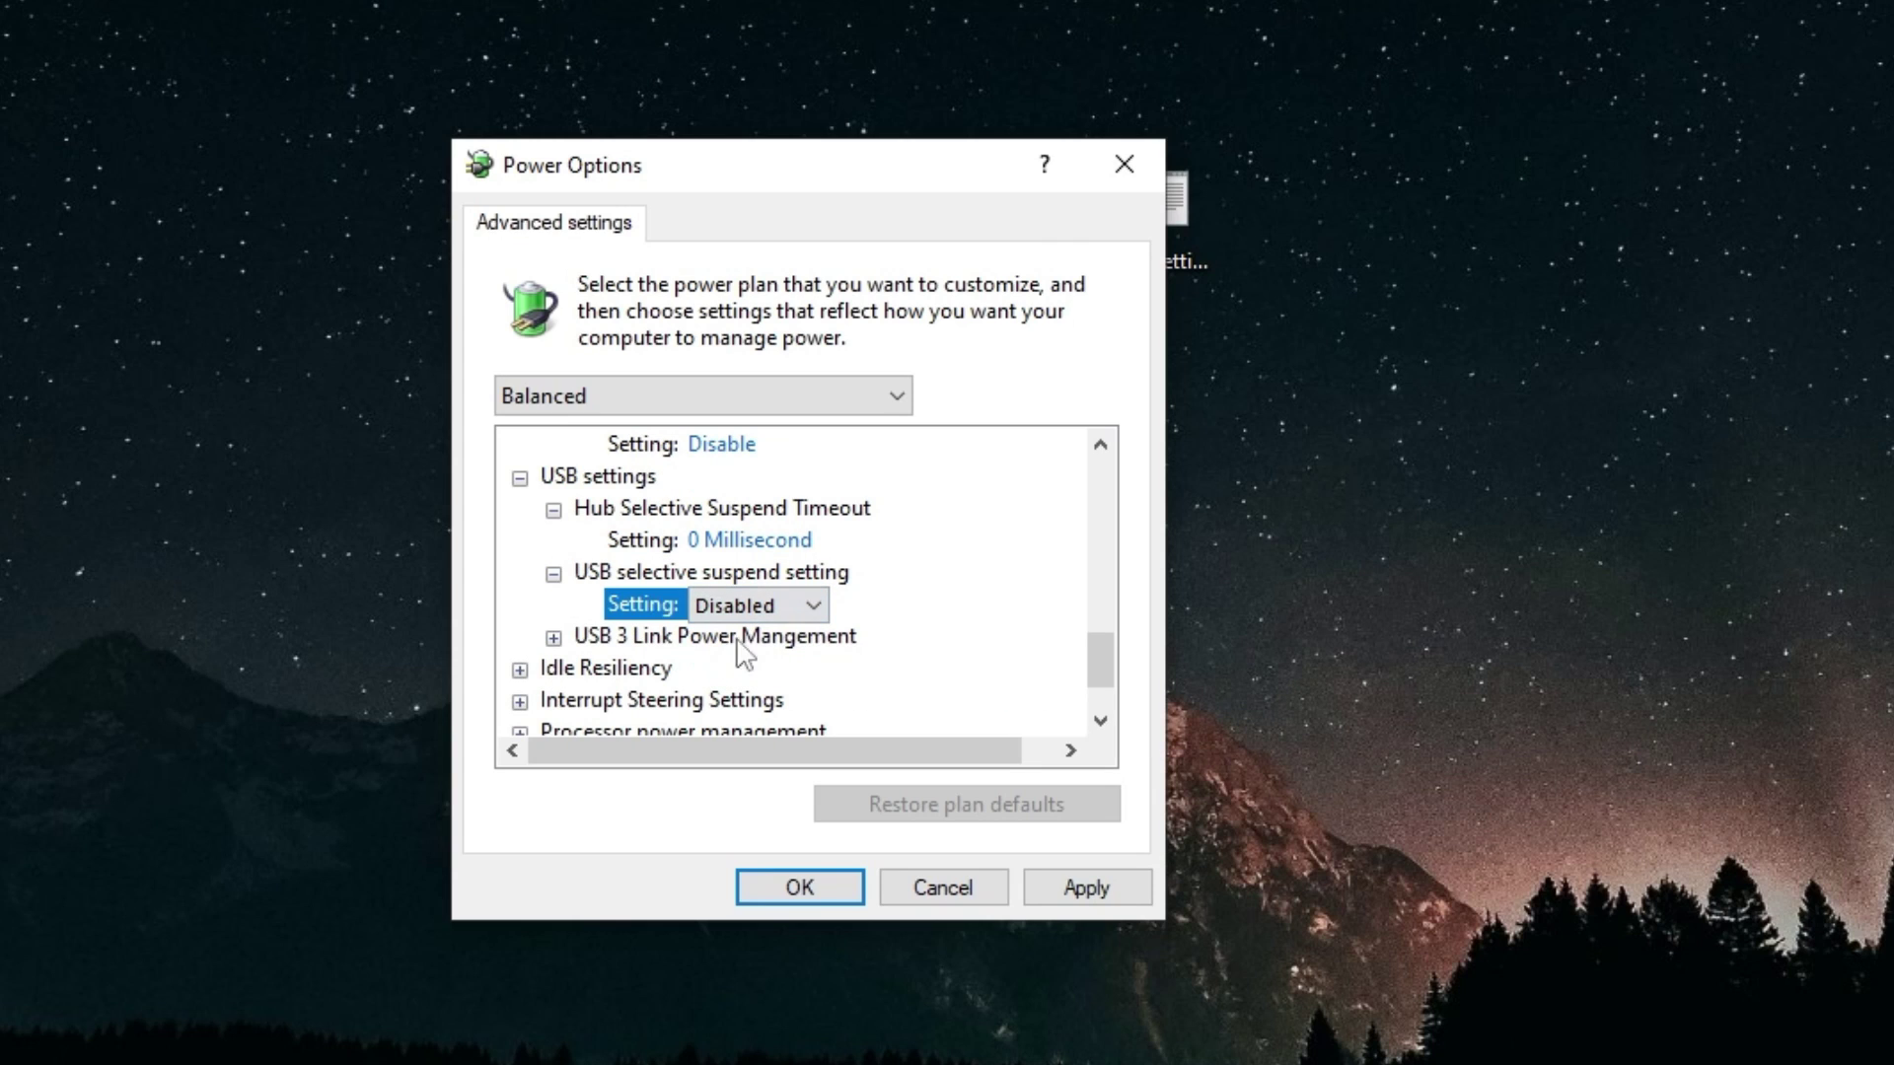
pyautogui.click(554, 639)
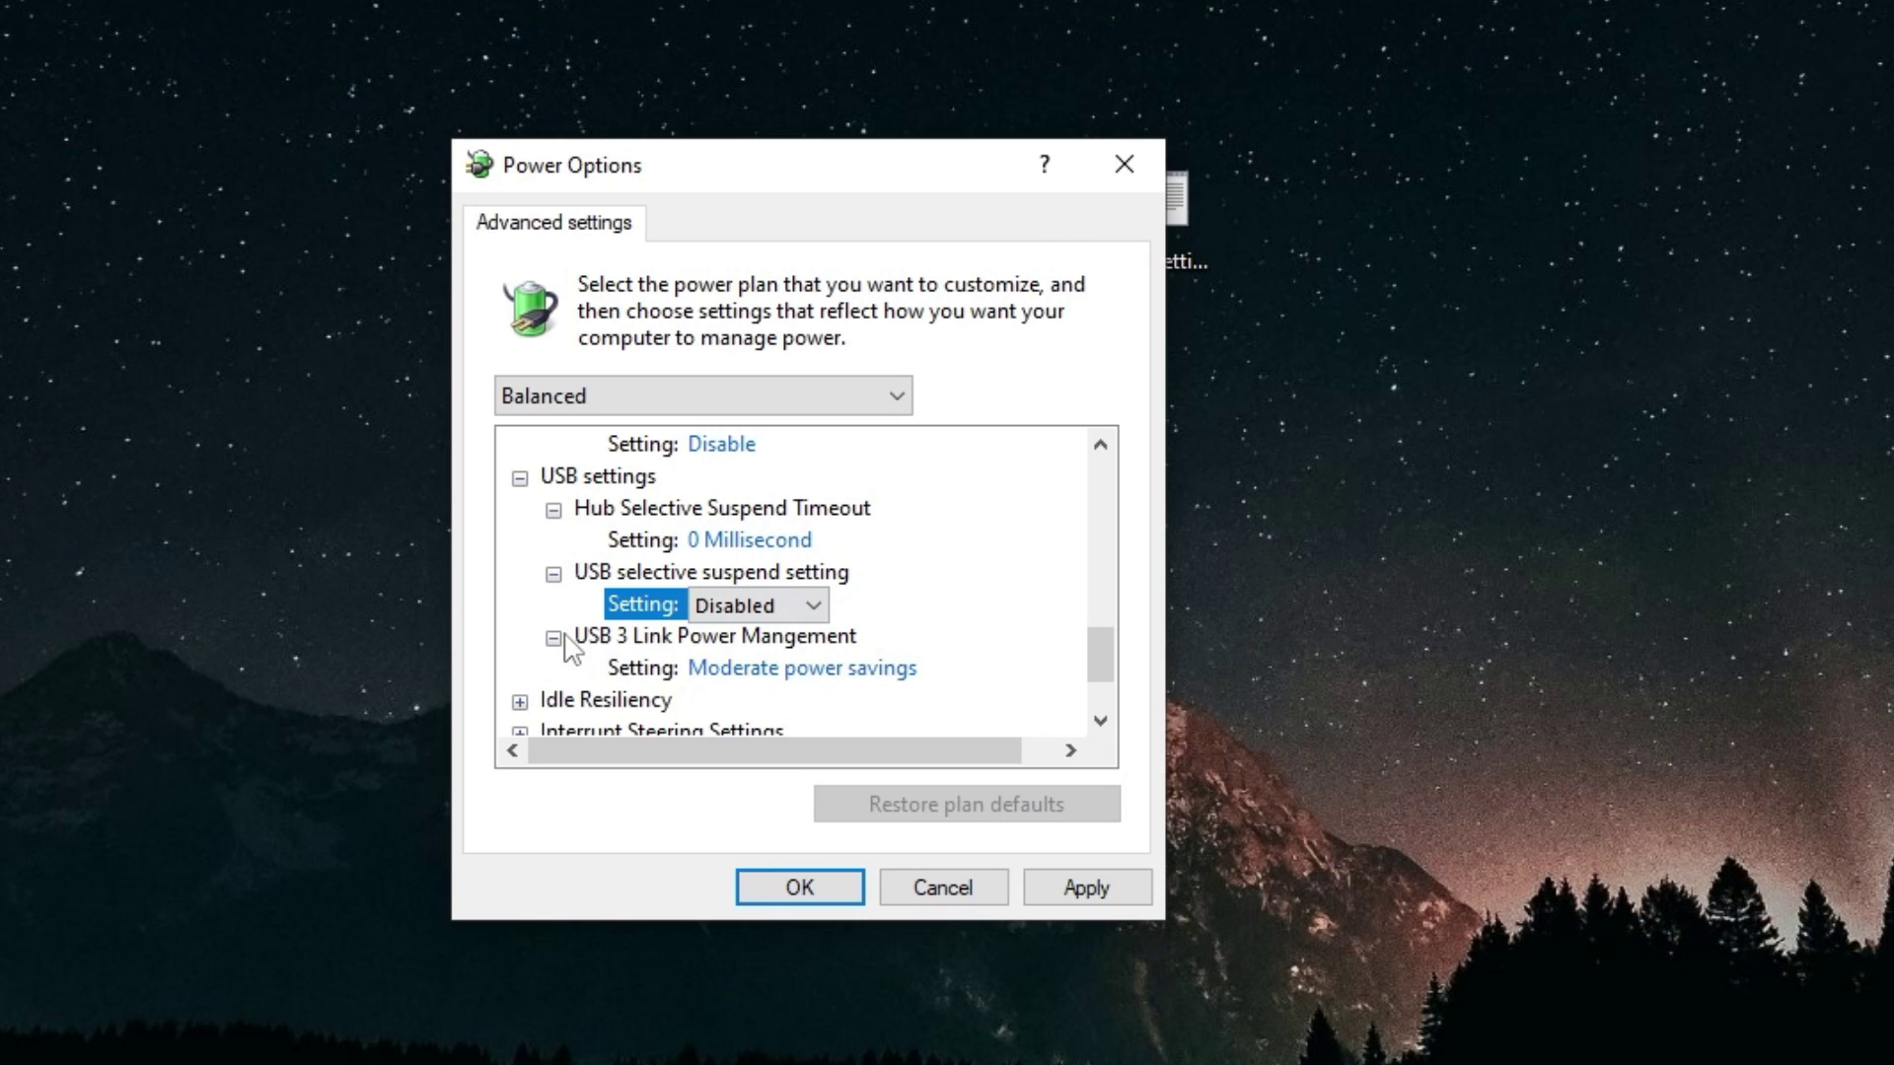
pyautogui.click(779, 669)
pyautogui.click(780, 669)
pyautogui.click(777, 699)
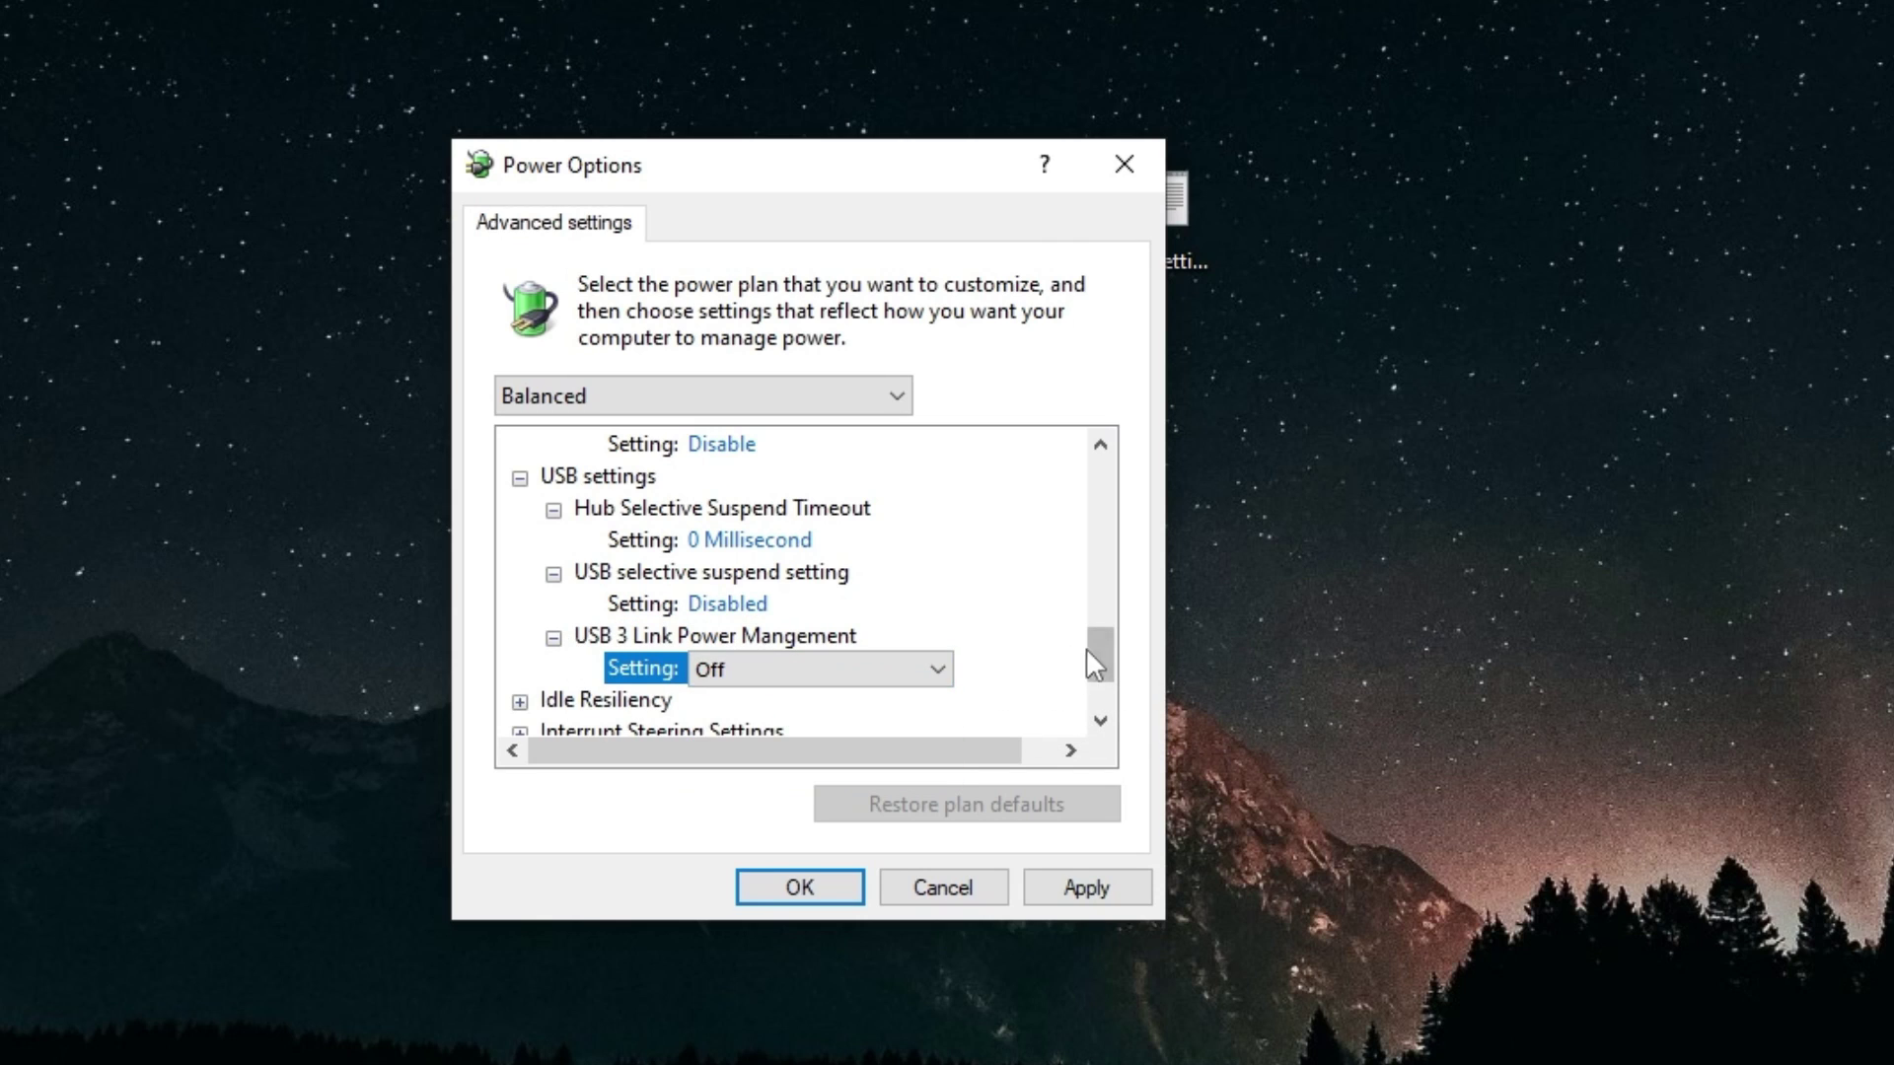
# Step: Keep IO coalescing timeout at 0 ms and set Deep Sleep to Deep Sleep Disabled
pyautogui.moveTo(1086, 648); pyautogui.dragTo(1095, 679)
pyautogui.click(520, 574)
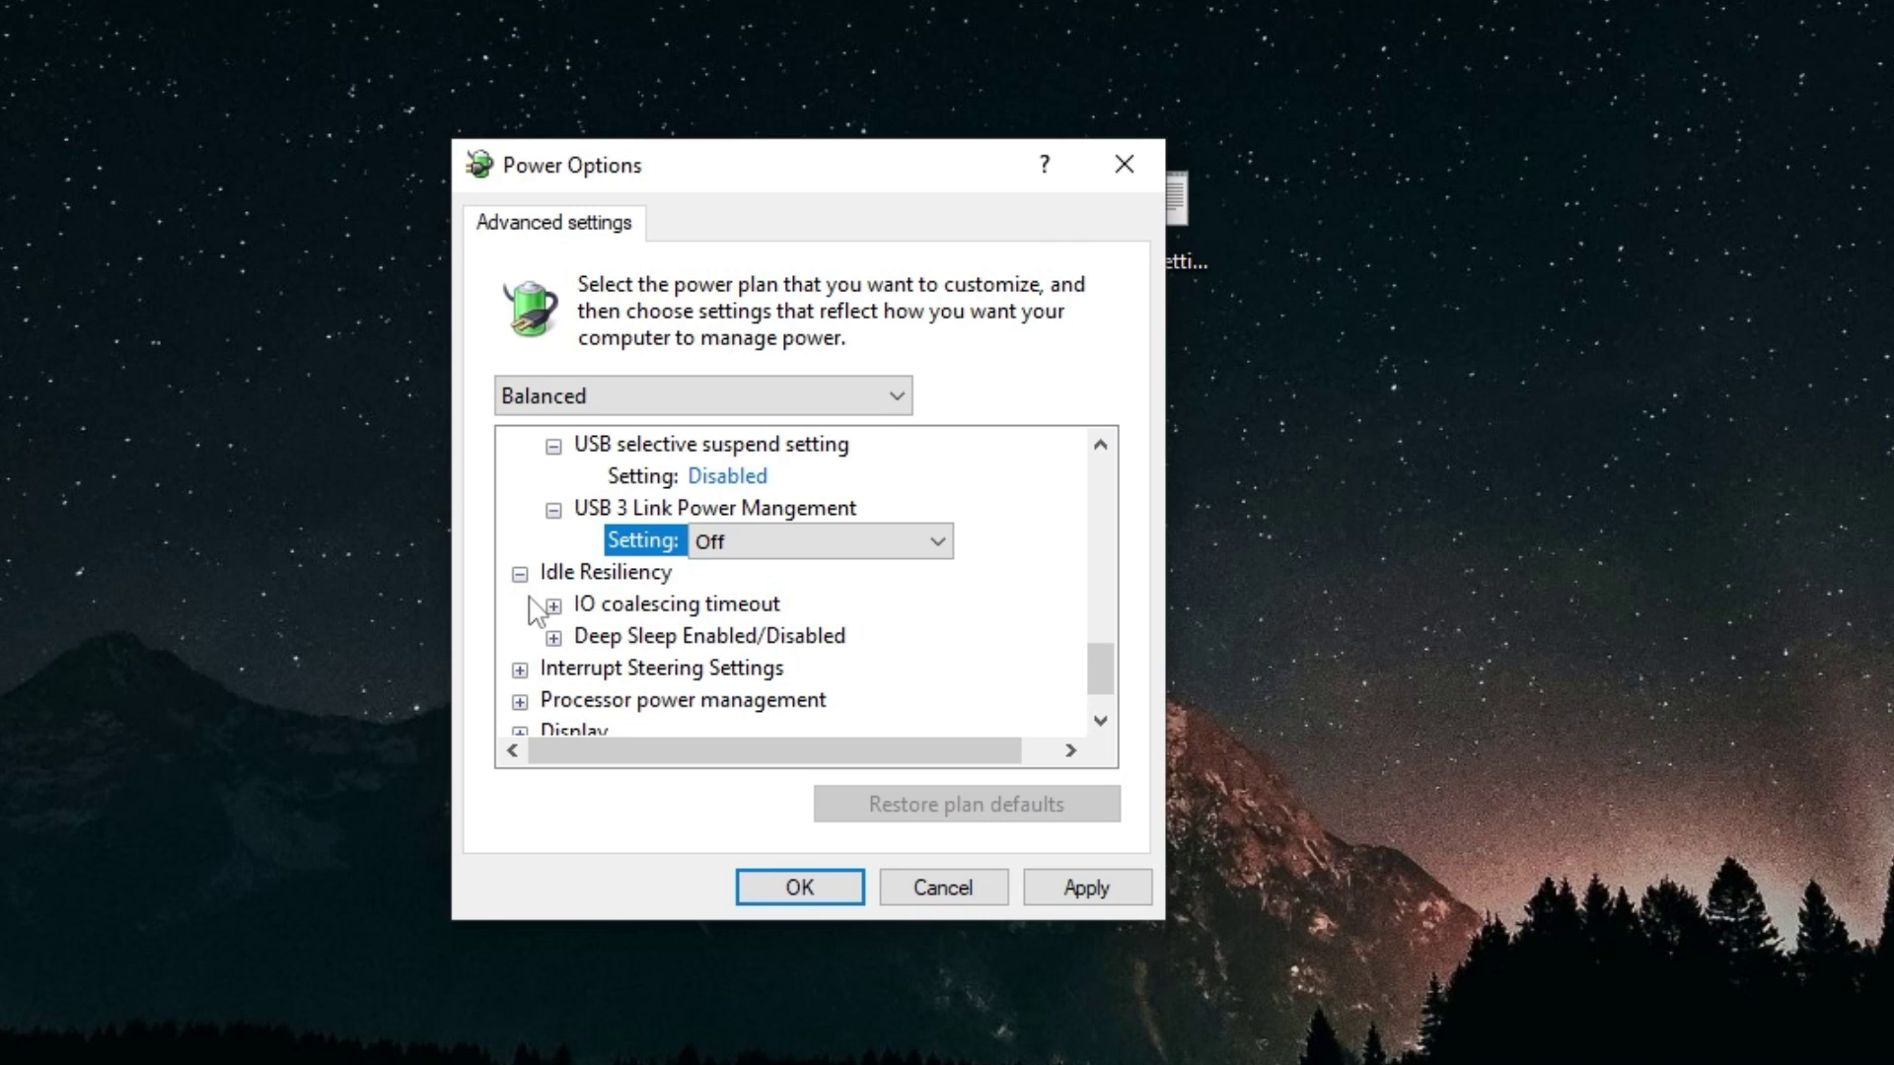
pyautogui.click(554, 608)
pyautogui.click(775, 638)
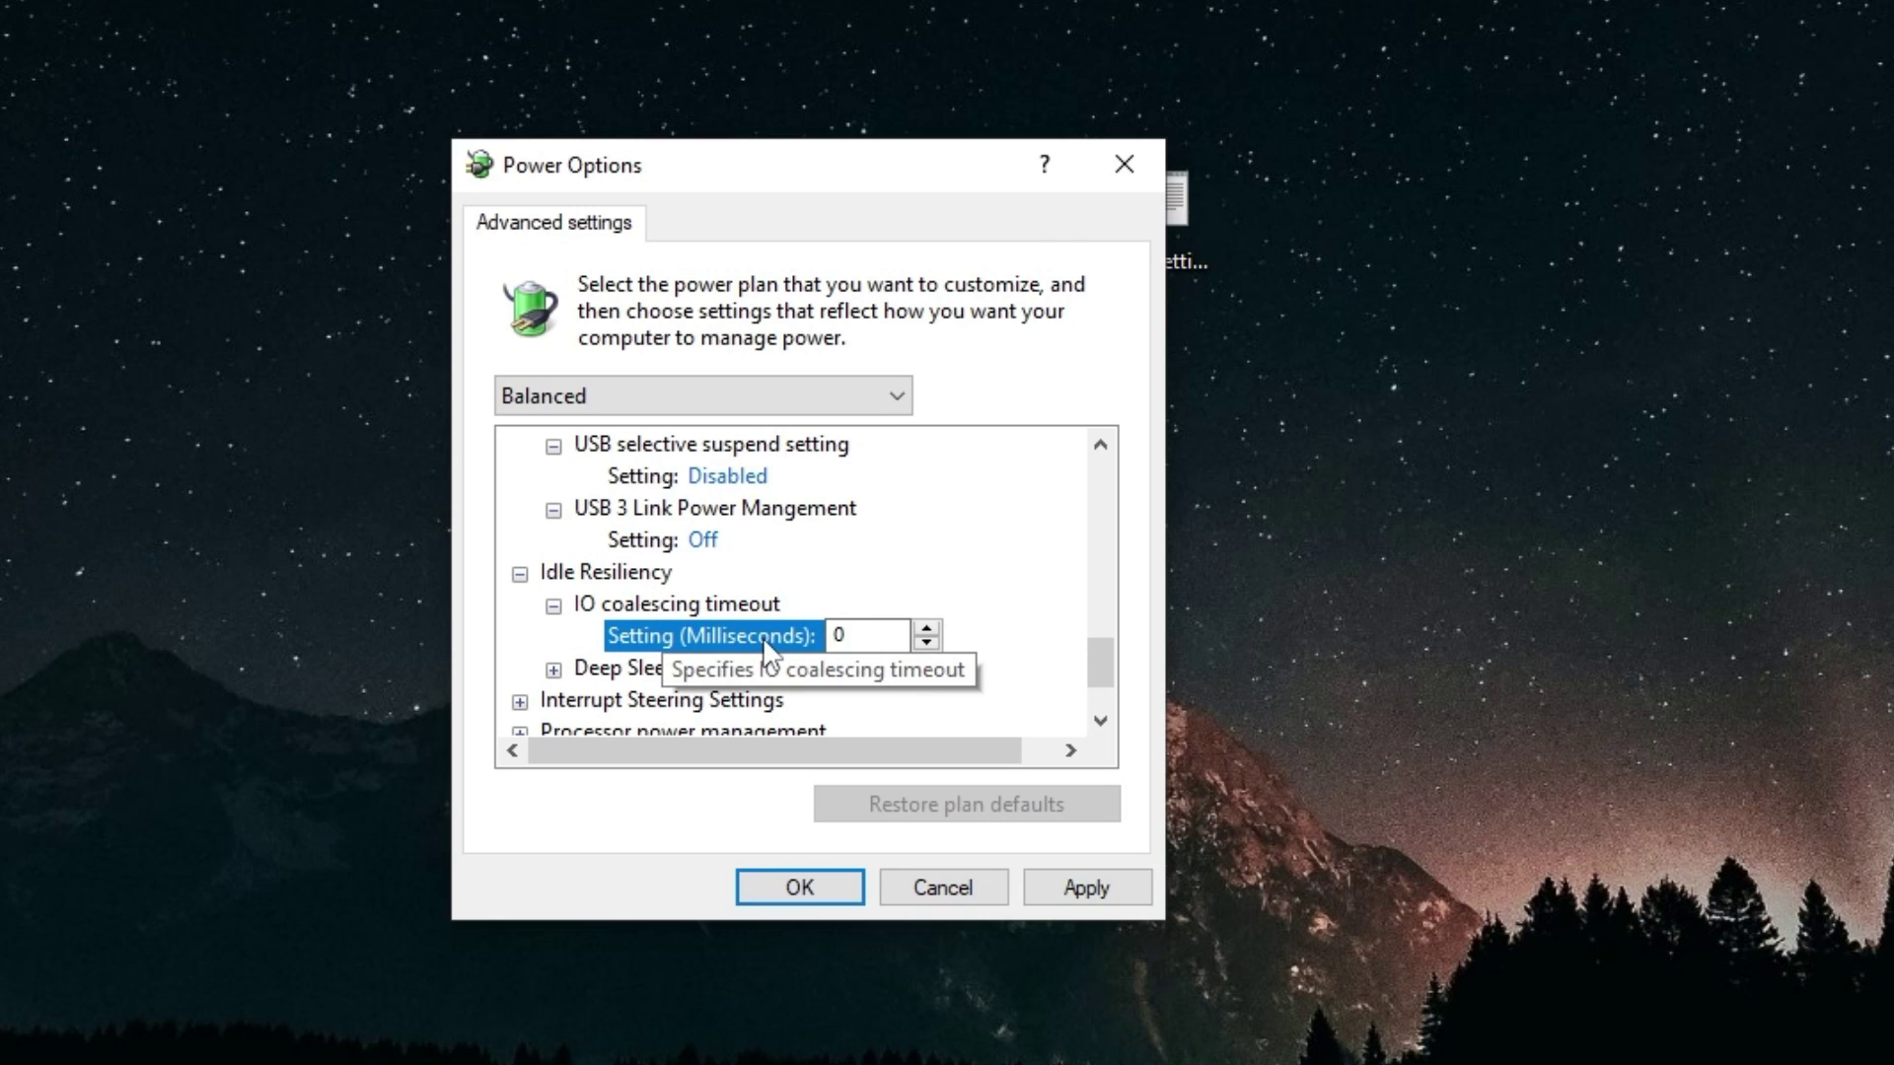
pyautogui.scroll(-1, 567, 646)
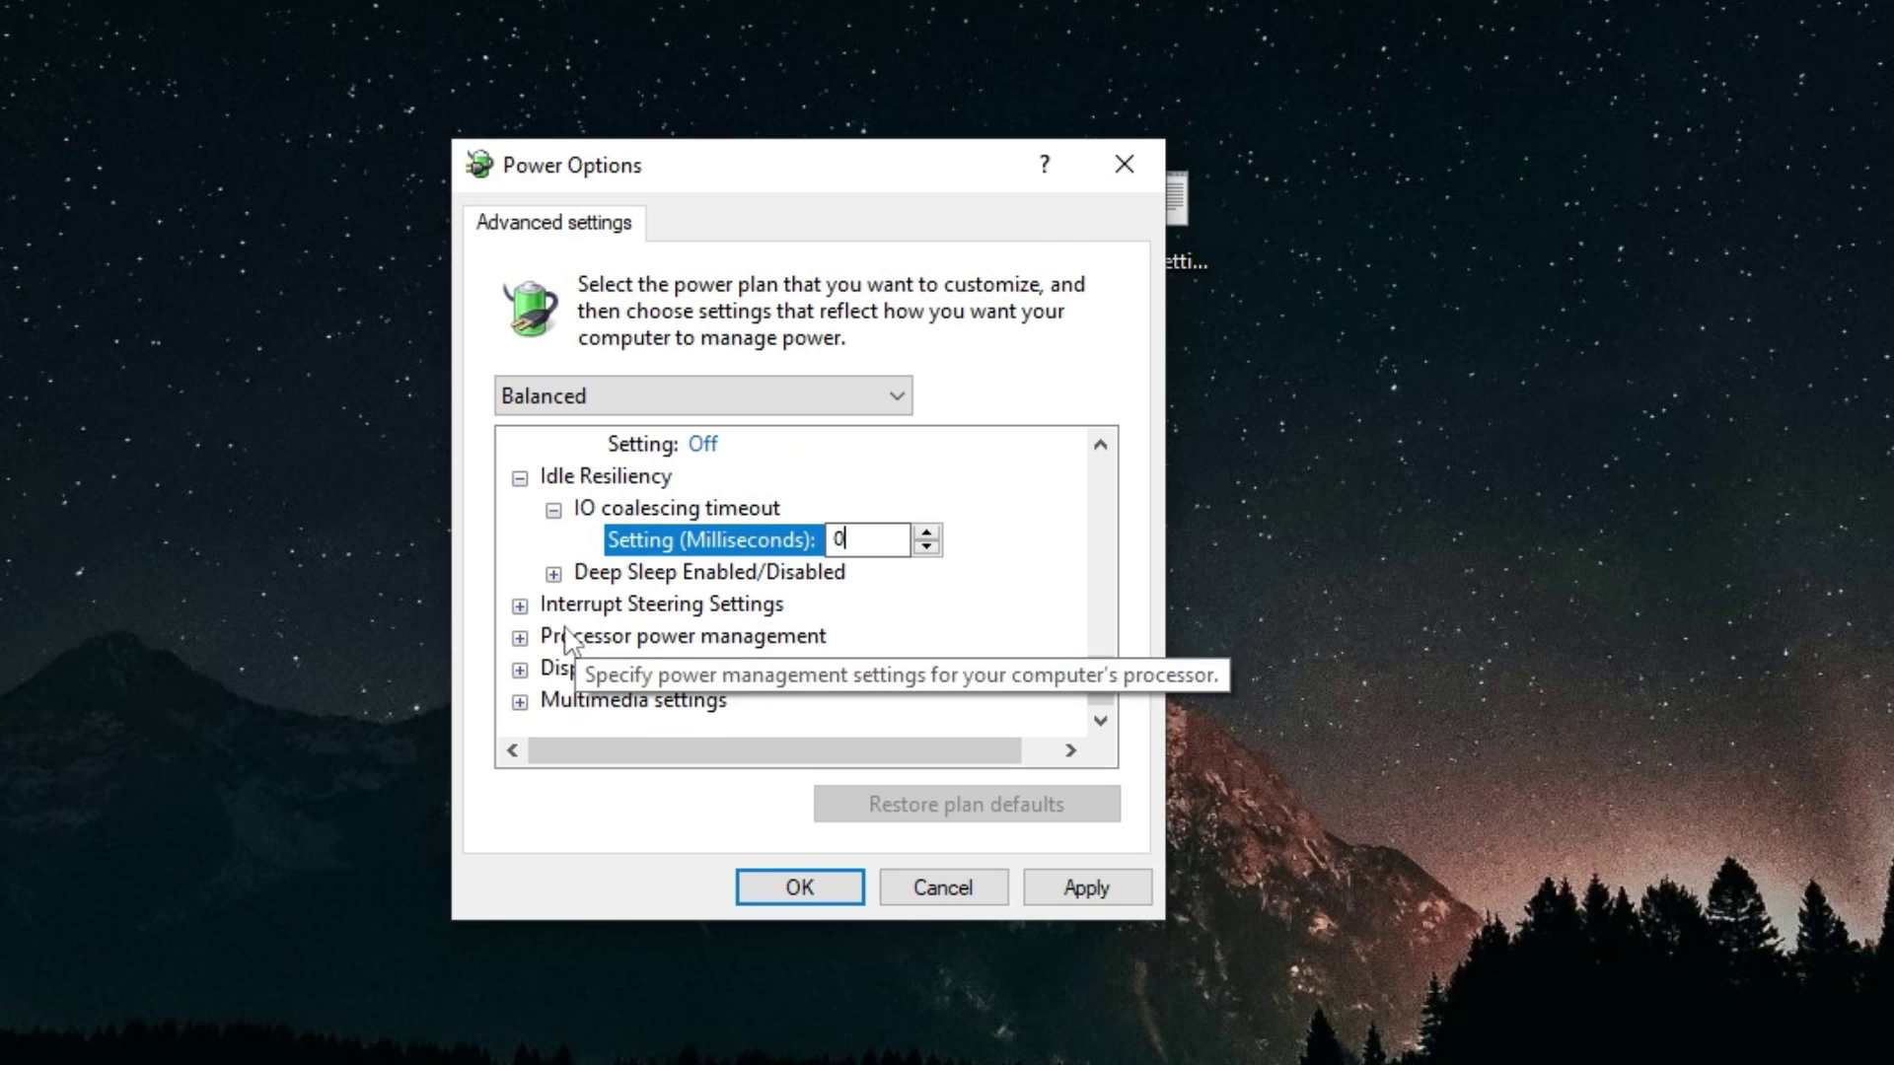
pyautogui.click(553, 573)
pyautogui.click(827, 606)
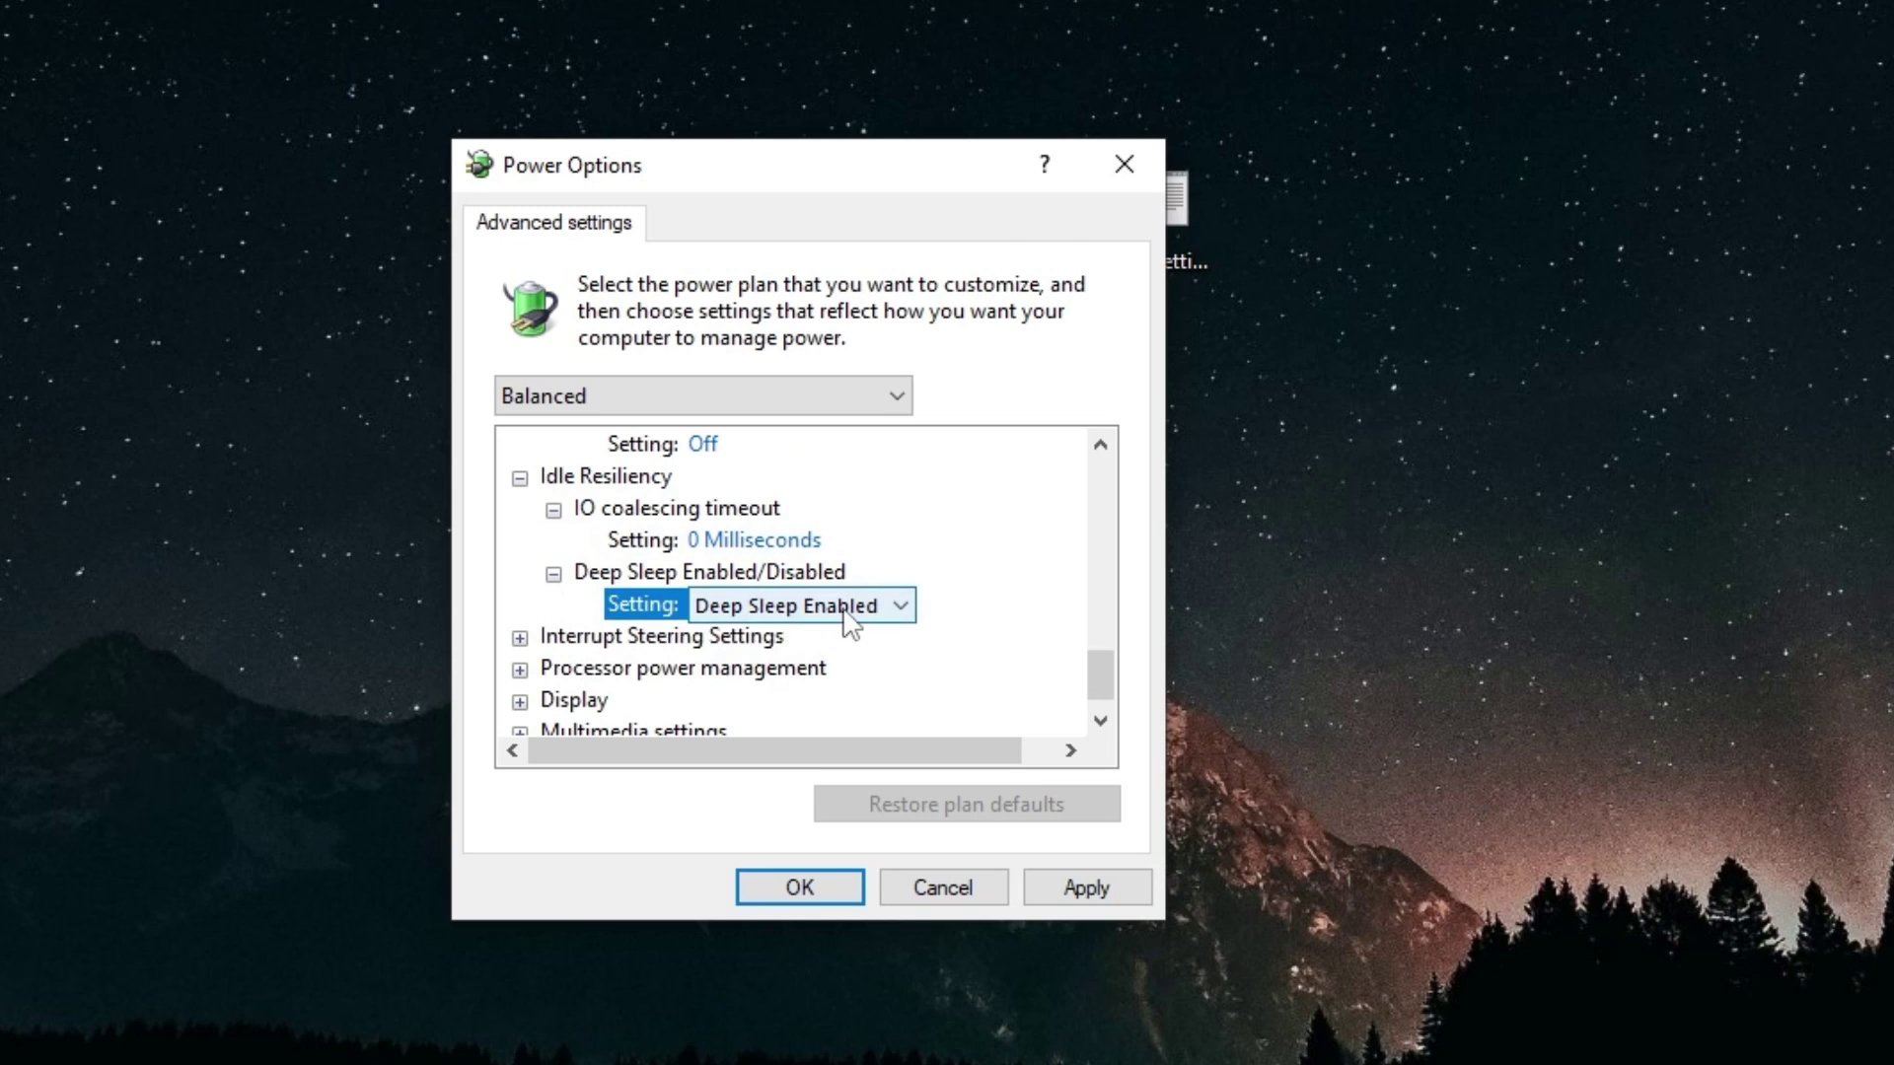
pyautogui.click(838, 611)
pyautogui.click(831, 637)
# Step: Set Interrupt Steering Mode to Processor 1
pyautogui.scroll(-1, 1110, 690)
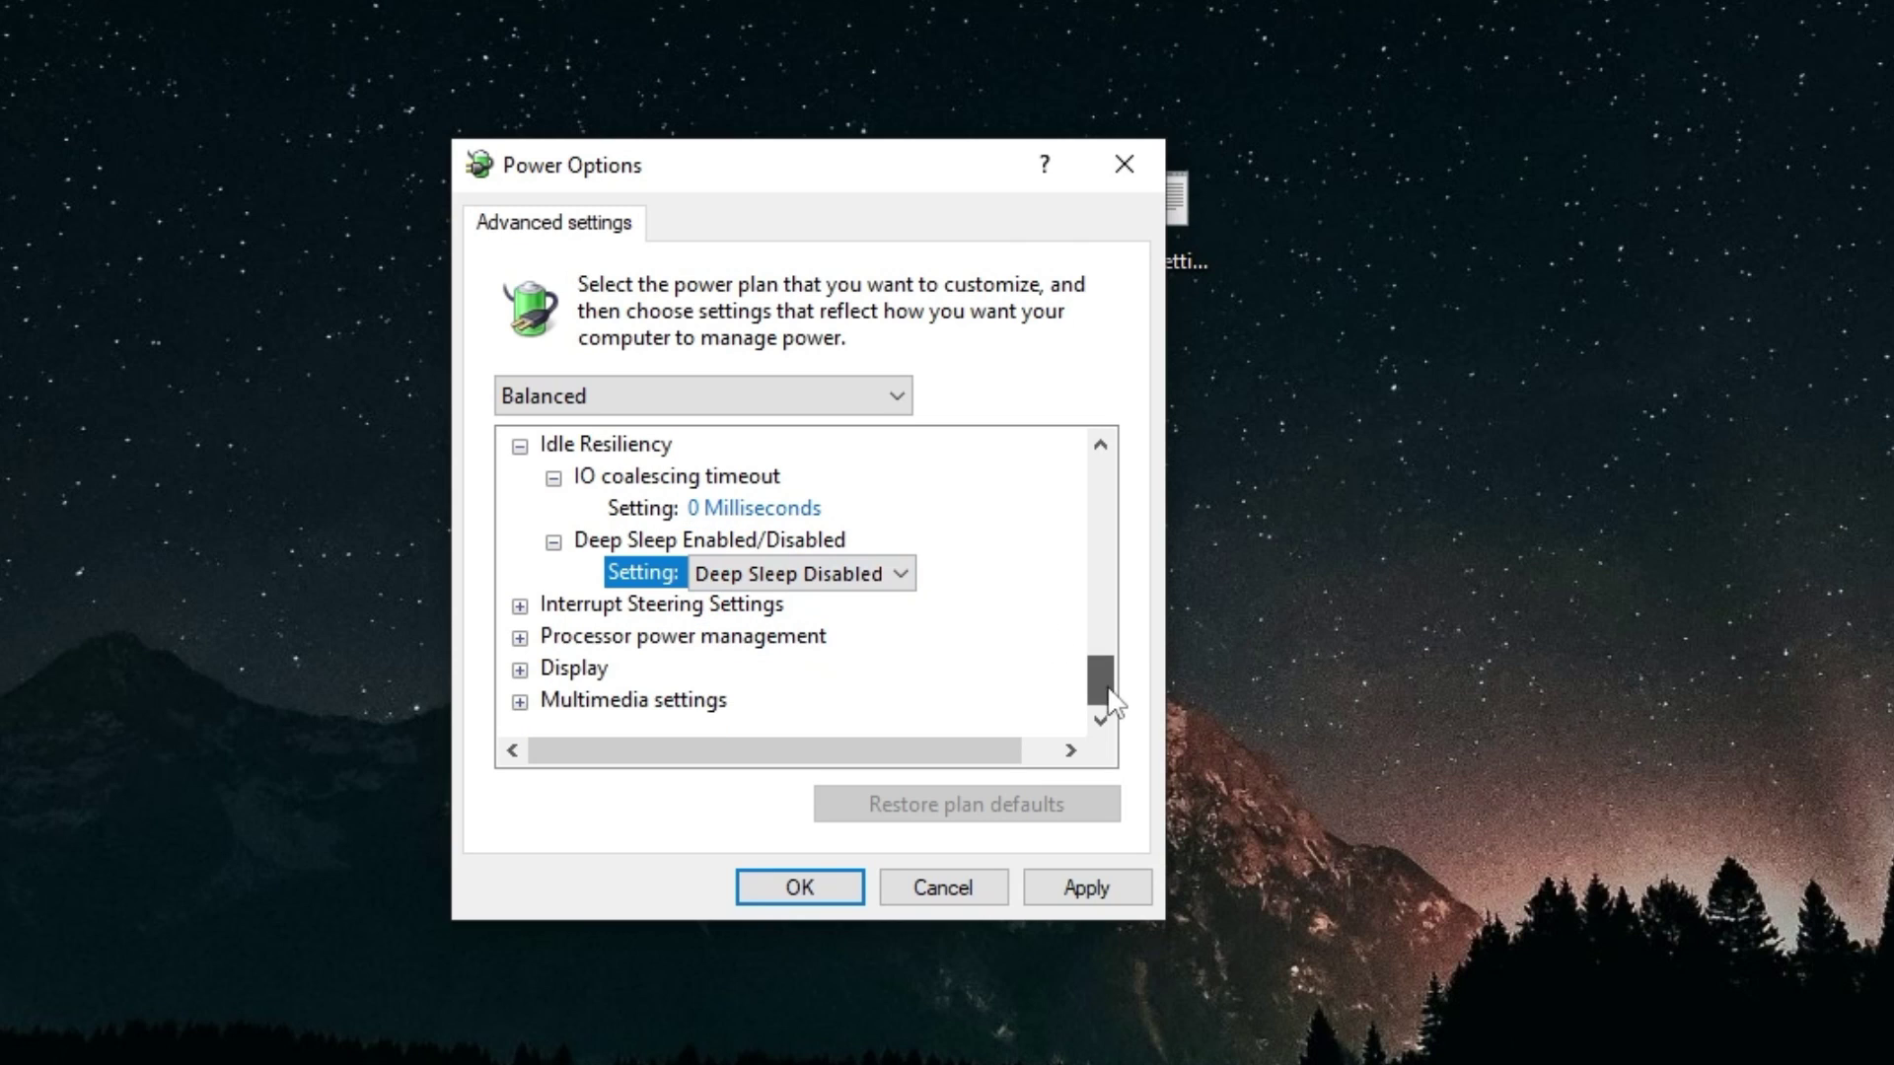
pyautogui.click(520, 606)
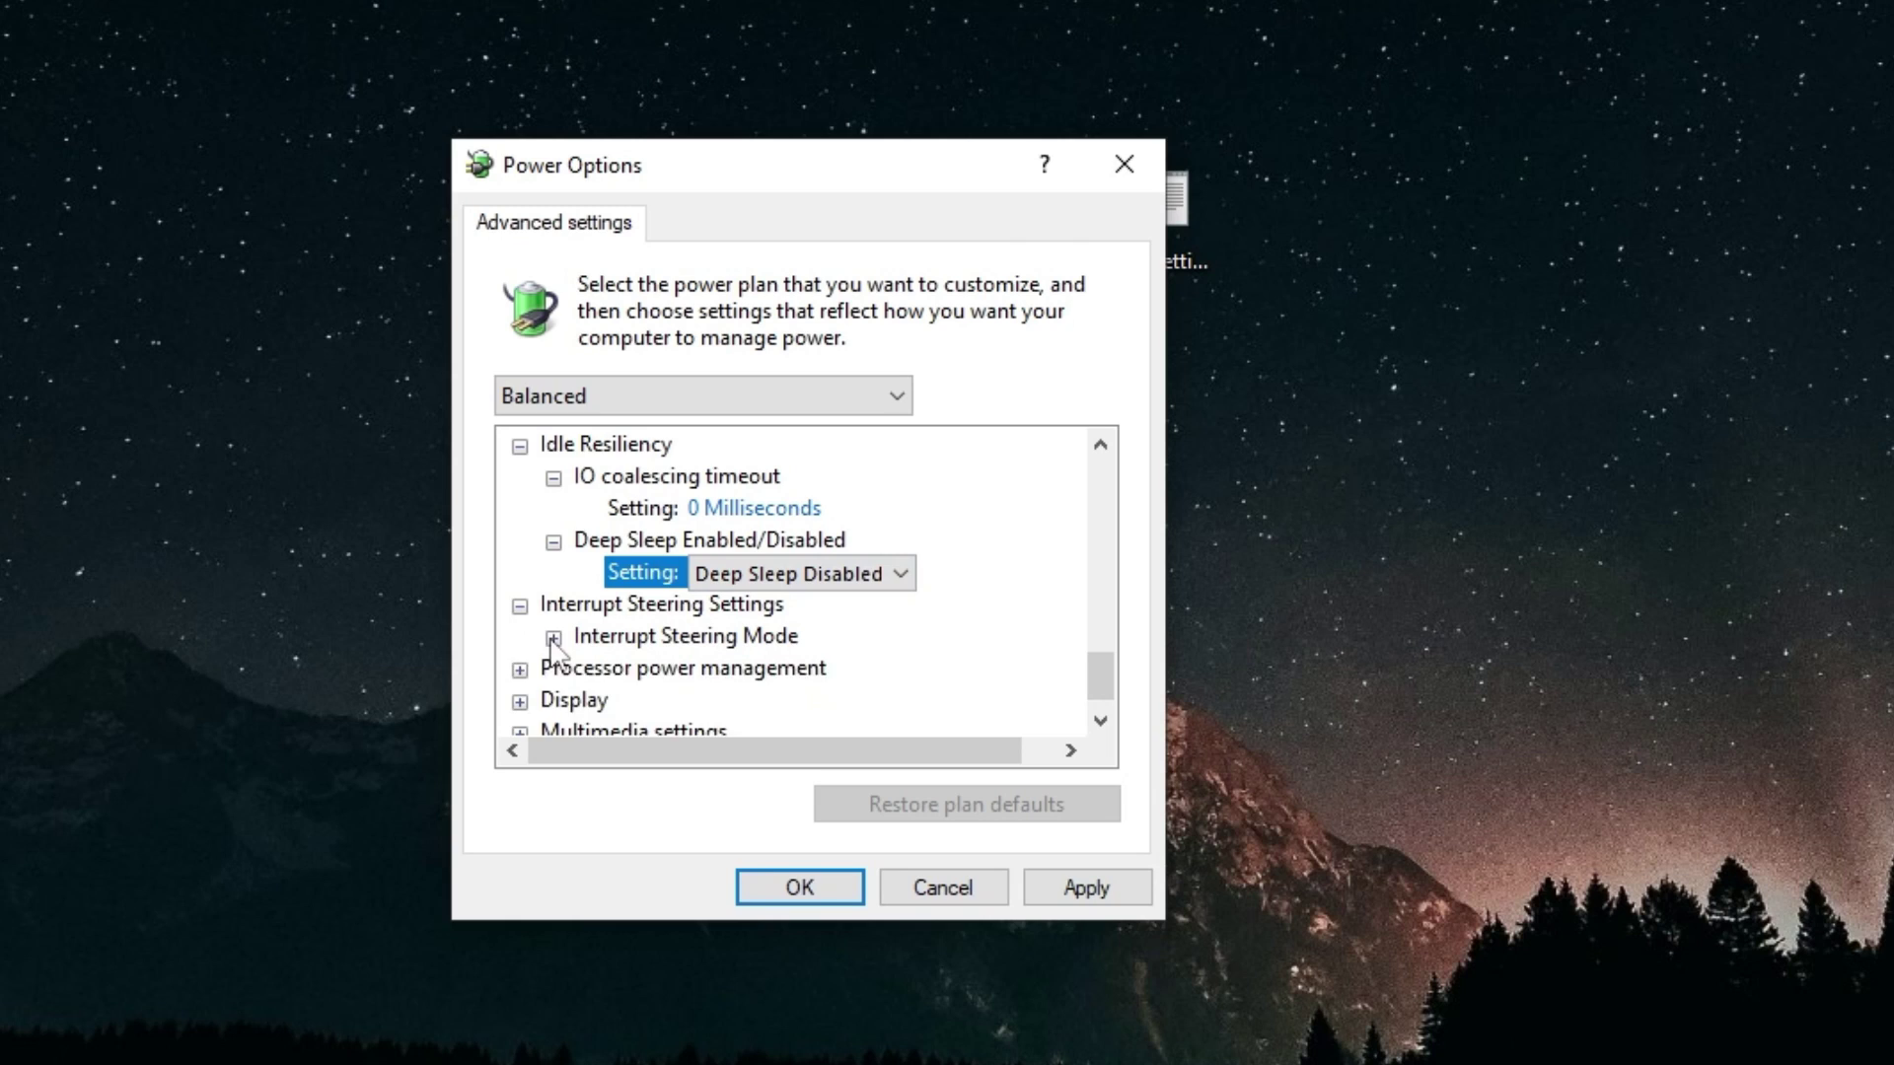
pyautogui.click(554, 636)
pyautogui.scroll(-1, 750, 617)
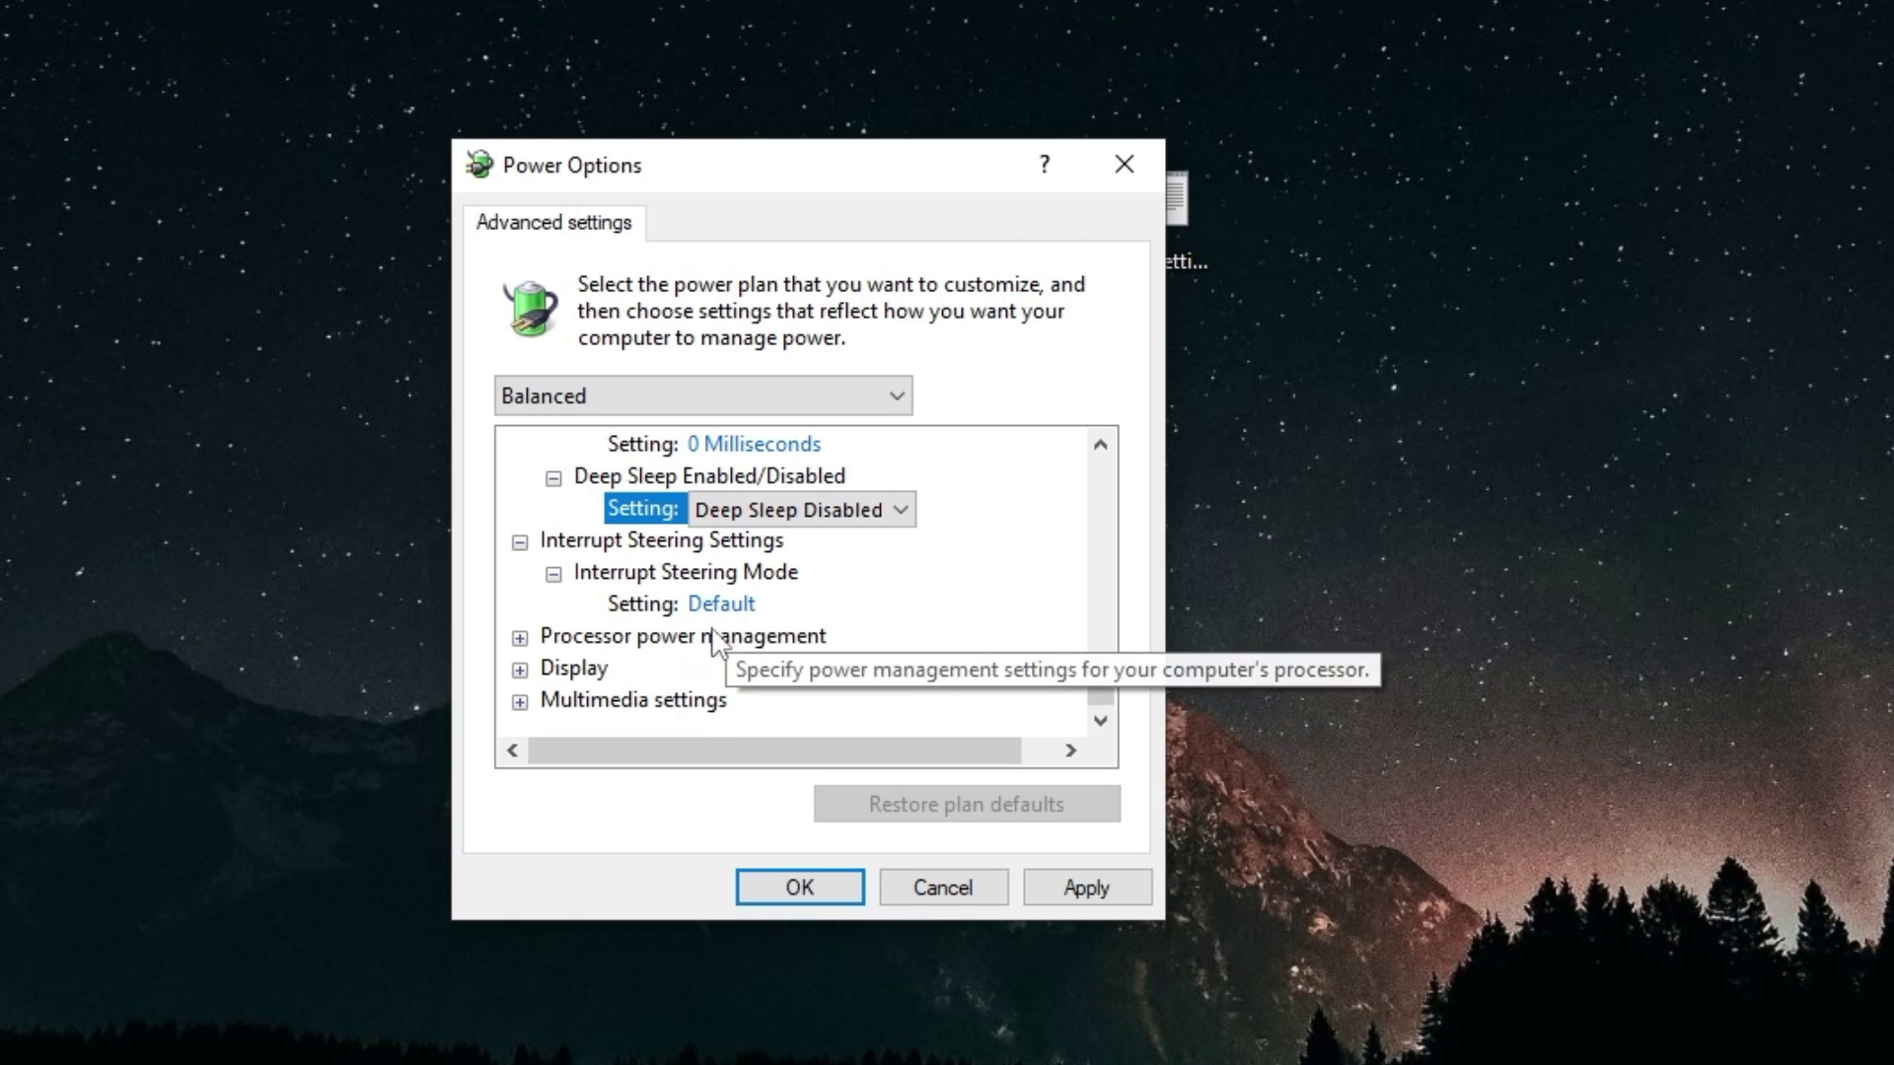
pyautogui.click(735, 606)
pyautogui.click(738, 605)
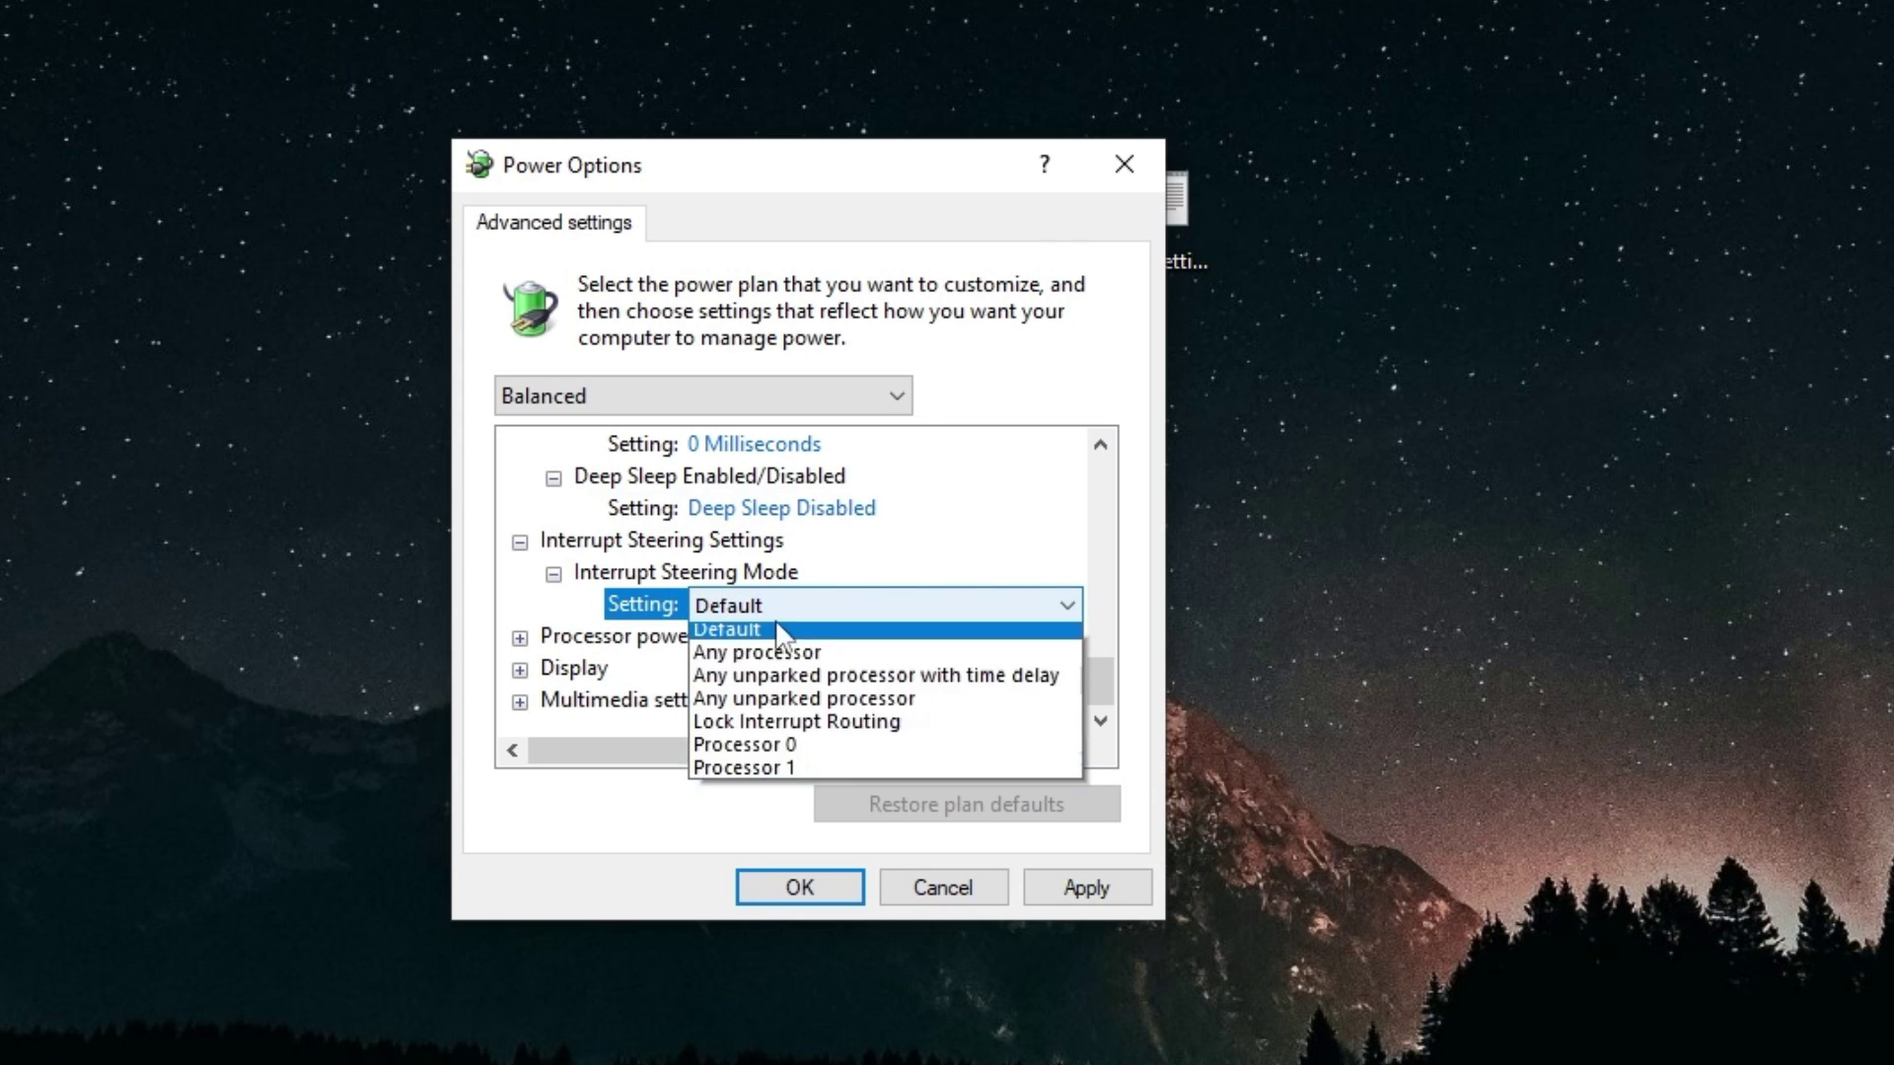
pyautogui.click(759, 778)
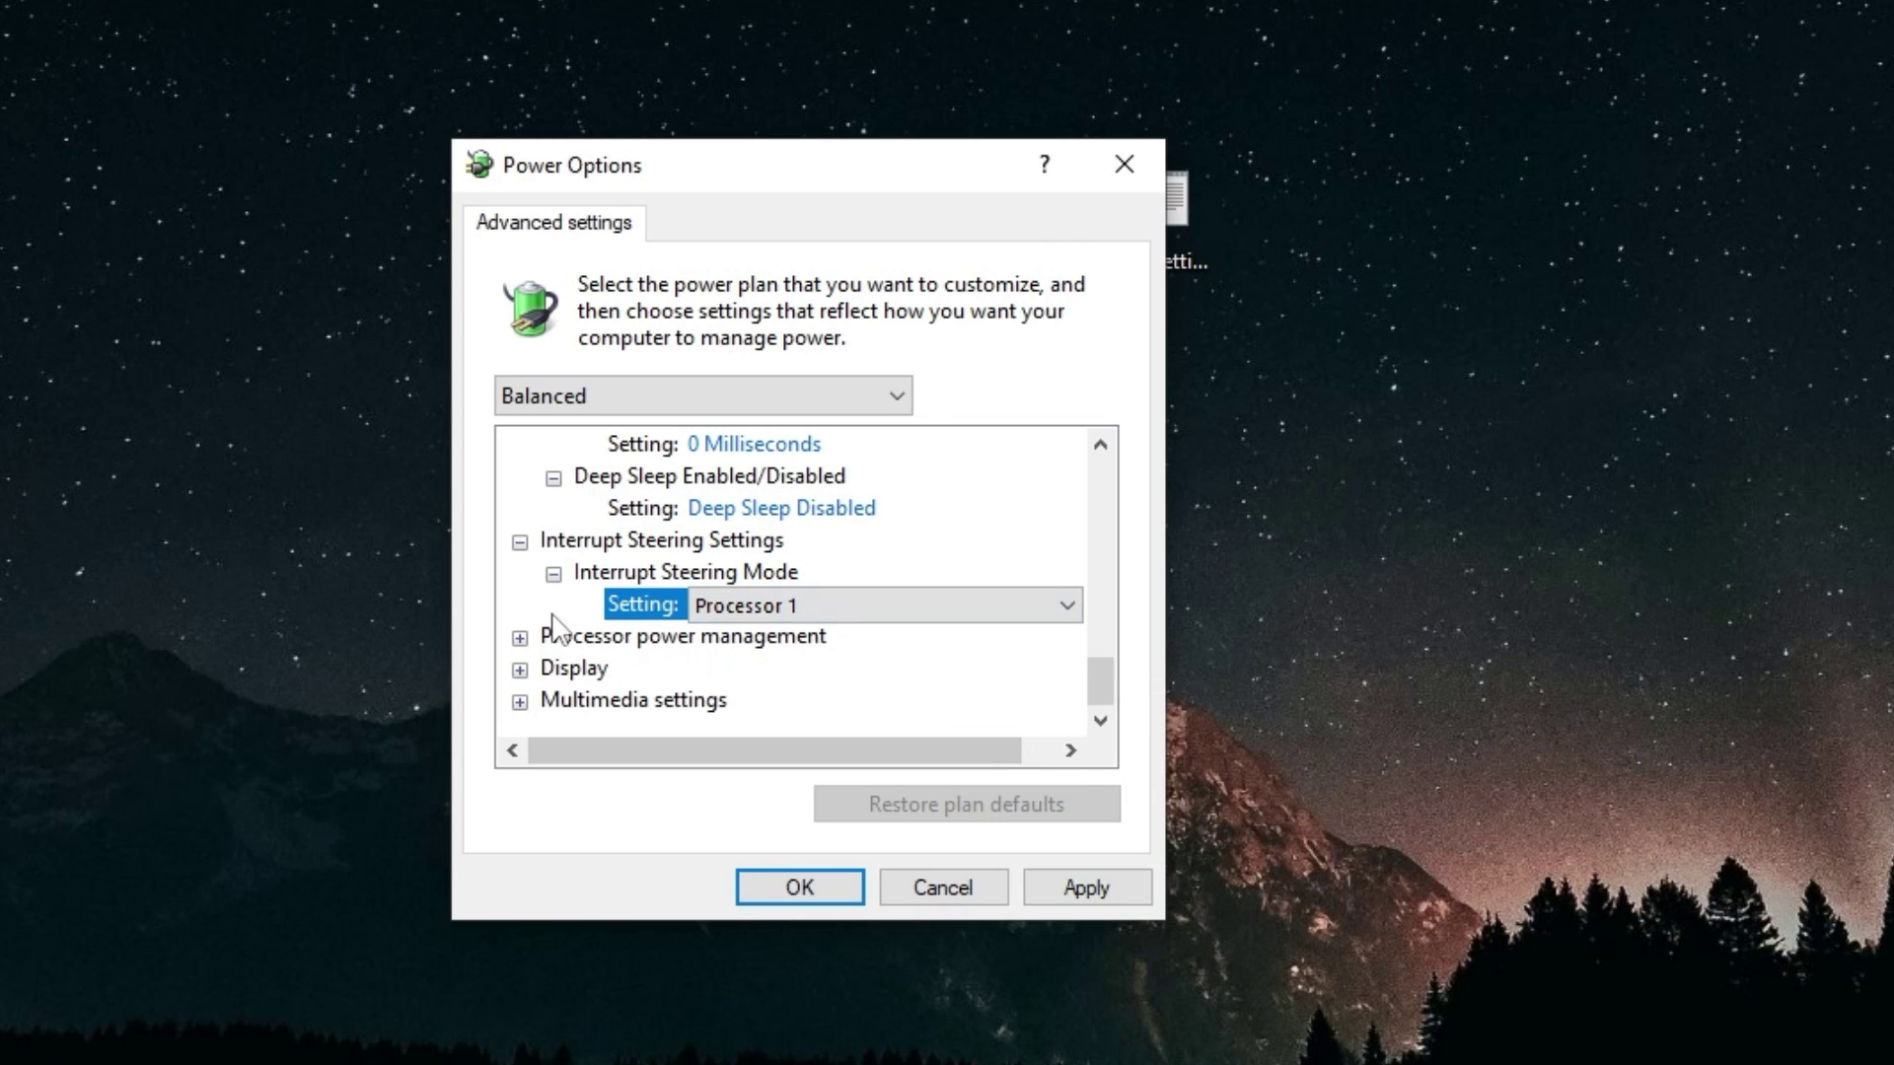
# Step: Set the increase threshold and both core parking min cores values to 100
pyautogui.click(520, 639)
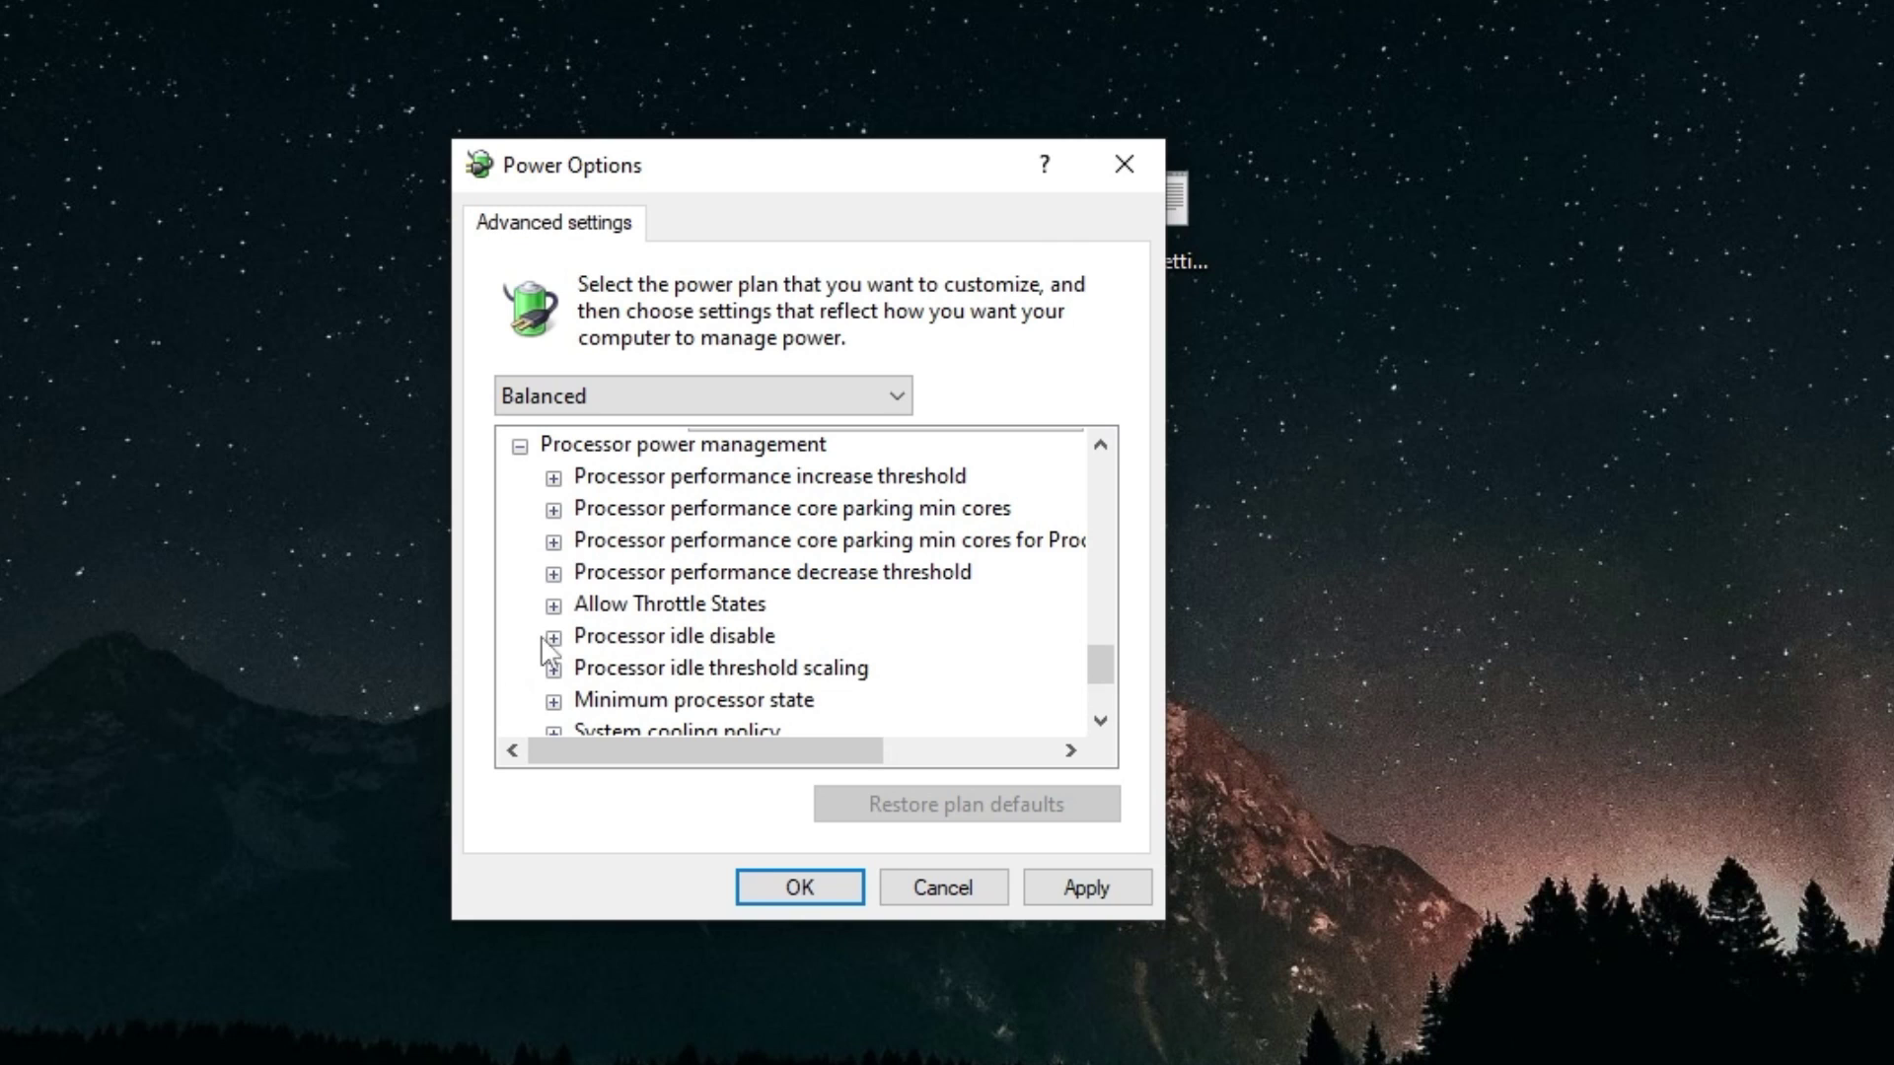
pyautogui.click(553, 478)
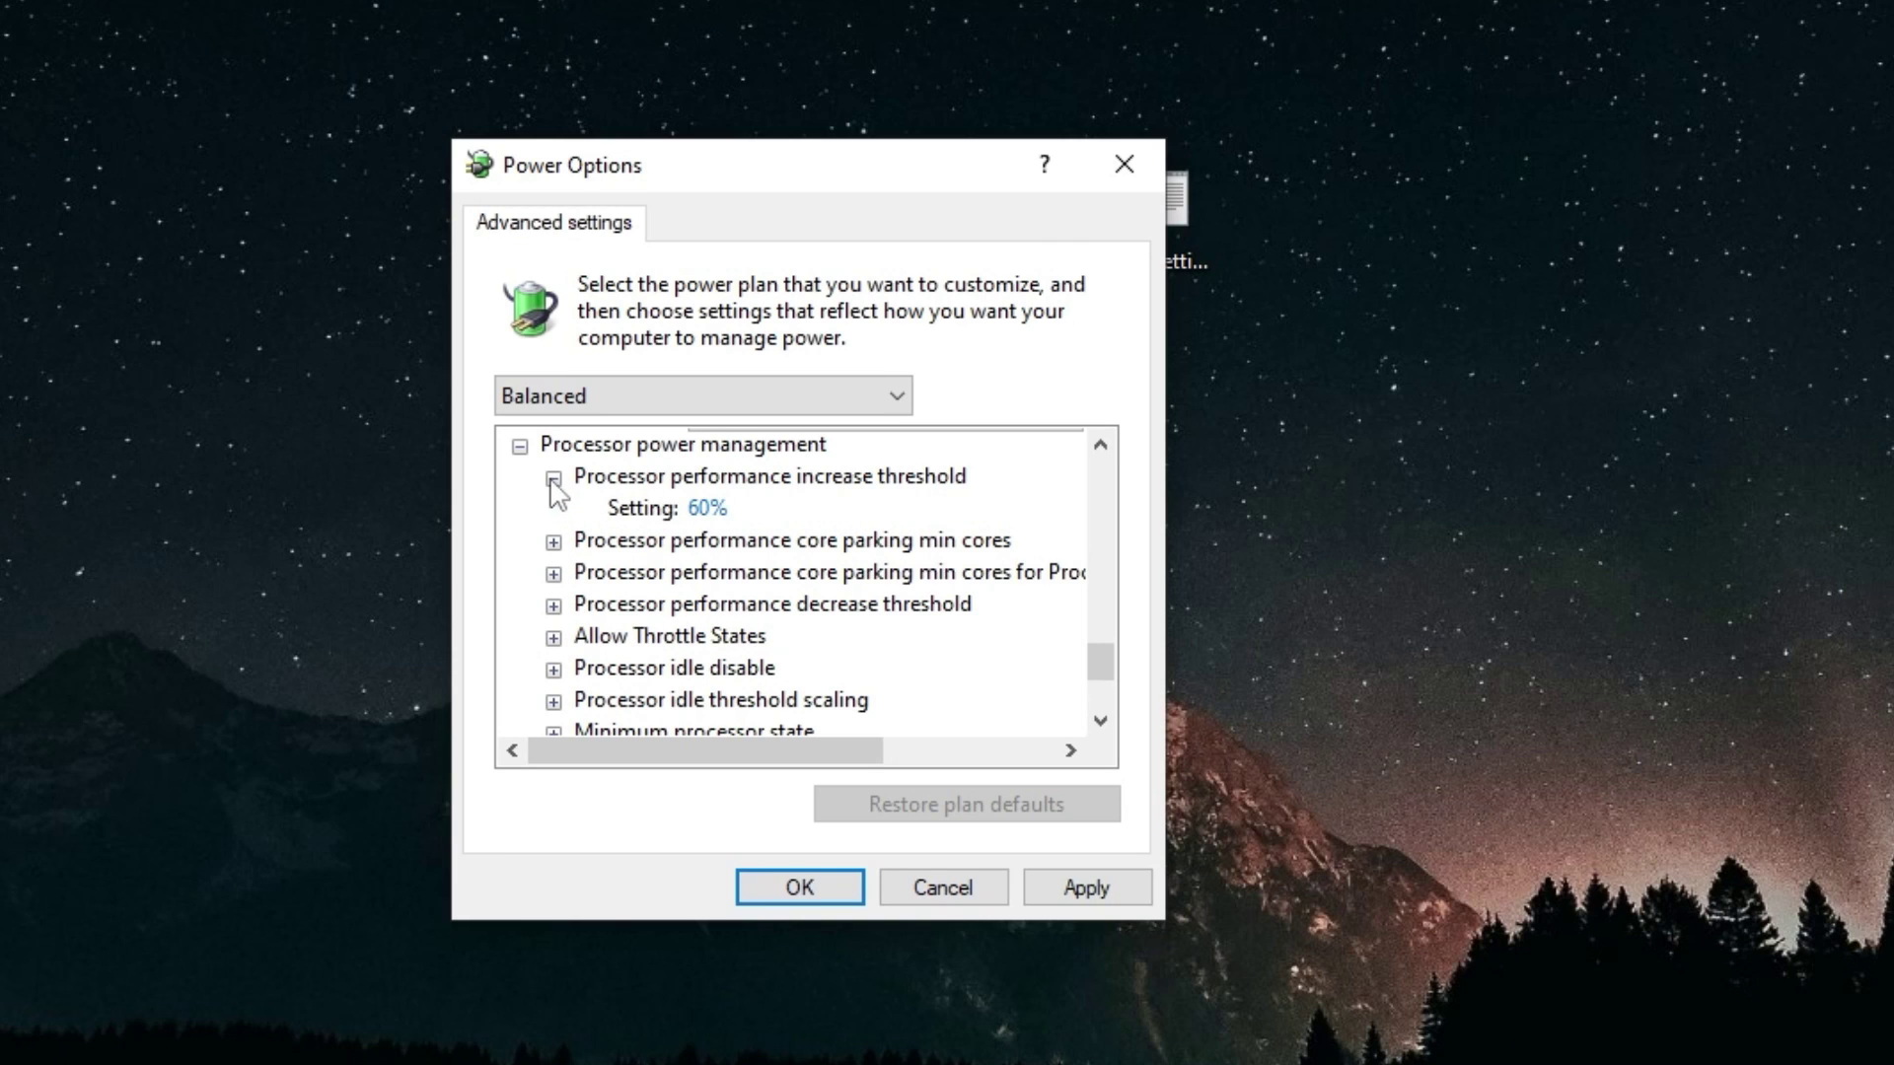
pyautogui.click(738, 508)
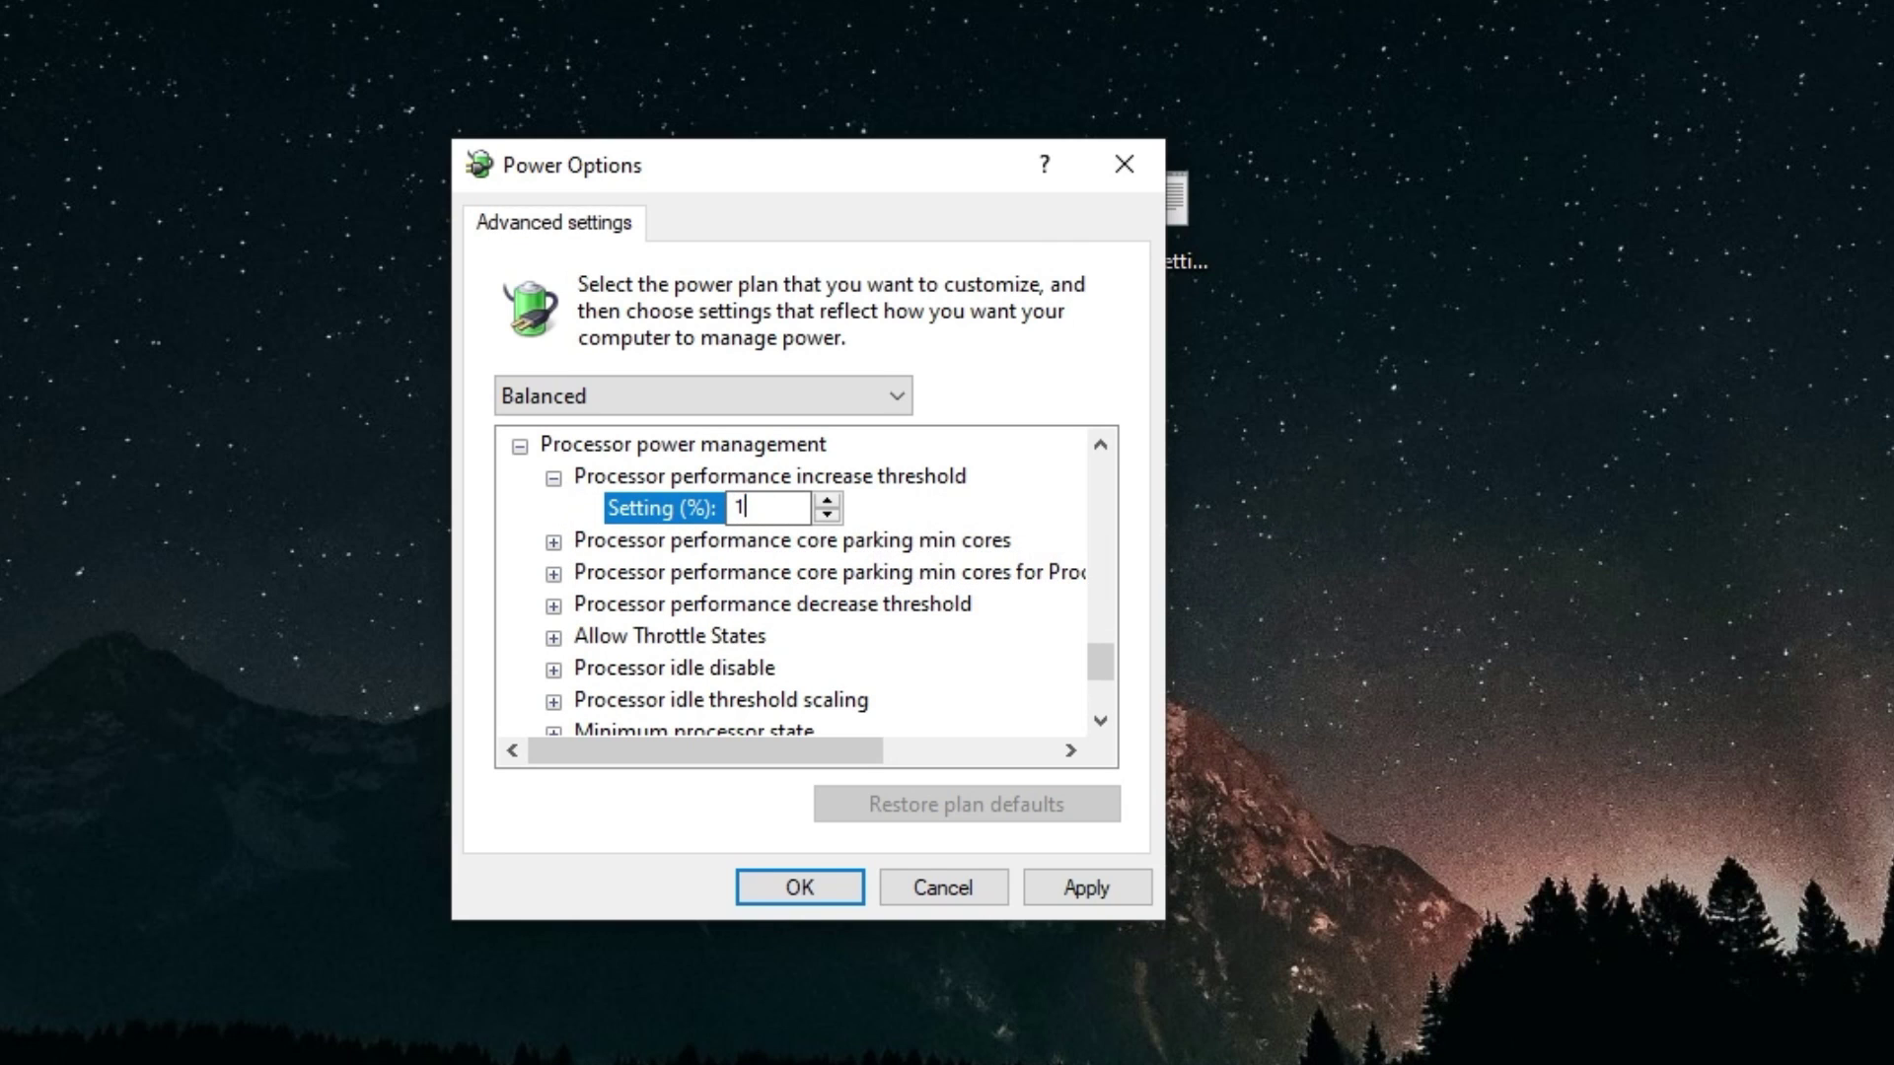
pyautogui.click(554, 542)
pyautogui.click(714, 580)
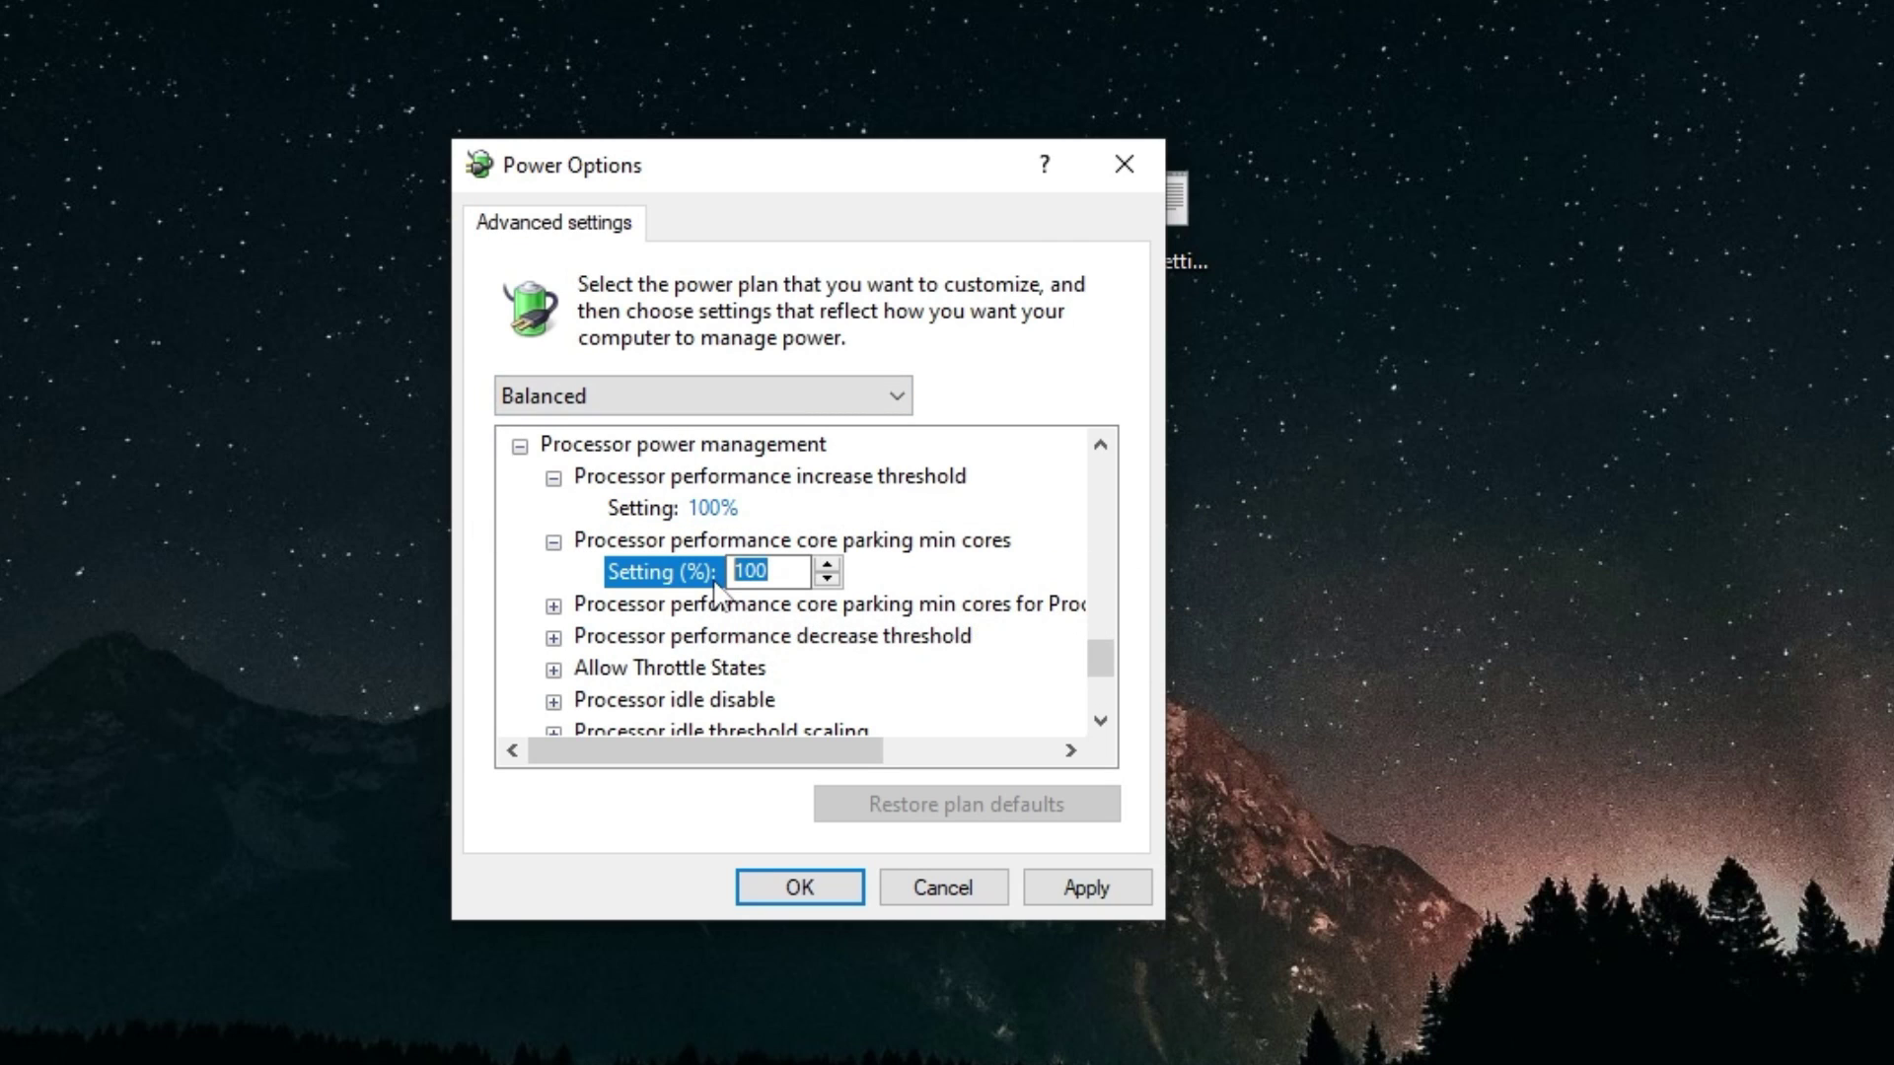
pyautogui.press('BackSpace')
pyautogui.write('100')
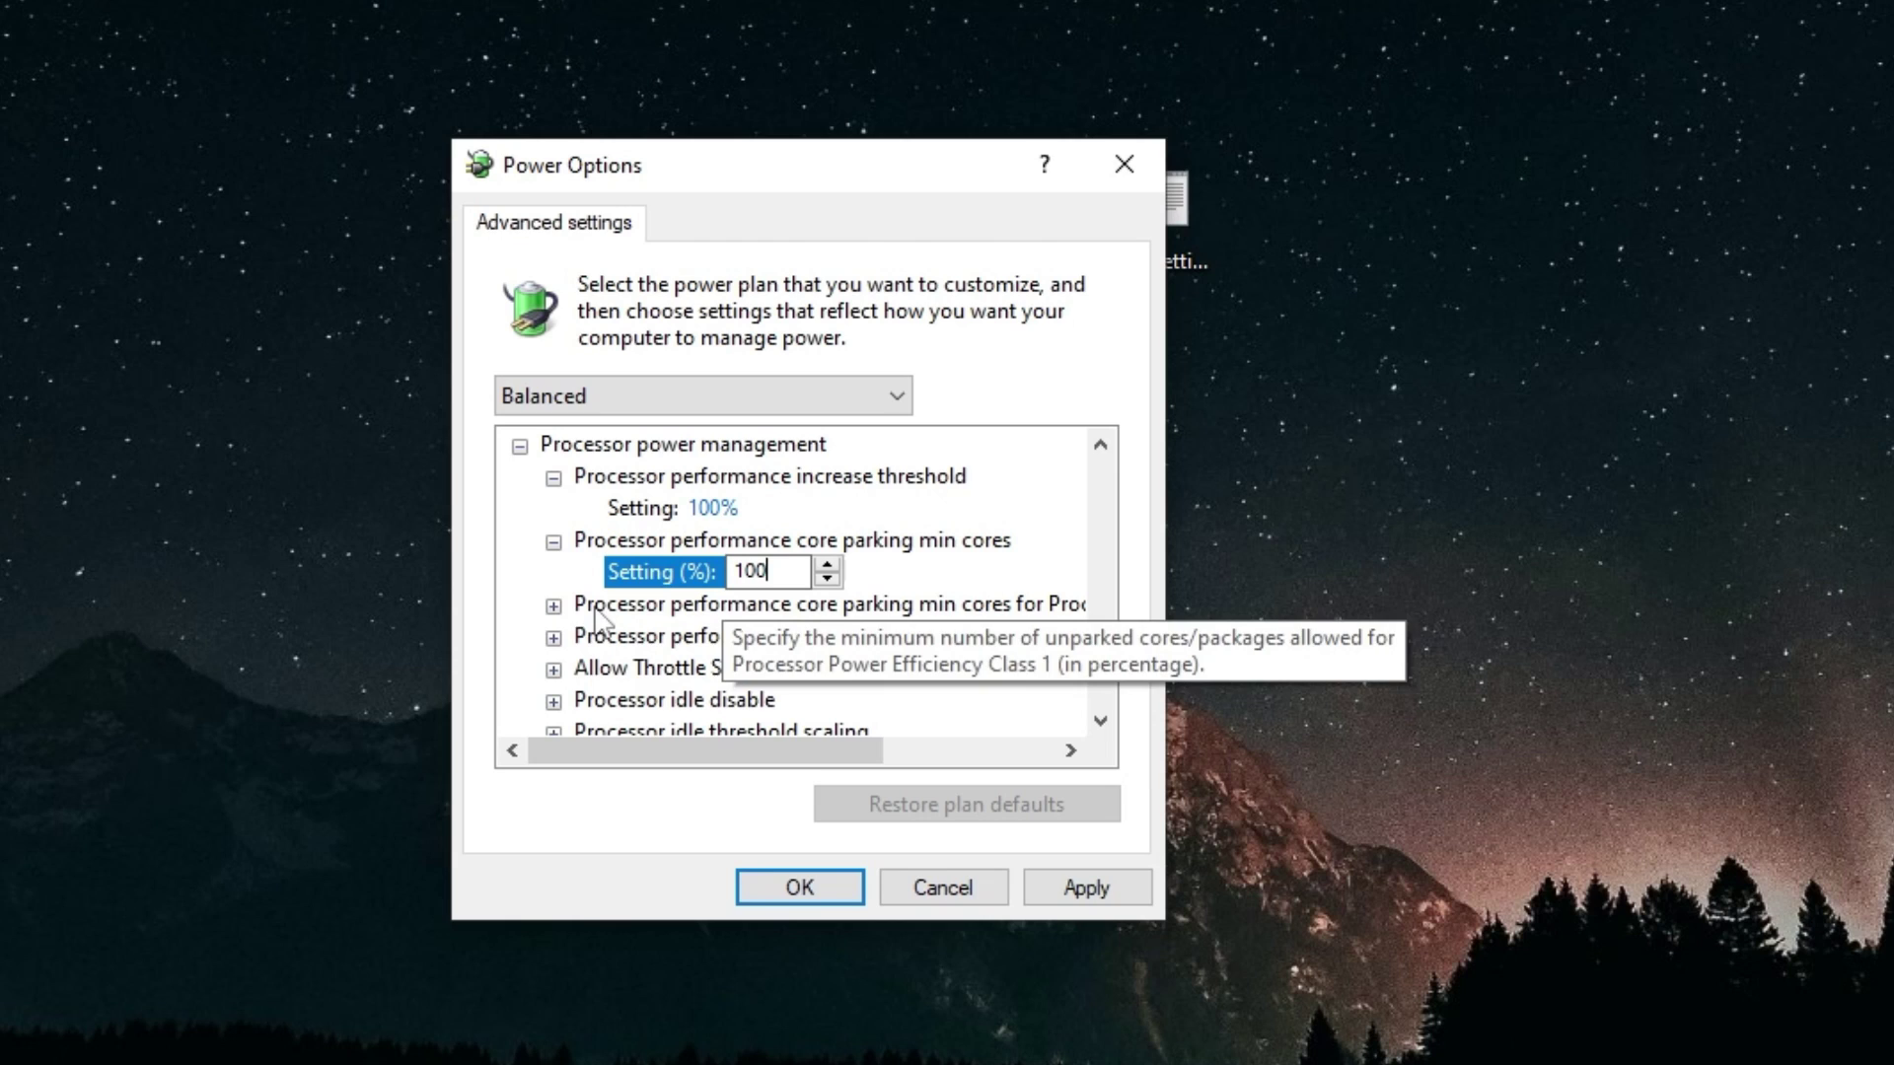
pyautogui.click(555, 606)
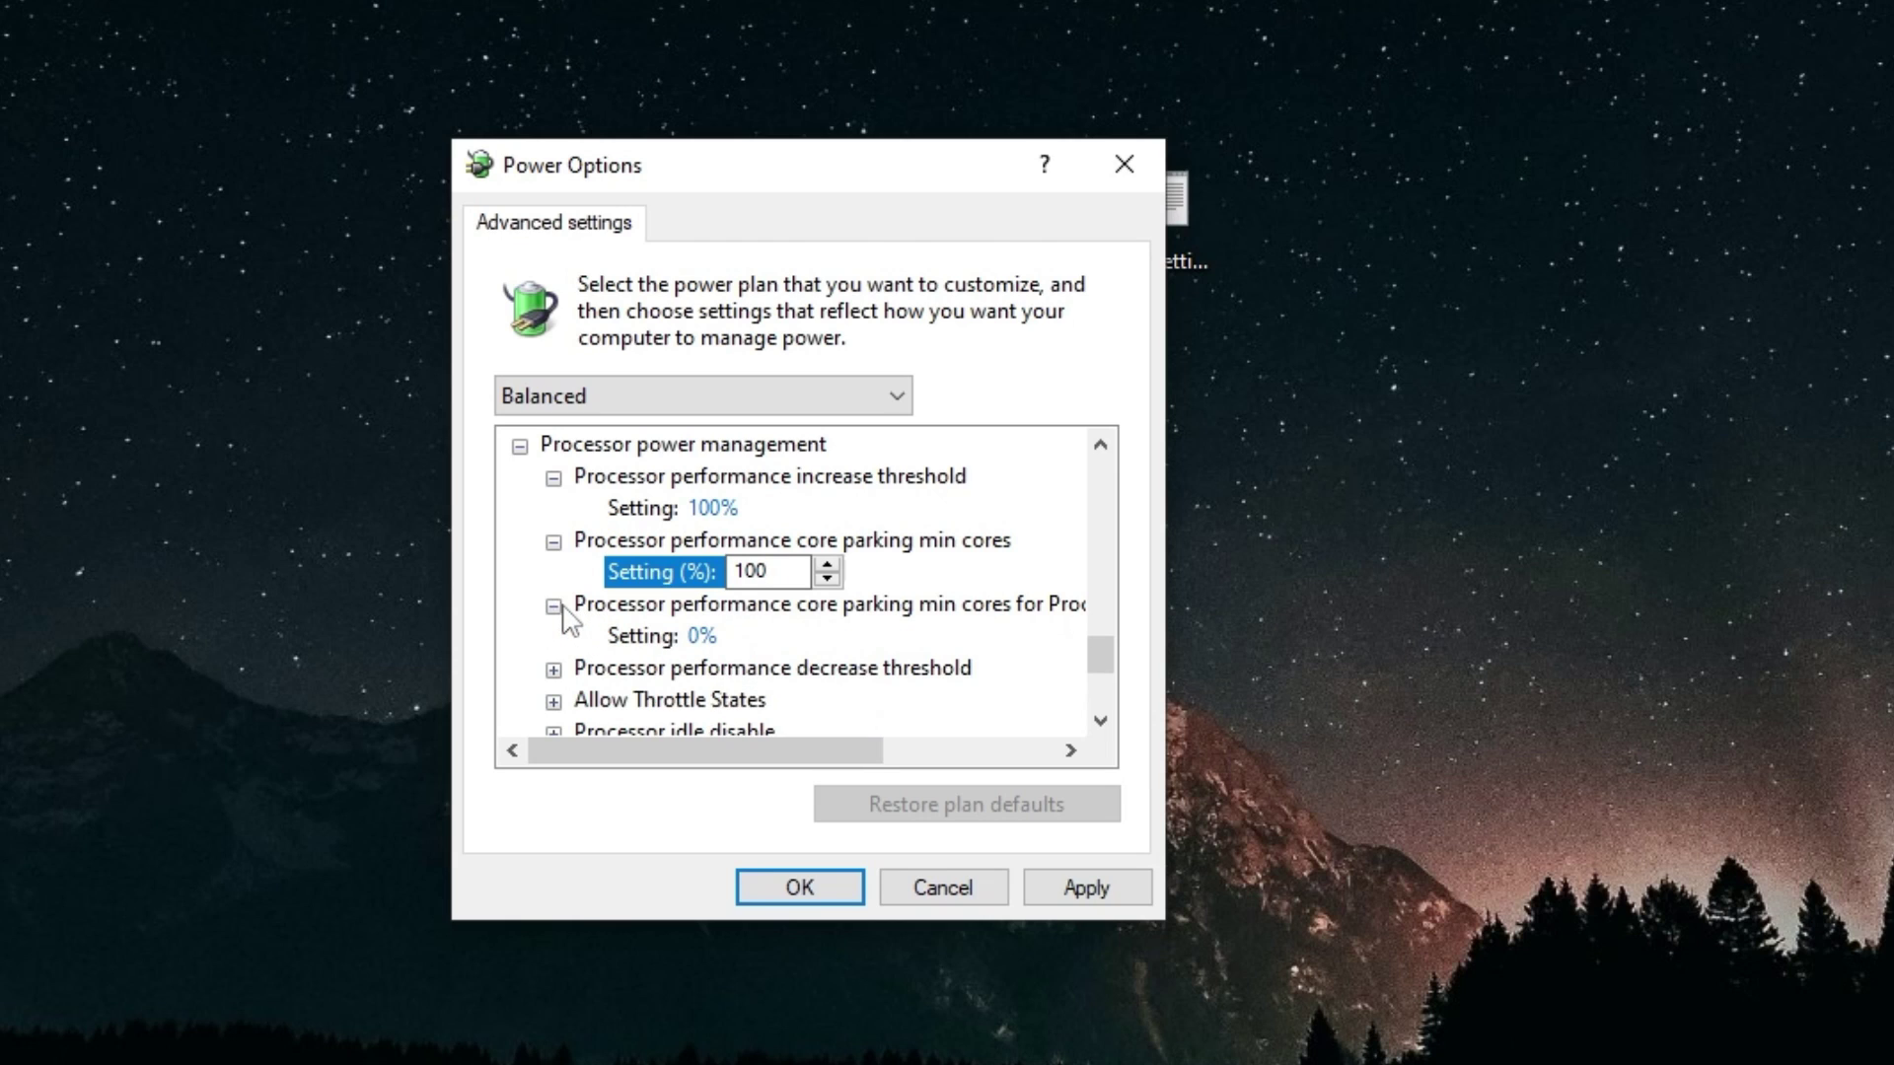
pyautogui.click(703, 637)
pyautogui.click(770, 637)
pyautogui.press('BackSpace')
pyautogui.write('1')
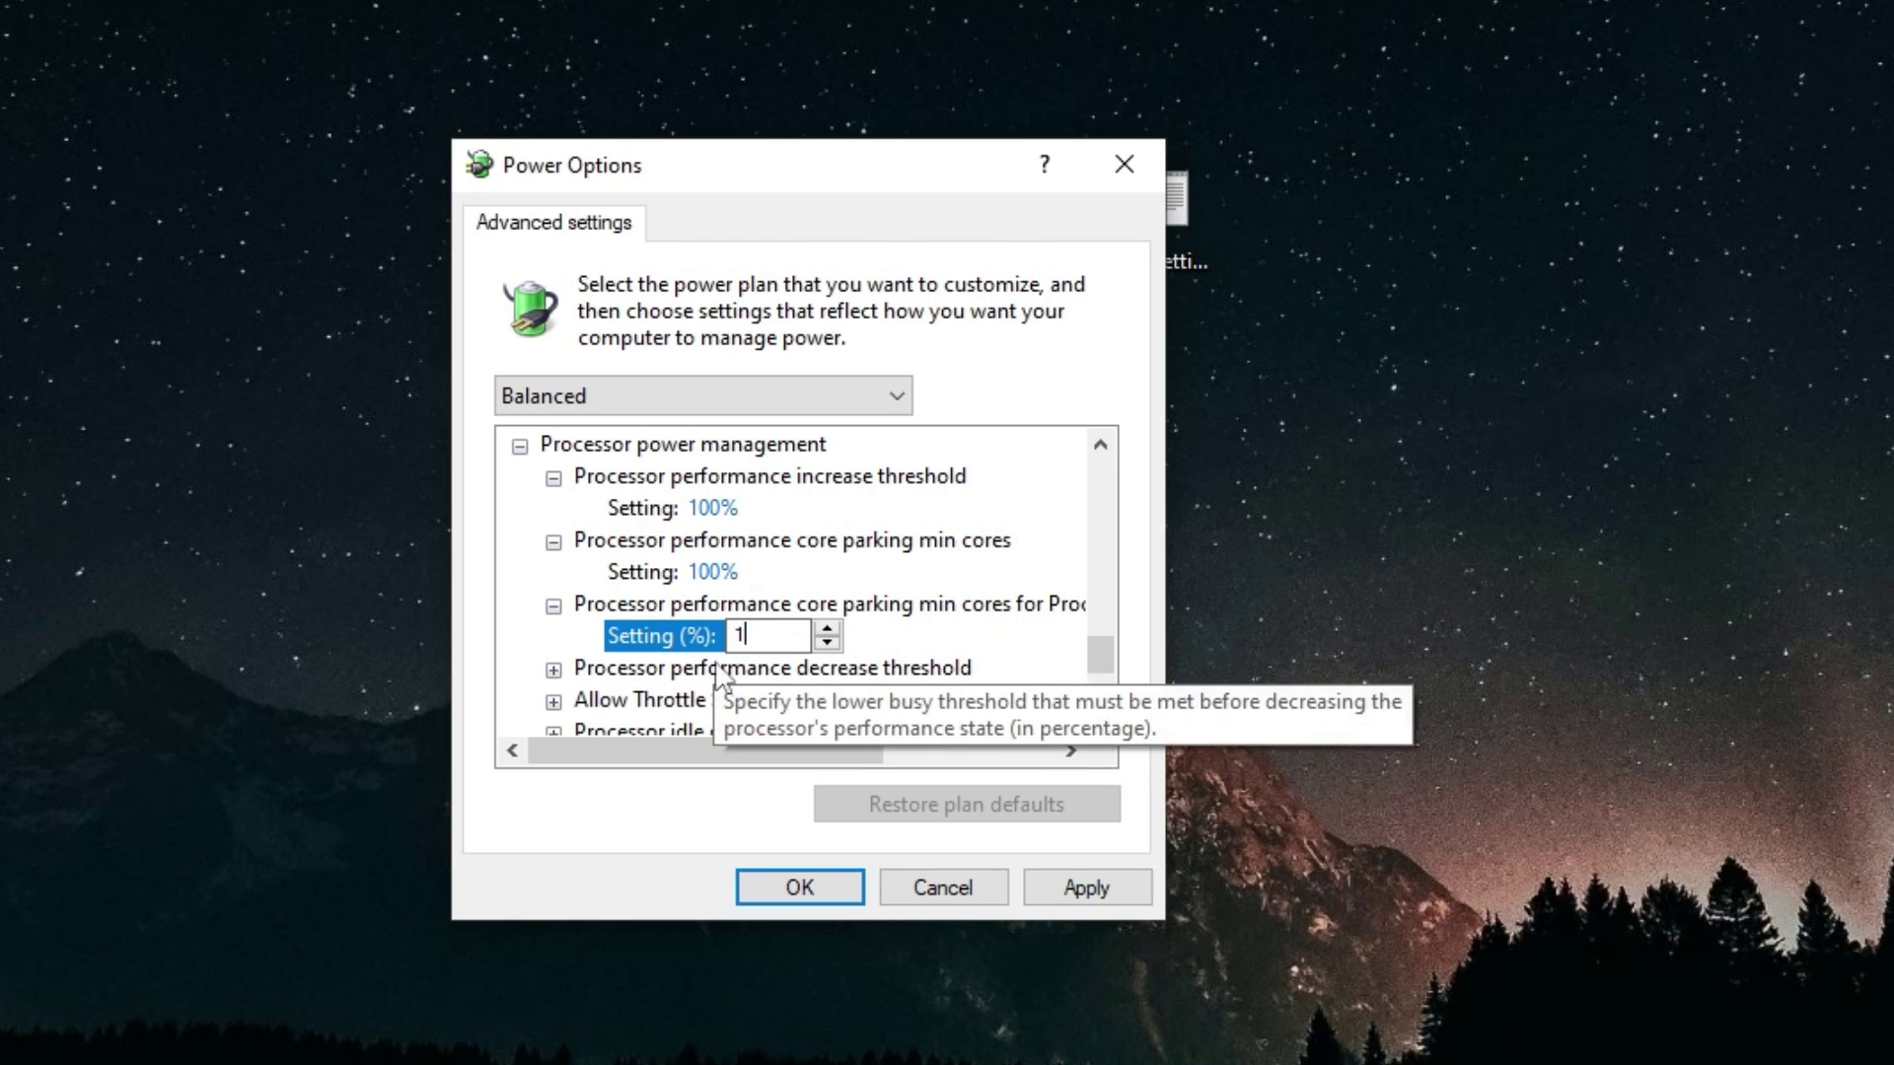
pyautogui.write('00')
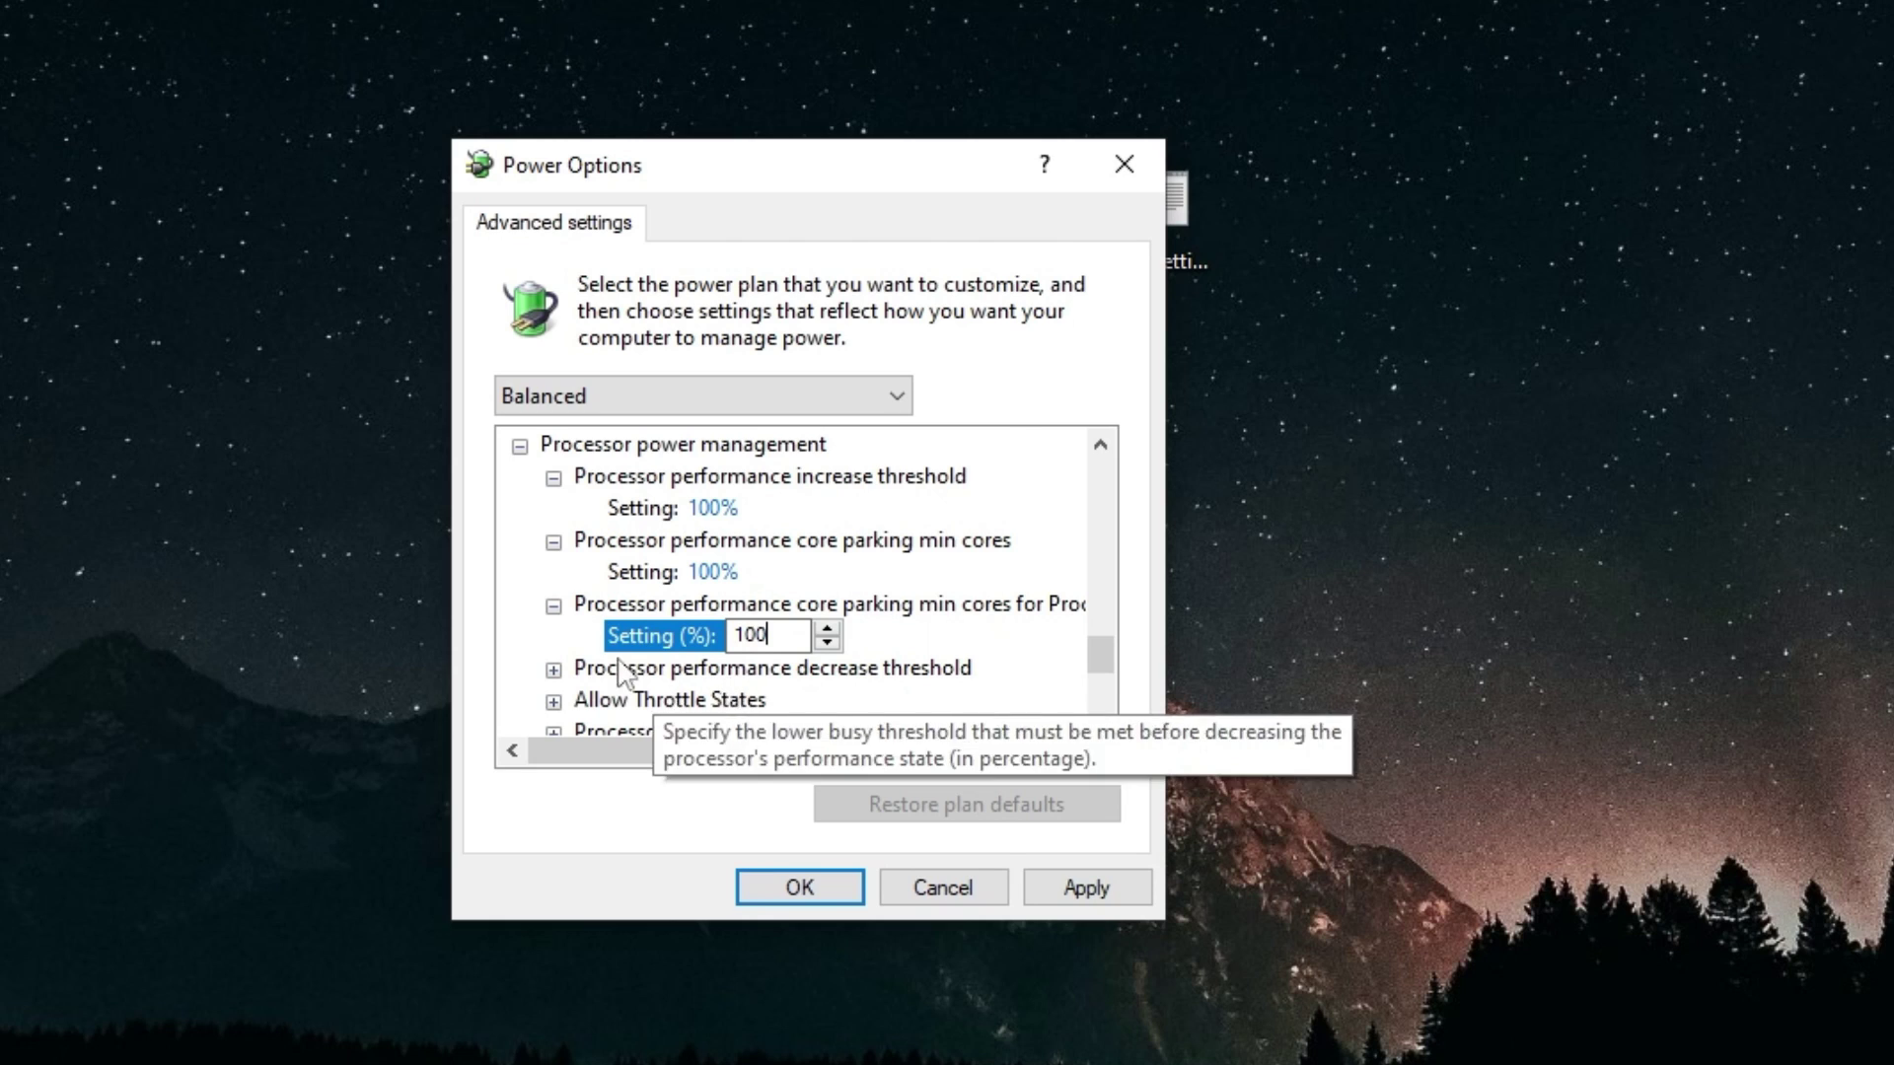
# Step: Set the performance decrease threshold to 100 and Allow Throttle States to Off
pyautogui.scroll(-1, 558, 671)
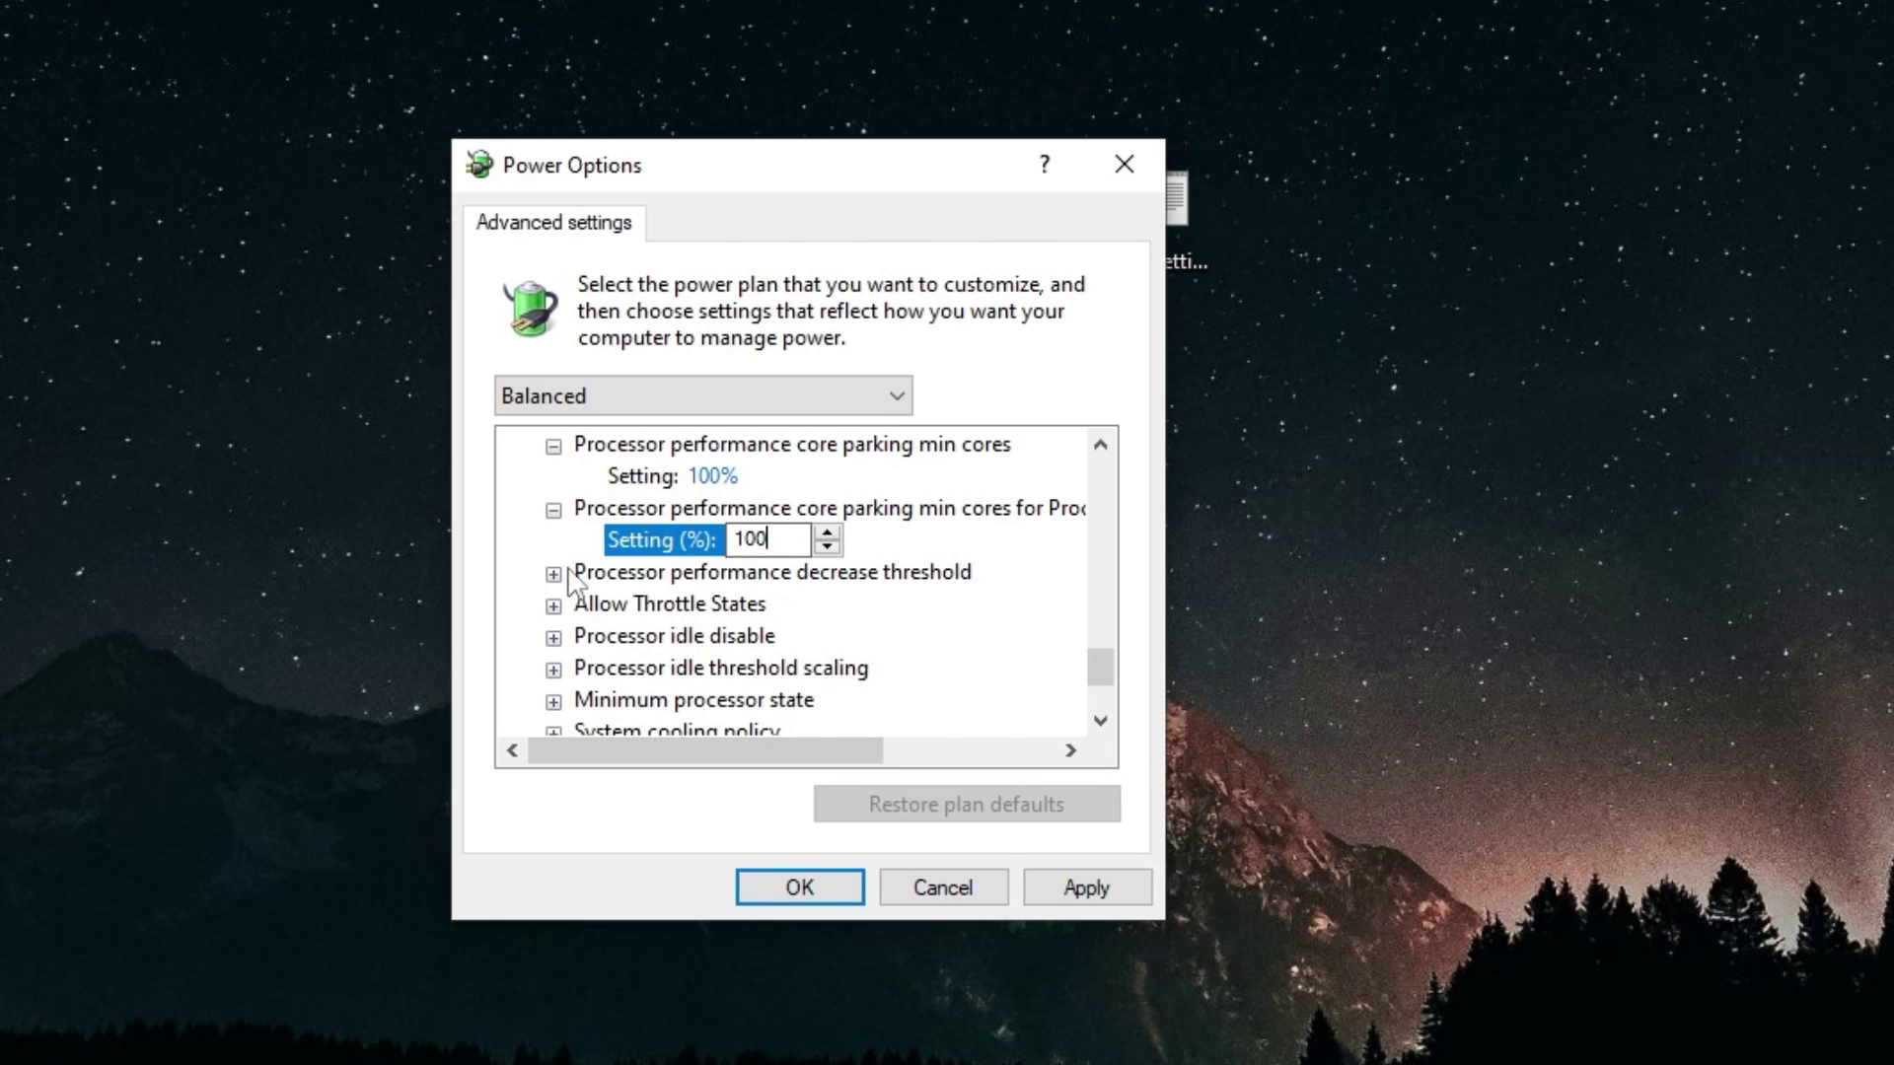
pyautogui.click(556, 574)
pyautogui.click(727, 604)
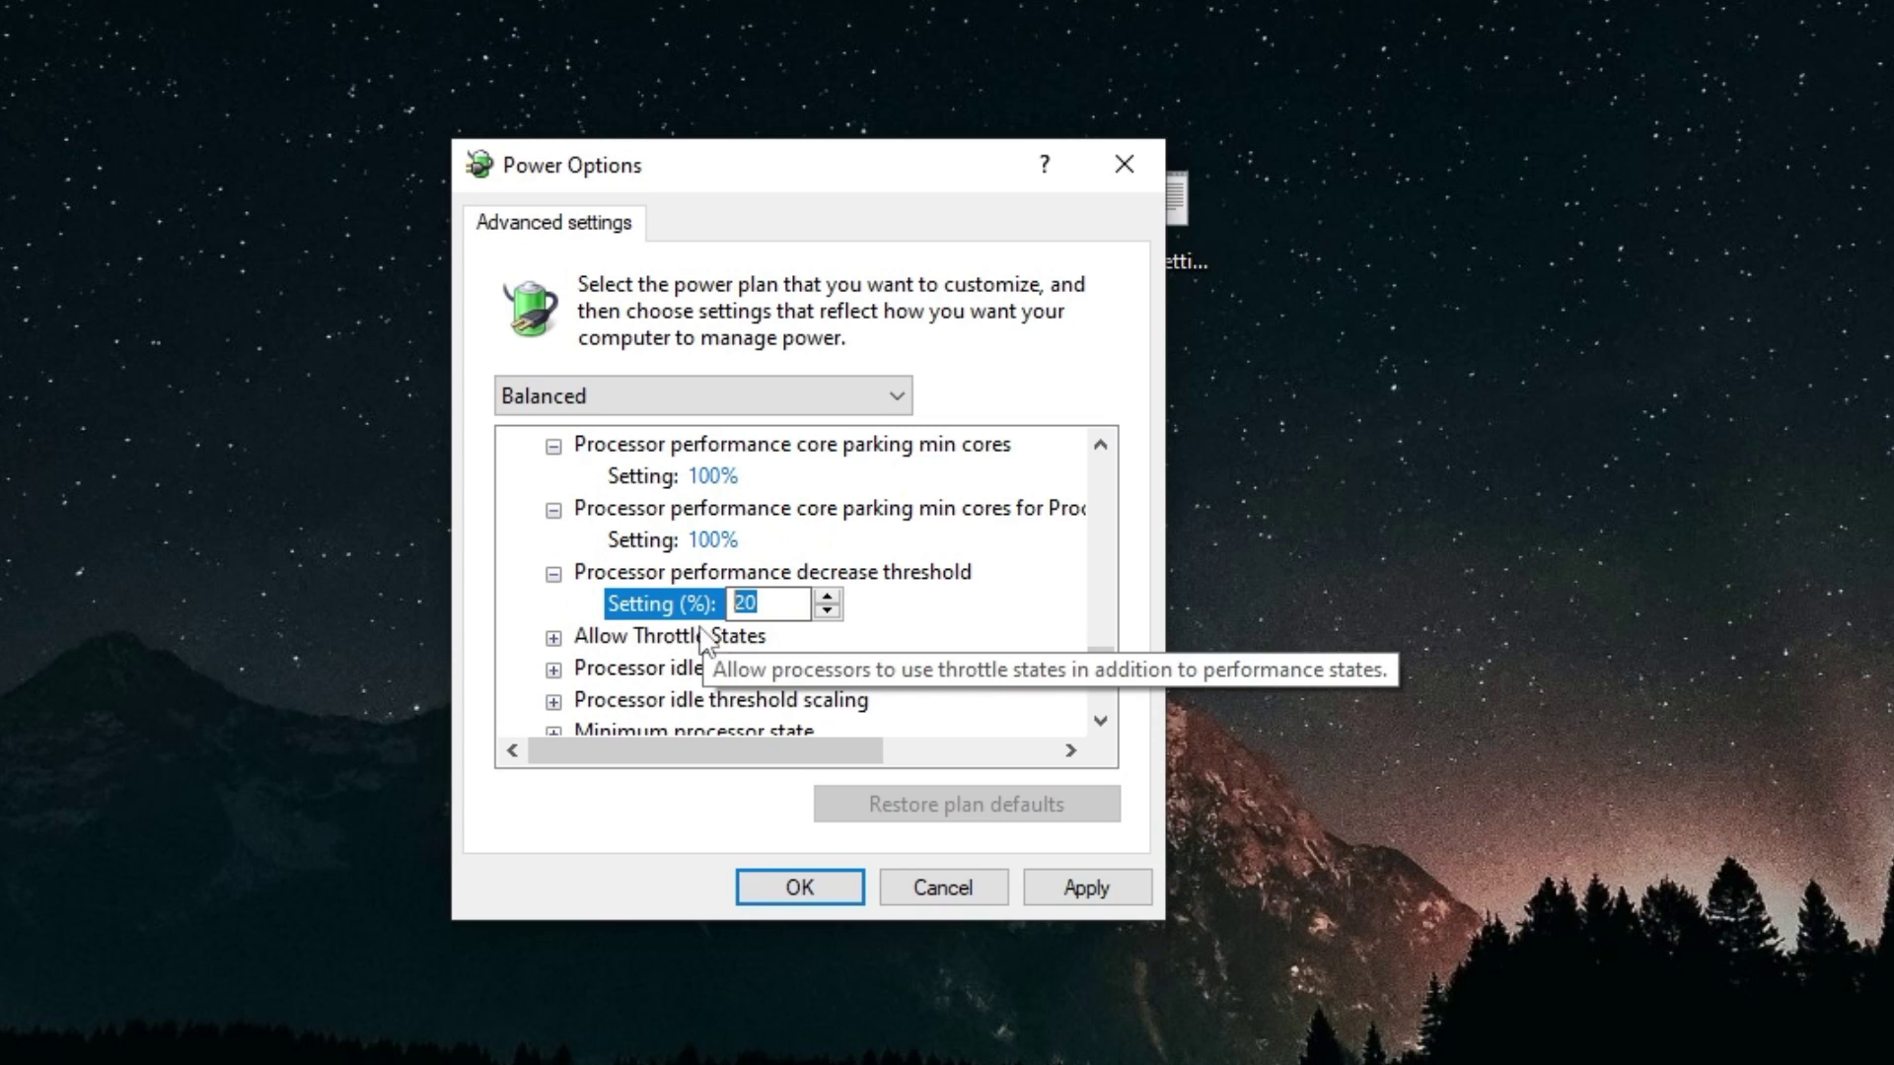
pyautogui.write('100')
pyautogui.scroll(-1, 553, 562)
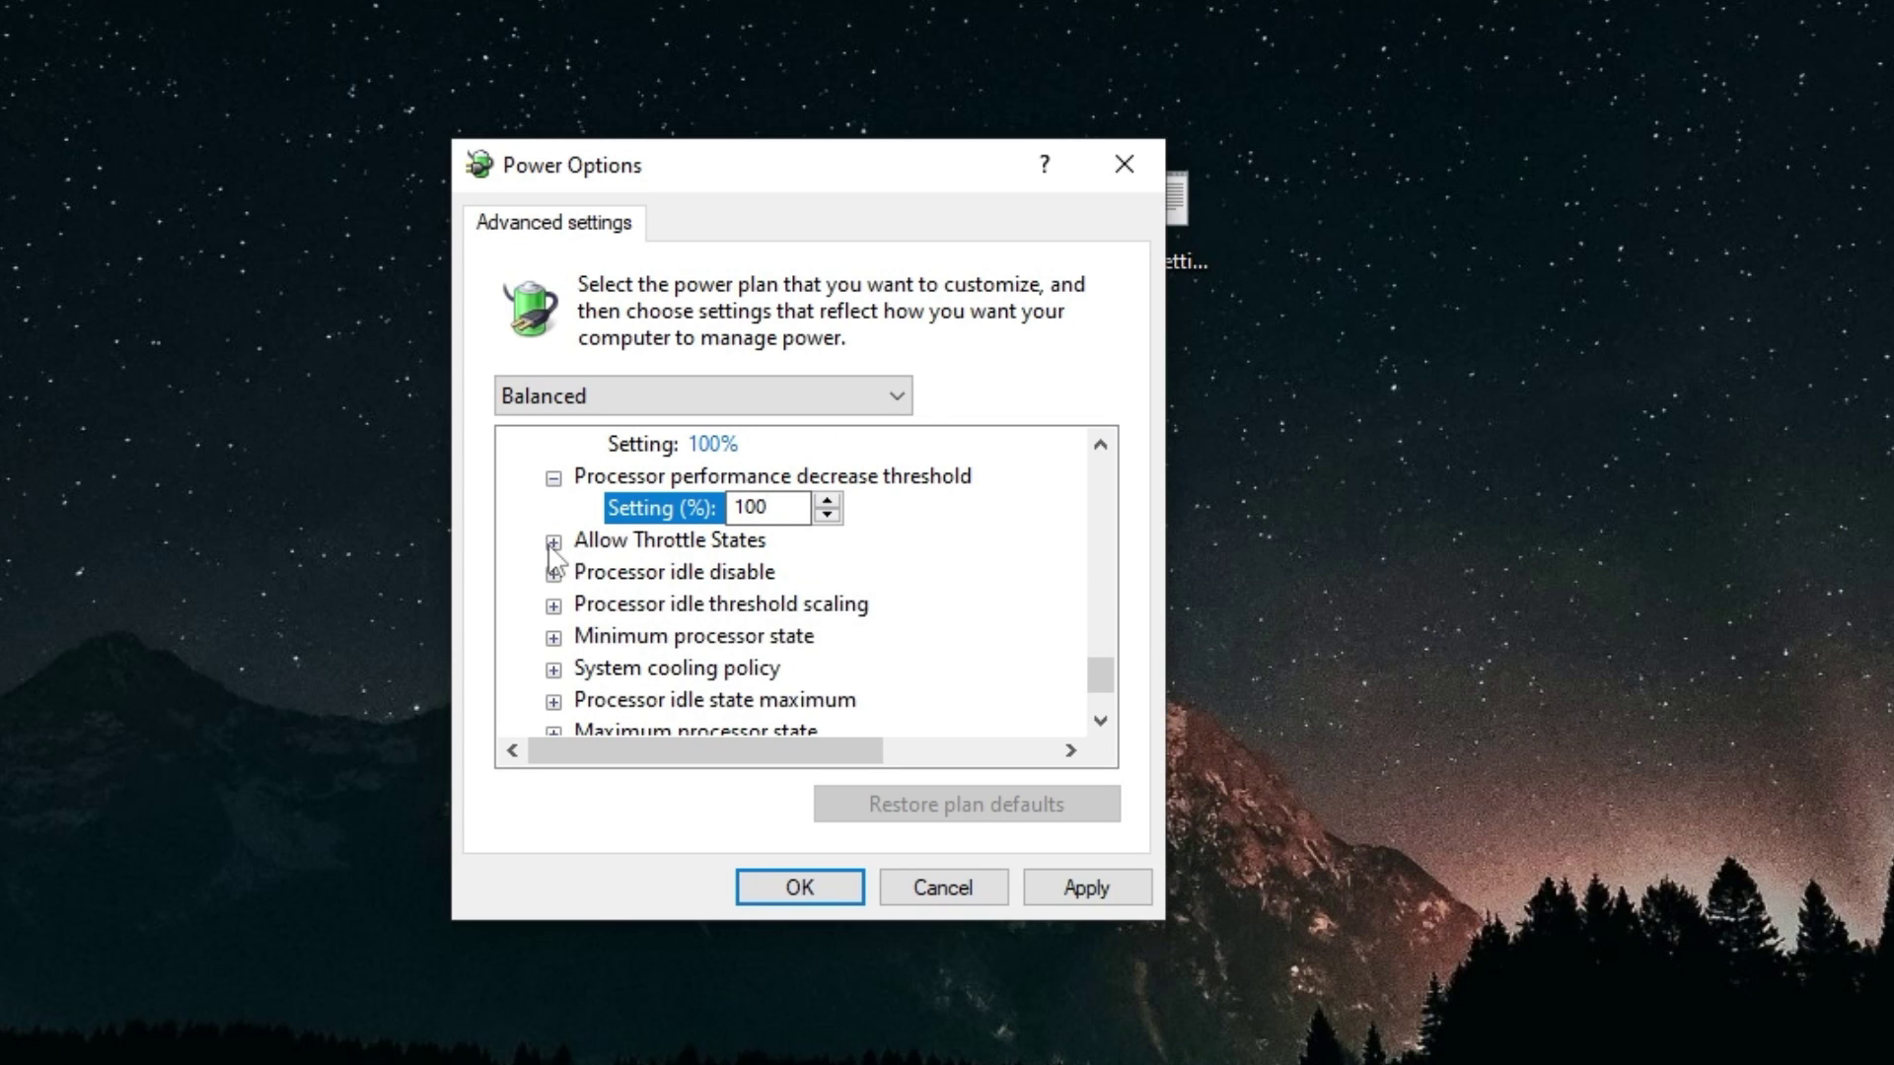
pyautogui.click(553, 543)
pyautogui.click(735, 573)
pyautogui.click(779, 602)
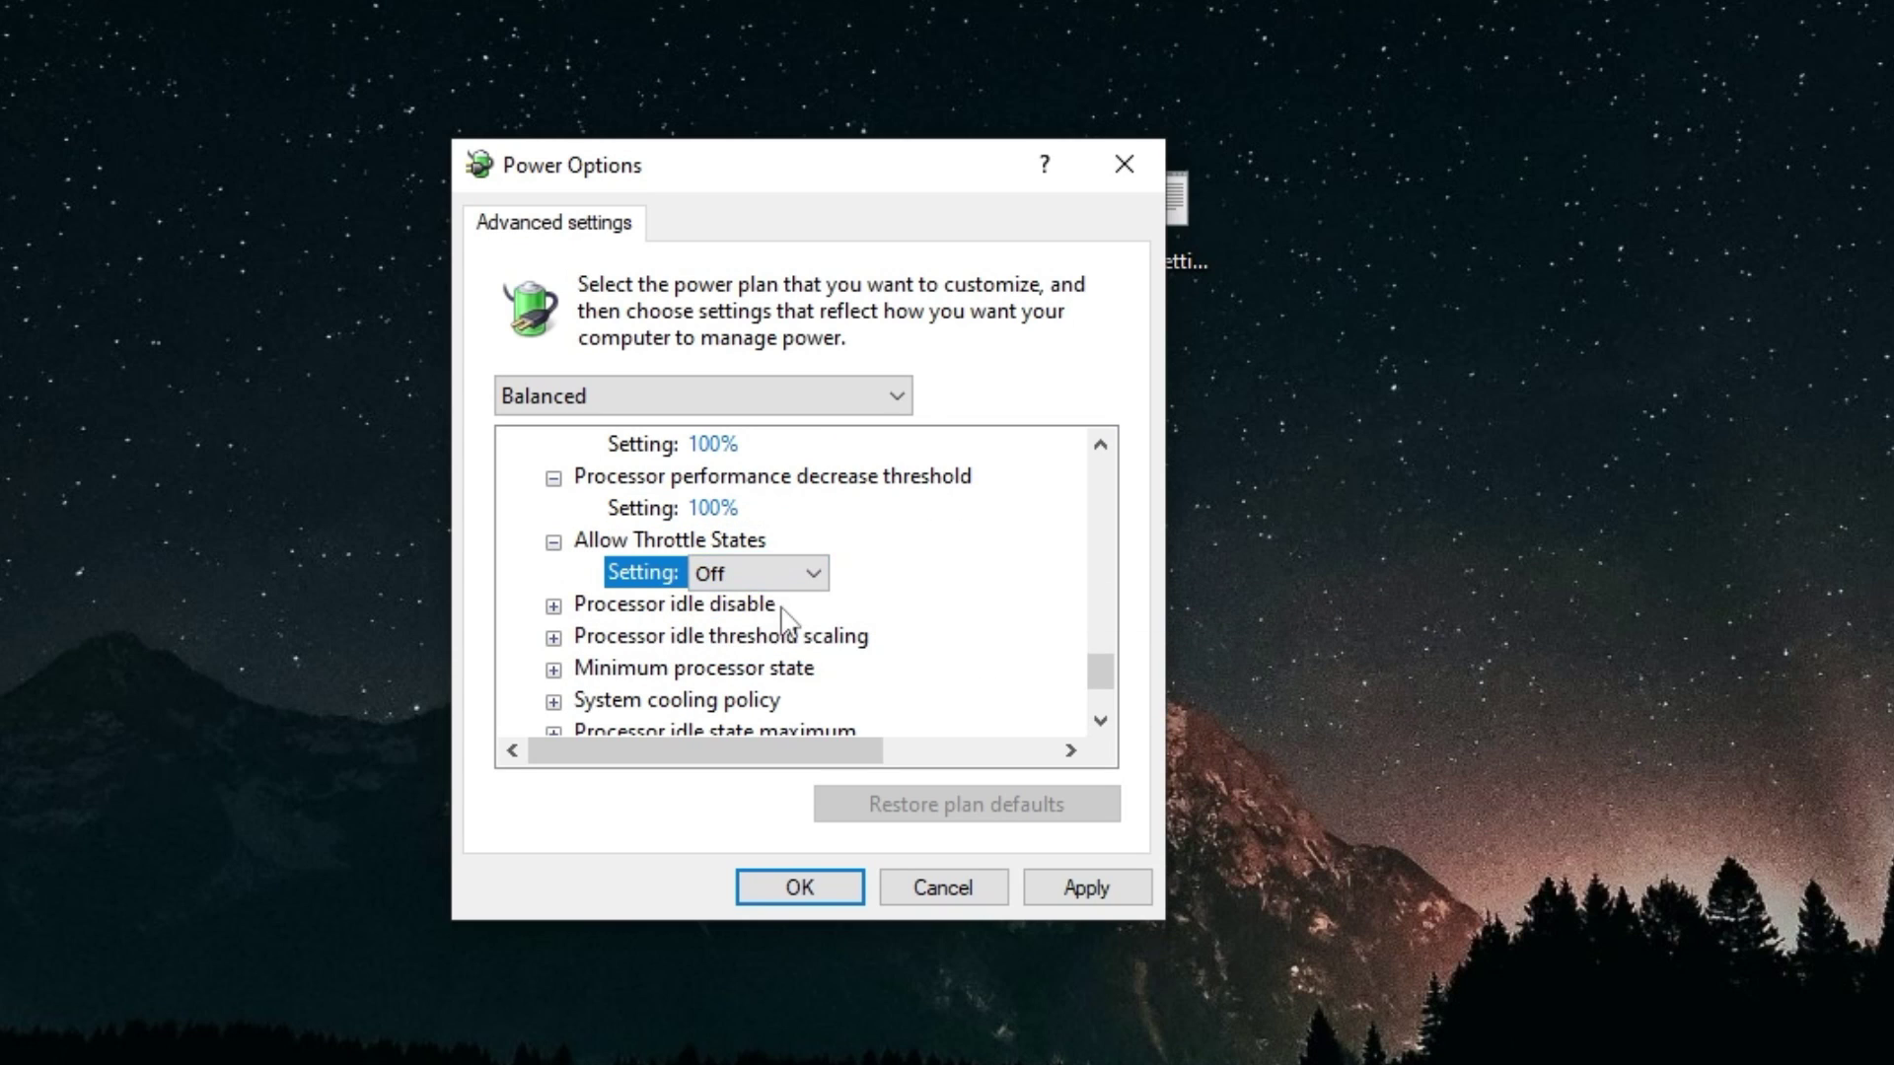
# Step: Keep Processor idle disable at Enable idle
pyautogui.scroll(-1, 691, 602)
pyautogui.click(554, 509)
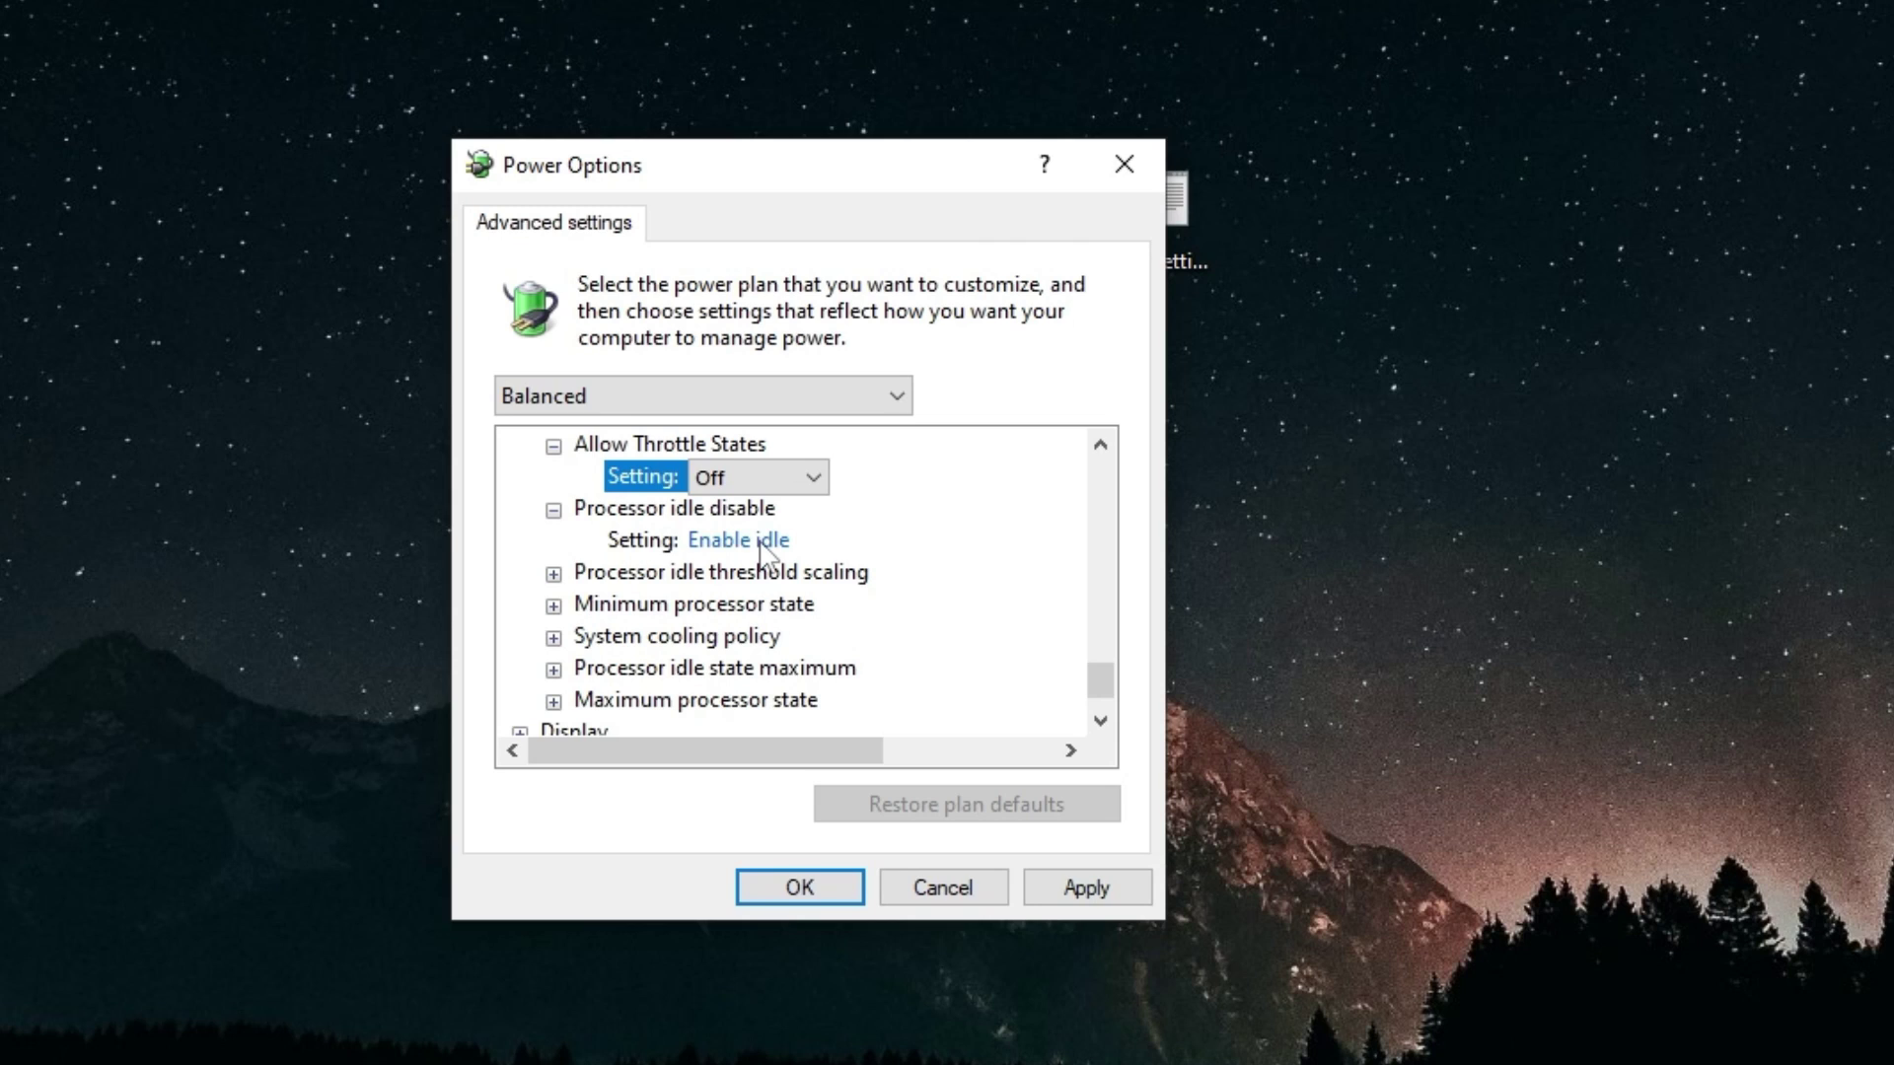
pyautogui.click(769, 543)
pyautogui.click(772, 544)
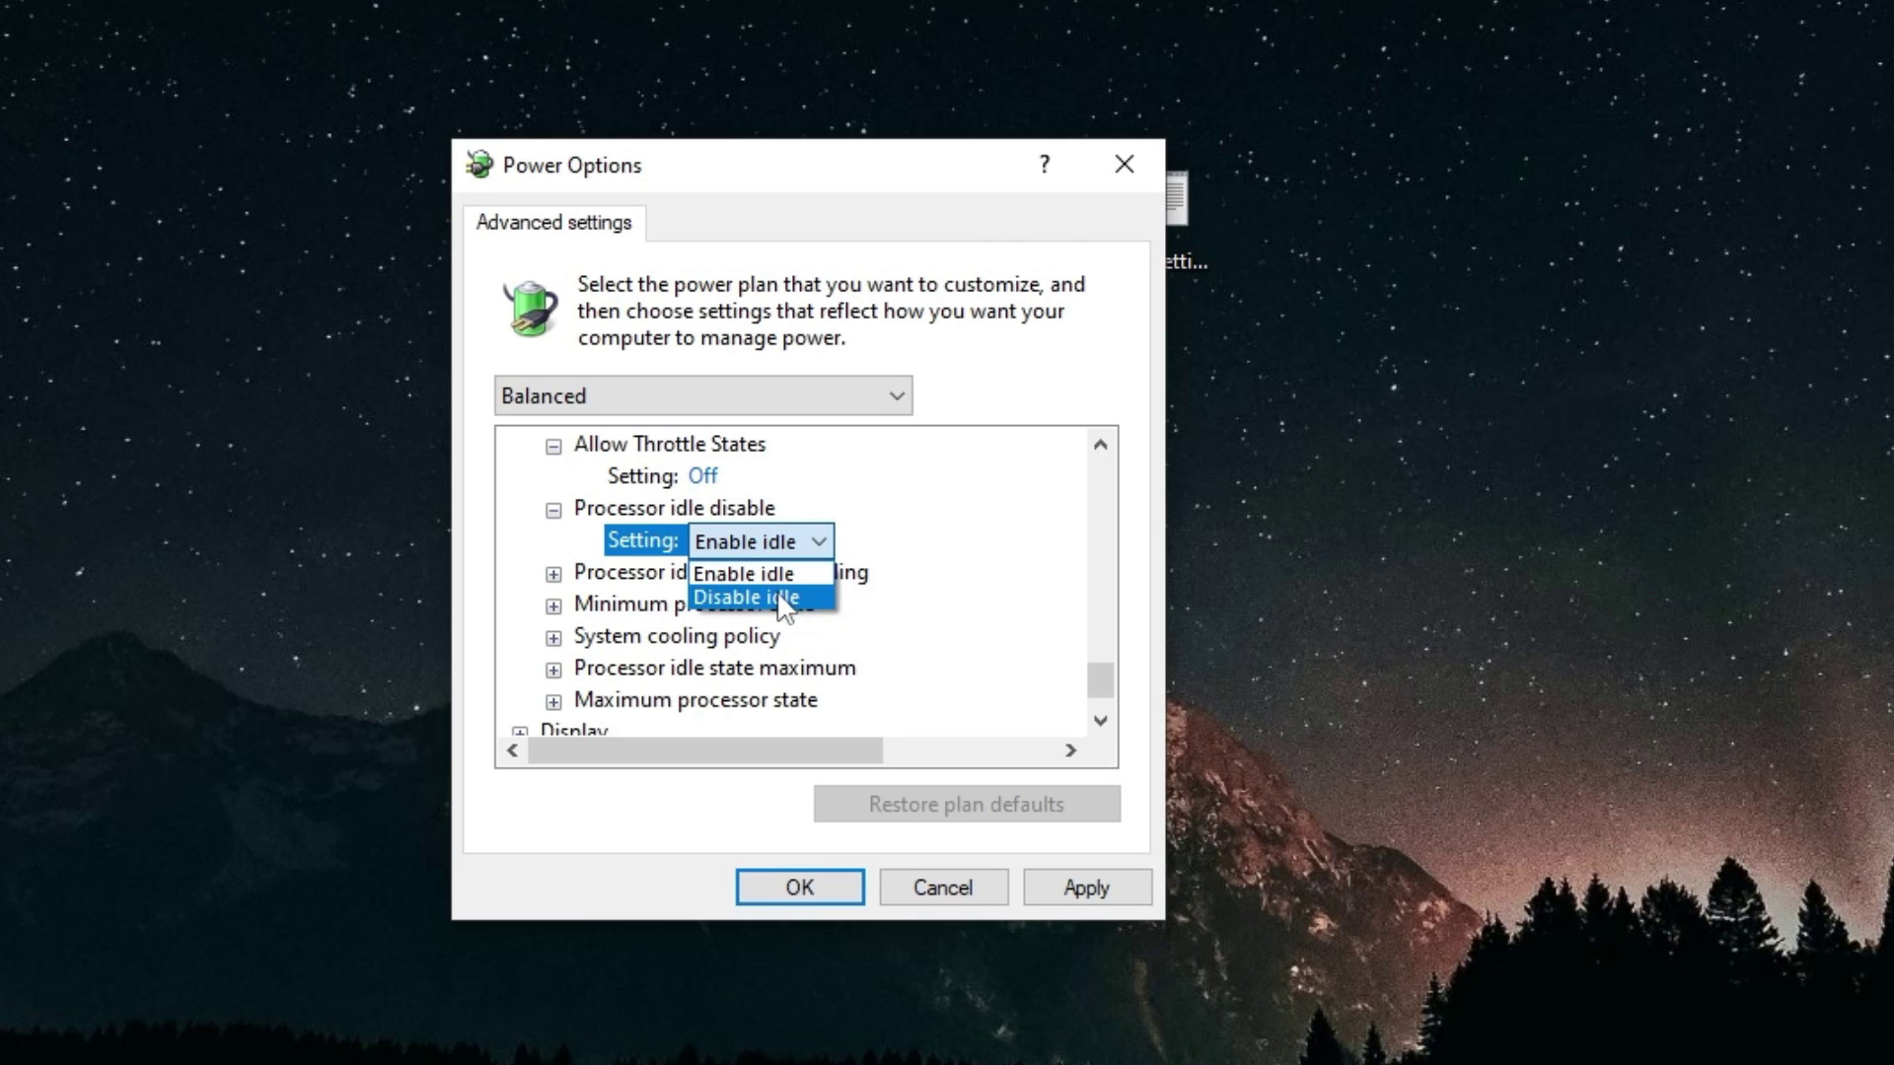
pyautogui.click(748, 572)
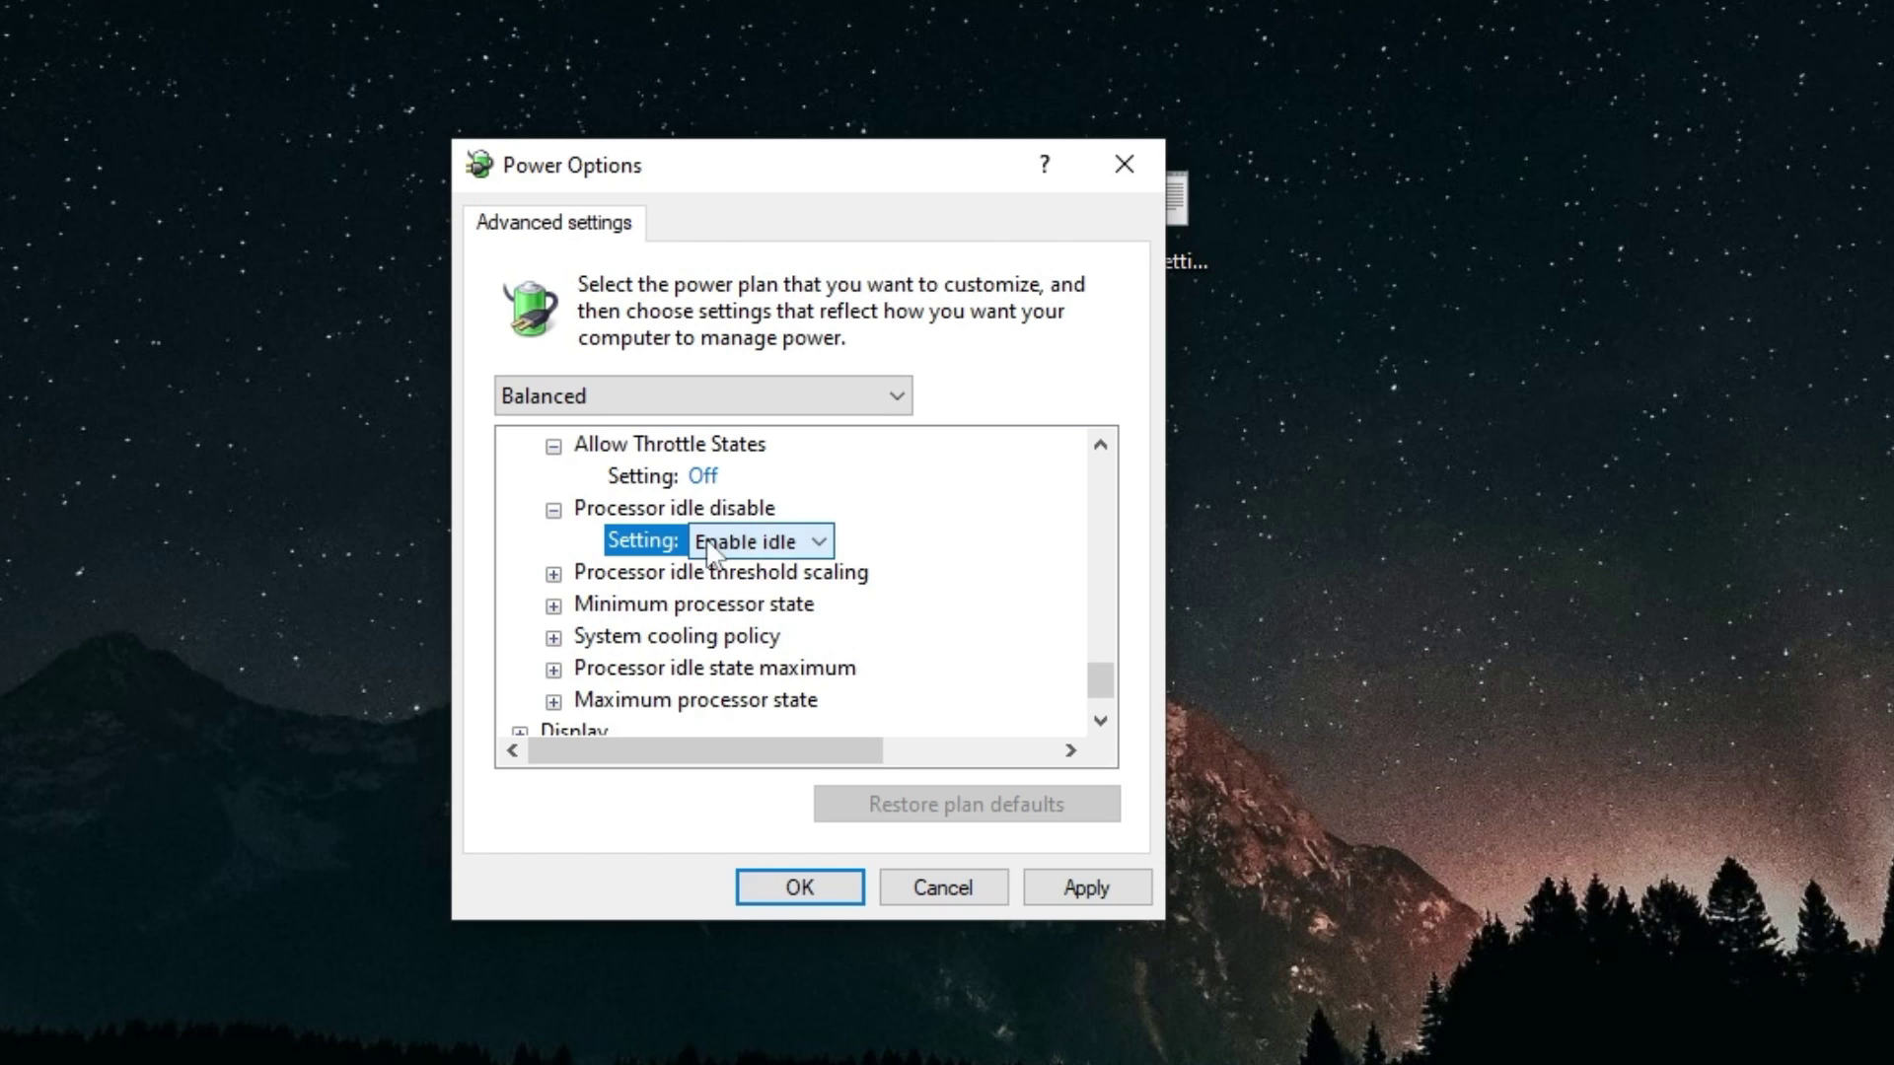
# Step: Set minimum processor state to 100% and processor idle state maximum to 0
pyautogui.scroll(-1, 592, 567)
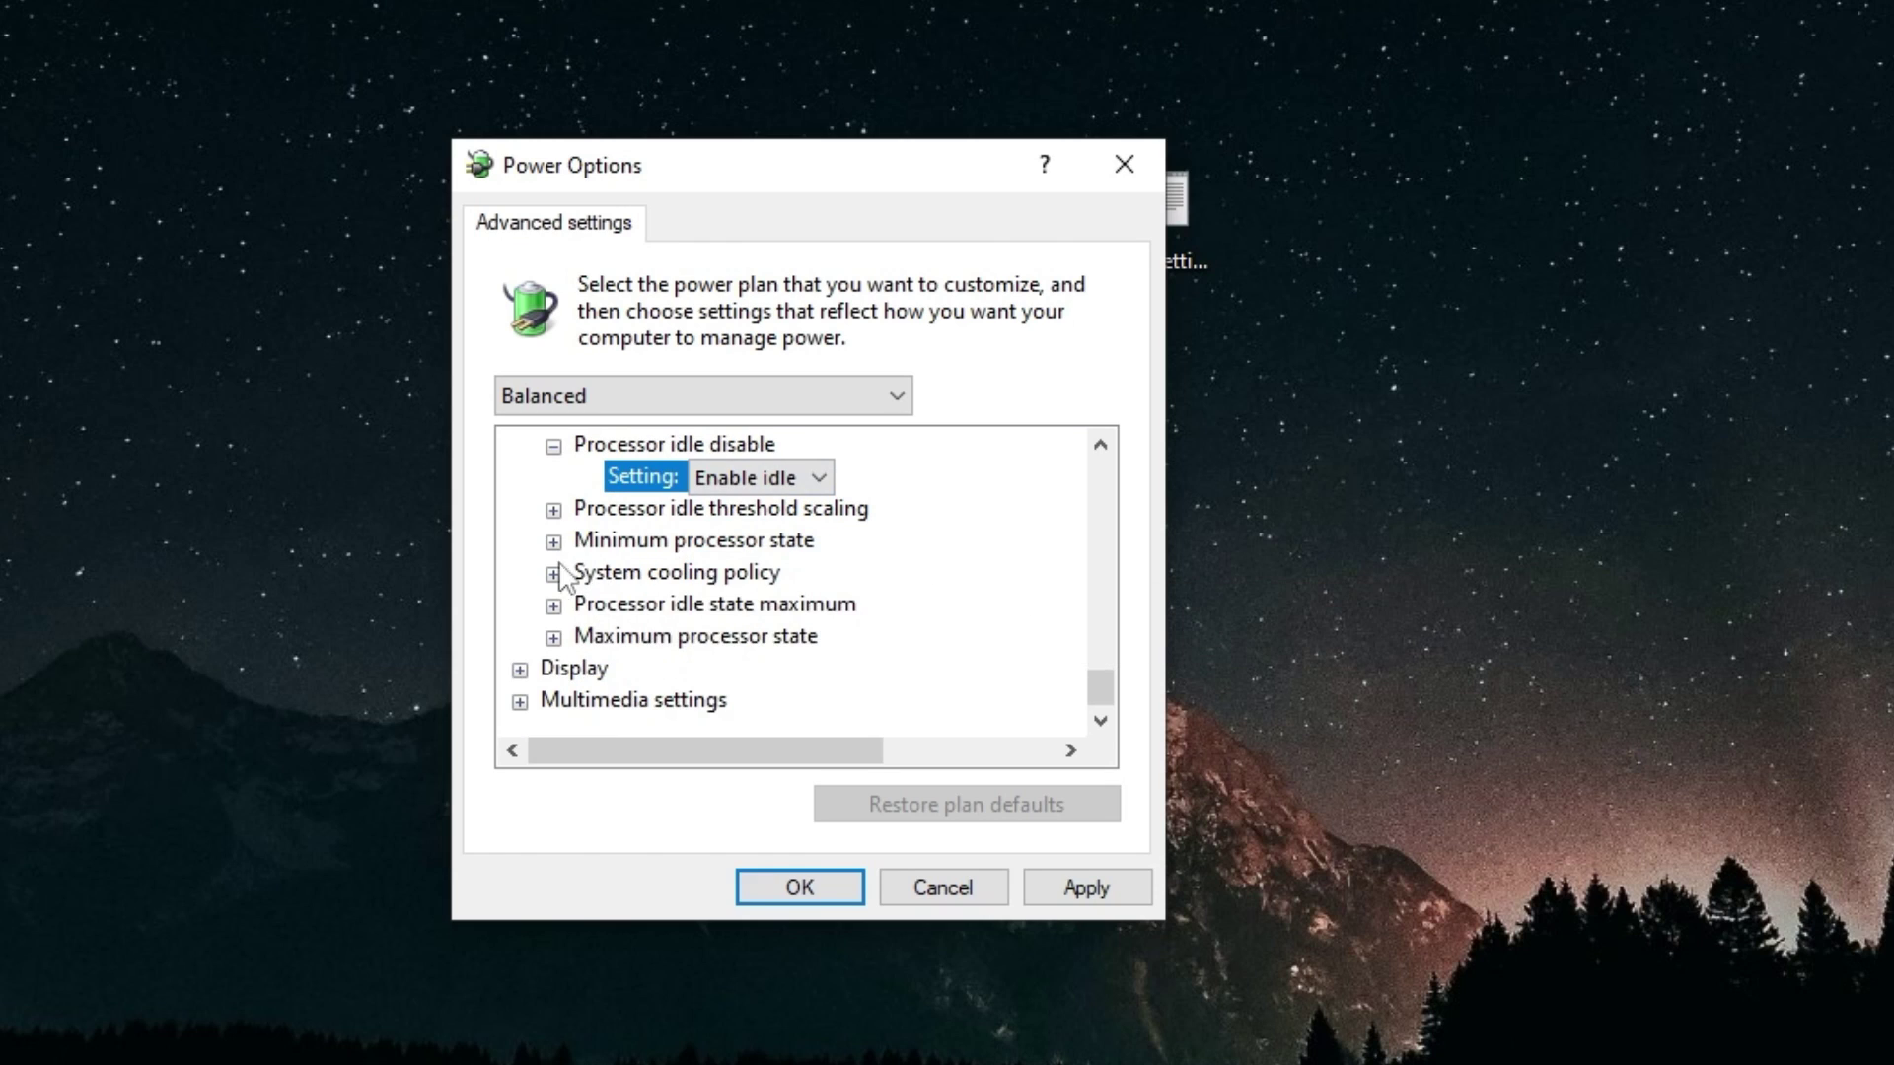
pyautogui.click(553, 542)
pyautogui.click(691, 573)
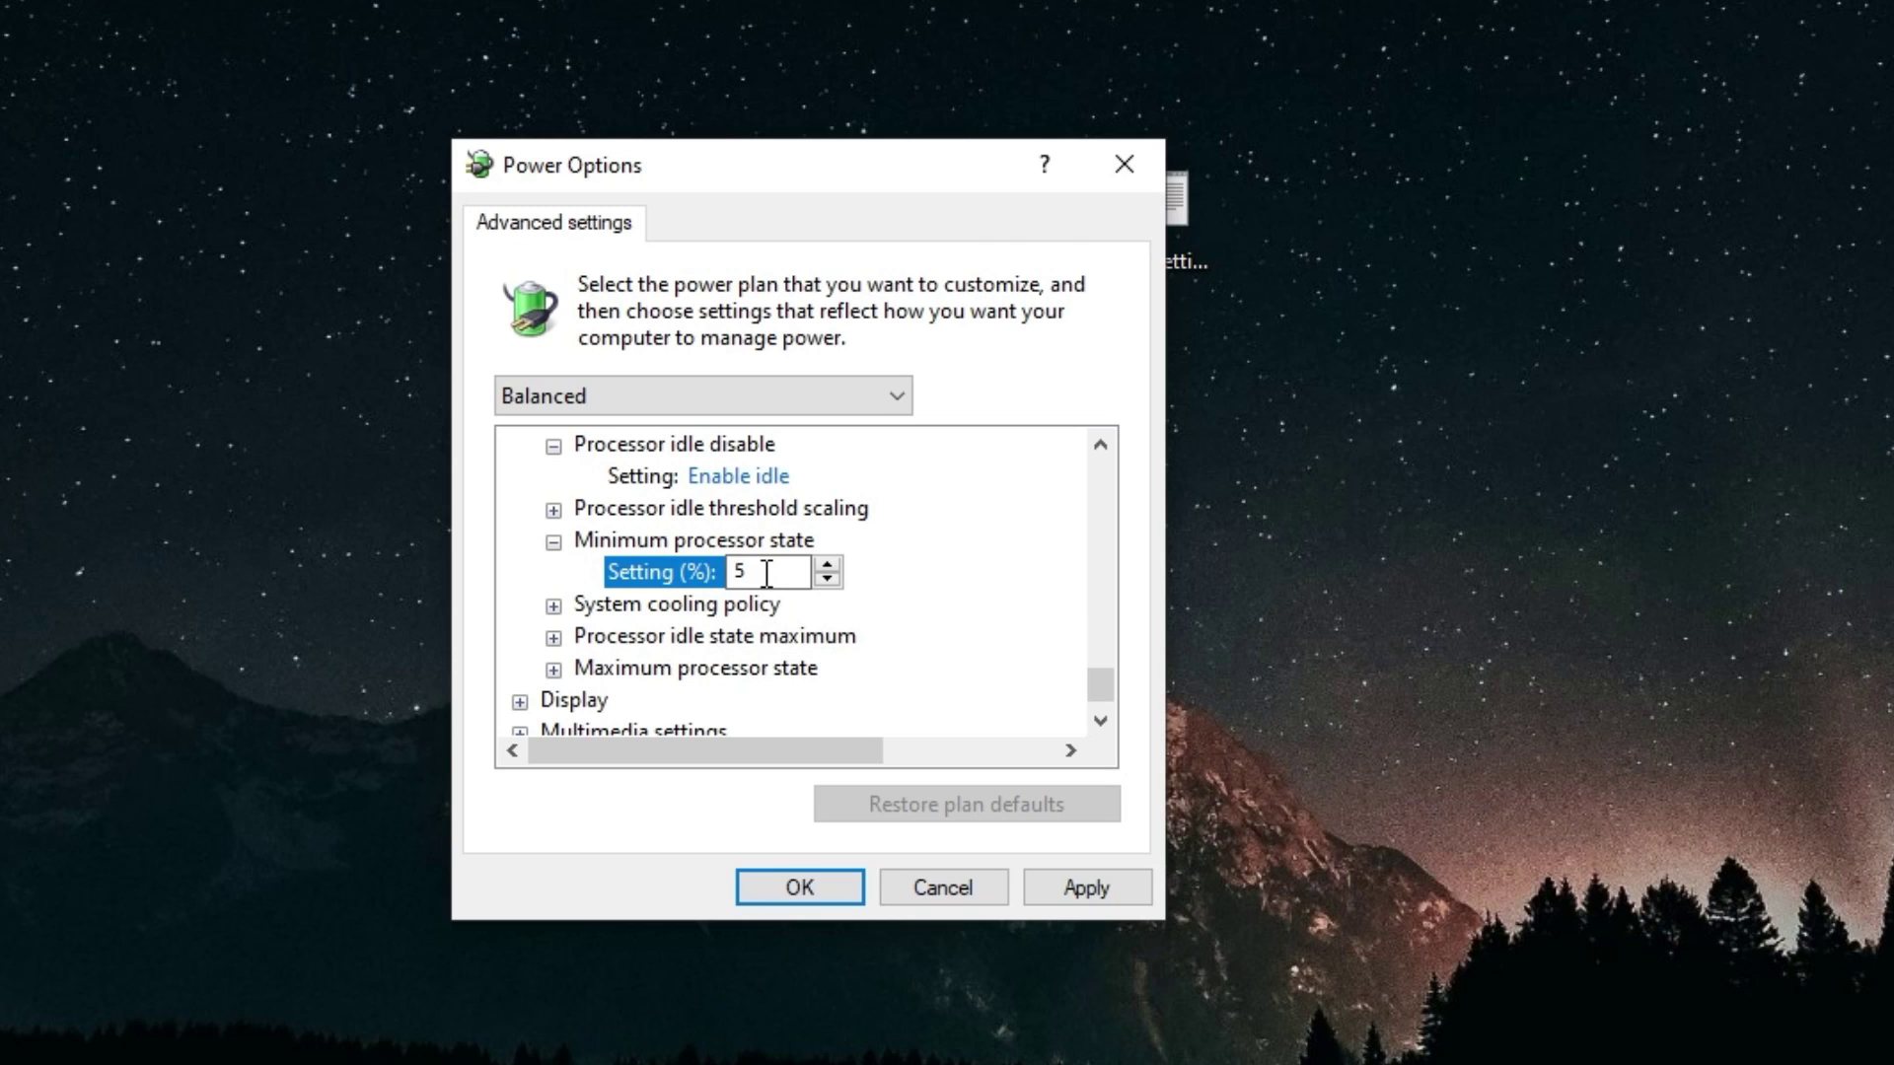
pyautogui.write('100')
pyautogui.click(554, 636)
pyautogui.scroll(-1, 597, 680)
pyautogui.click(787, 608)
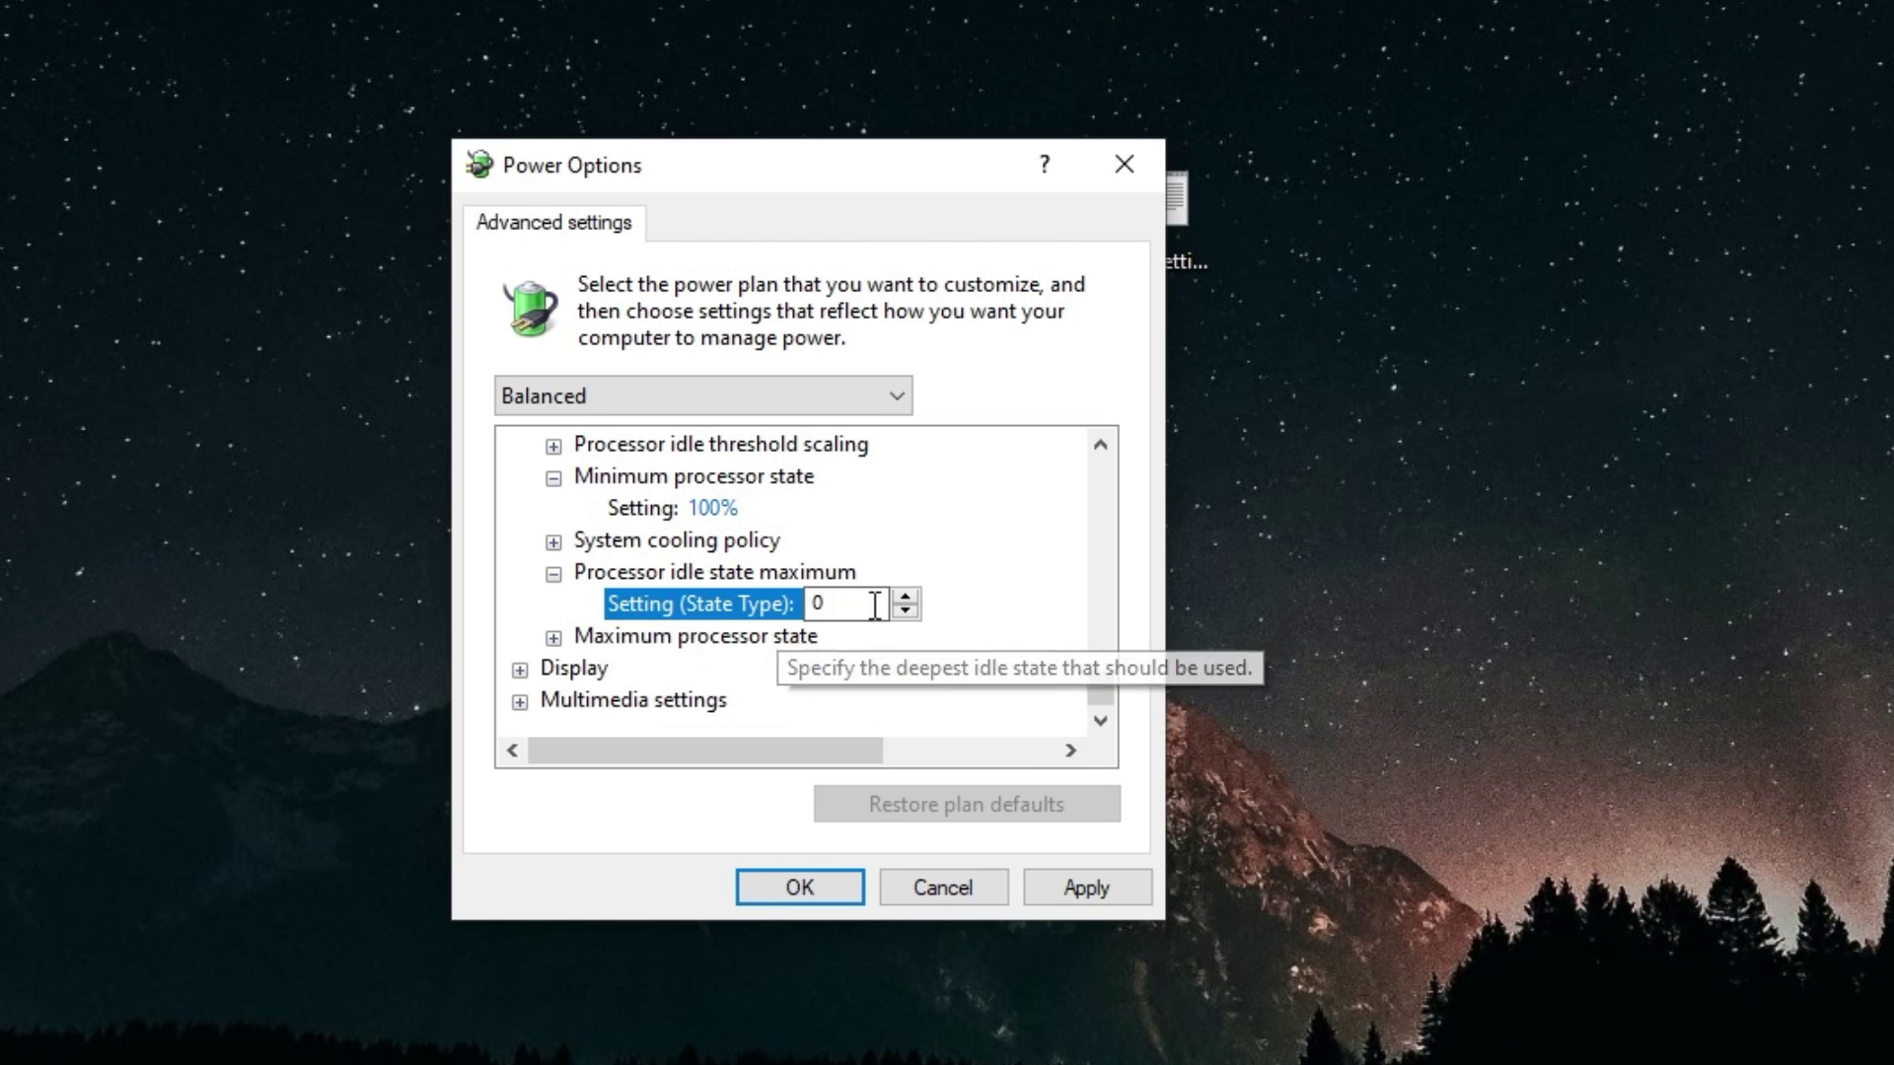
# Step: Set the maximum processor state to 100%
pyautogui.click(554, 637)
pyautogui.click(759, 681)
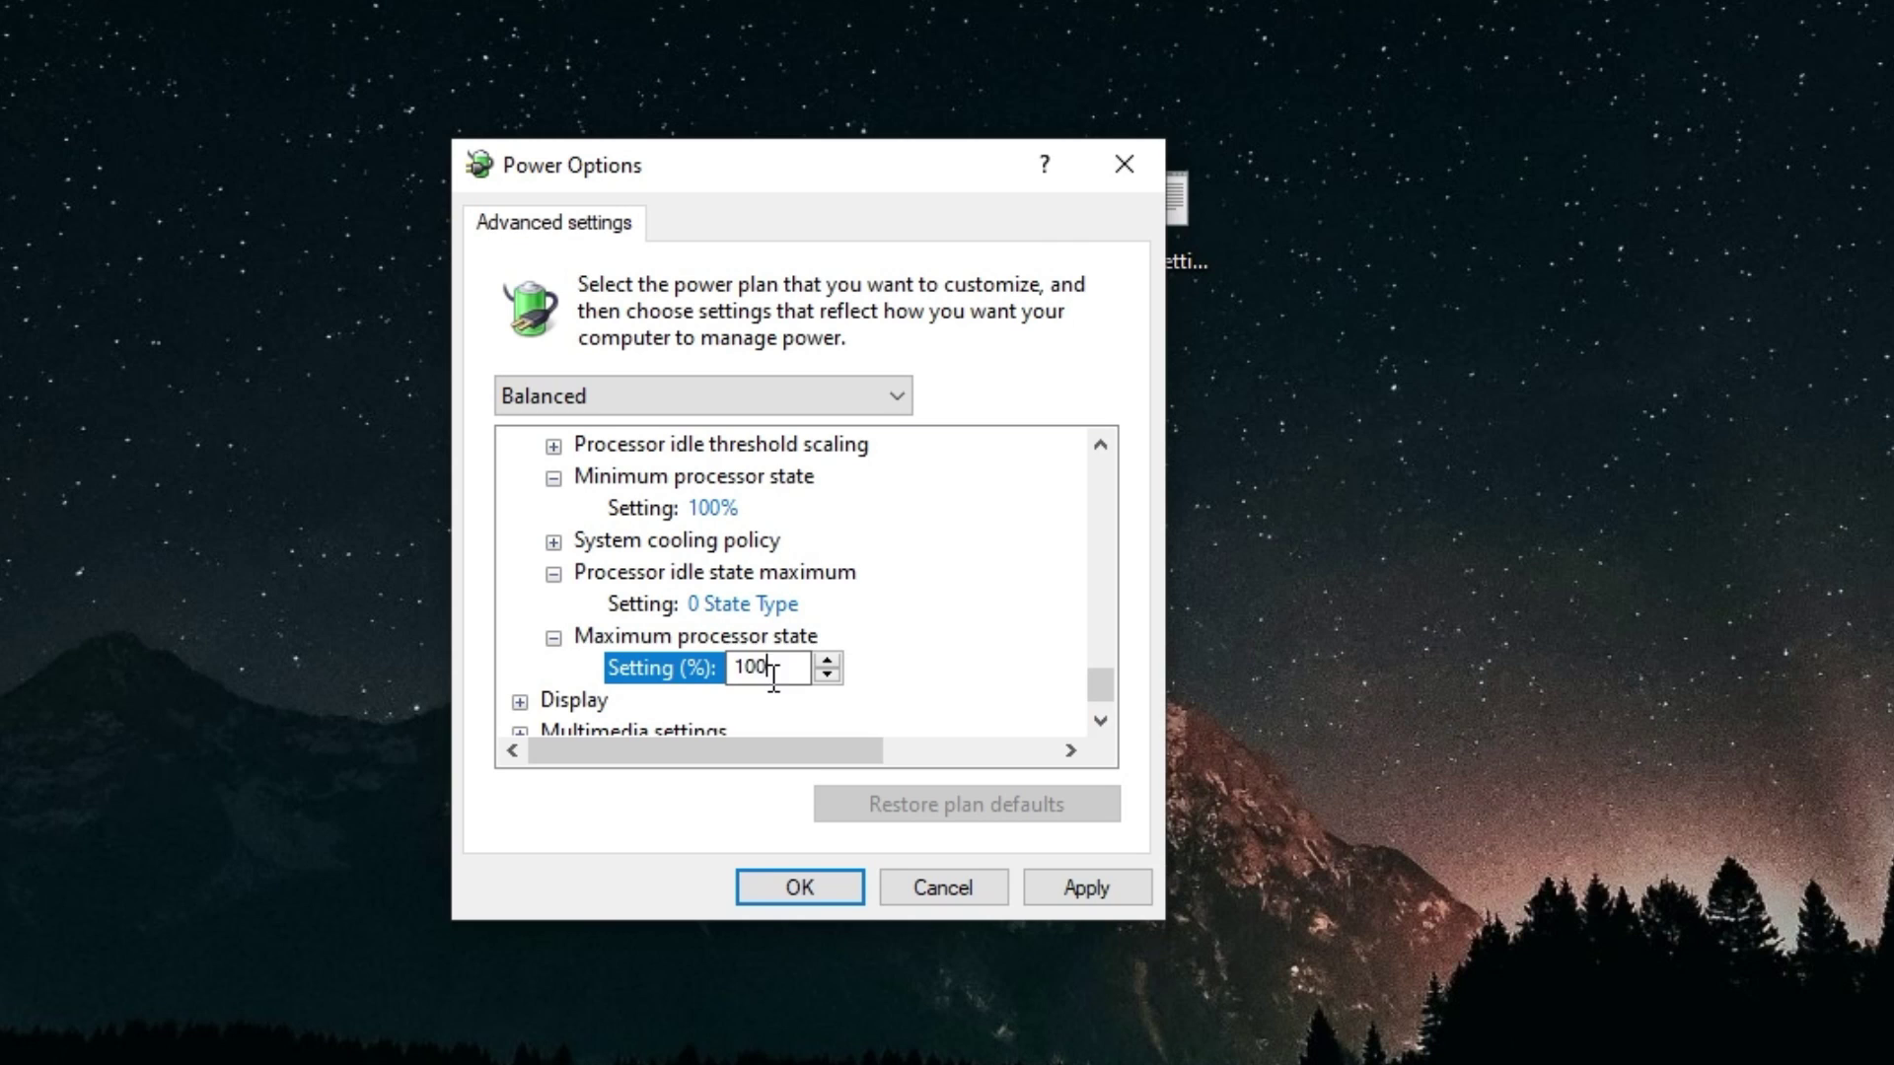
pyautogui.moveTo(782, 666); pyautogui.dragTo(730, 678)
pyautogui.write('100')
pyautogui.scroll(-1, 680, 712)
# Step: Keep Turn off display after at Never
pyautogui.click(521, 669)
pyautogui.scroll(-1, 524, 678)
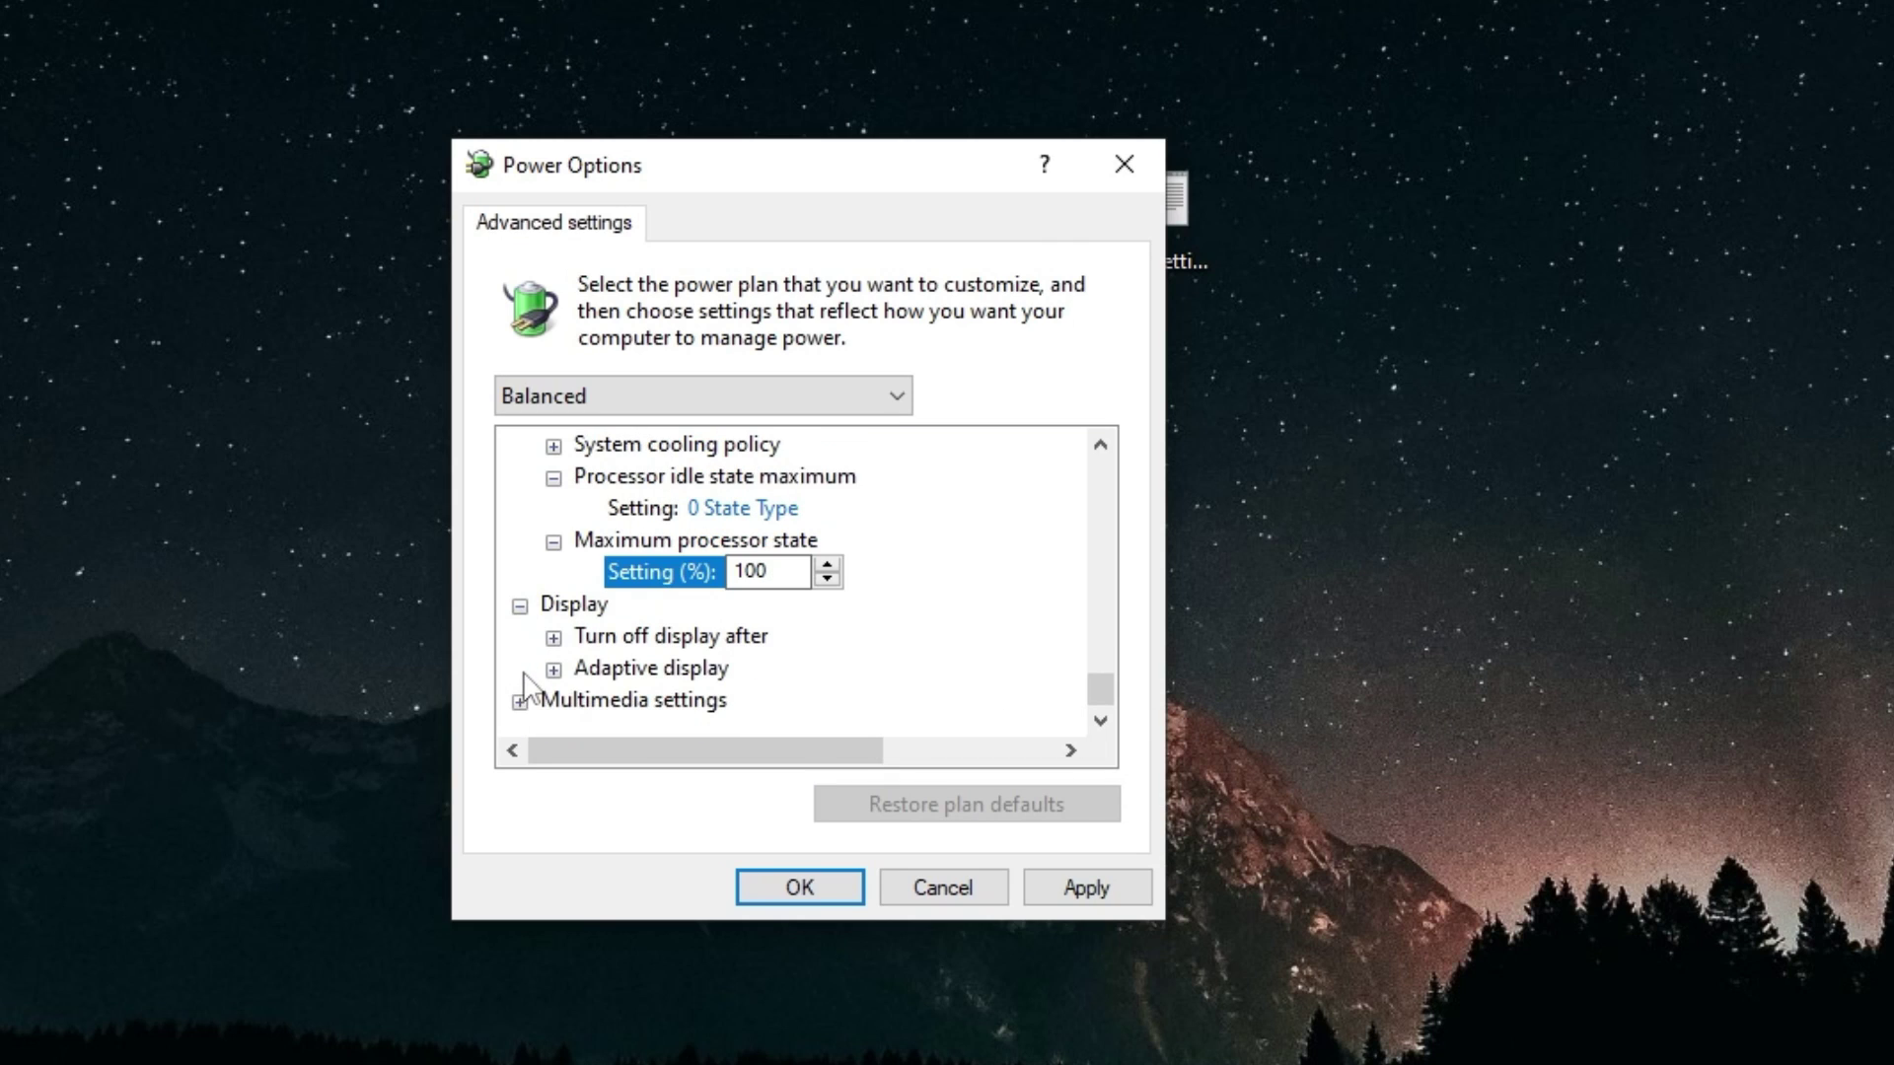
pyautogui.click(554, 637)
pyautogui.click(773, 667)
pyautogui.moveTo(847, 668); pyautogui.dragTo(775, 679)
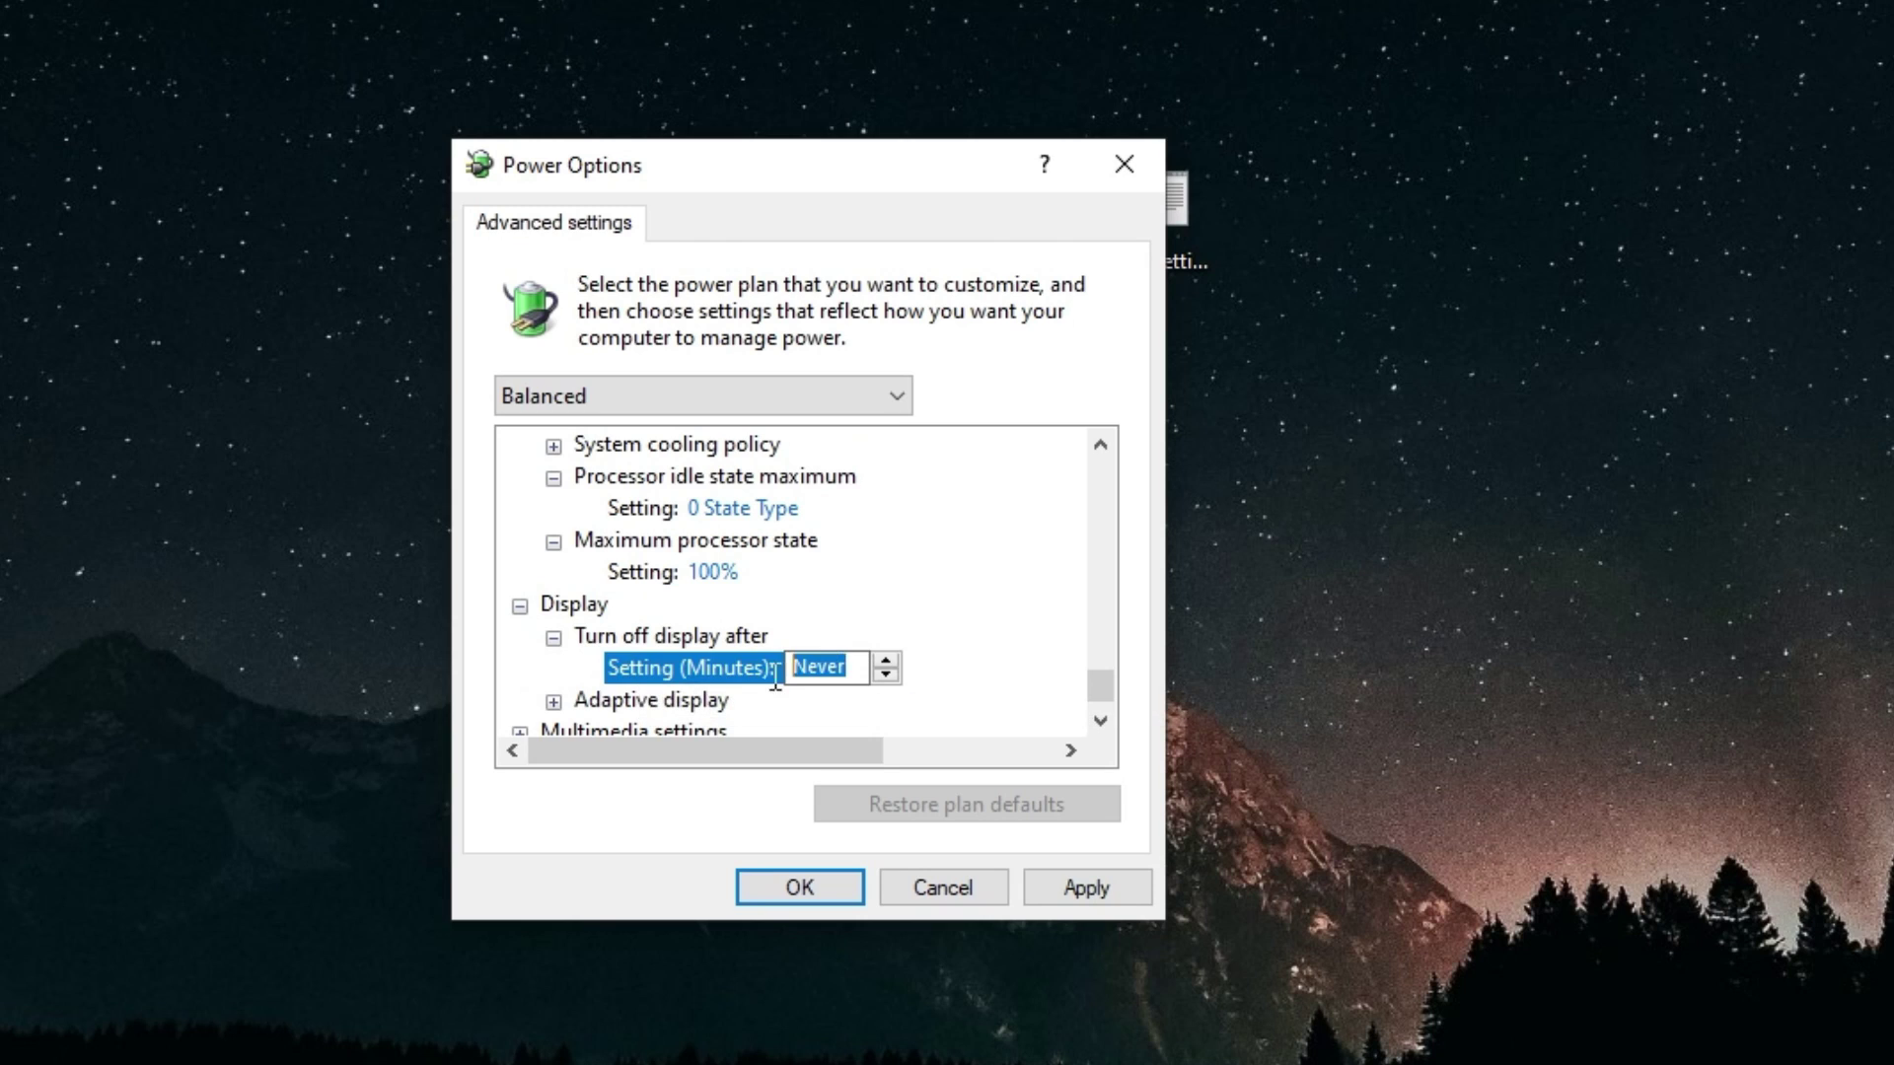
pyautogui.click(858, 668)
# Step: Keep Adaptive display set to Off
pyautogui.scroll(-1, 789, 695)
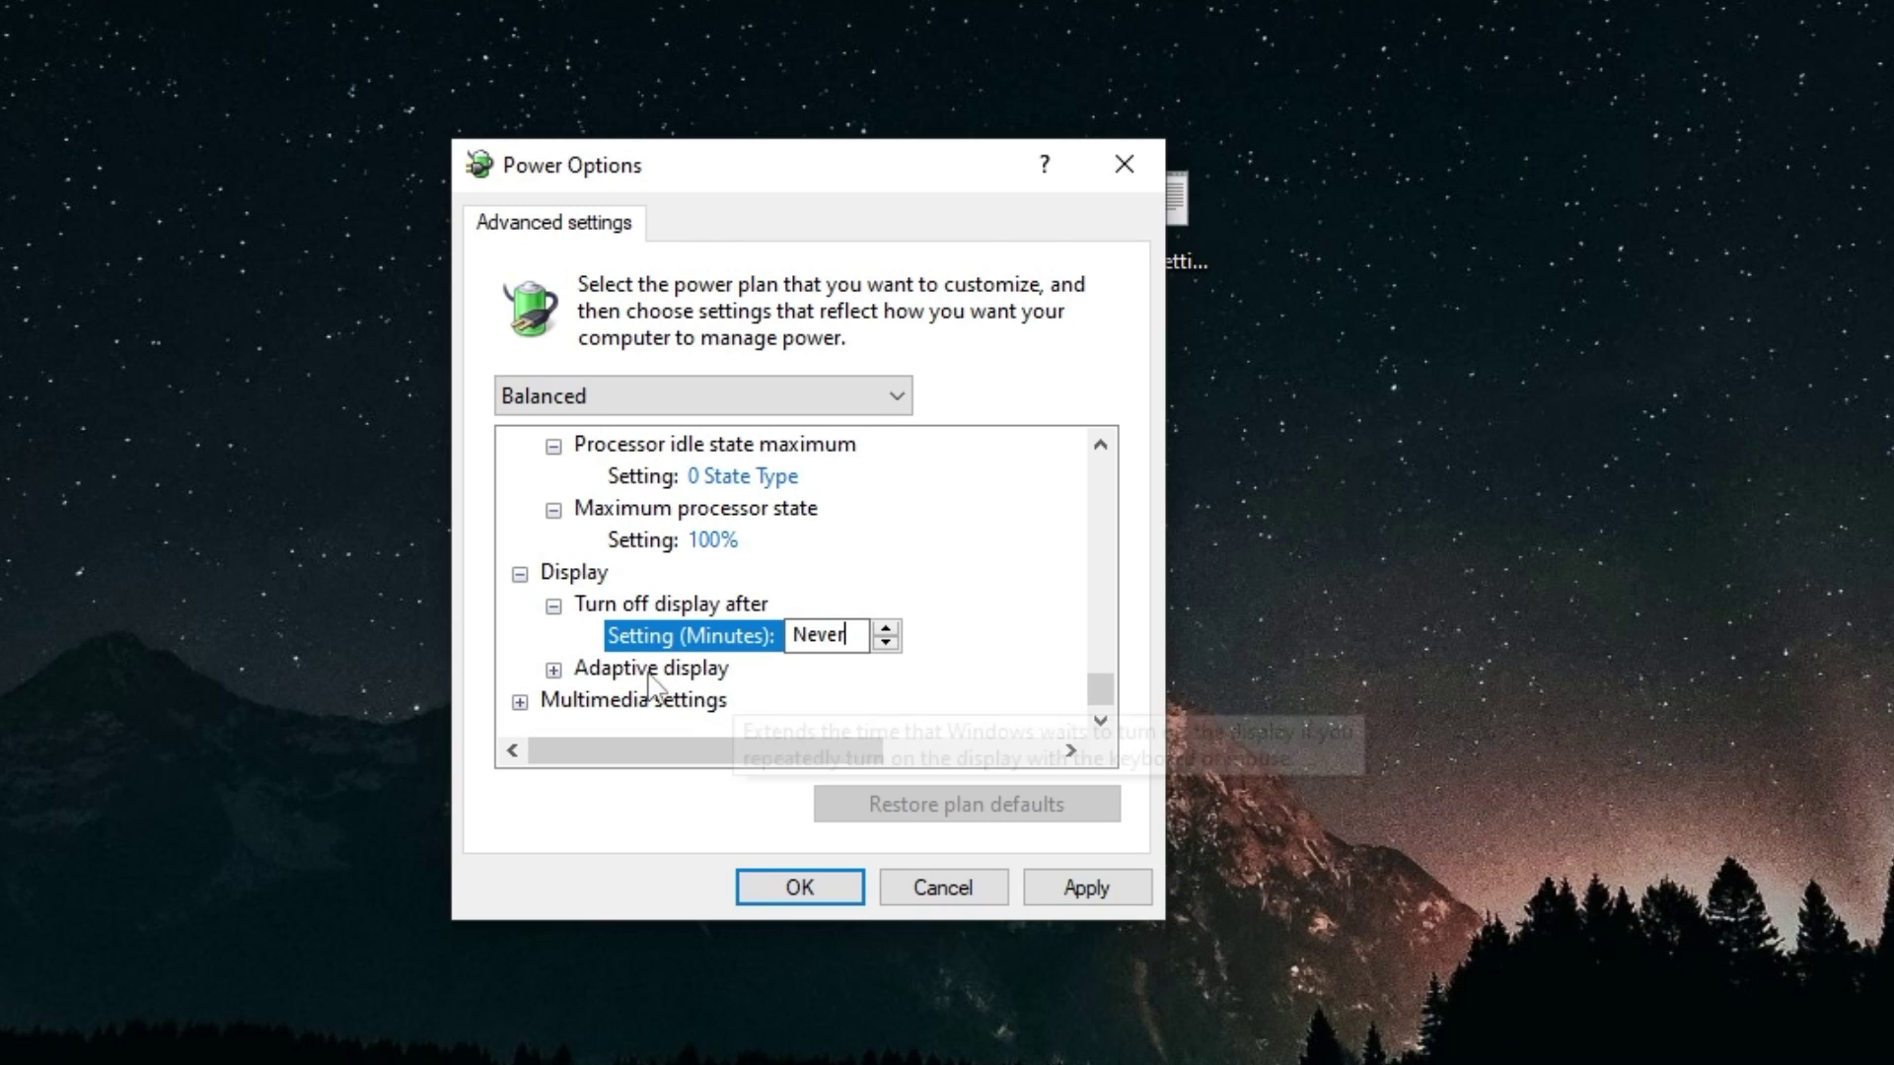
pyautogui.click(584, 668)
pyautogui.click(554, 669)
pyautogui.scroll(-1, 727, 690)
pyautogui.click(723, 670)
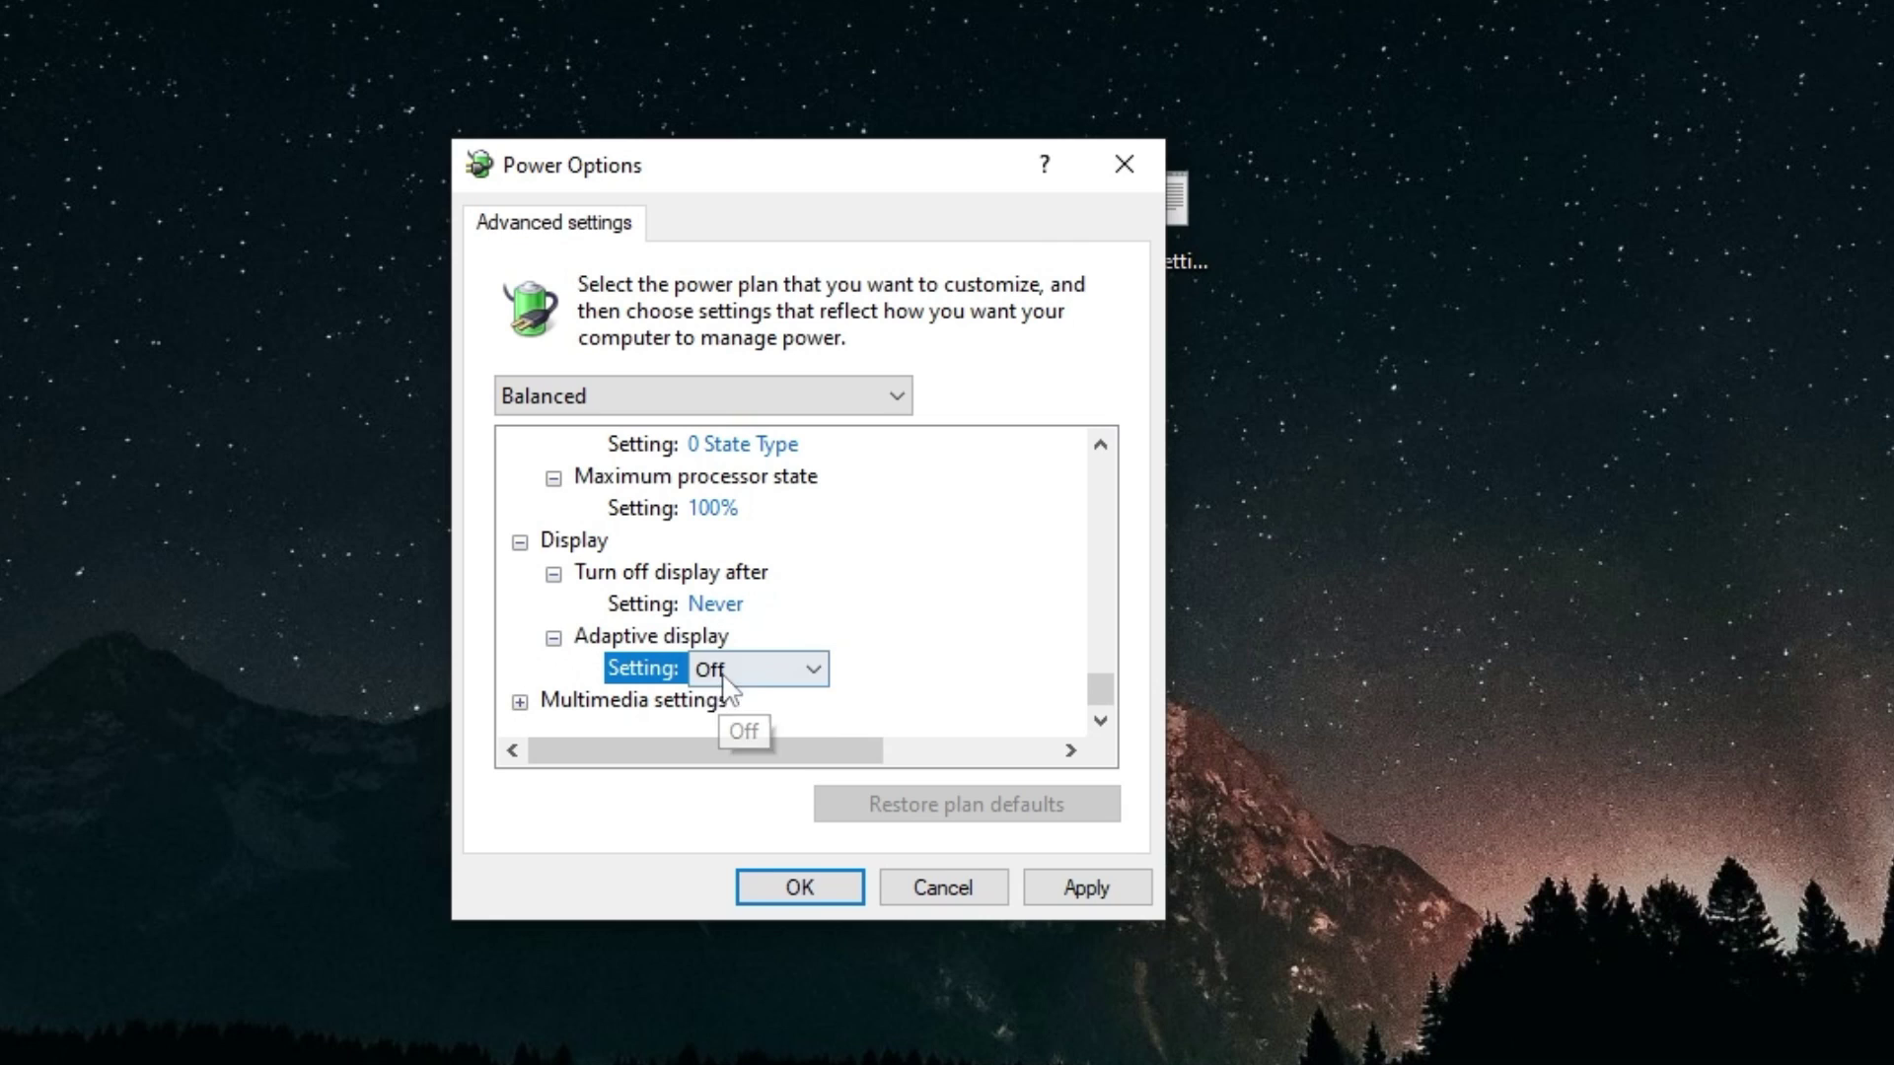
pyautogui.click(723, 671)
pyautogui.click(755, 707)
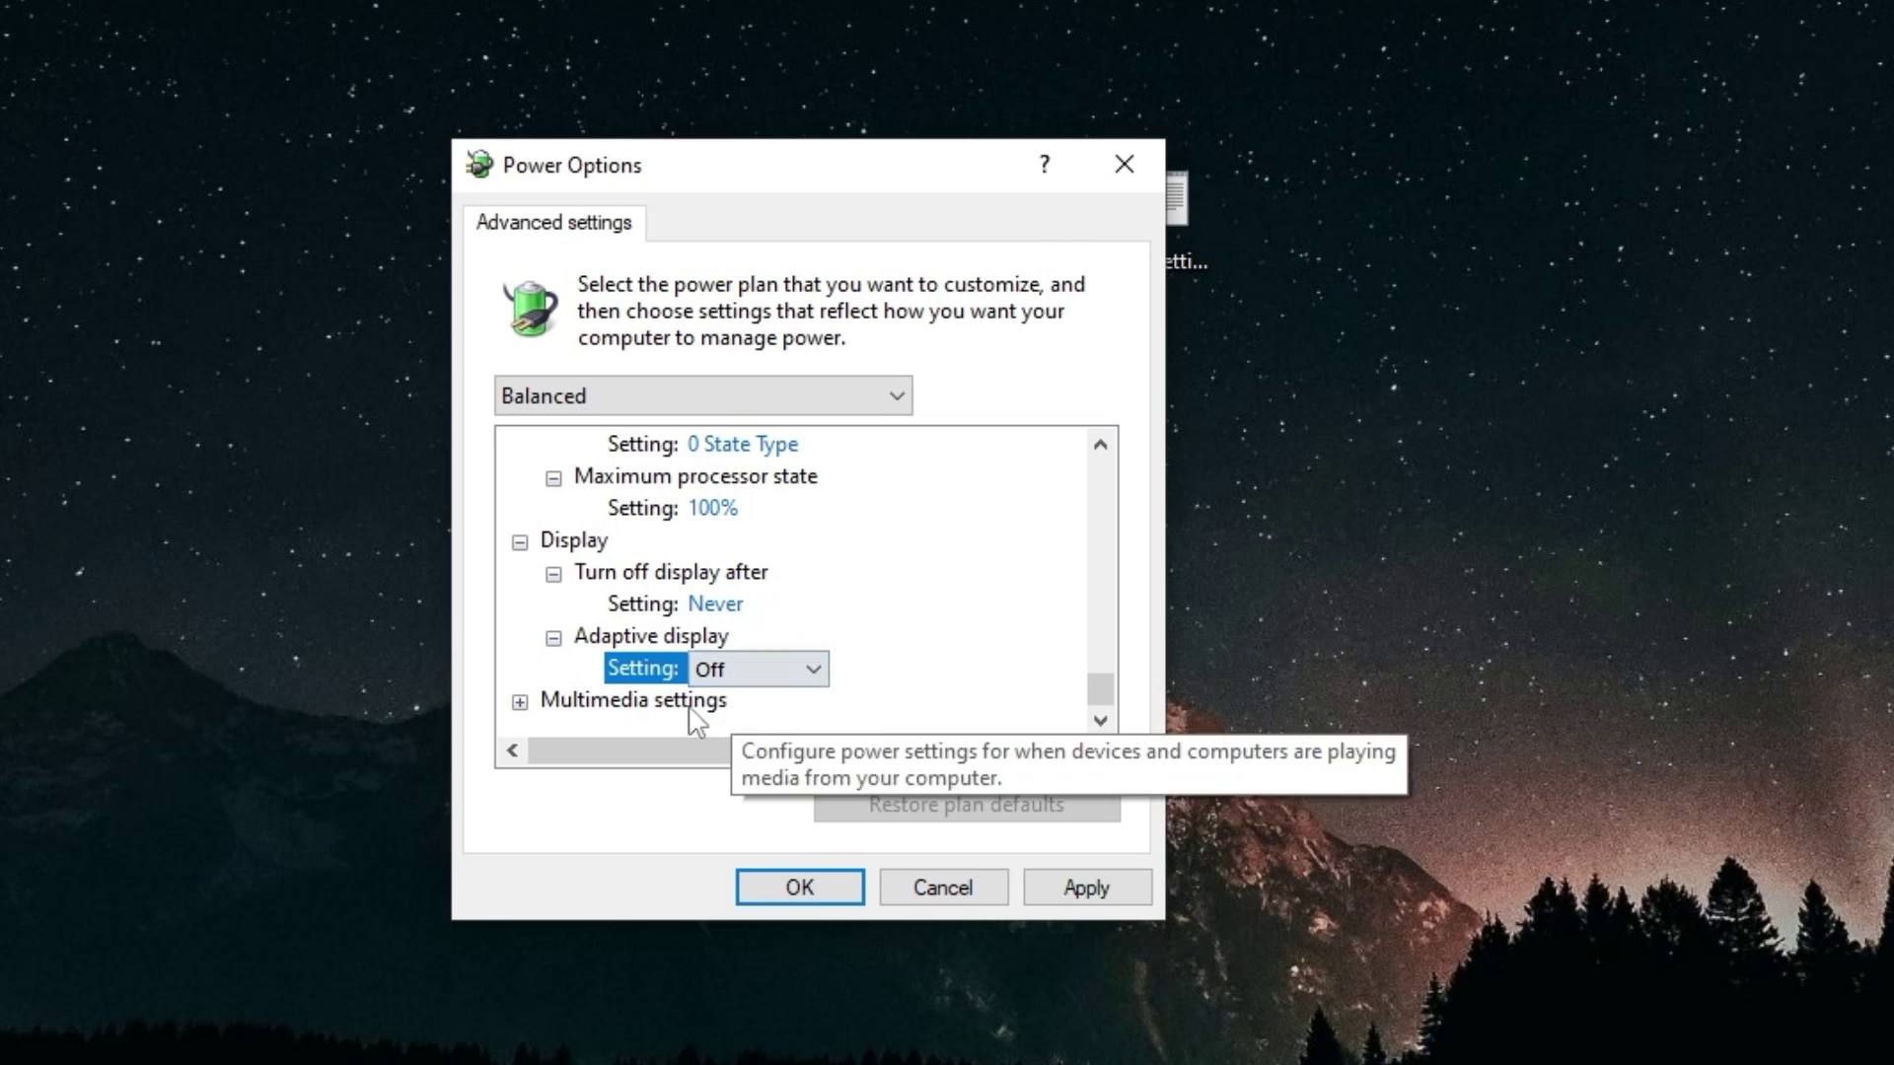
# Step: Apply the plan changes and close Power Options with OK
pyautogui.click(521, 701)
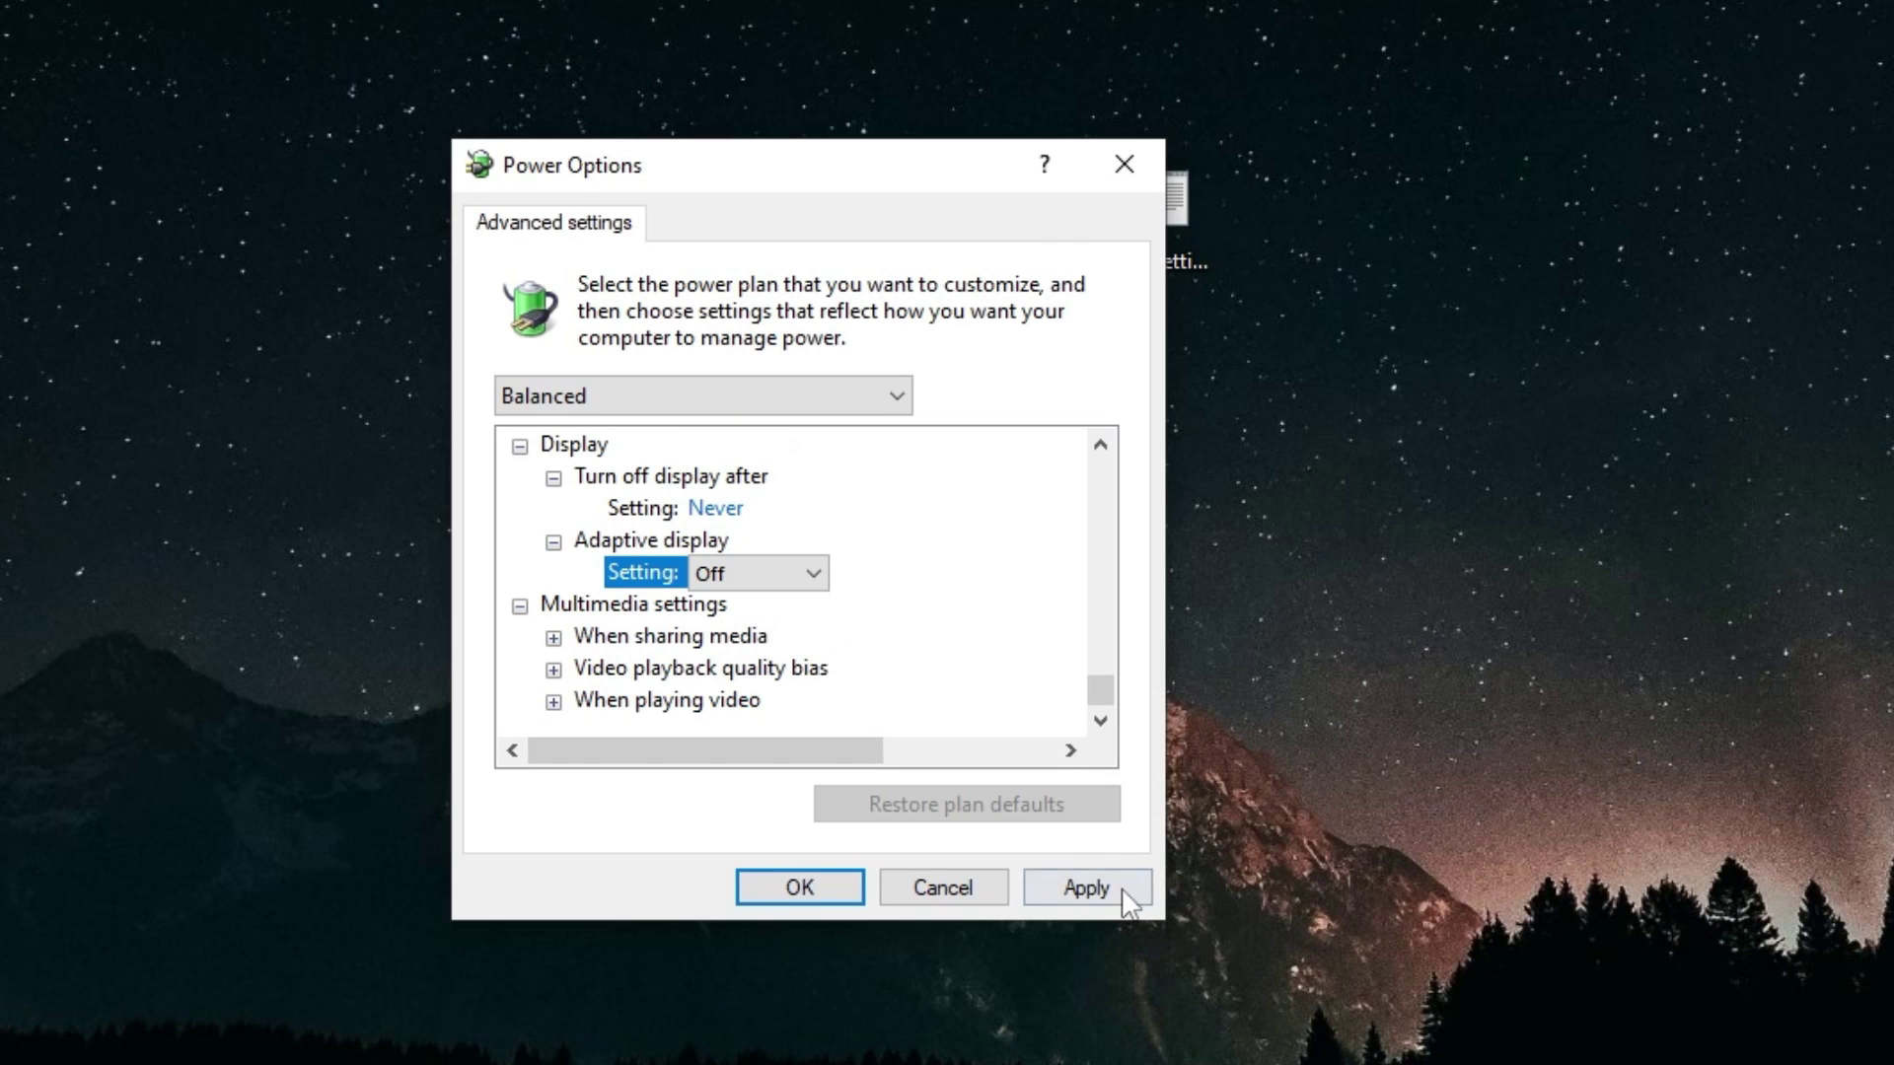
pyautogui.click(1087, 891)
pyautogui.click(801, 888)
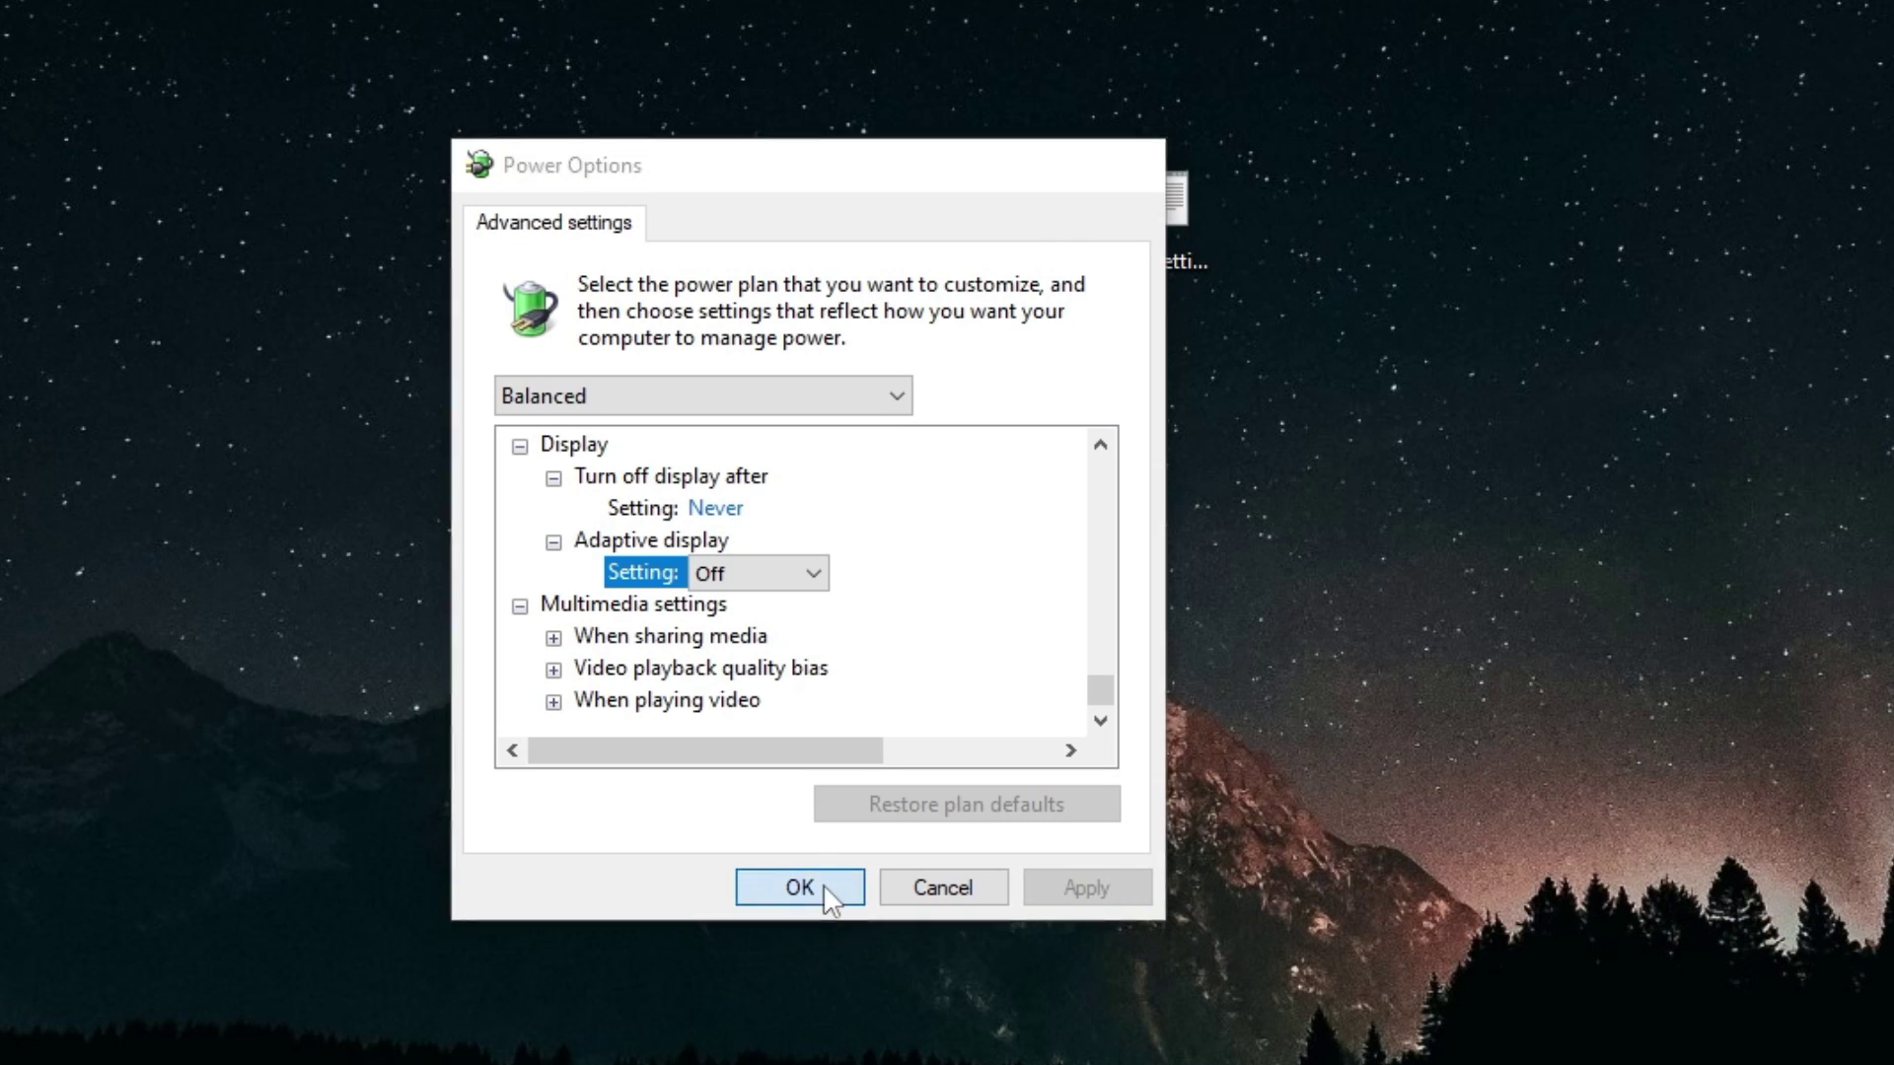